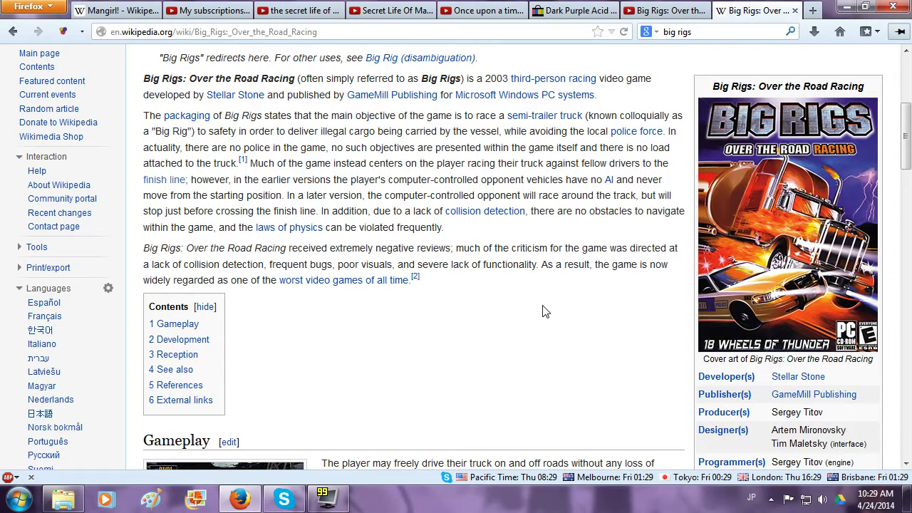
# Step: Watch a stretch of the Big Rigs: Over the Road Racing review video on YouTube, pausing it at the end
pyautogui.click(653, 11)
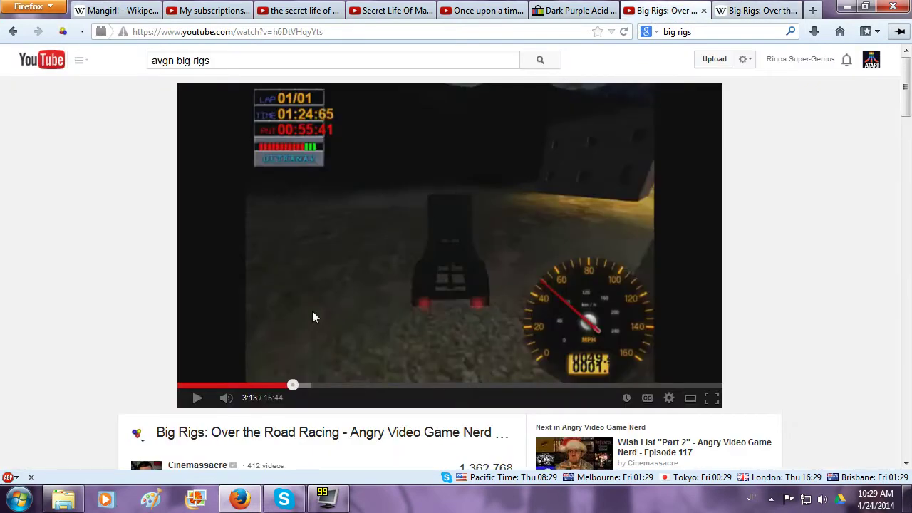
pyautogui.click(198, 401)
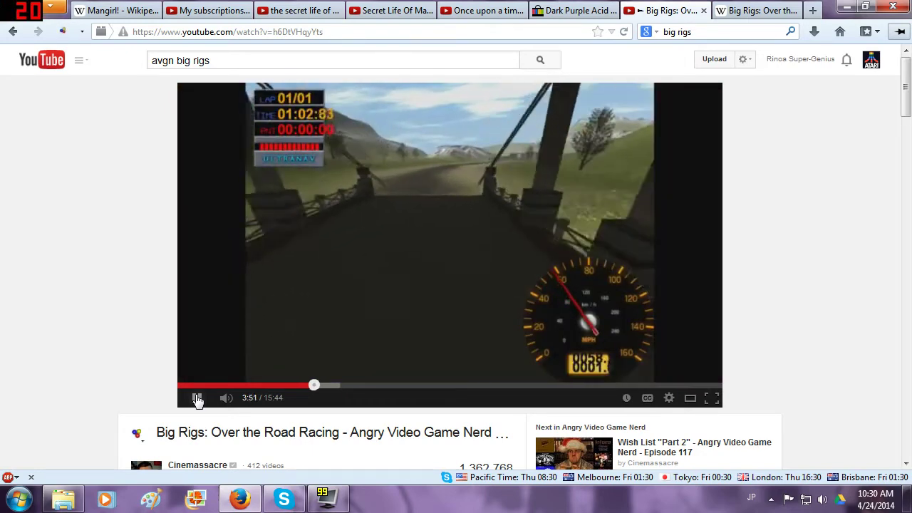
pyautogui.click(198, 398)
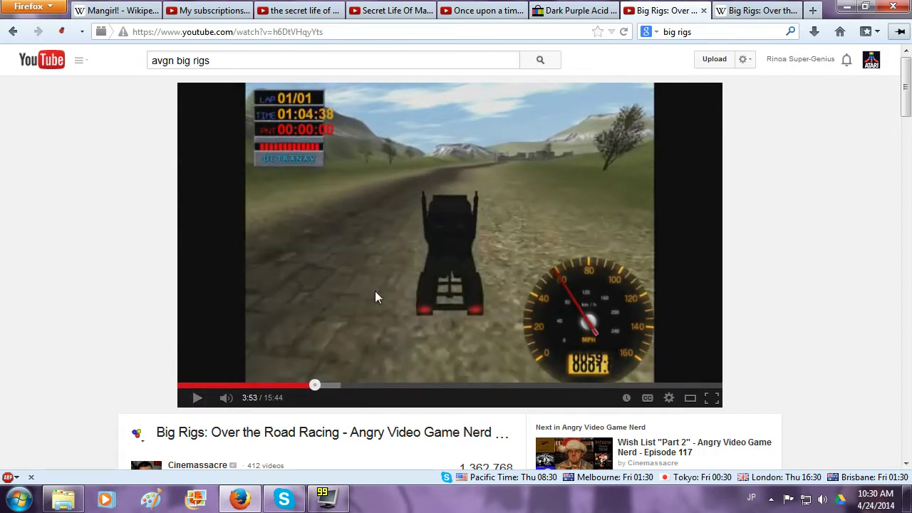
# Step: Switch to Blender, dismiss its splash screen and enlarge the properties area below the viewports
pyautogui.click(843, 7)
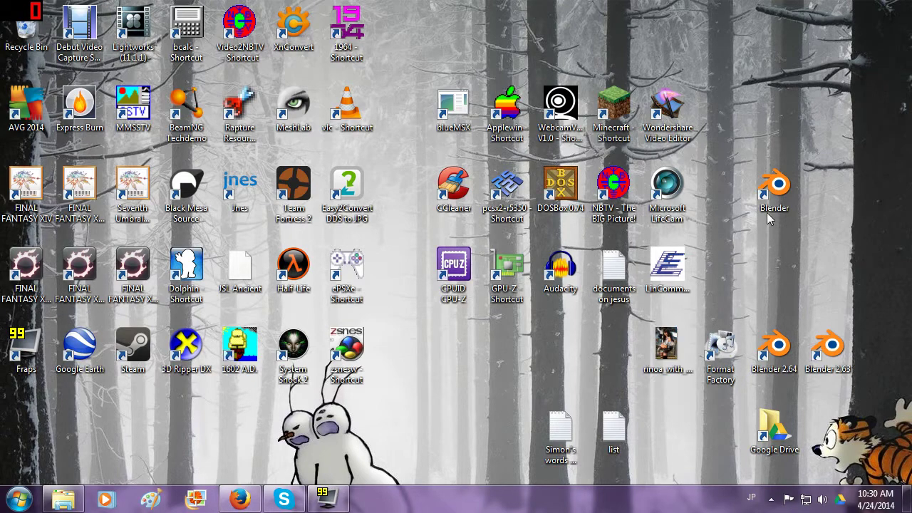
pyautogui.doubleClick(770, 216)
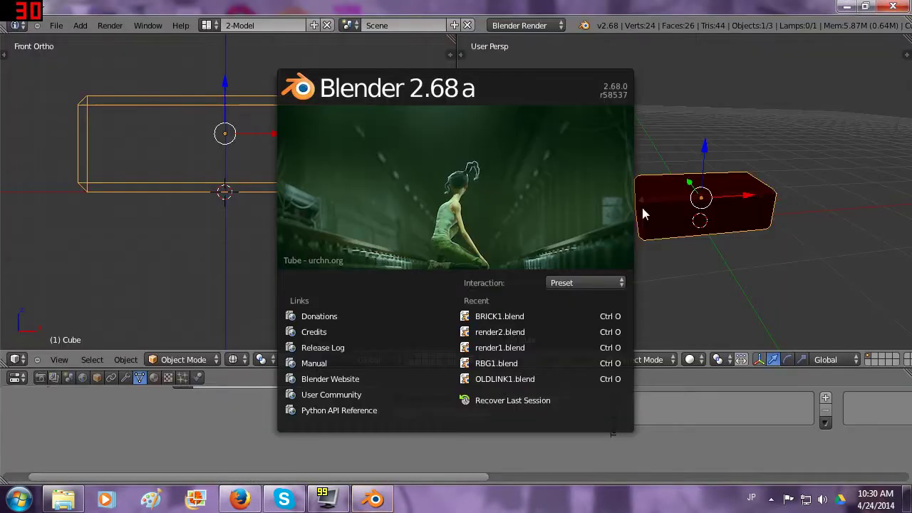
pyautogui.click(642, 204)
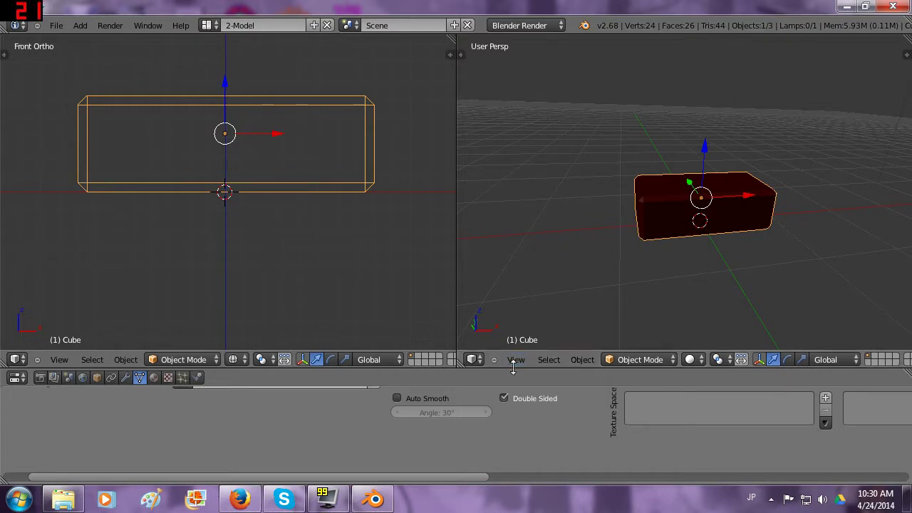
pyautogui.moveTo(515, 369); pyautogui.dragTo(513, 340)
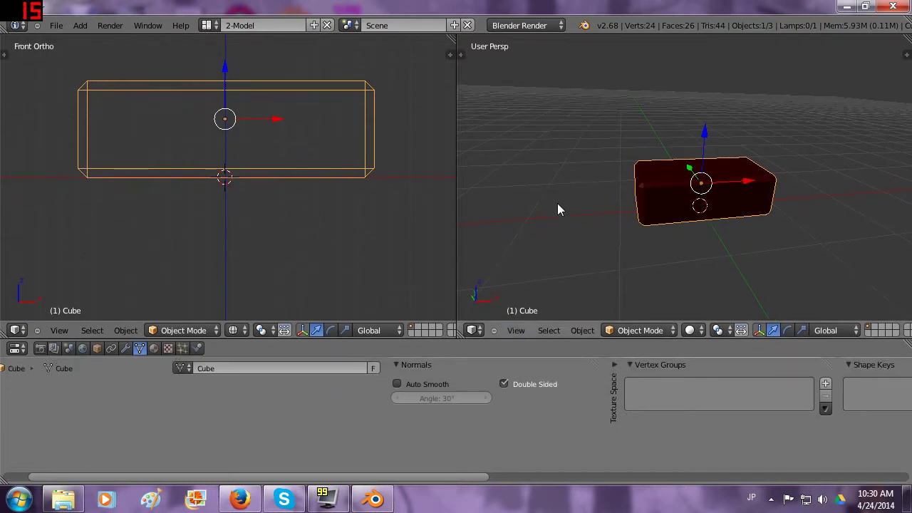
# Step: Raise the brick along the Z axis to a height of about 0.59
pyautogui.moveTo(557, 203); pyautogui.dragTo(685, 218, button='middle')
pyautogui.press('KP_1')
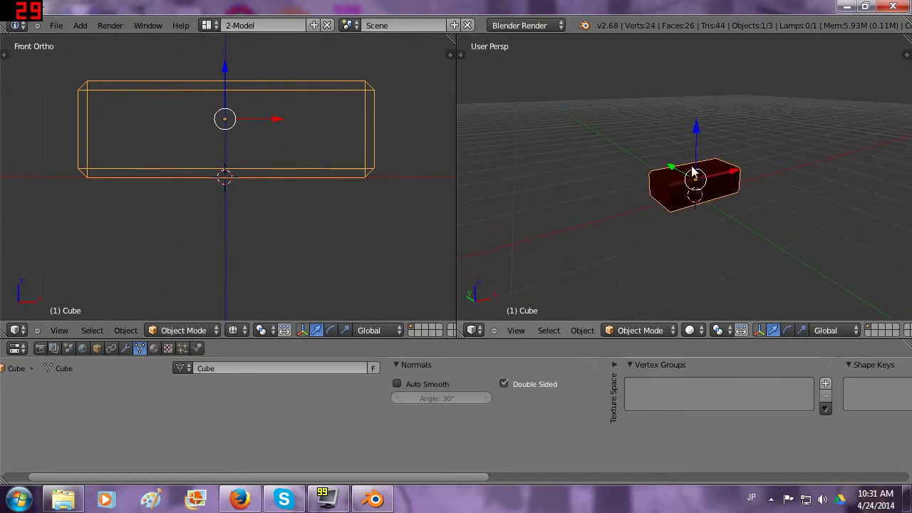
pyautogui.moveTo(699, 130); pyautogui.dragTo(336, 102)
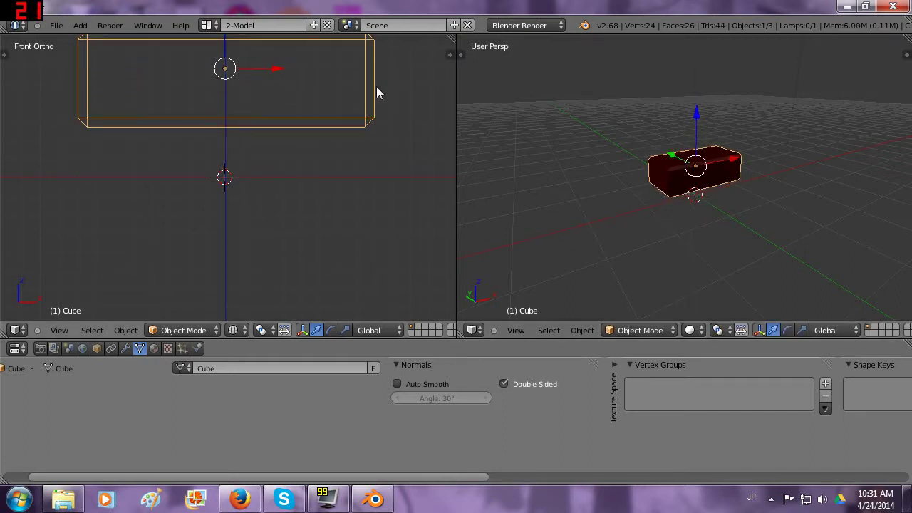
# Step: Start the Screencast Keys display in the perspective view
pyautogui.press('n')
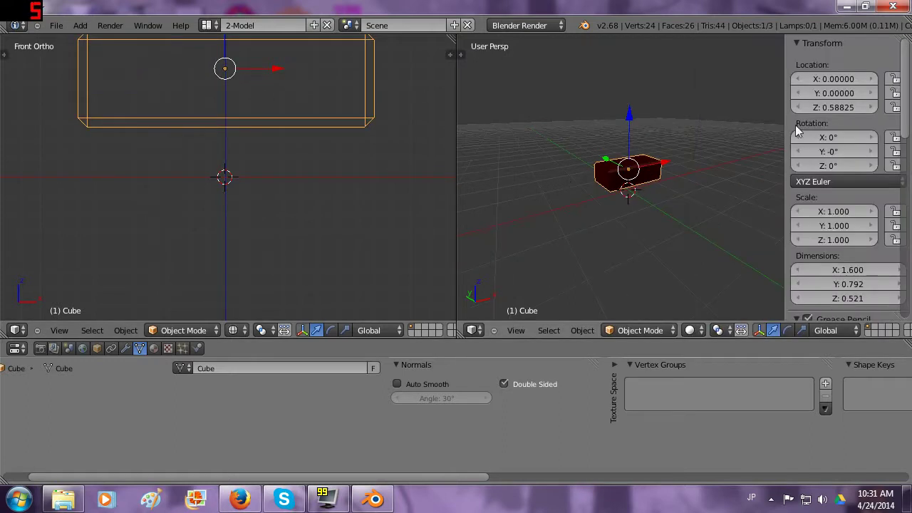
pyautogui.moveTo(905, 84); pyautogui.dragTo(904, 303)
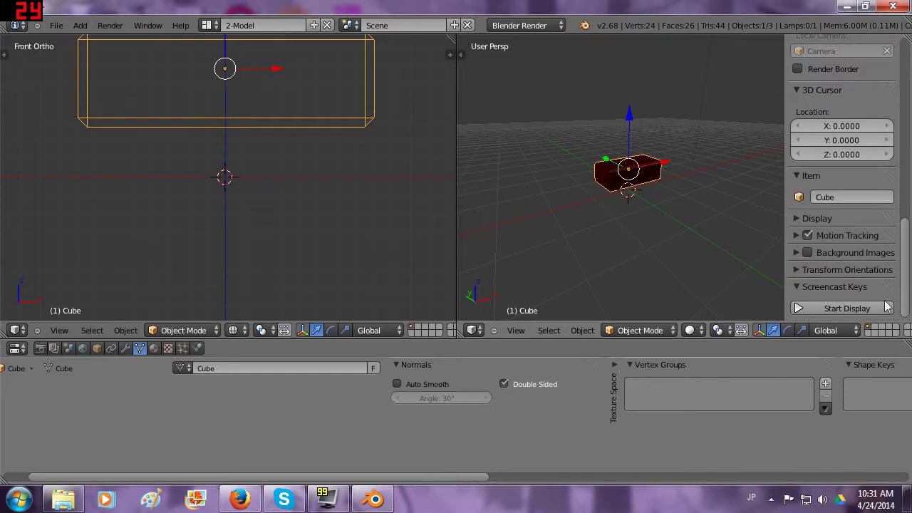
pyautogui.click(838, 309)
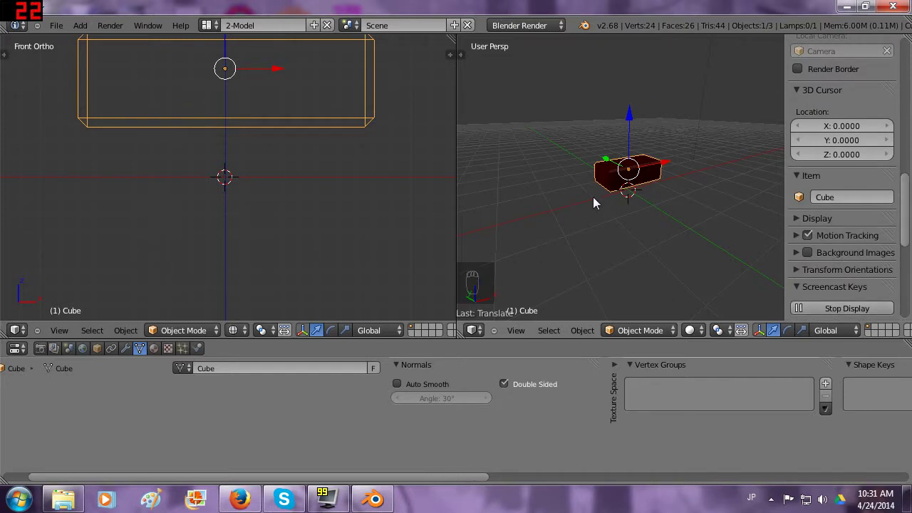
# Step: Try moving the brick freely with Grab, and undo the move
pyautogui.press('g')
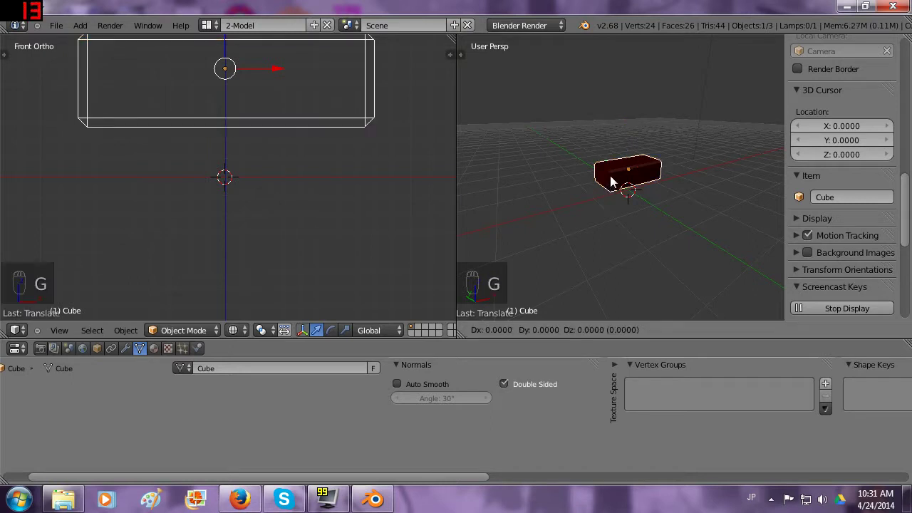
pyautogui.click(625, 179)
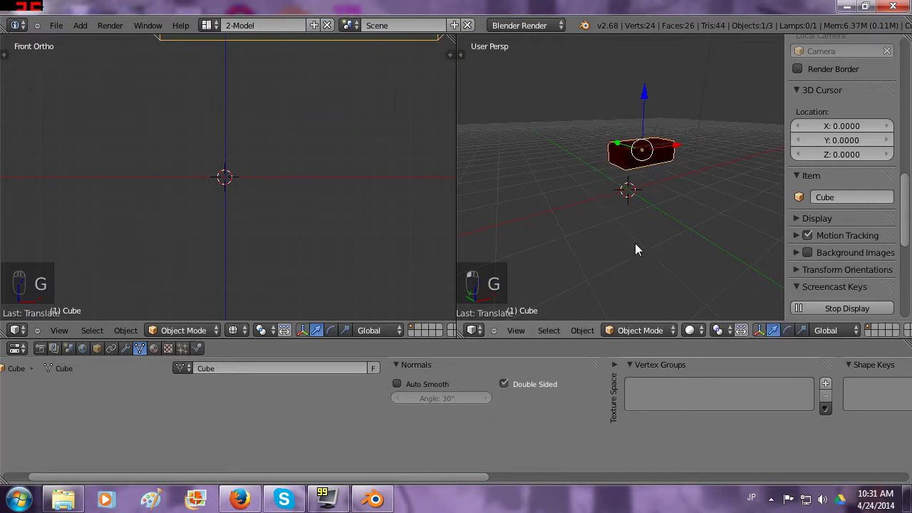
pyautogui.hotkey('ctrl', 'z')
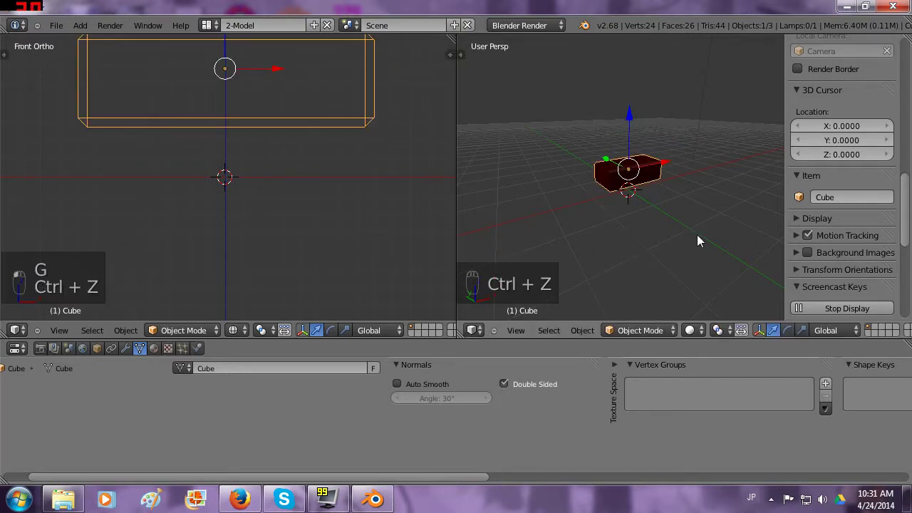
# Step: Add a plane at a spot beside the brick and shift it in front of the brick
pyautogui.click(756, 205)
pyautogui.press('n')
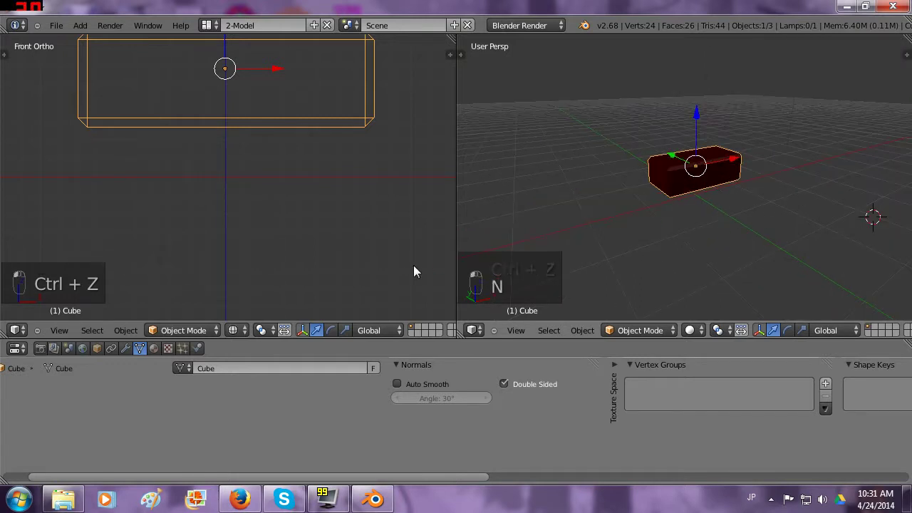
pyautogui.click(81, 26)
pyautogui.moveTo(90, 37)
pyautogui.click(191, 38)
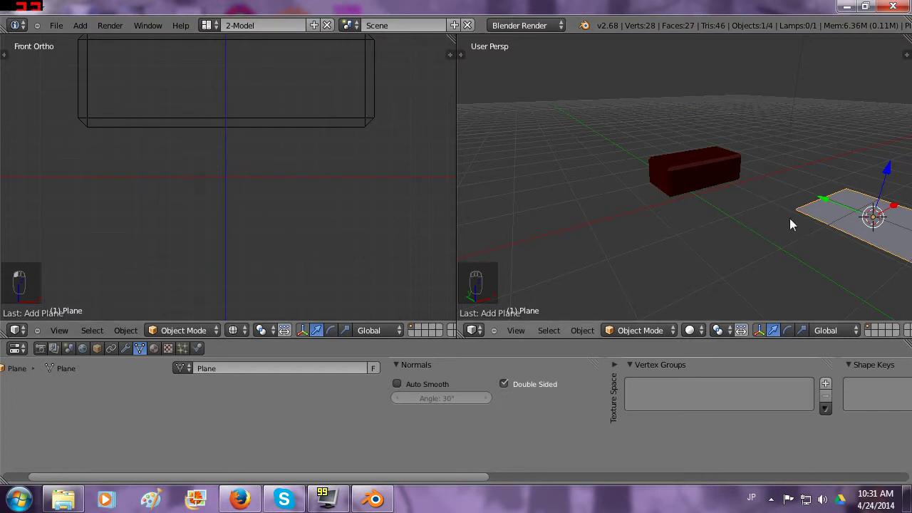
pyautogui.moveTo(745, 189); pyautogui.dragTo(742, 222, button='middle')
pyautogui.moveTo(797, 221); pyautogui.dragTo(670, 212)
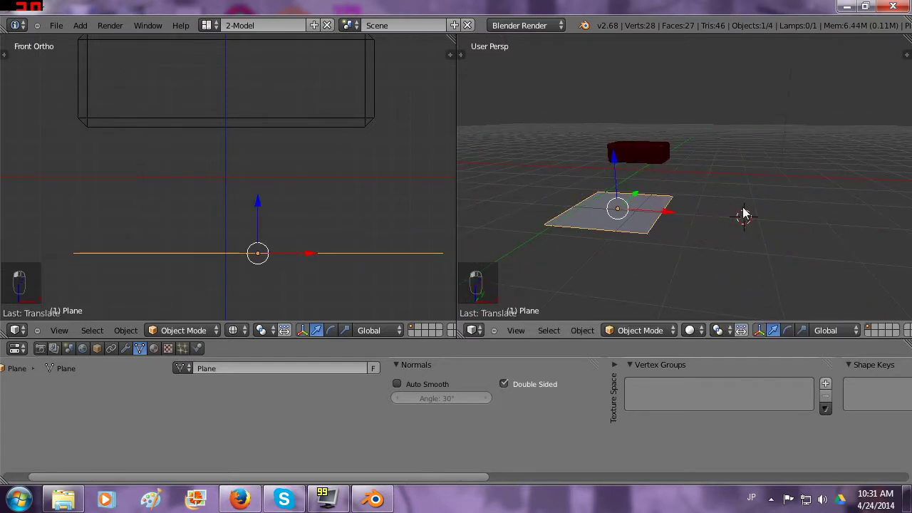
# Step: Reset the 3D cursor location to 0 on the X, Y and Z axes
pyautogui.press('n')
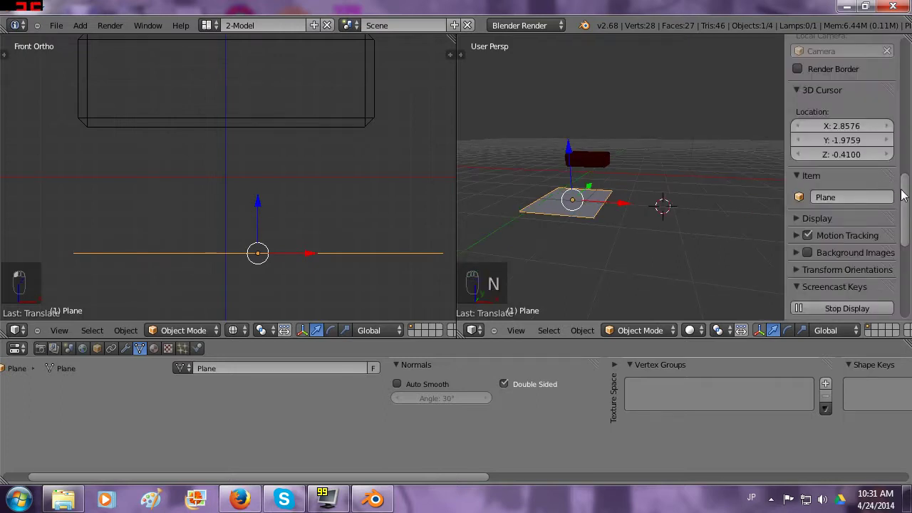
pyautogui.click(839, 126)
pyautogui.write('0')
pyautogui.press('Return')
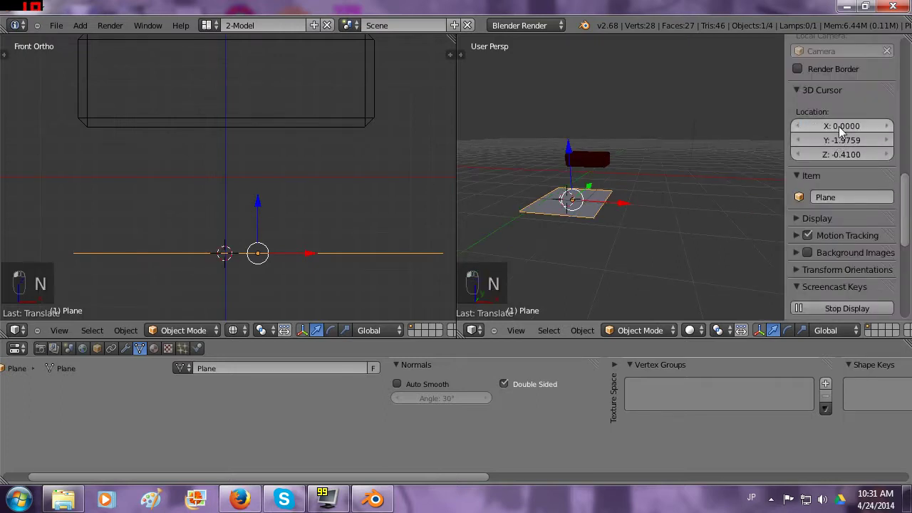
pyautogui.click(838, 140)
pyautogui.write('0')
pyautogui.press('Return')
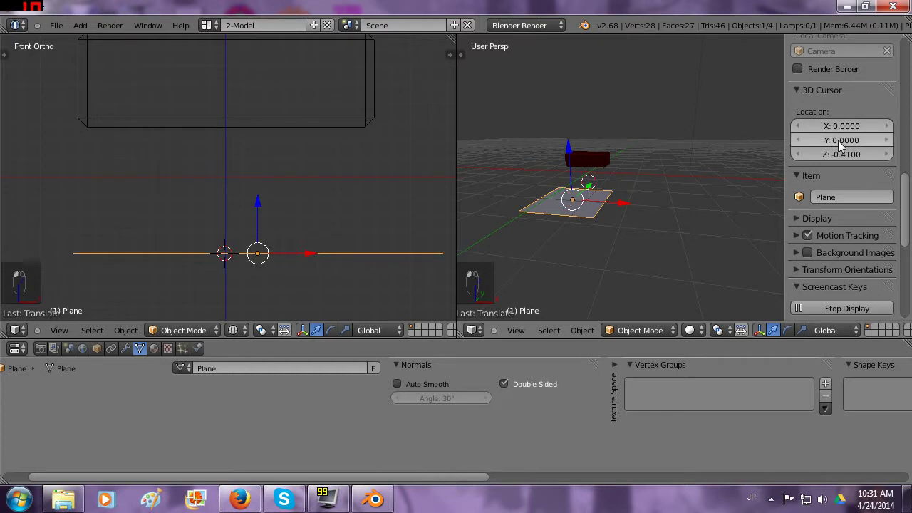
pyautogui.click(833, 155)
pyautogui.write('0')
pyautogui.press('Return')
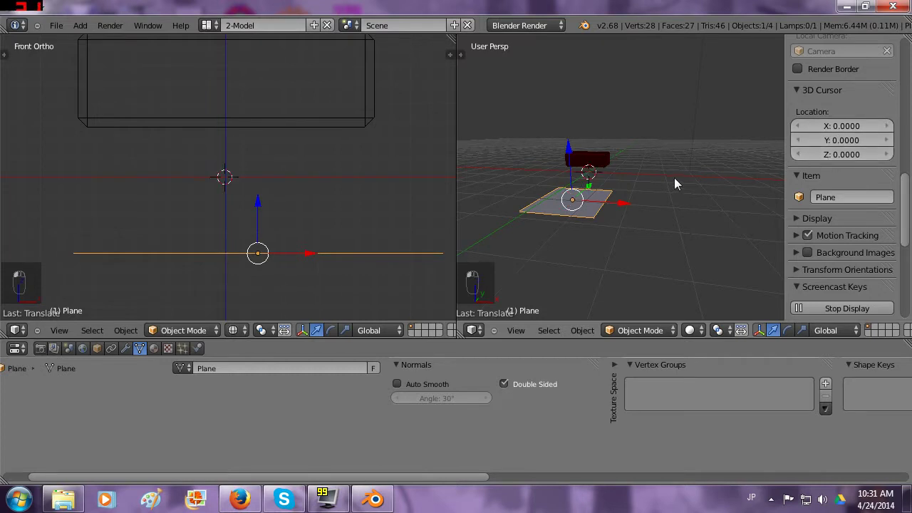
pyautogui.press('n')
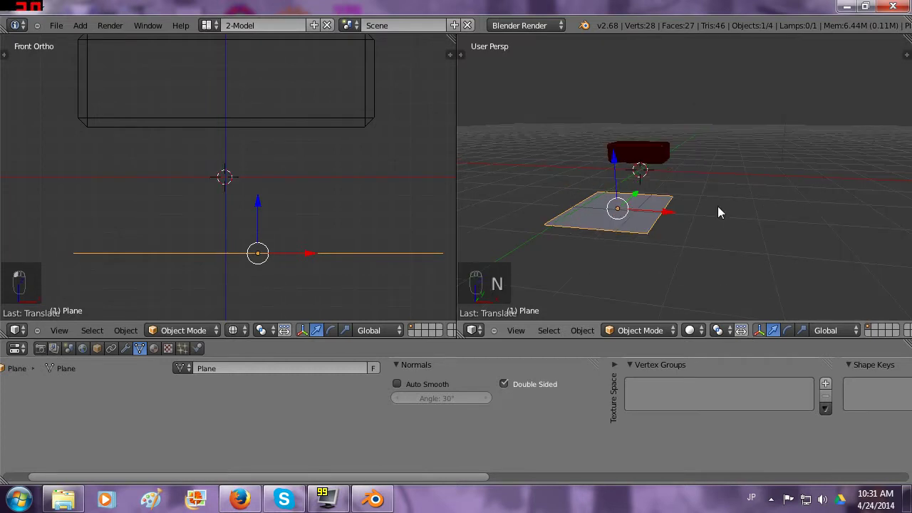
# Step: Delete the misplaced plane and add a new plane at the 3D cursor on the origin
pyautogui.press('x')
pyautogui.click(718, 206)
pyautogui.moveTo(701, 251); pyautogui.dragTo(782, 226, button='middle')
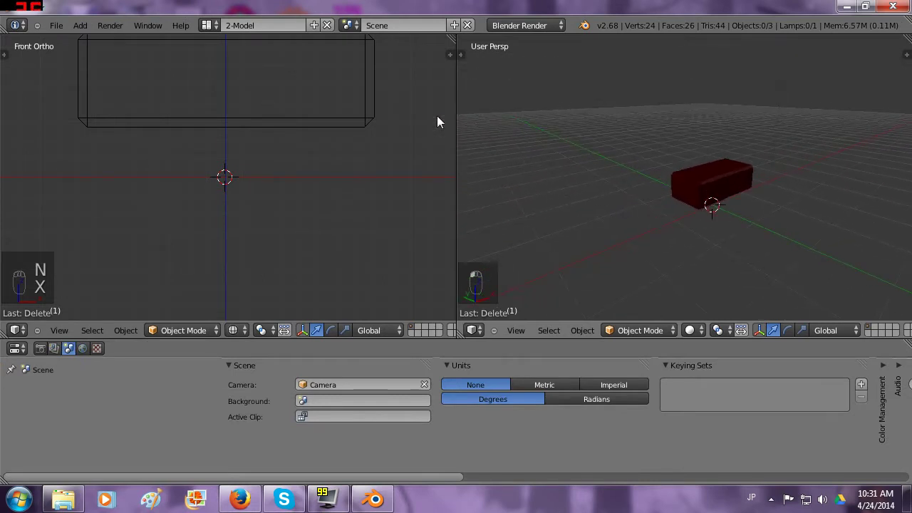
pyautogui.click(75, 25)
pyautogui.moveTo(85, 39)
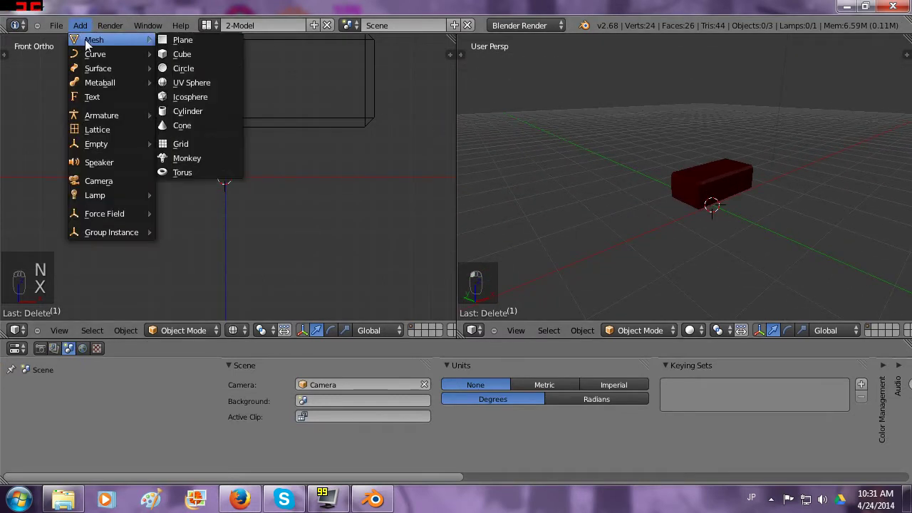
pyautogui.click(178, 40)
# Step: Scale the new plane by a factor of 40 to form the ground
pyautogui.moveTo(609, 151); pyautogui.dragTo(608, 209, button='middle')
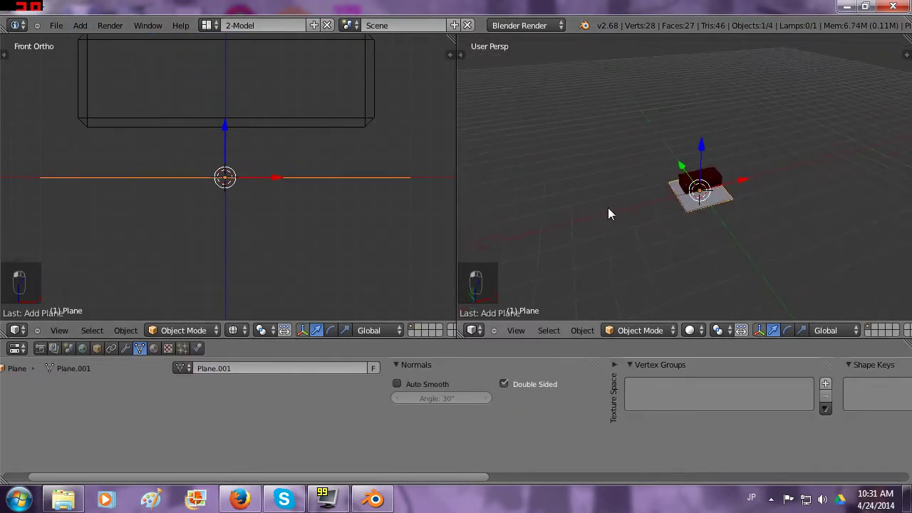
pyautogui.write('s')
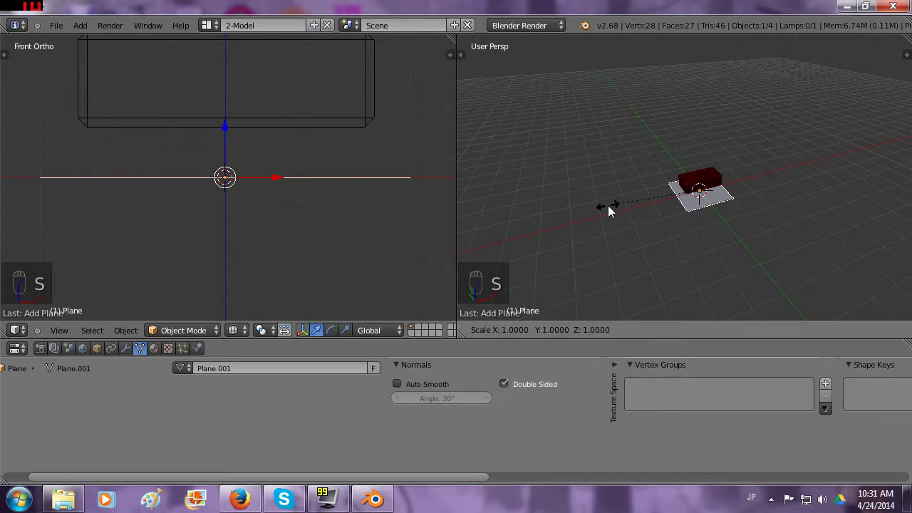
pyautogui.write('40')
pyautogui.press('Return')
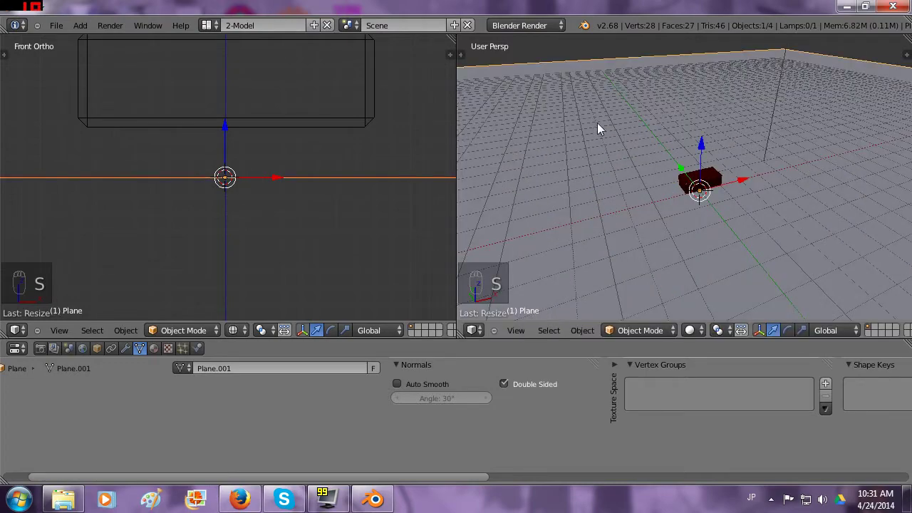
# Step: Try scaling the ground plane freehand, and undo the resize
pyautogui.moveTo(597, 123); pyautogui.dragTo(614, 163, button='middle')
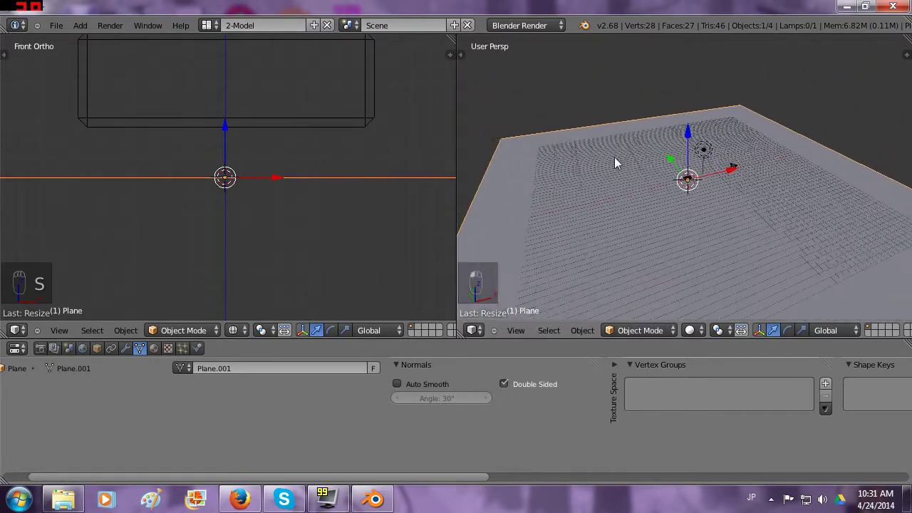
pyautogui.scroll(-3, 615, 157)
pyautogui.press('s')
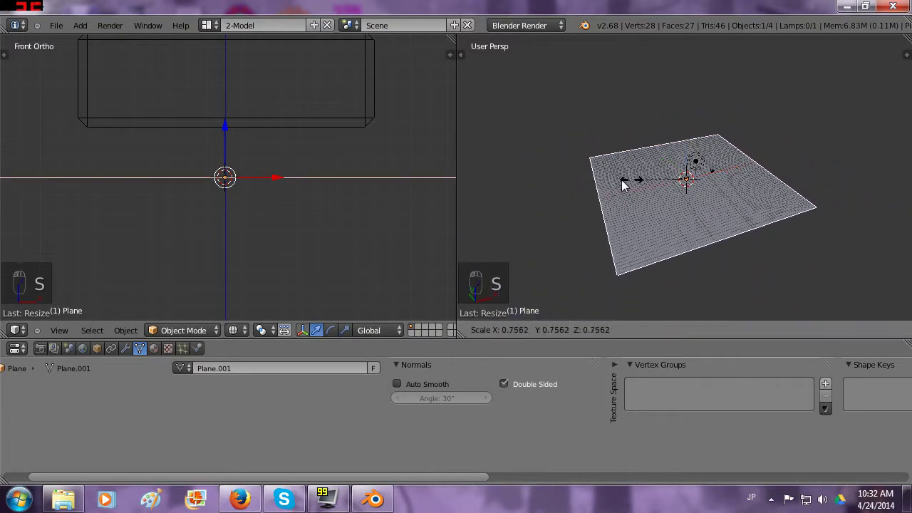
pyautogui.click(603, 181)
pyautogui.hotkey('ctrl', 'z')
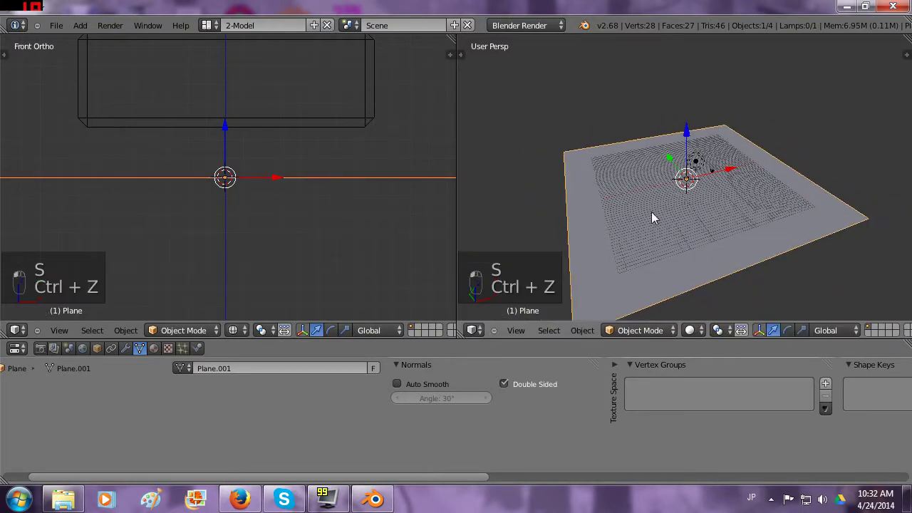
# Step: Select the brick and raise it along the Z axis high above the ground plane
pyautogui.moveTo(652, 212); pyautogui.dragTo(619, 180, button='middle')
pyautogui.scroll(-2, 653, 188)
pyautogui.scroll(6, 657, 190)
pyautogui.scroll(-3, 654, 236)
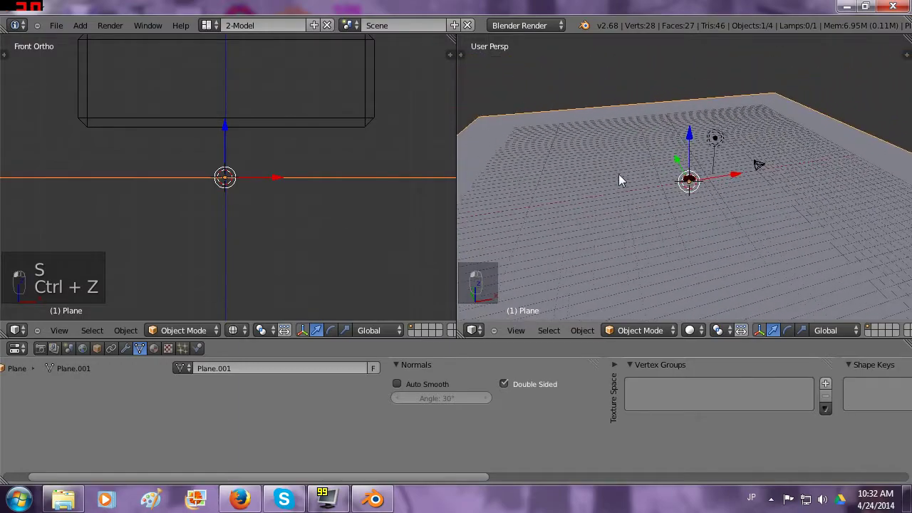
pyautogui.moveTo(655, 216); pyautogui.dragTo(687, 204, button='middle')
pyautogui.scroll(3, 678, 178)
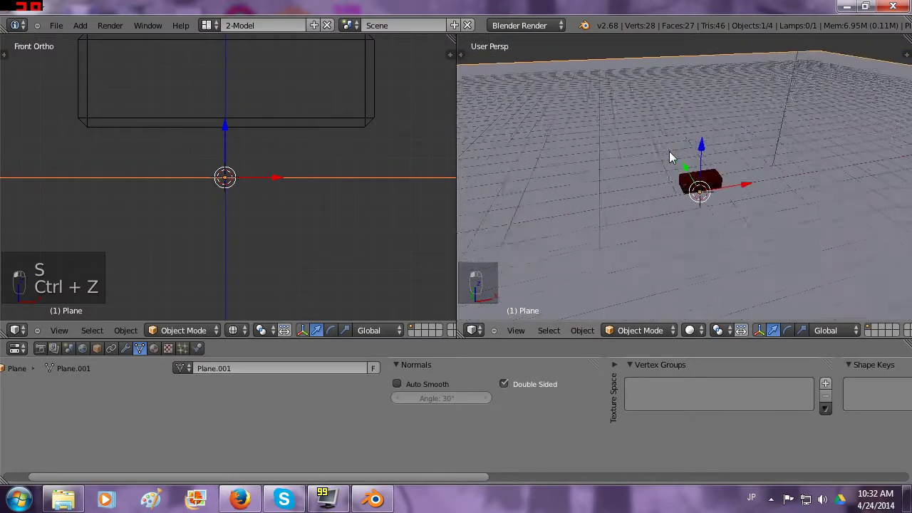
pyautogui.moveTo(671, 153); pyautogui.dragTo(695, 192, button='middle')
pyautogui.rightClick(695, 191)
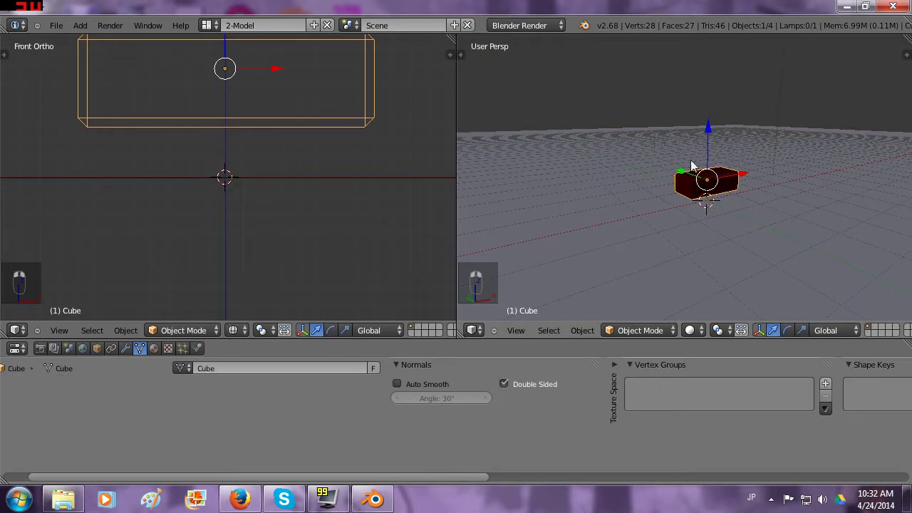
pyautogui.moveTo(714, 132); pyautogui.dragTo(714, 32)
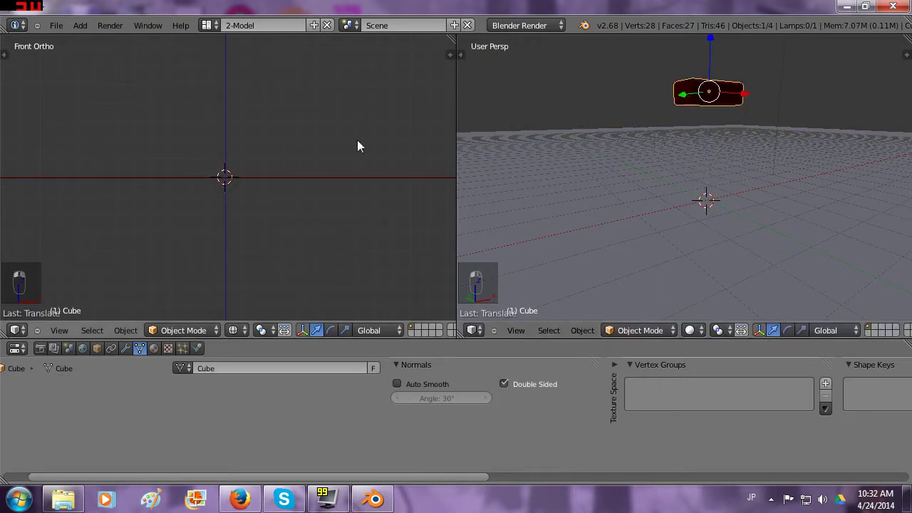
# Step: Frame the brick in the front view, enlarge the properties area and display the brick's physics settings
pyautogui.scroll(-3, 361, 220)
pyautogui.scroll(-3, 357, 178)
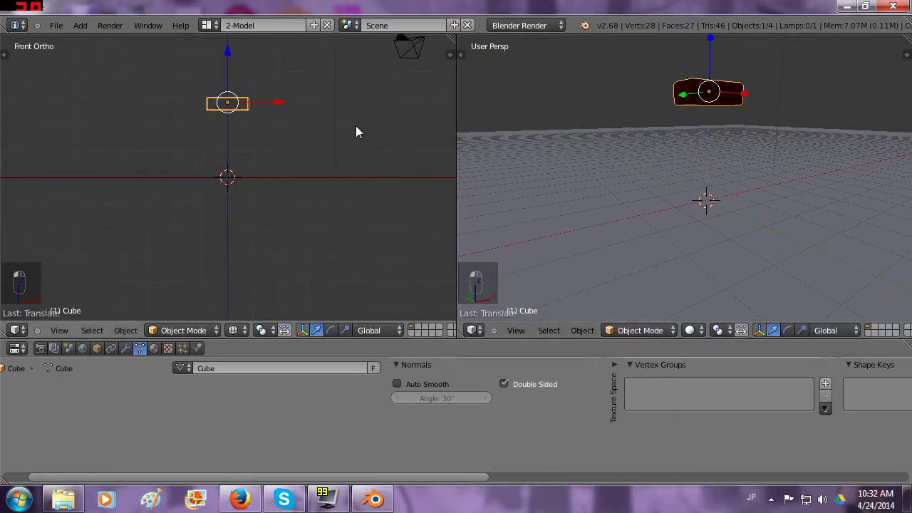
pyautogui.keyDown('shift'); pyautogui.moveTo(356, 132); pyautogui.dragTo(357, 181, button='middle'); pyautogui.keyUp('shift')
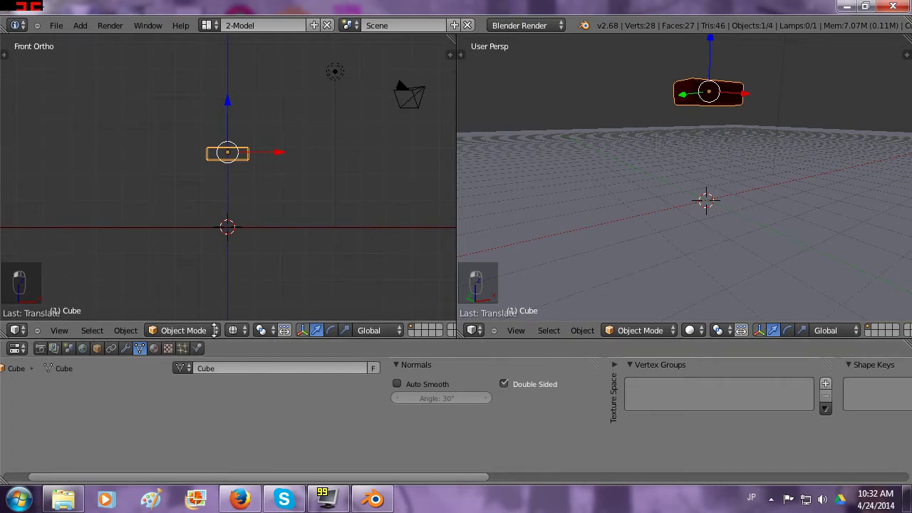
pyautogui.moveTo(212, 340); pyautogui.dragTo(201, 305)
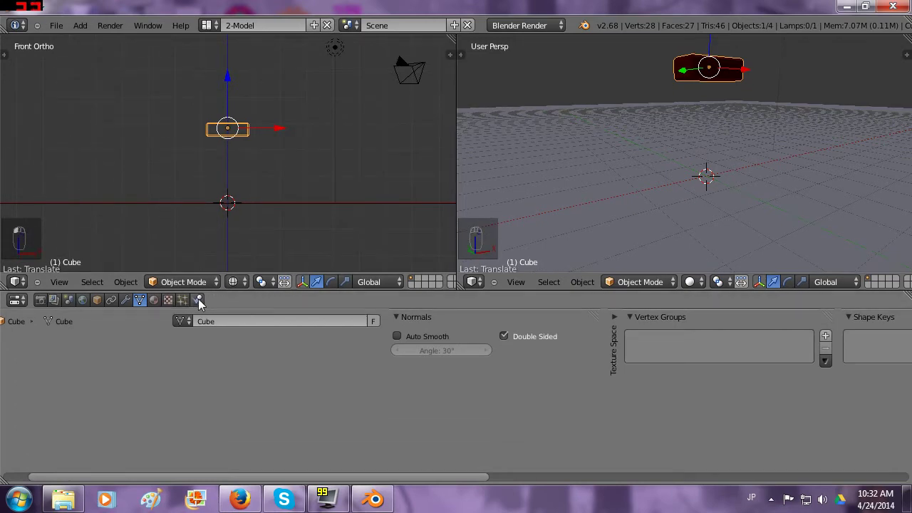
pyautogui.click(198, 300)
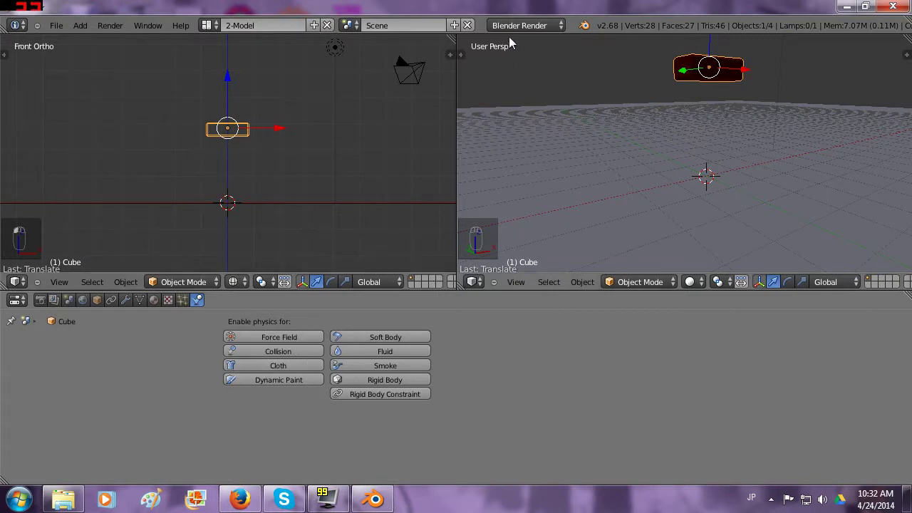
# Step: Switch the render engine to Blender Game and test-run the game in the front view
pyautogui.click(560, 28)
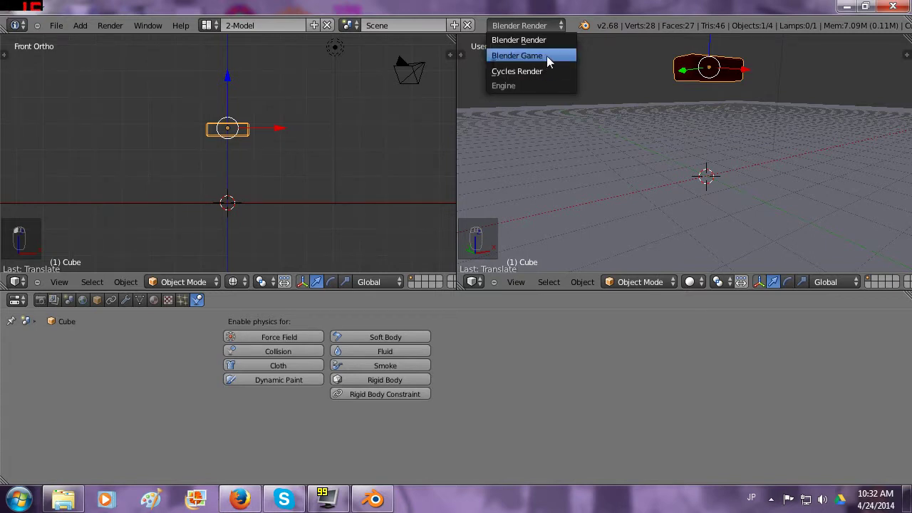
pyautogui.click(547, 56)
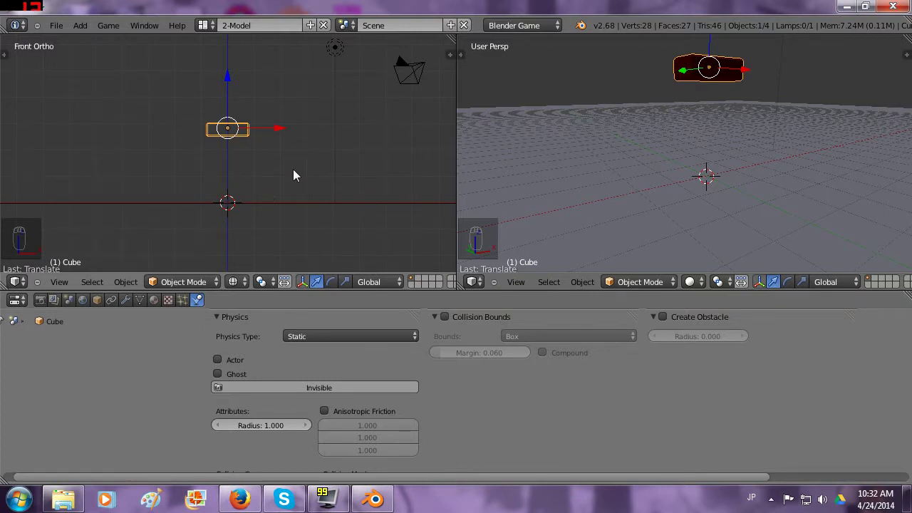
pyautogui.press('p')
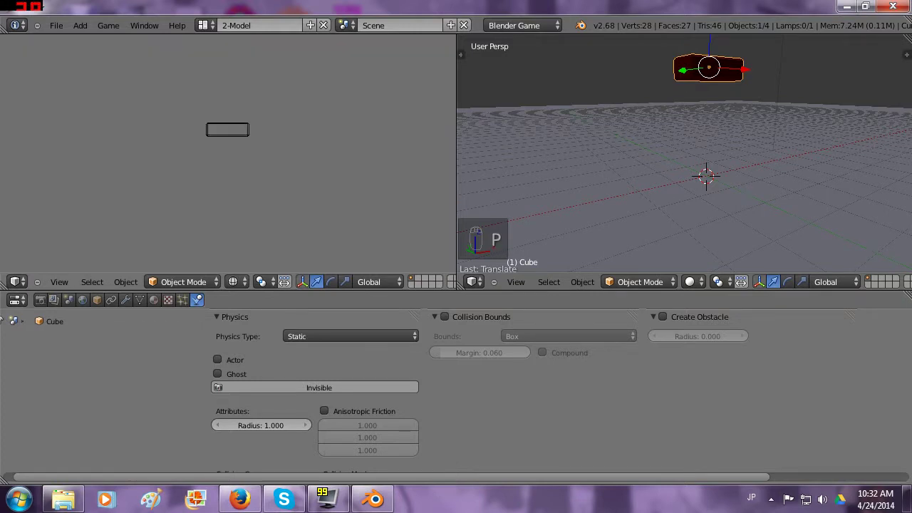
pyautogui.press('Escape')
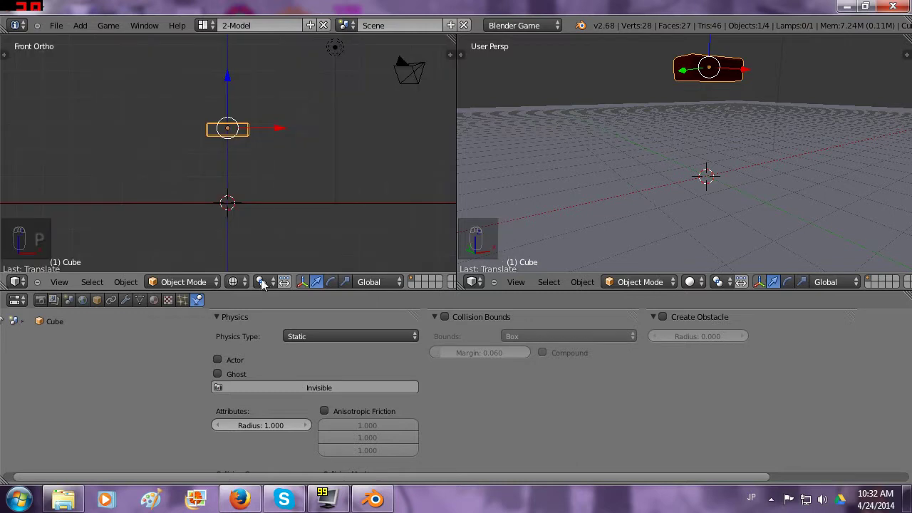
# Step: Set the brick's physics type to Dynamic and test-run its fall in the front view
pyautogui.click(321, 336)
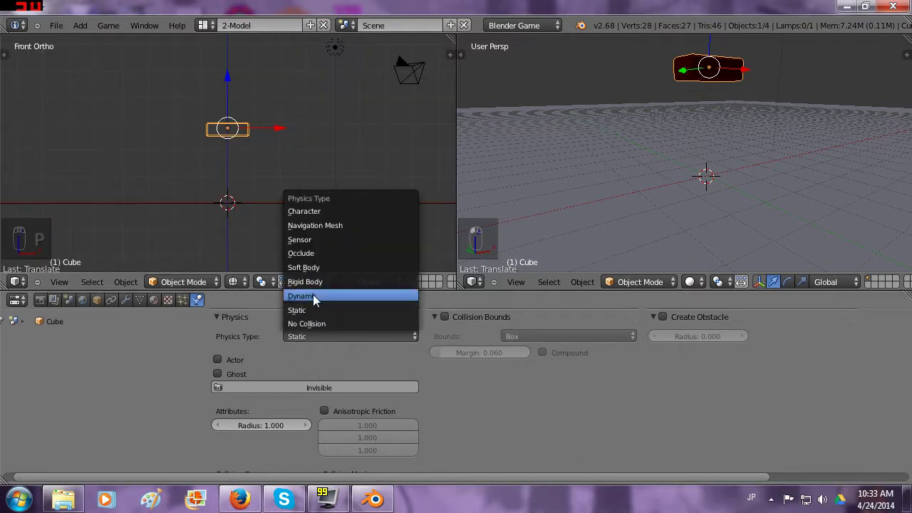
pyautogui.click(315, 296)
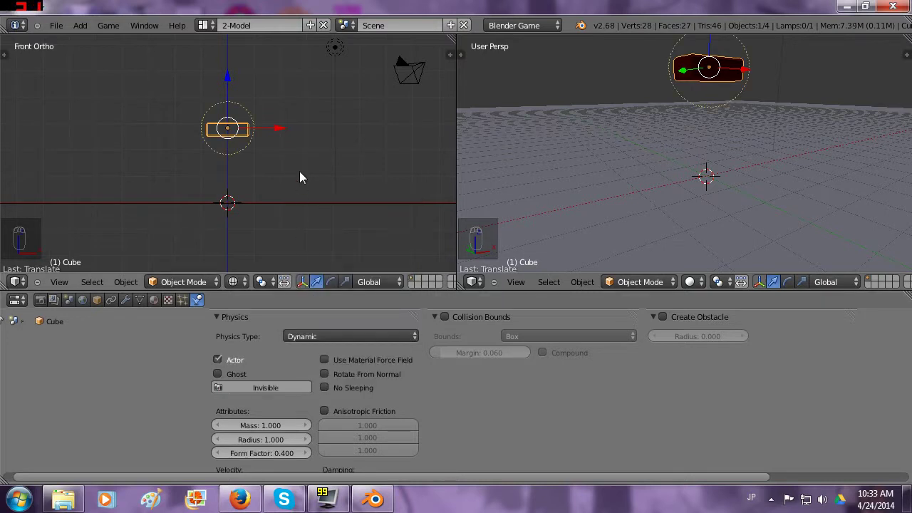
pyautogui.press('p')
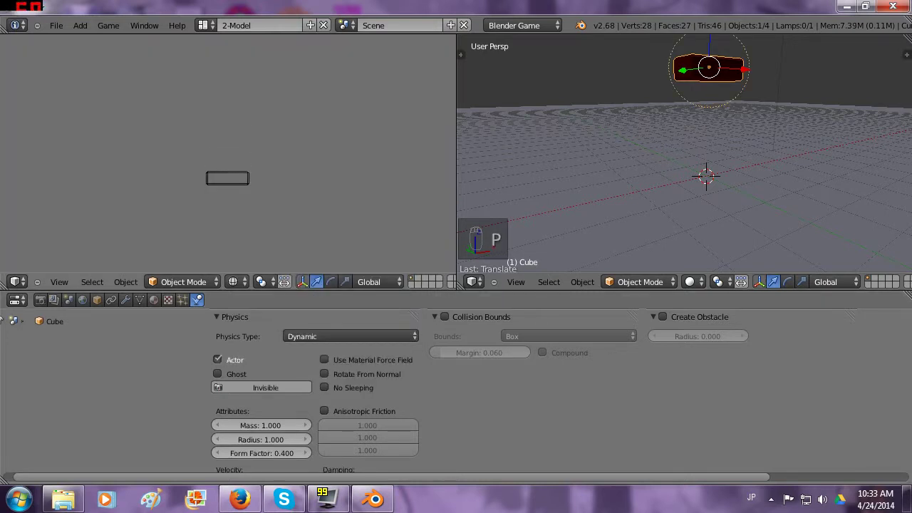
pyautogui.press('Escape')
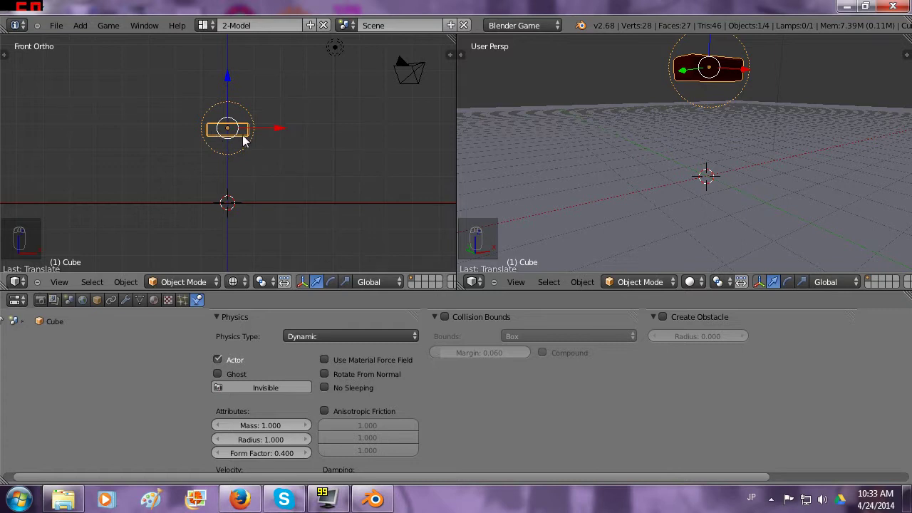
# Step: Enable collision bounds for the brick with Triangle Mesh bounds, and test-run the game in both views
pyautogui.click(445, 316)
pyautogui.click(516, 335)
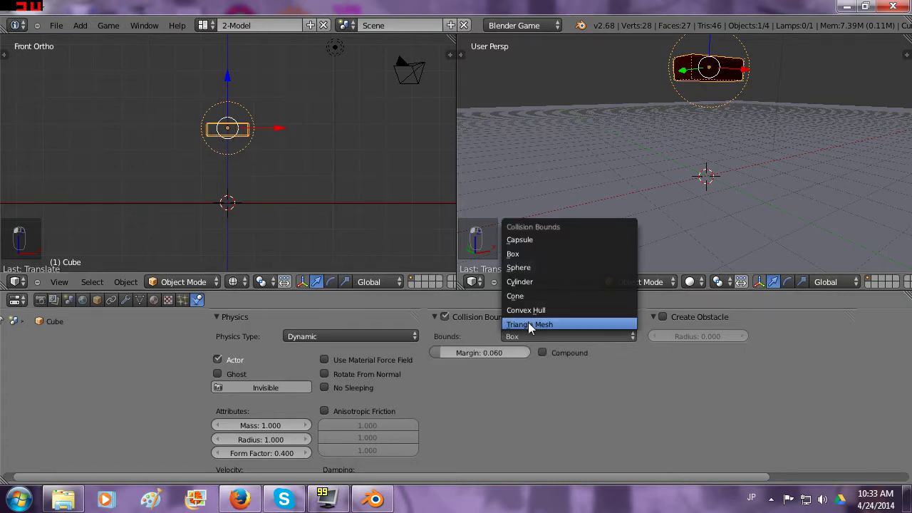
pyautogui.click(529, 325)
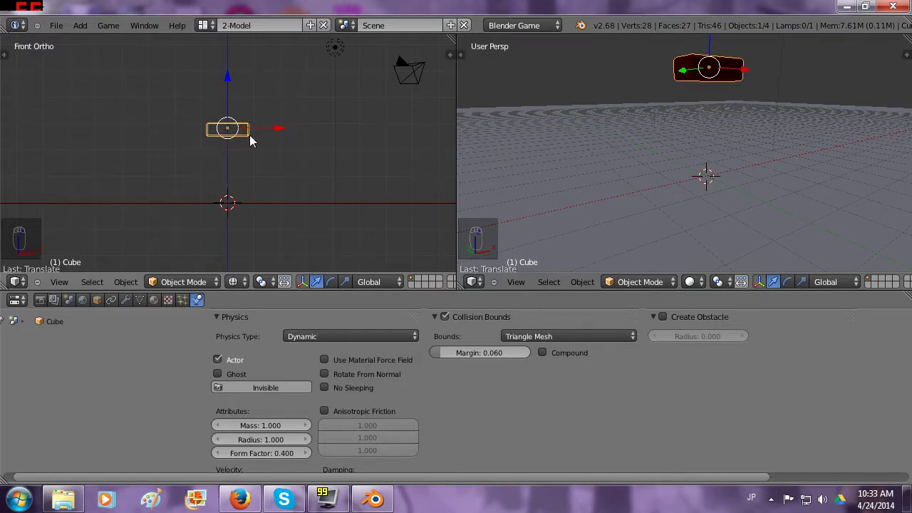
pyautogui.press('p')
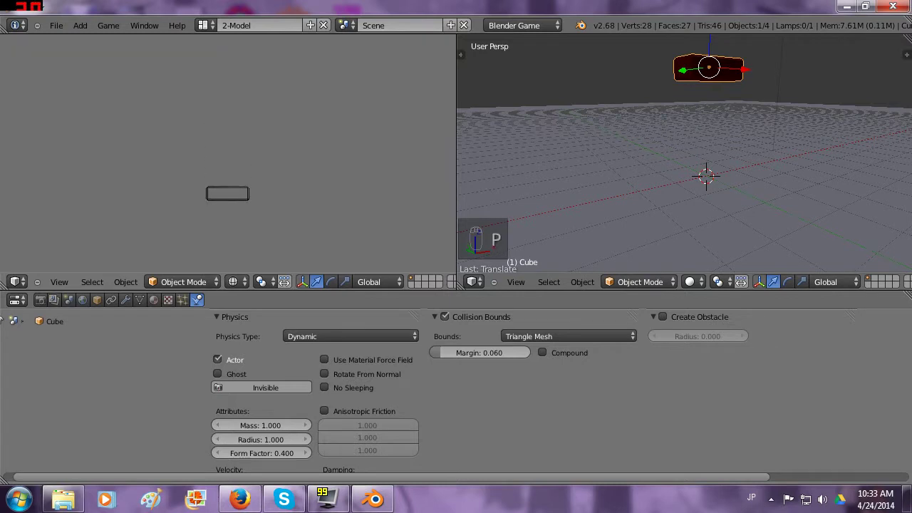
pyautogui.press('Escape')
pyautogui.press('p')
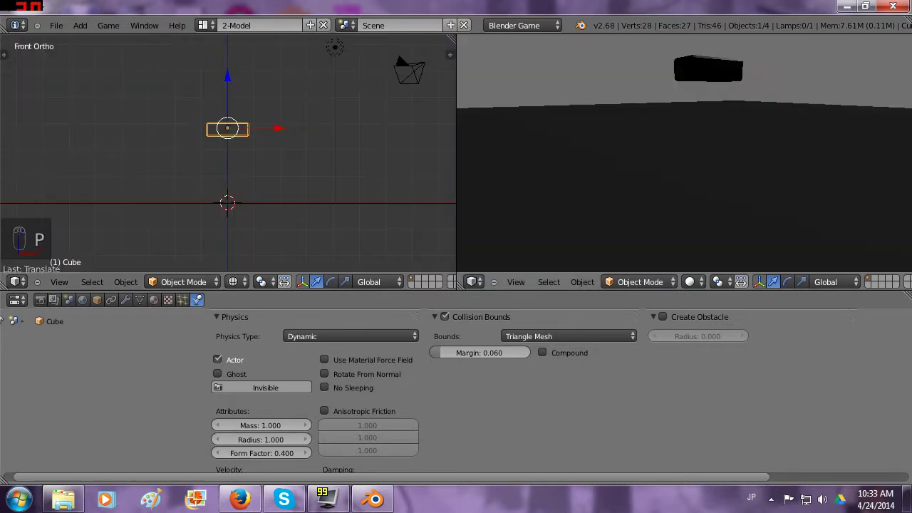
pyautogui.press('Escape')
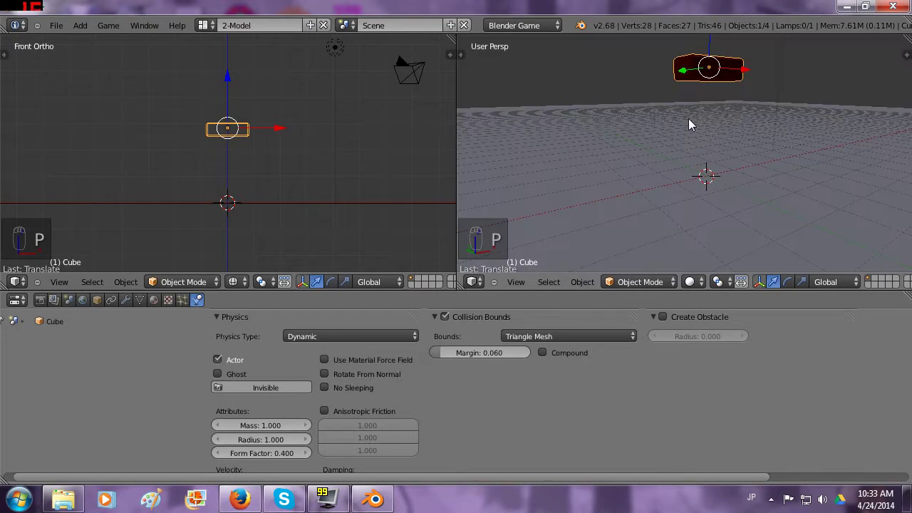
# Step: Select the lamp and set the perspective view's shading to Texture
pyautogui.press('z')
pyautogui.press('z')
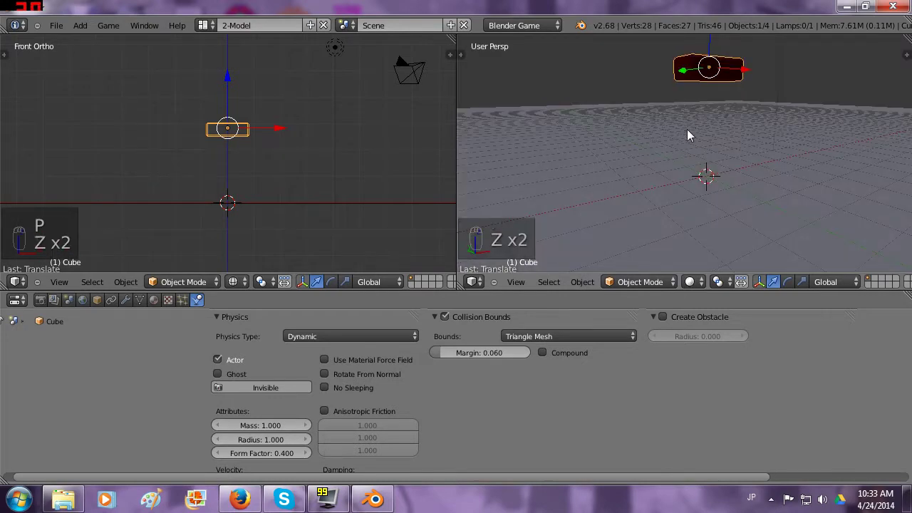
pyautogui.moveTo(689, 136); pyautogui.dragTo(703, 85, button='middle')
pyautogui.rightClick(701, 80)
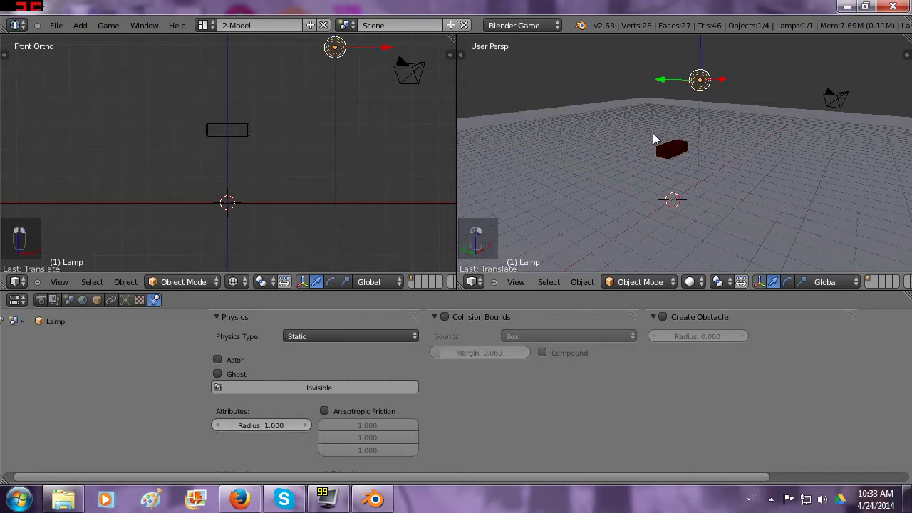
pyautogui.click(690, 281)
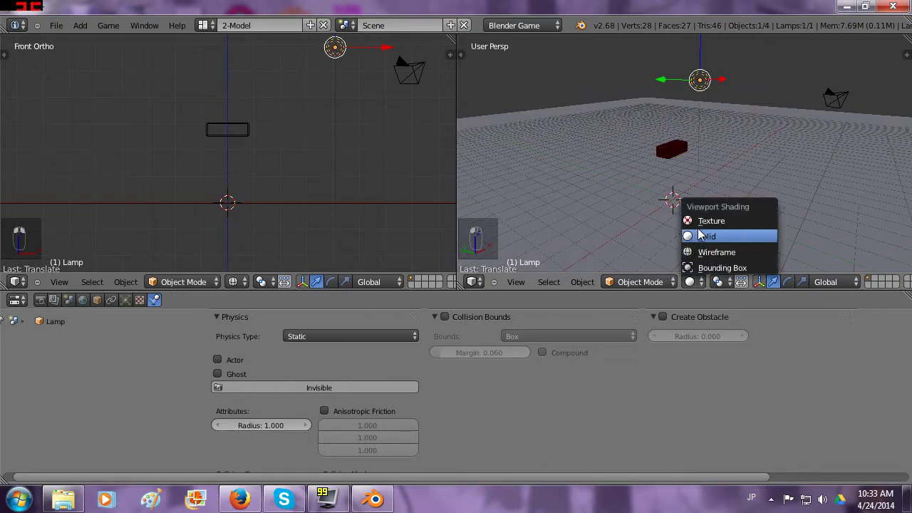
pyautogui.click(700, 219)
pyautogui.moveTo(726, 184); pyautogui.dragTo(647, 202, button='middle')
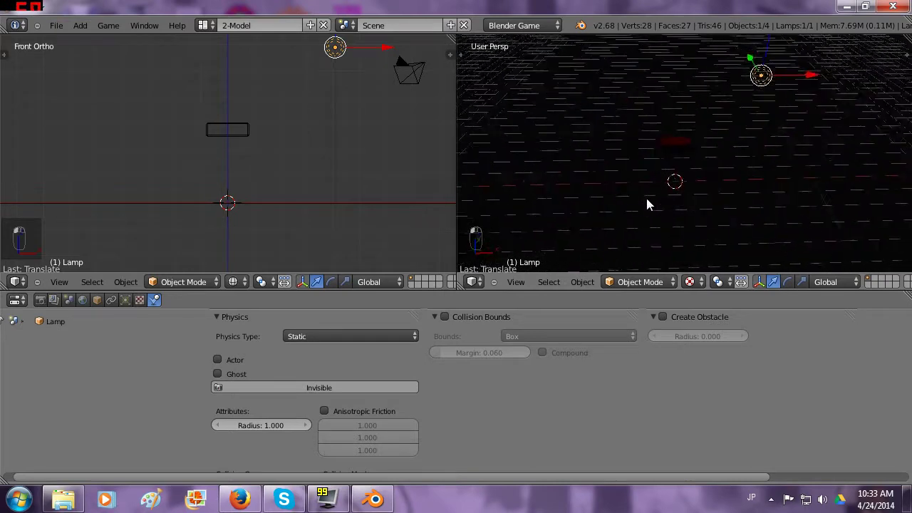
# Step: Set the lamp's energy to 2.260 and its distance to about 215.7, and test-run the game in the perspective view
pyautogui.click(125, 299)
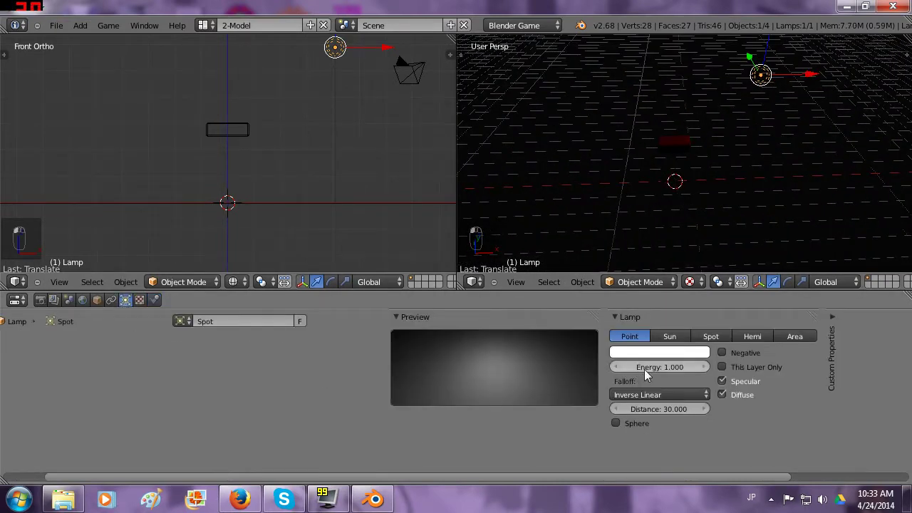
pyautogui.moveTo(647, 367); pyautogui.dragTo(688, 366)
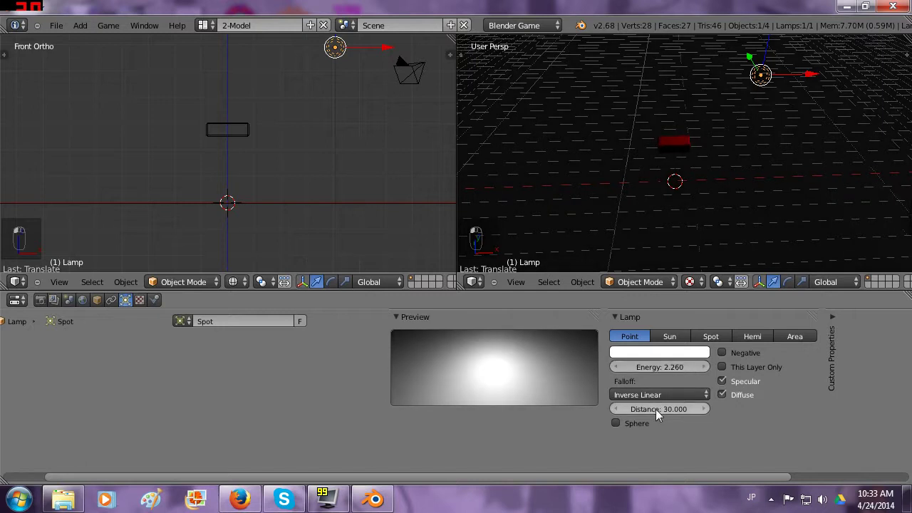
pyautogui.moveTo(655, 409); pyautogui.dragTo(848, 406)
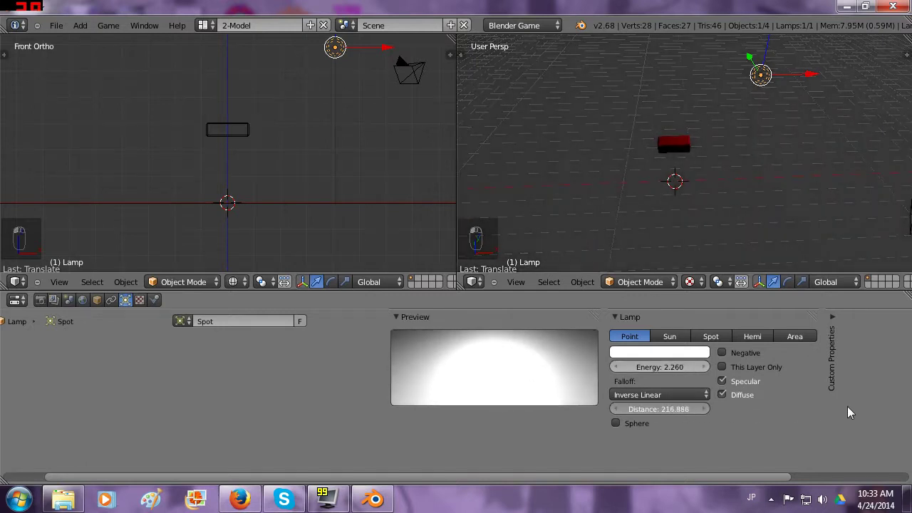
pyautogui.moveTo(788, 220); pyautogui.dragTo(791, 149, button='middle')
pyautogui.press('p')
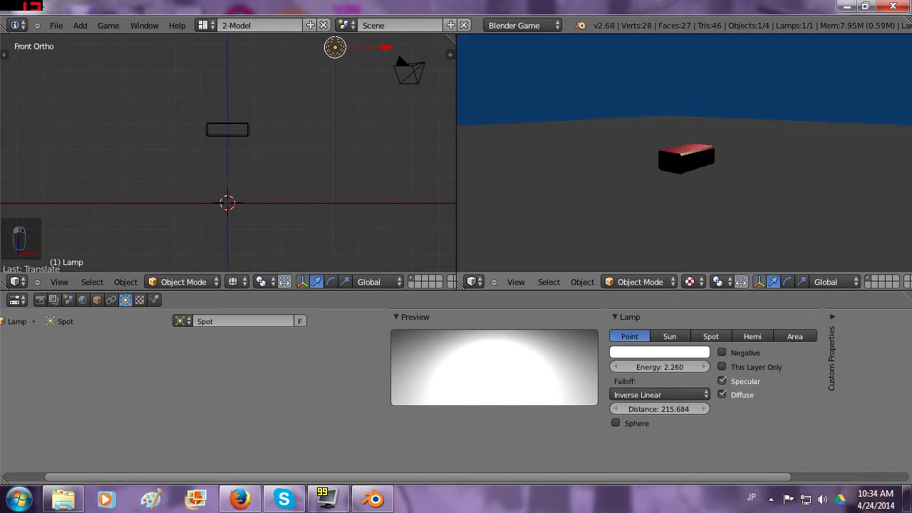
pyautogui.press('Escape')
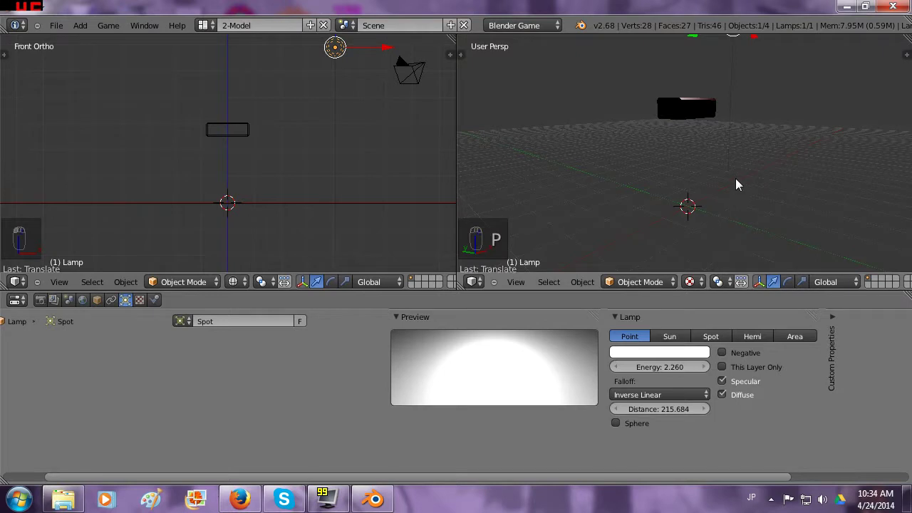
# Step: Select the brick and return the perspective view to solid shading
pyautogui.moveTo(736, 179)
pyautogui.mouseDown(button='middle')
pyautogui.moveTo(734, 205)
pyautogui.moveTo(751, 170)
pyautogui.mouseUp(button='middle')
pyautogui.scroll(-2, 751, 177)
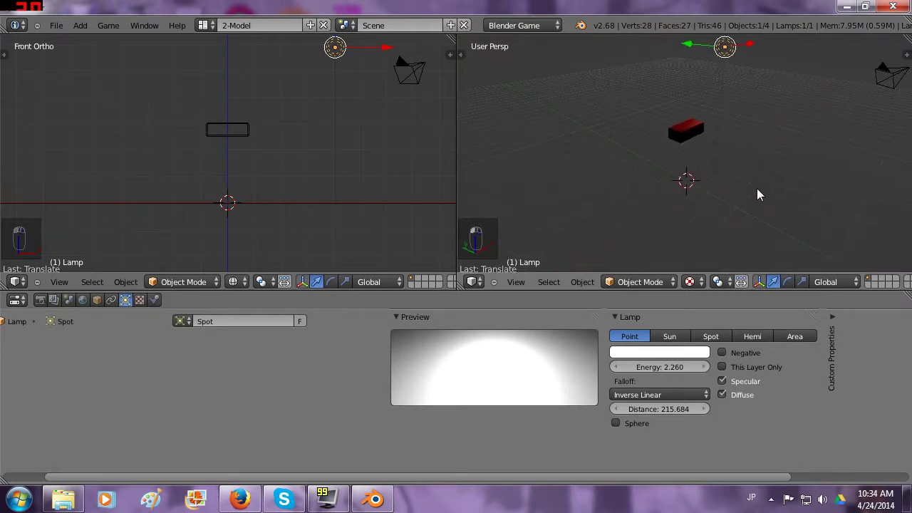
pyautogui.scroll(-1, 758, 195)
pyautogui.rightClick(674, 113)
pyautogui.press('z')
pyautogui.press('z')
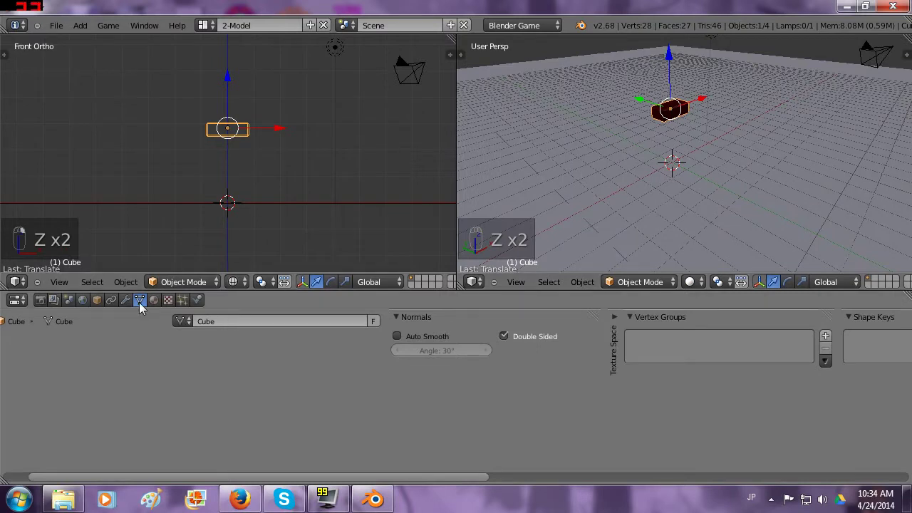
# Step: Change the properties area to the Logic Editor, maximize it and narrow its game properties column
pyautogui.click(17, 282)
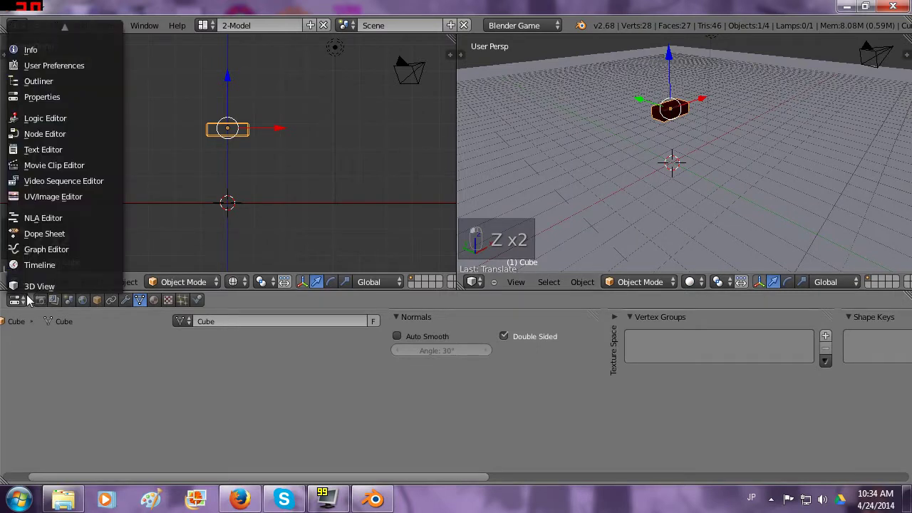
pyautogui.click(33, 119)
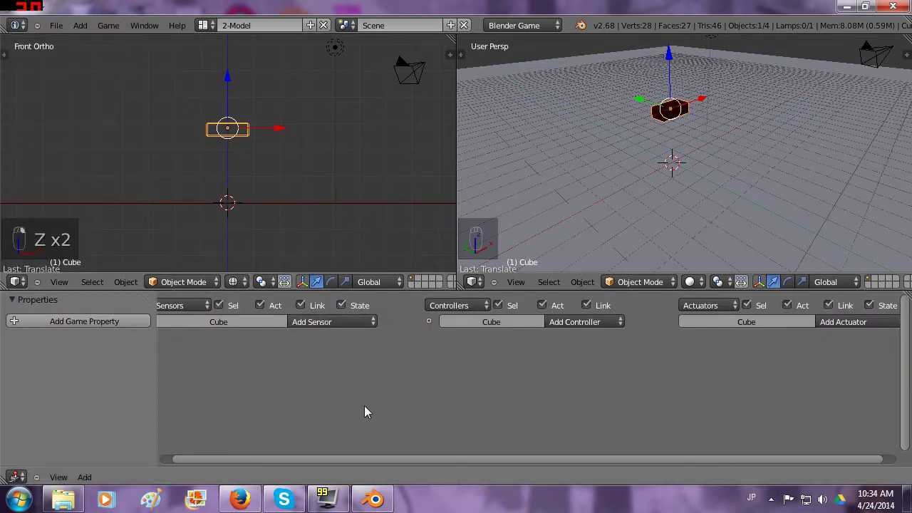
pyautogui.hotkey('ctrl', 'Up')
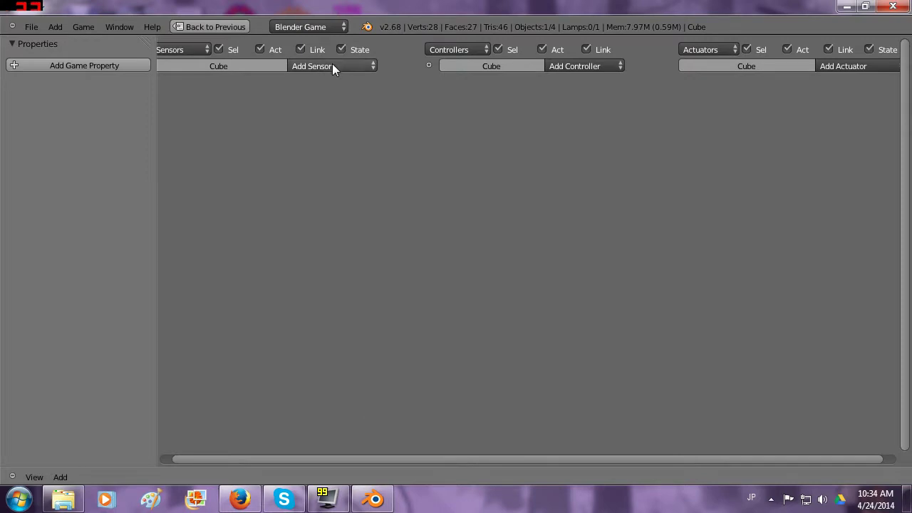
pyautogui.moveTo(155, 140); pyautogui.dragTo(91, 138)
# Step: Add four Keyboard sensors to the brick in the Logic Editor
pyautogui.click(252, 68)
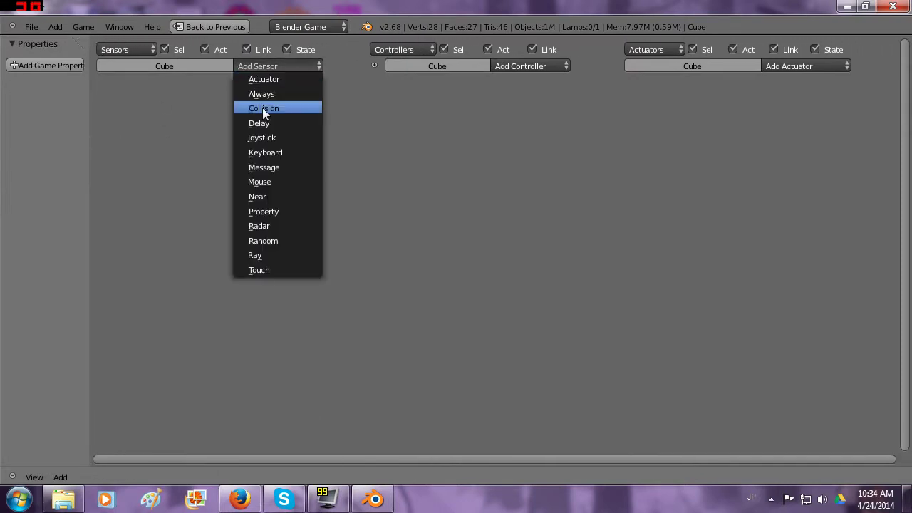
pyautogui.click(262, 151)
pyautogui.click(265, 68)
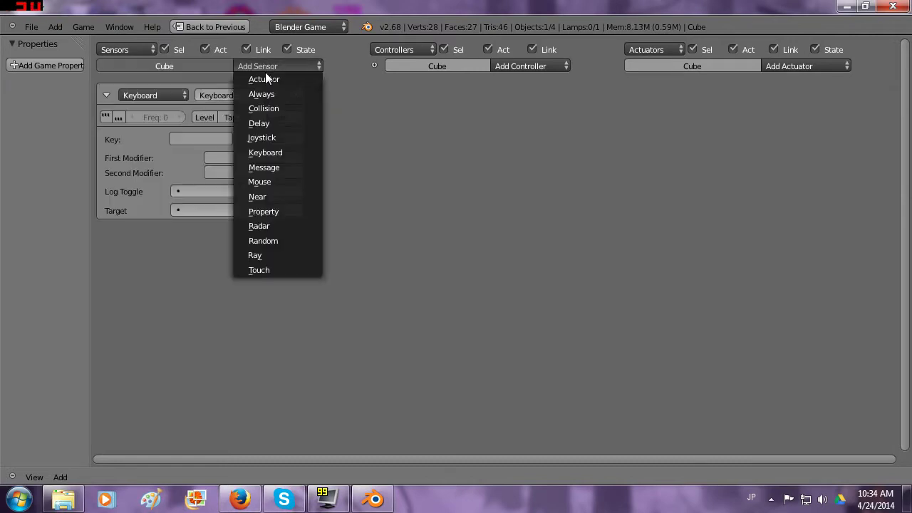
pyautogui.click(264, 153)
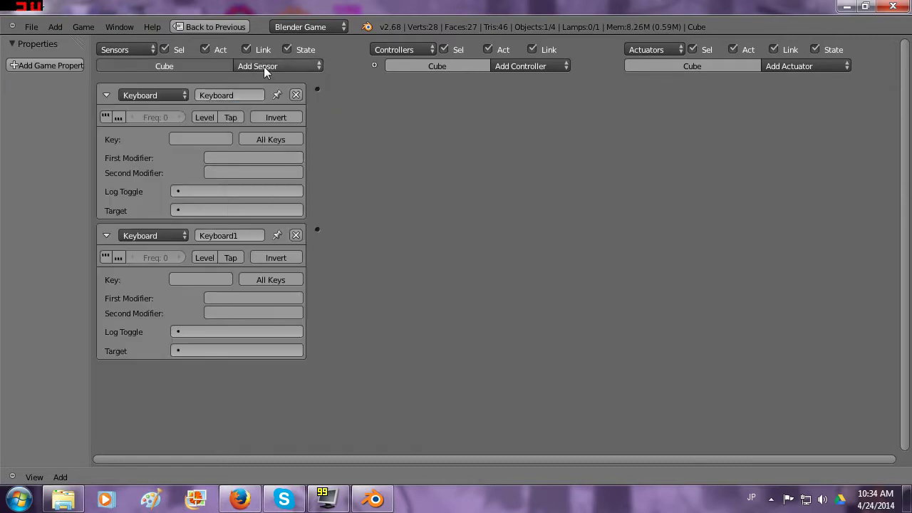
pyautogui.click(264, 67)
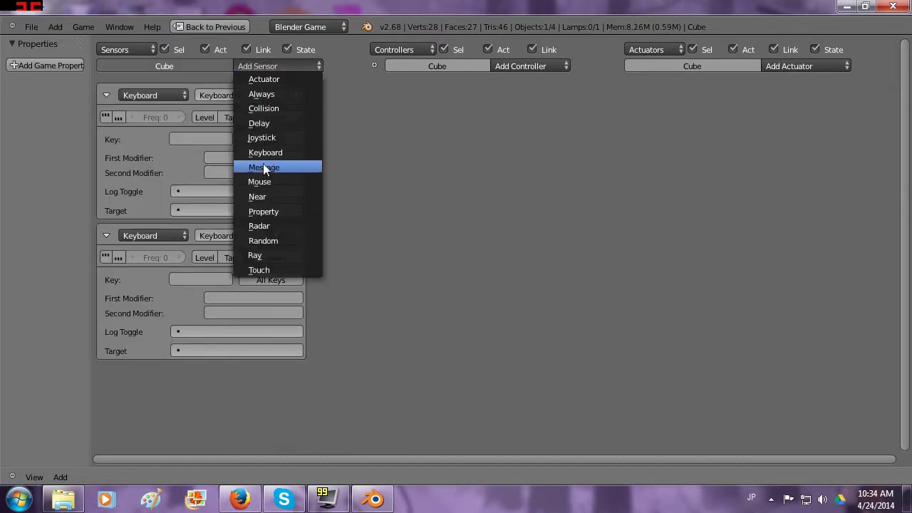
pyautogui.click(263, 151)
pyautogui.click(255, 67)
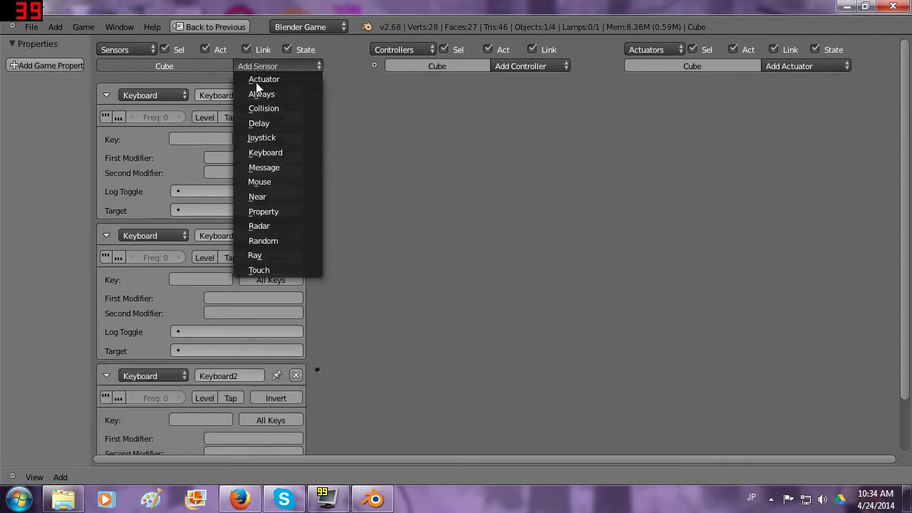
pyautogui.click(257, 150)
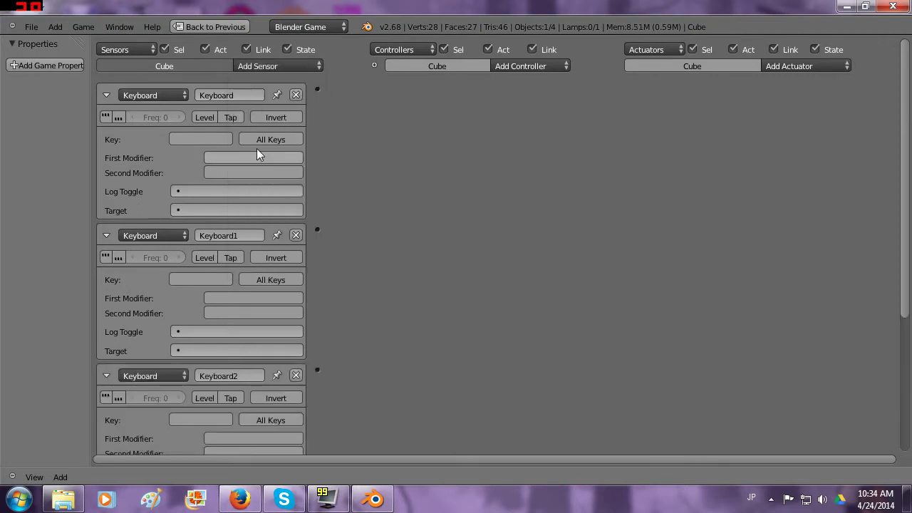
# Step: Add four And controllers to the brick
pyautogui.click(538, 65)
pyautogui.click(532, 78)
pyautogui.click(530, 62)
pyautogui.click(529, 78)
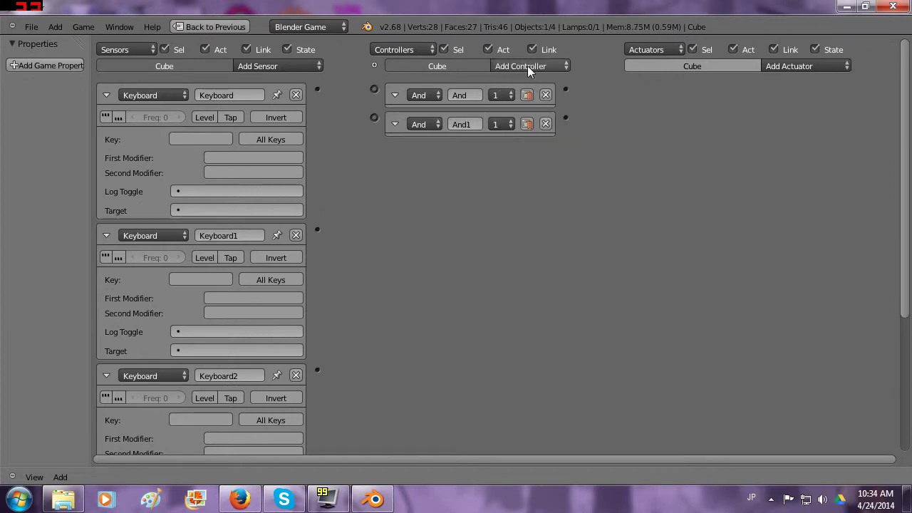
pyautogui.click(528, 66)
pyautogui.click(528, 77)
pyautogui.click(528, 68)
pyautogui.click(528, 79)
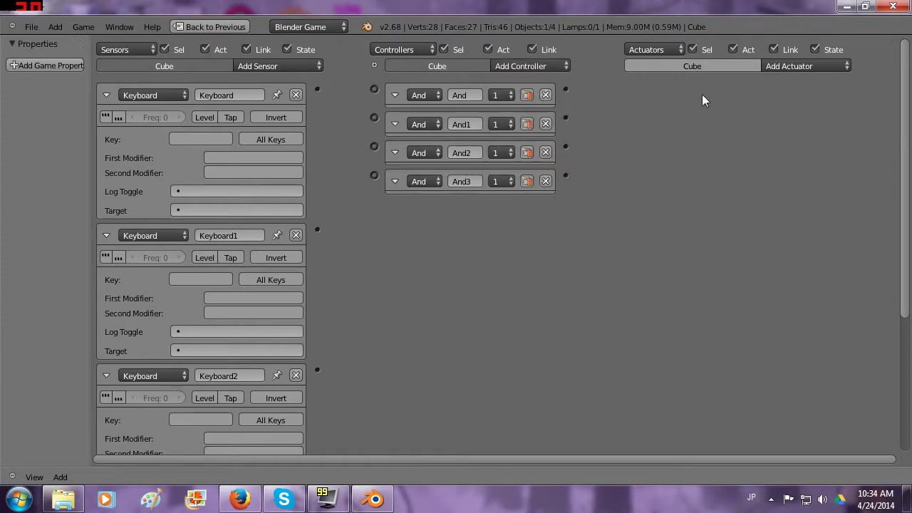
# Step: Add four Motion actuators to the brick
pyautogui.click(784, 66)
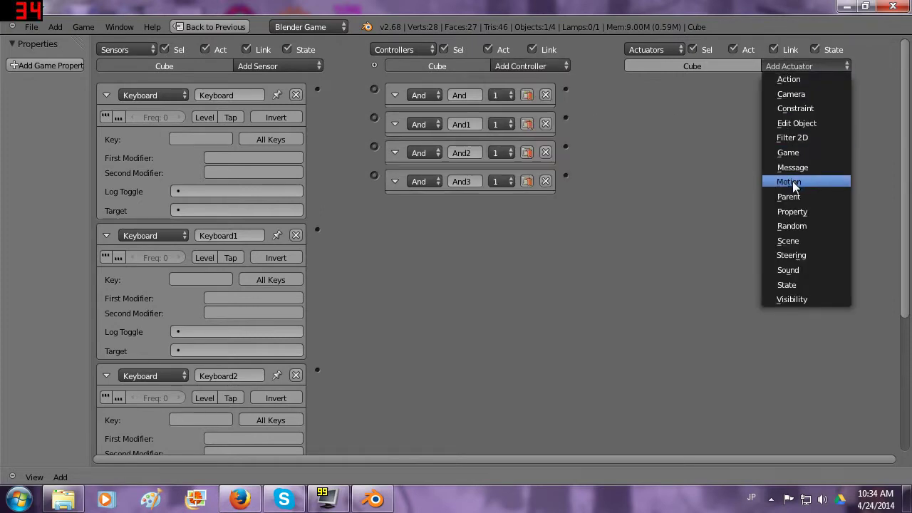
pyautogui.click(793, 181)
pyautogui.click(792, 65)
pyautogui.click(793, 181)
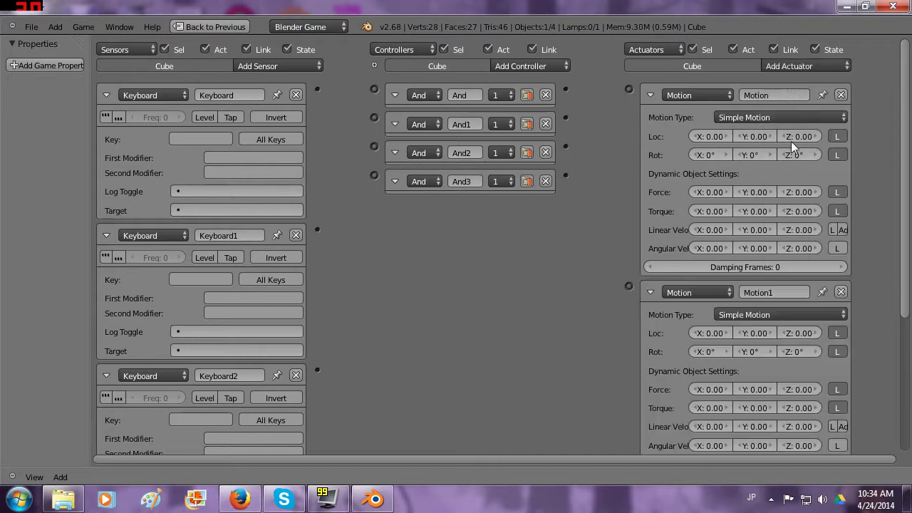
pyautogui.click(790, 65)
pyautogui.click(790, 179)
pyautogui.click(788, 67)
pyautogui.click(788, 181)
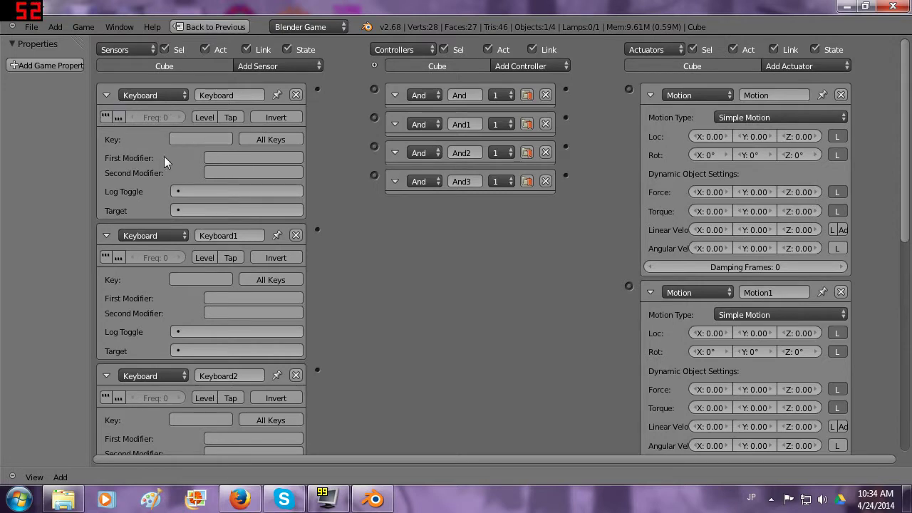
# Step: Assign the W key to the first keyboard sensor and link it through the first And controller to the first Motion actuator
pyautogui.click(196, 138)
pyautogui.press('w')
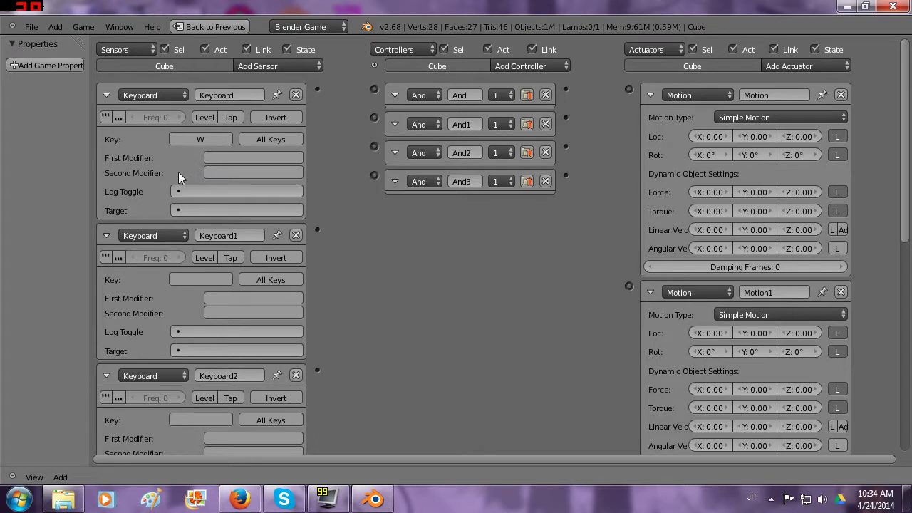
pyautogui.moveTo(318, 90); pyautogui.dragTo(374, 89)
pyautogui.click(424, 95)
pyautogui.moveTo(566, 89); pyautogui.dragTo(629, 90)
# Step: Set the first Motion actuator's X location to 0.20
pyautogui.click(713, 137)
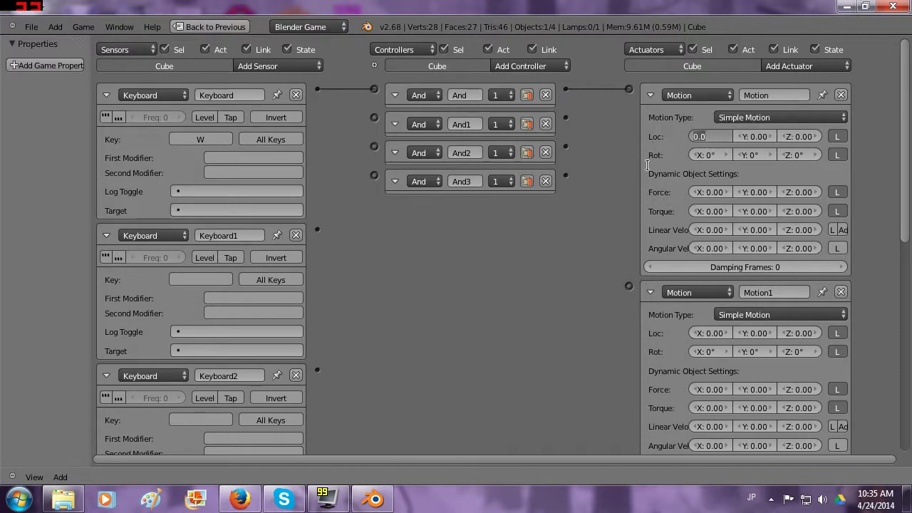
pyautogui.press('BackSpace')
pyautogui.write('2')
pyautogui.press('Return')
# Step: Restore the split layout and test-run the game in the perspective view, moving the brick with W
pyautogui.hotkey('ctrl', 'Up')
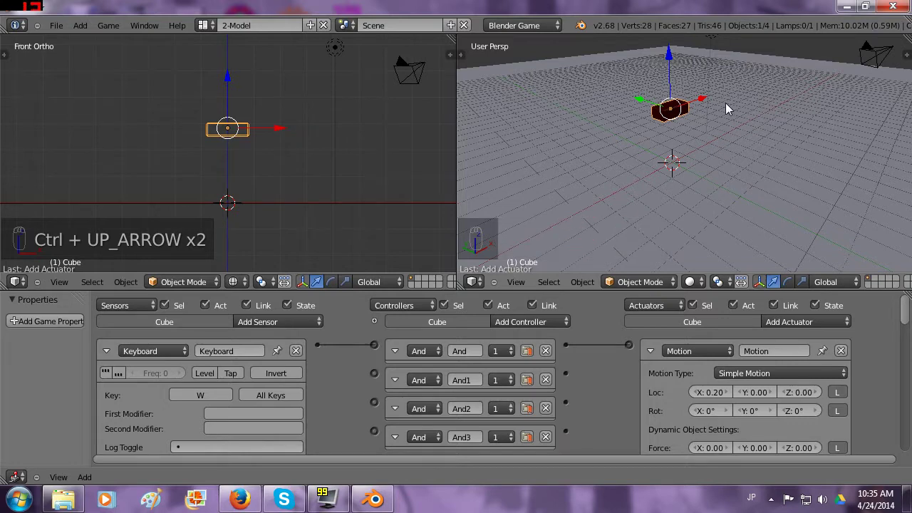
pyautogui.press('p')
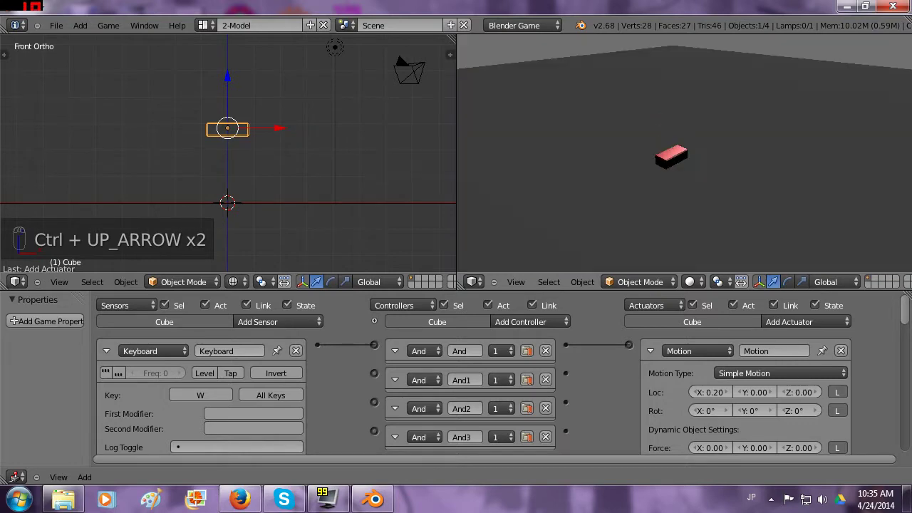
pyautogui.press('w')
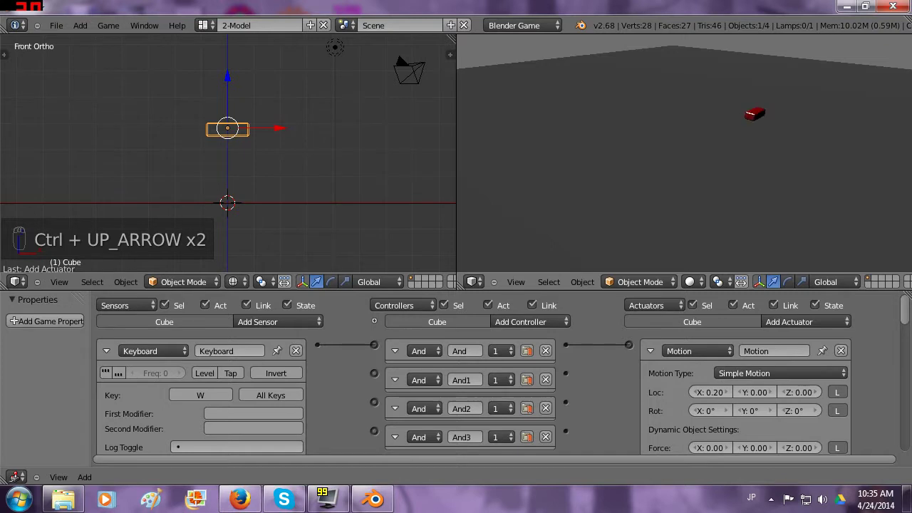
pyautogui.press('w')
pyautogui.press('Escape')
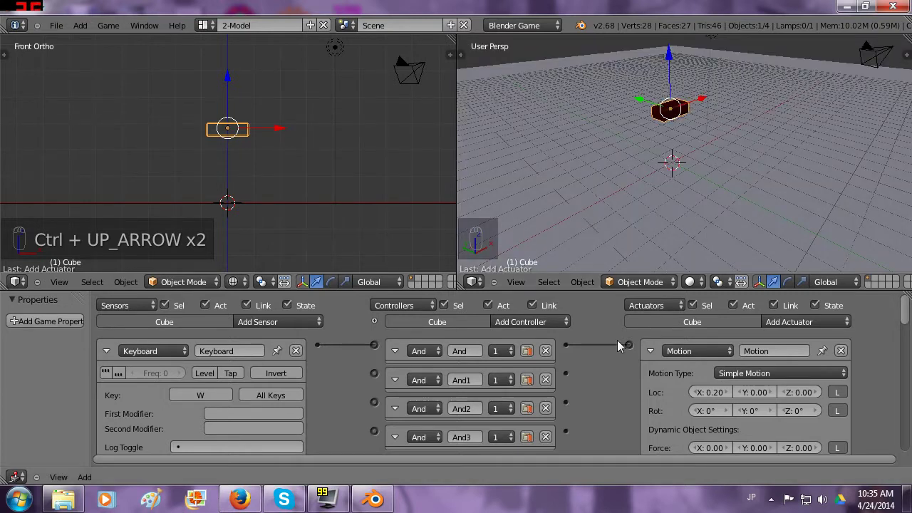
# Step: Maximize the Logic Editor, assign the backward key to the second keyboard sensor and collapse the first two sensors
pyautogui.hotkey('ctrl', 'Up')
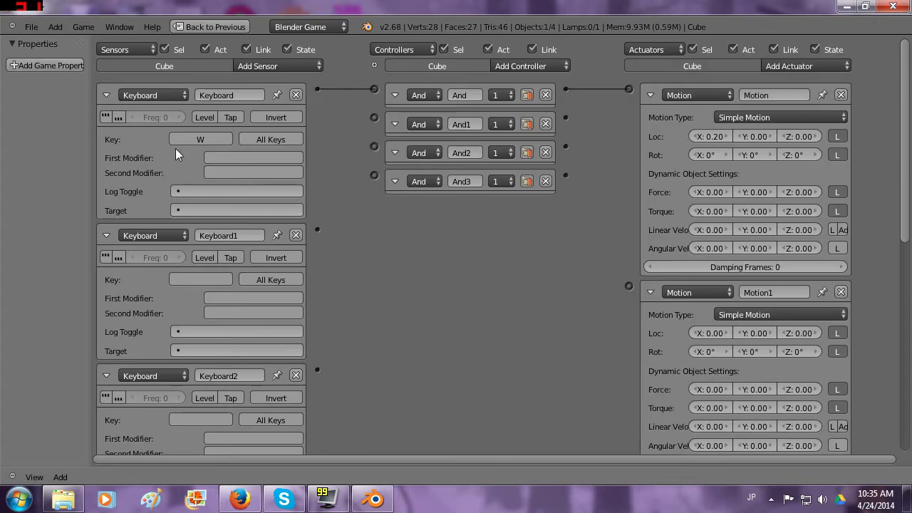
pyautogui.click(107, 95)
pyautogui.click(197, 163)
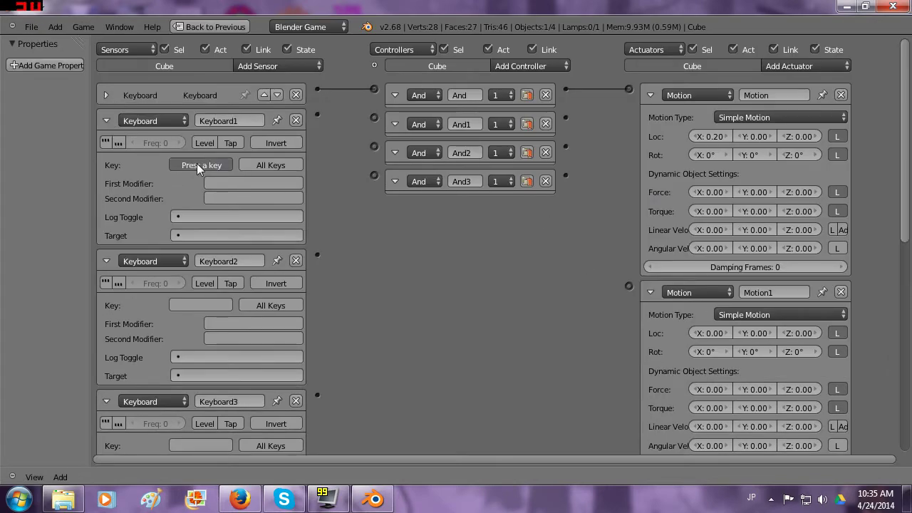
pyautogui.click(106, 120)
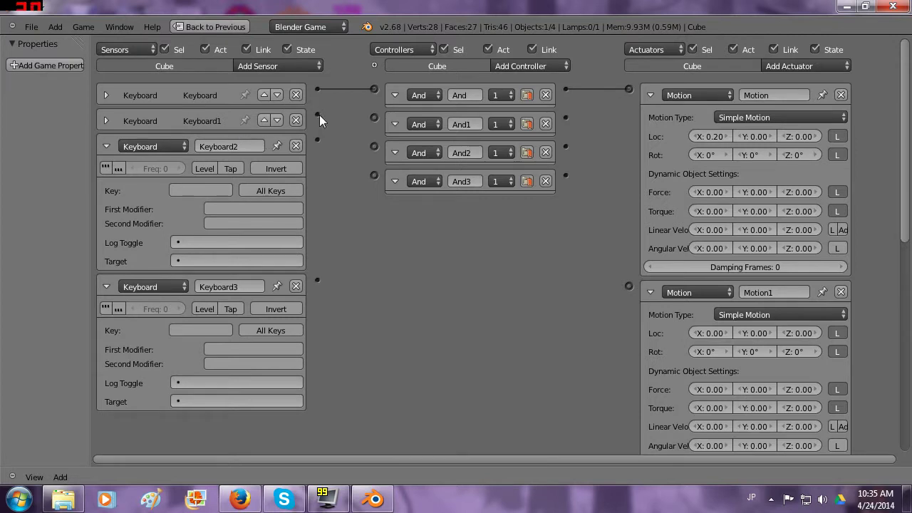
# Step: Link the second keyboard sensor through And1 to Motion1 and set that actuator's X location to -0.20
pyautogui.moveTo(318, 115); pyautogui.dragTo(374, 117)
pyautogui.moveTo(567, 118); pyautogui.dragTo(629, 286)
pyautogui.click(707, 333)
pyautogui.press('BackSpace')
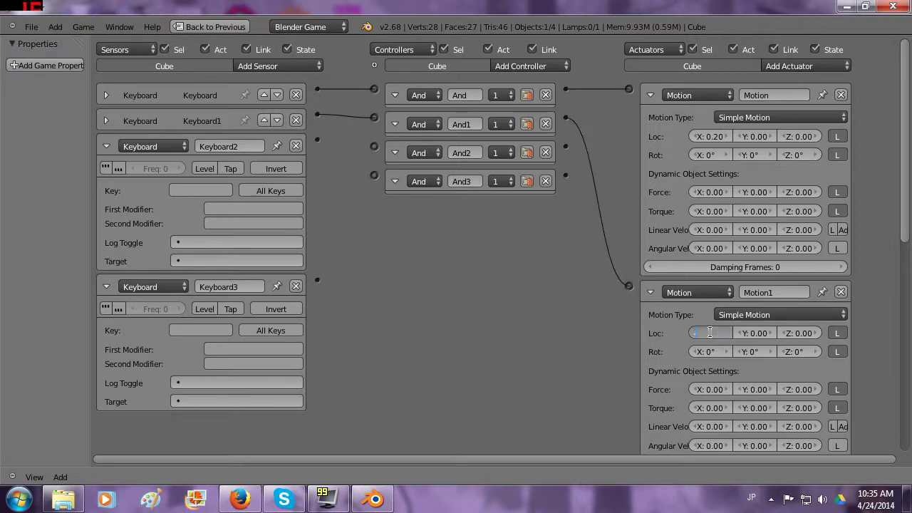
pyautogui.write('-0.20')
pyautogui.press('Return')
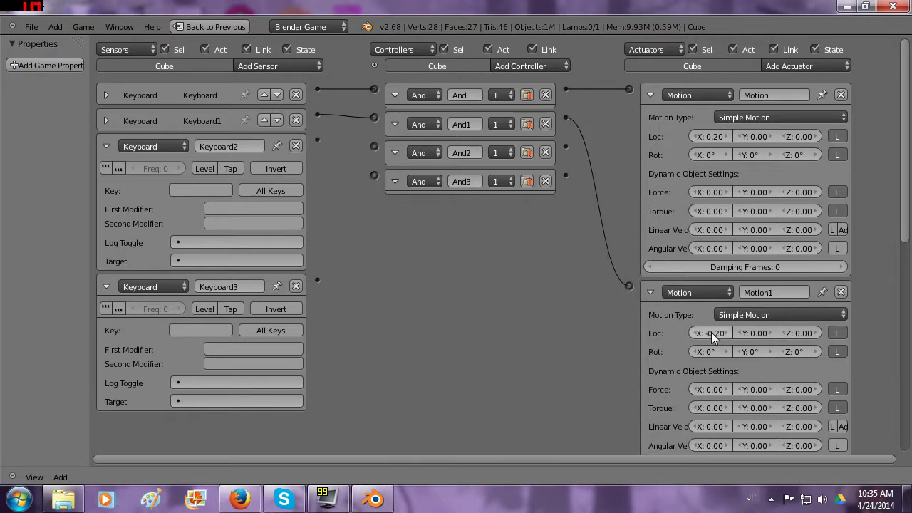
# Step: Collapse the first two Motion actuators and all four And controllers
pyautogui.click(651, 94)
pyautogui.click(651, 120)
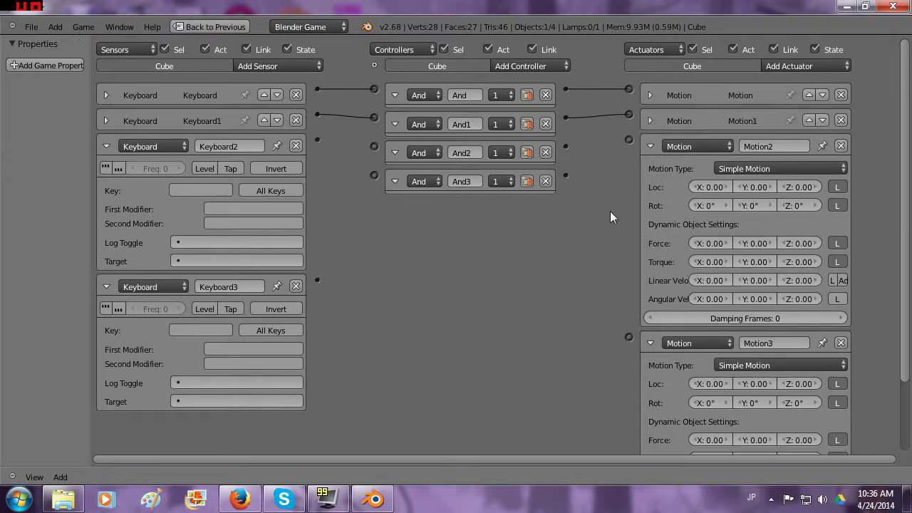
pyautogui.click(395, 96)
pyautogui.click(395, 124)
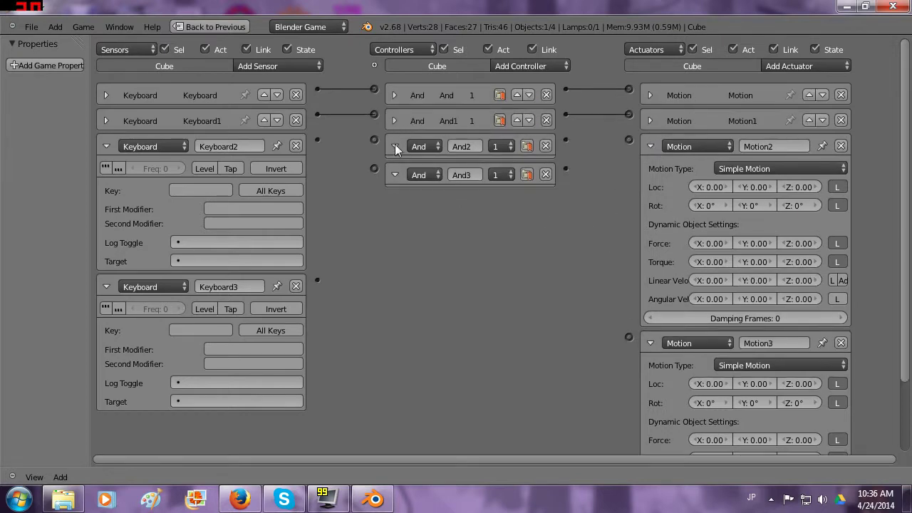
pyautogui.click(395, 147)
pyautogui.click(395, 171)
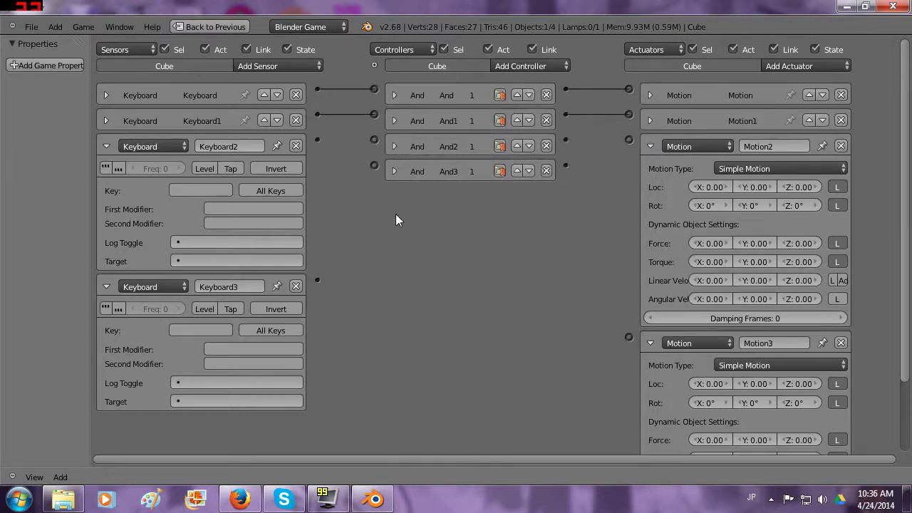
# Step: Test-run the game in the maximized perspective view, moving the brick forward and backward
pyautogui.hotkey('ctrl', 'Up')
pyautogui.hotkey('ctrl', 'Up')
pyautogui.press('p')
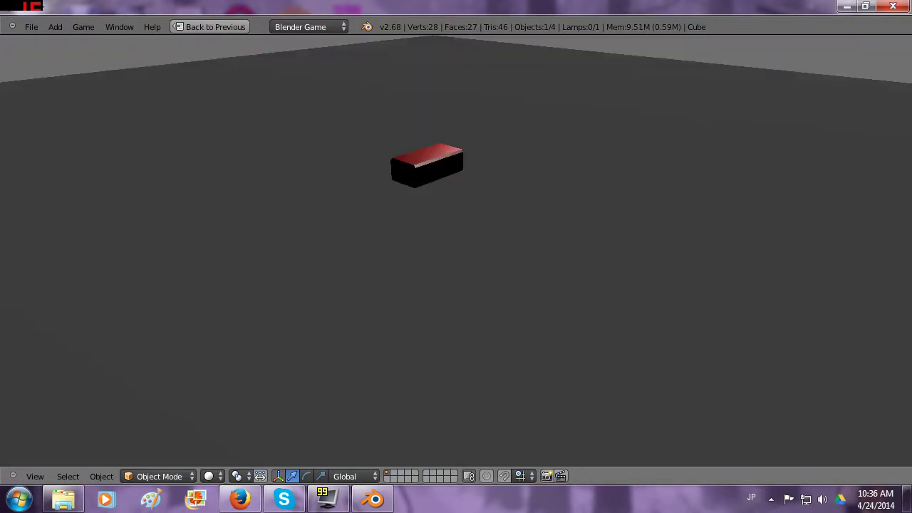
pyautogui.press('Up')
pyautogui.press('Down')
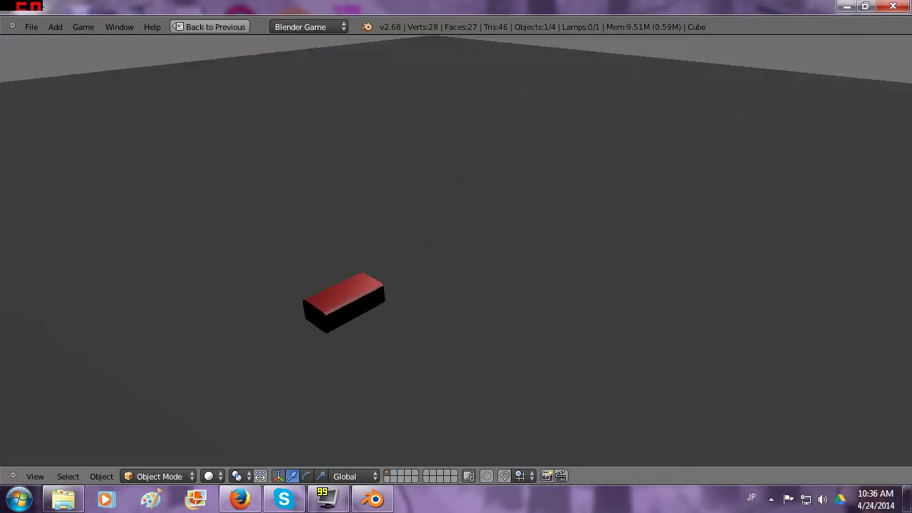
pyautogui.press('Up')
pyautogui.press('Up')
pyautogui.press('Up')
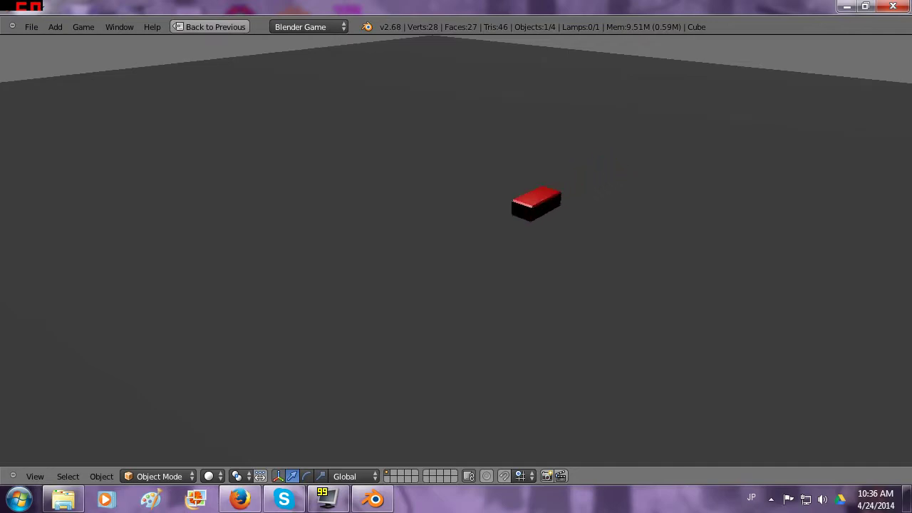
pyautogui.press('Down')
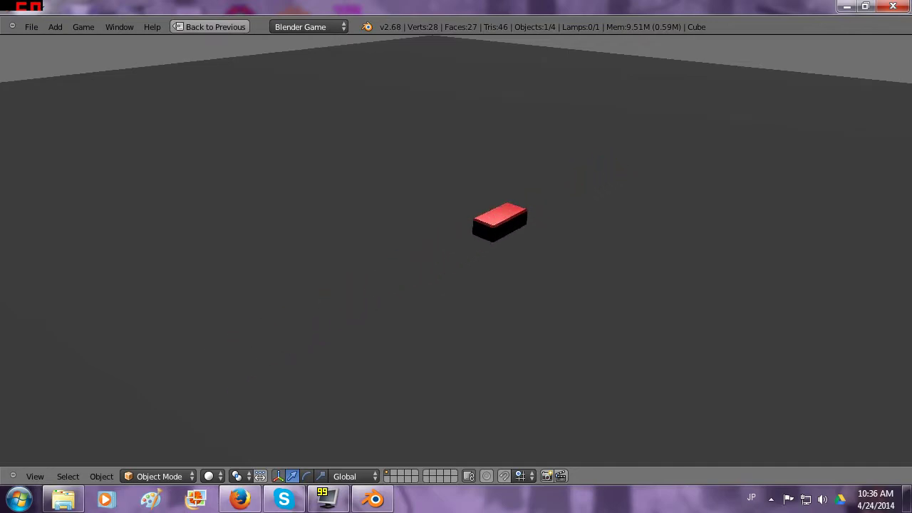
pyautogui.press('Escape')
# Step: Back in the maximized Logic Editor, assign A to the third keyboard sensor and D to the fourth, collapsing both
pyautogui.hotkey('ctrl', 'Up')
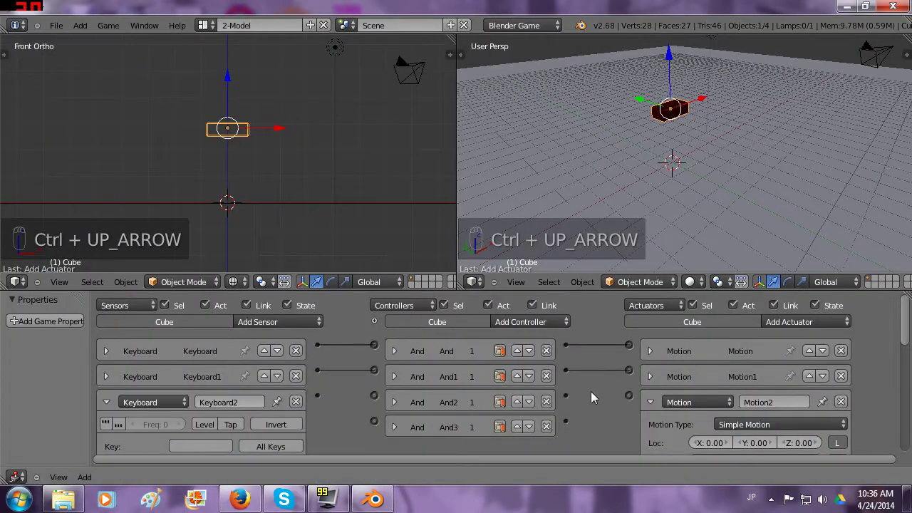
pyautogui.hotkey('ctrl', 'Up')
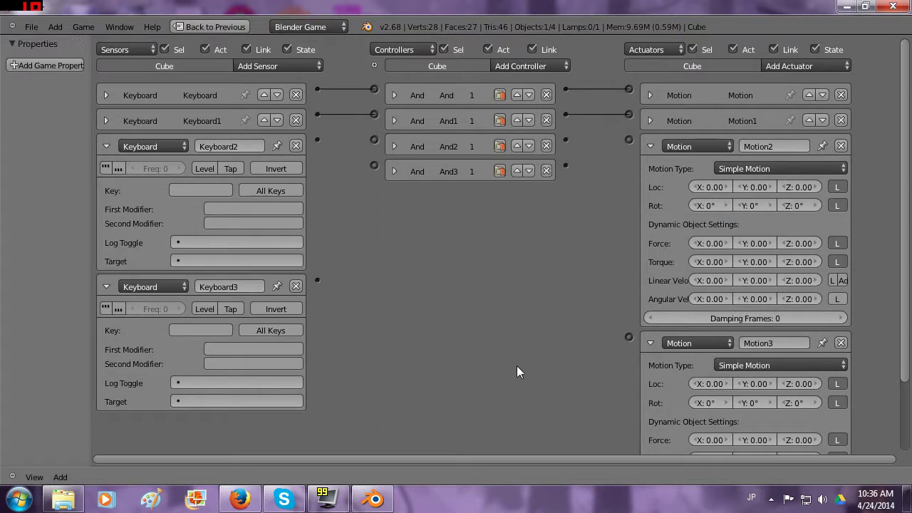
pyautogui.click(196, 187)
pyautogui.press('a')
pyautogui.click(115, 146)
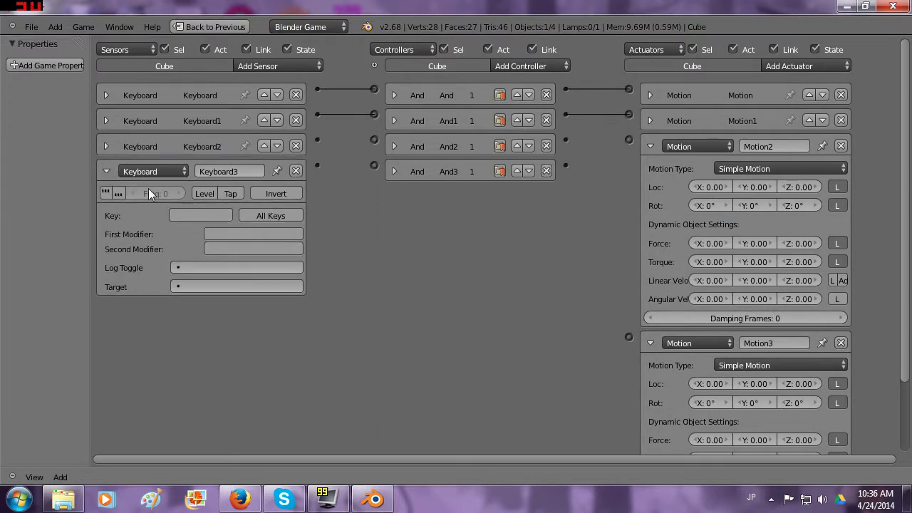
pyautogui.click(188, 216)
pyautogui.press('d')
pyautogui.click(107, 171)
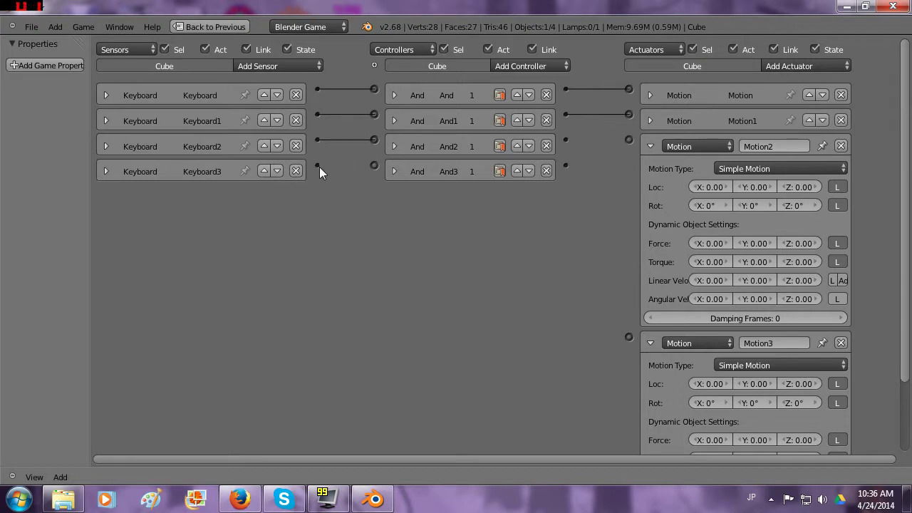
# Step: Link the third keyboard sensor to And2 and the fourth to And3, leaving the controllers collapsed
pyautogui.moveTo(373, 171); pyautogui.dragTo(375, 140)
pyautogui.click(393, 147)
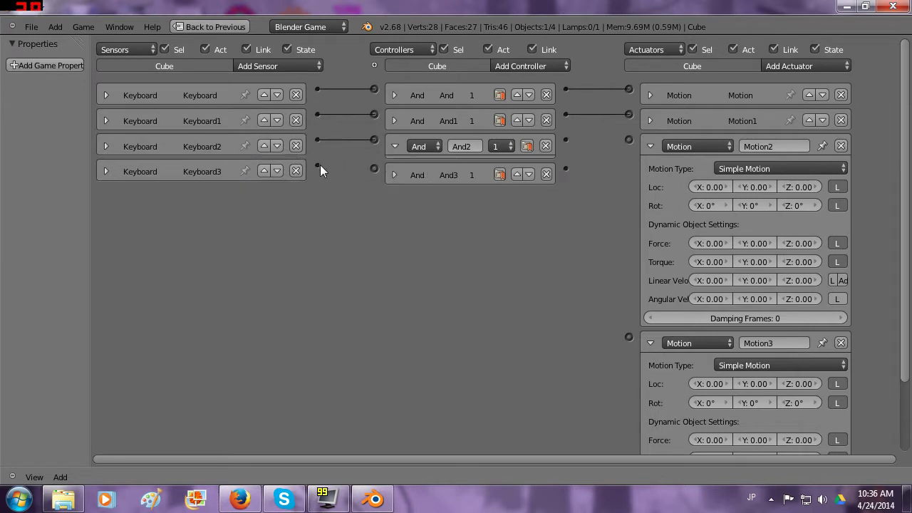
pyautogui.moveTo(377, 172); pyautogui.dragTo(375, 170)
pyautogui.click(396, 146)
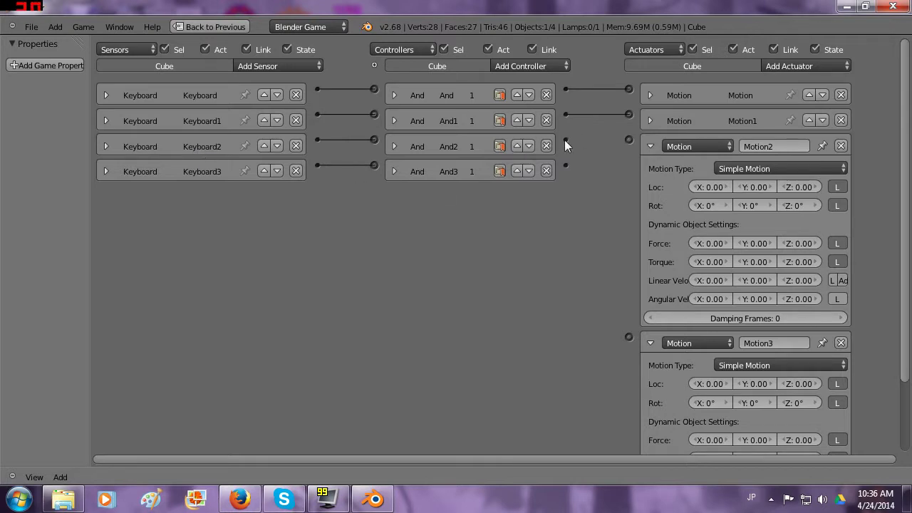
# Step: Link And2 to the third Motion actuator and set that actuator's Z rotation to 1°
pyautogui.moveTo(626, 140); pyautogui.dragTo(629, 140)
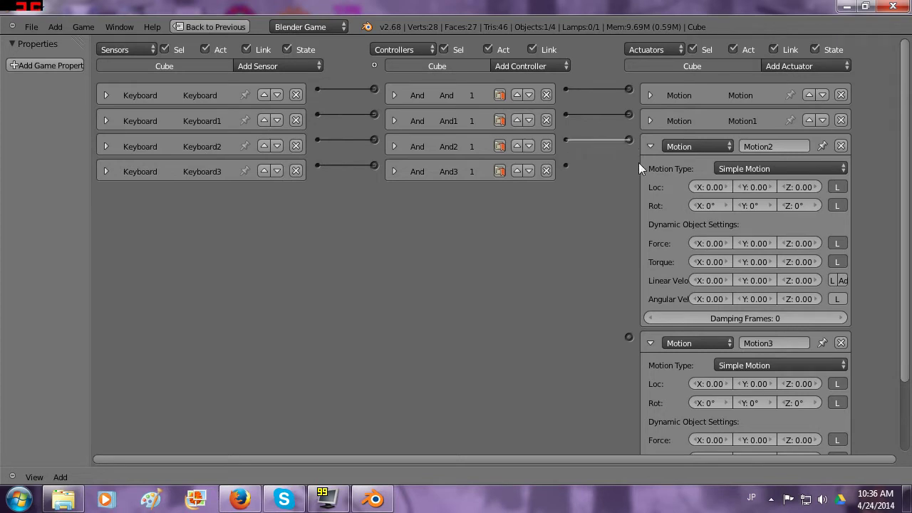
pyautogui.click(797, 206)
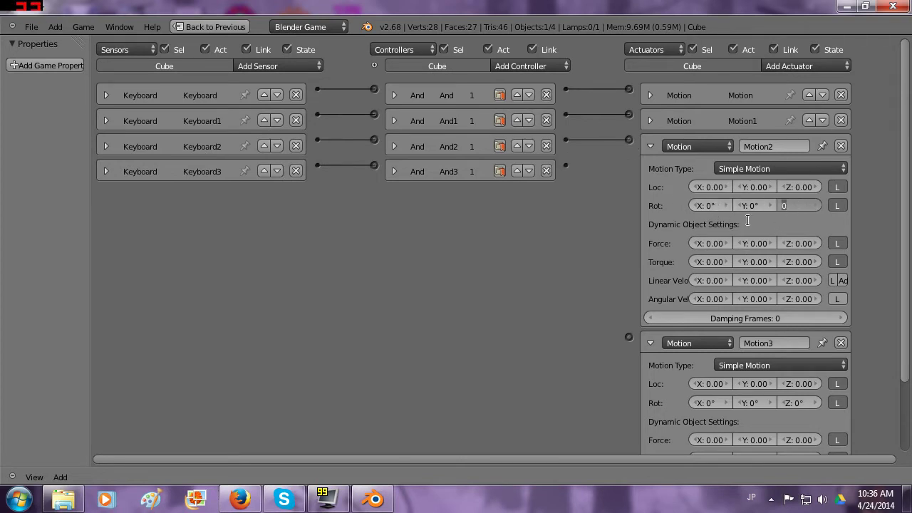
pyautogui.write('1')
pyautogui.press('Return')
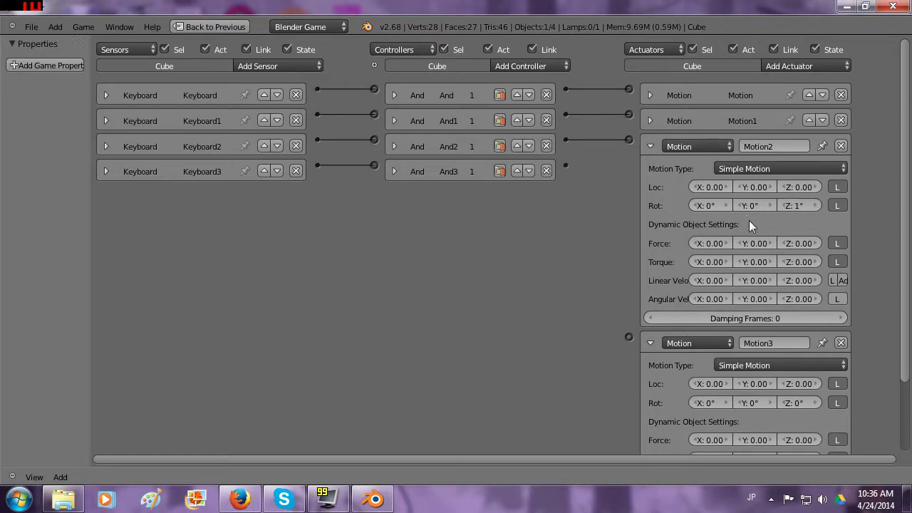
# Step: Test-run the game in the maximized perspective view to check the brick's turning, and return to the split layout
pyautogui.hotkey('ctrl', 'Up')
pyautogui.hotkey('ctrl', 'Up')
pyautogui.hotkey('ctrl', 'Up')
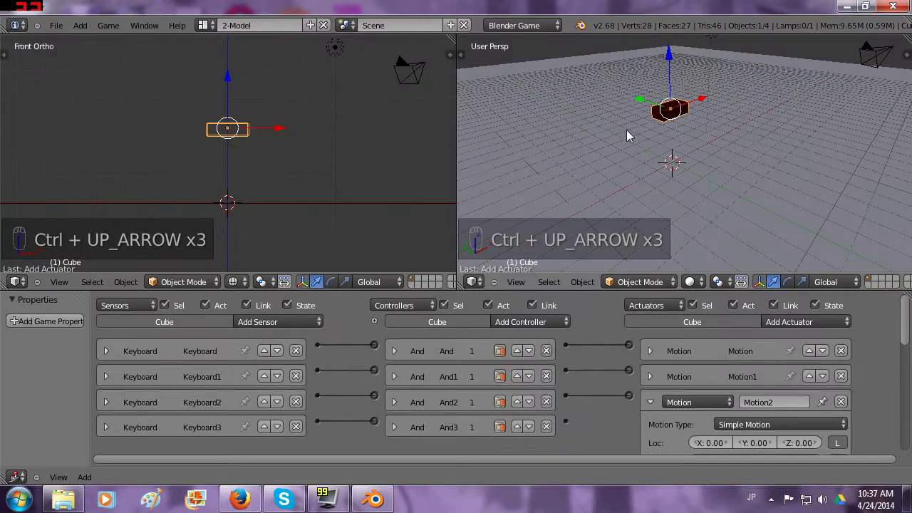
pyautogui.hotkey('ctrl', 'Up')
pyautogui.press('p')
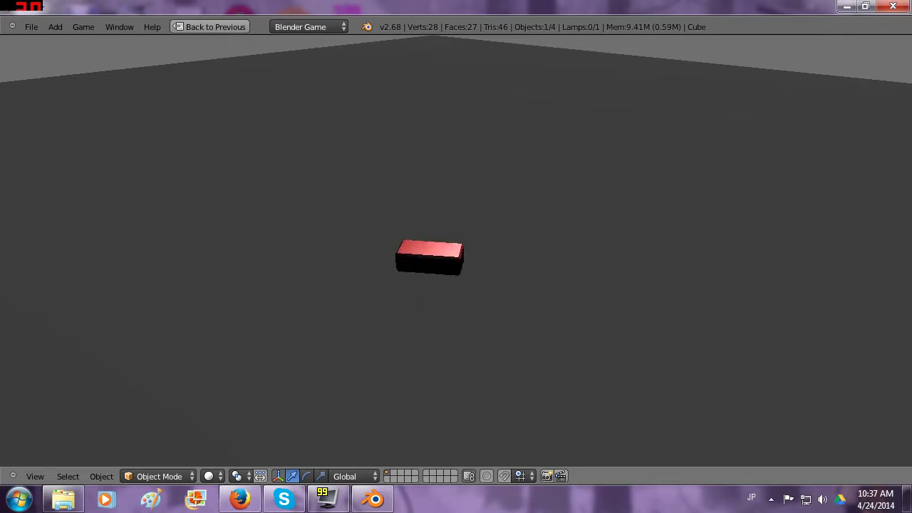
pyautogui.press('Escape')
pyautogui.hotkey('ctrl', 'Up')
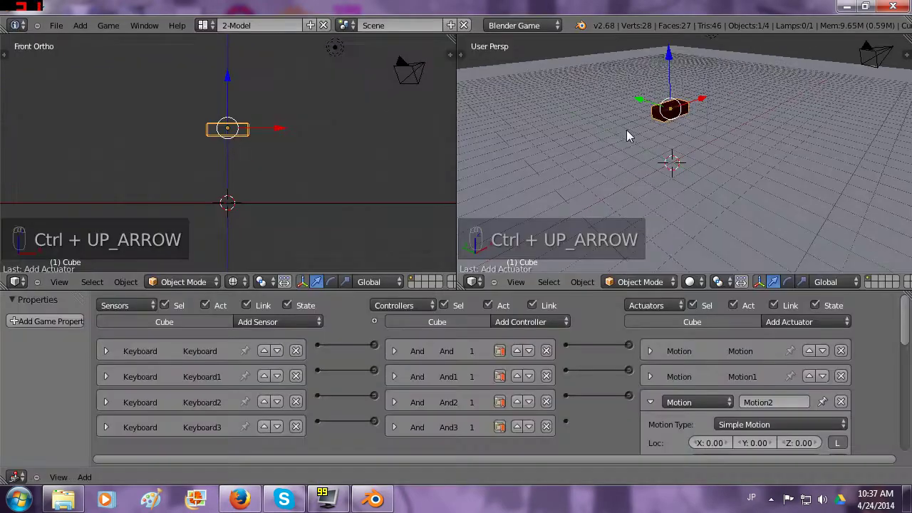
# Step: Set the third Motion actuator's Z rotation to 2° and briefly test-run the game
pyautogui.moveTo(902, 320); pyautogui.dragTo(904, 363)
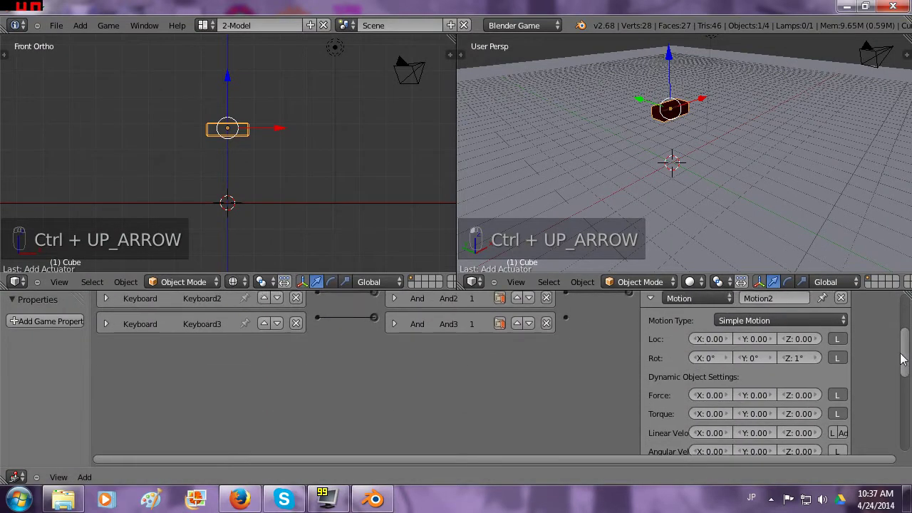
pyautogui.click(816, 358)
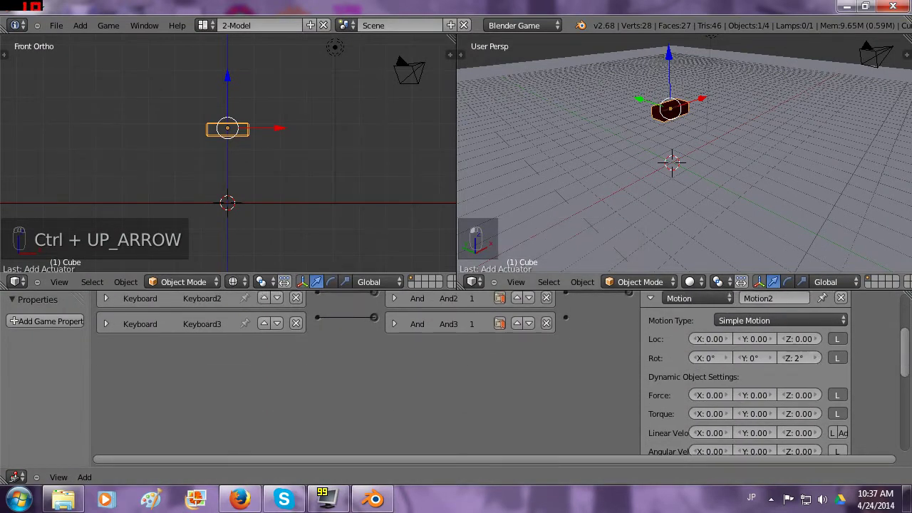
pyautogui.press('p')
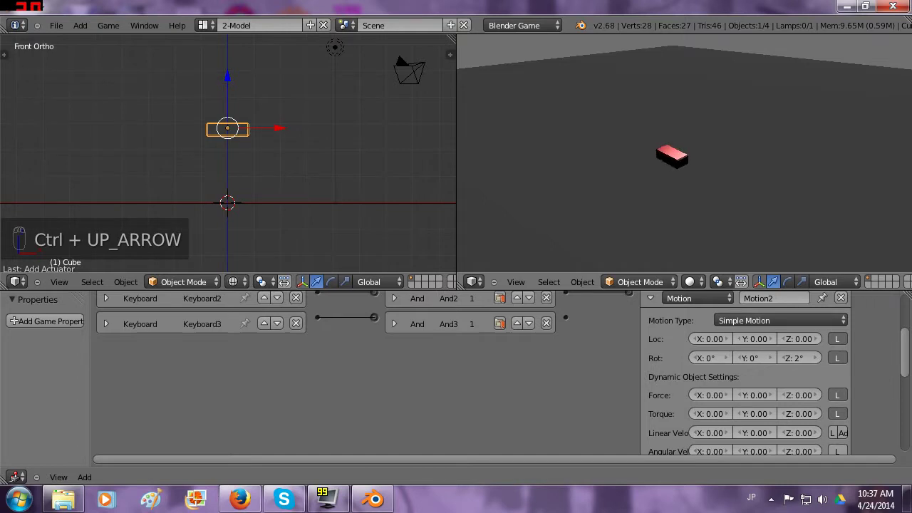
pyautogui.press('Escape')
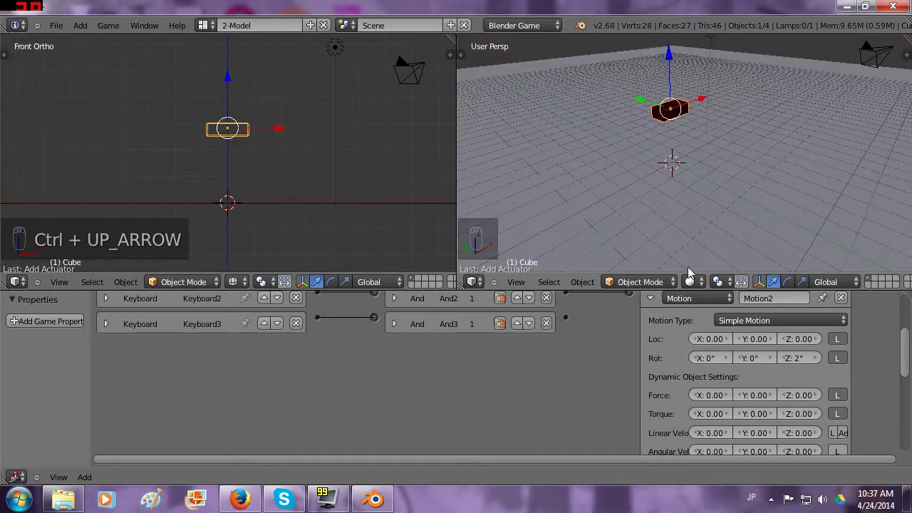
# Step: Collapse the third Motion actuator, link And3 to the fourth, and set the fourth actuator's Z rotation to -2°
pyautogui.click(650, 298)
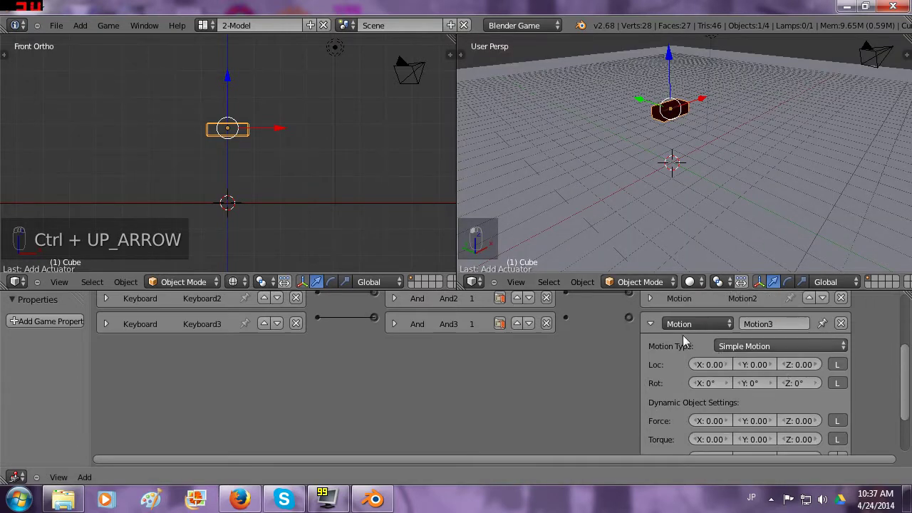
pyautogui.moveTo(565, 318); pyautogui.dragTo(629, 319)
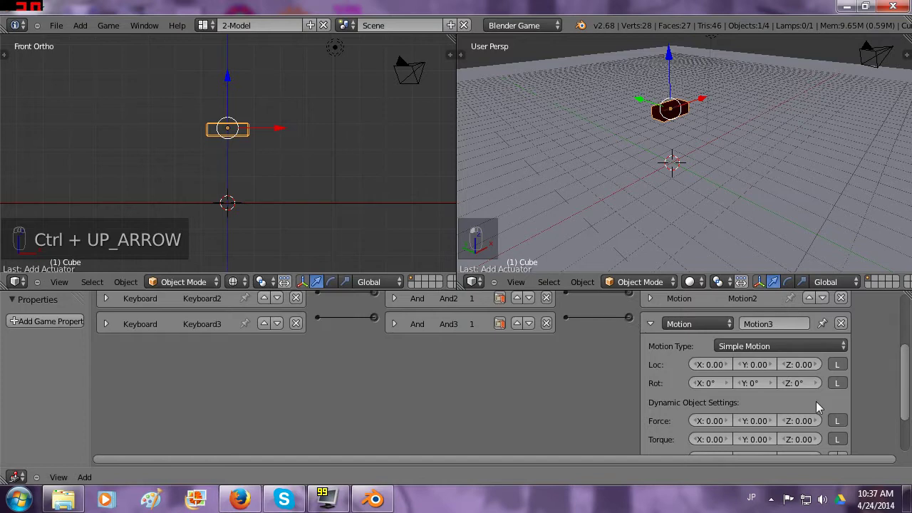
pyautogui.click(798, 382)
pyautogui.write('-2')
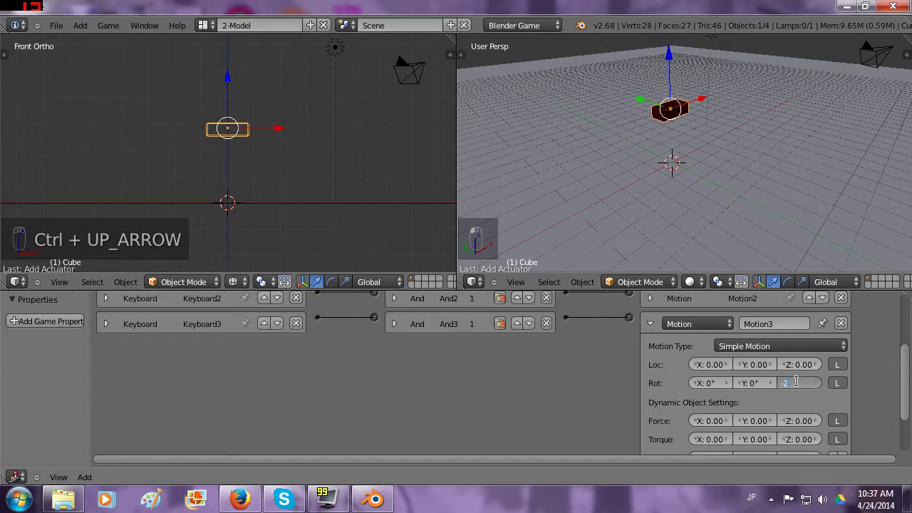
pyautogui.press('Return')
# Step: Test-run the game in the maximized perspective view, driving the brick forward while turning it both ways
pyautogui.hotkey('ctrl', 'Up')
pyautogui.press('p')
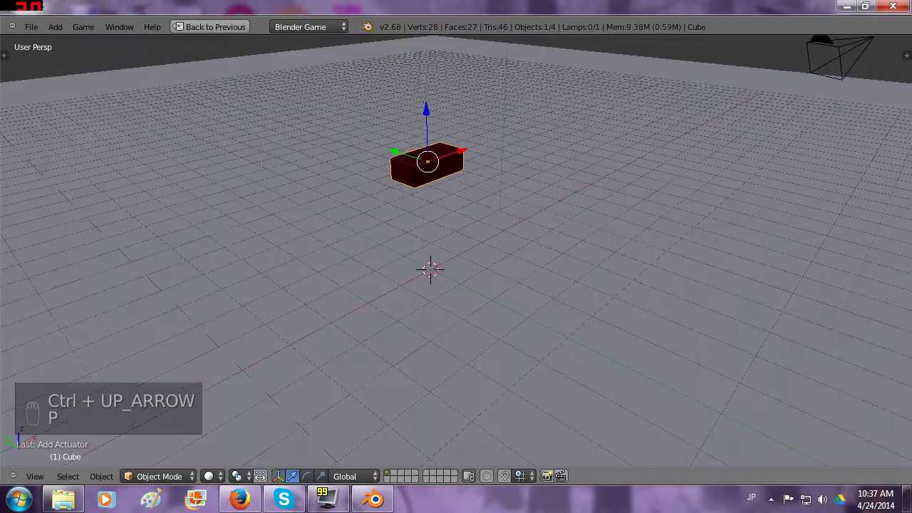
pyautogui.press('Up')
pyautogui.press('Left')
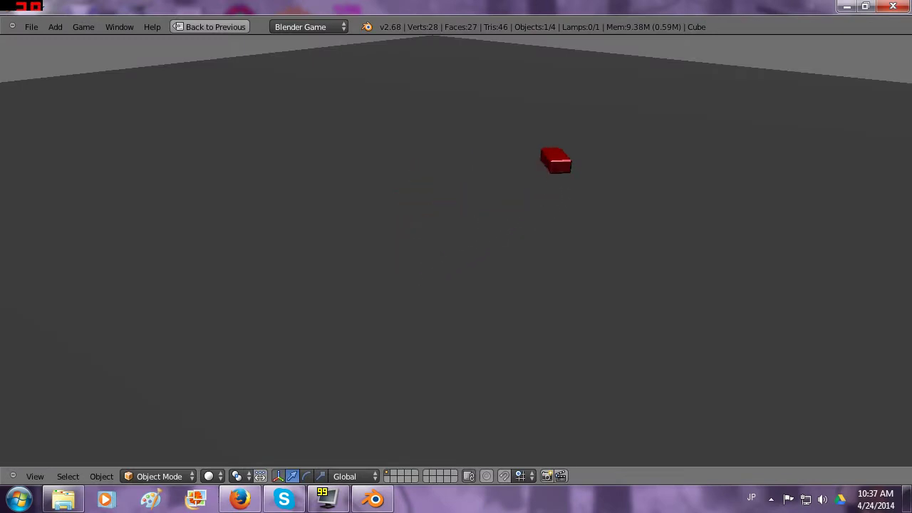
pyautogui.press('Right')
pyautogui.press('Up')
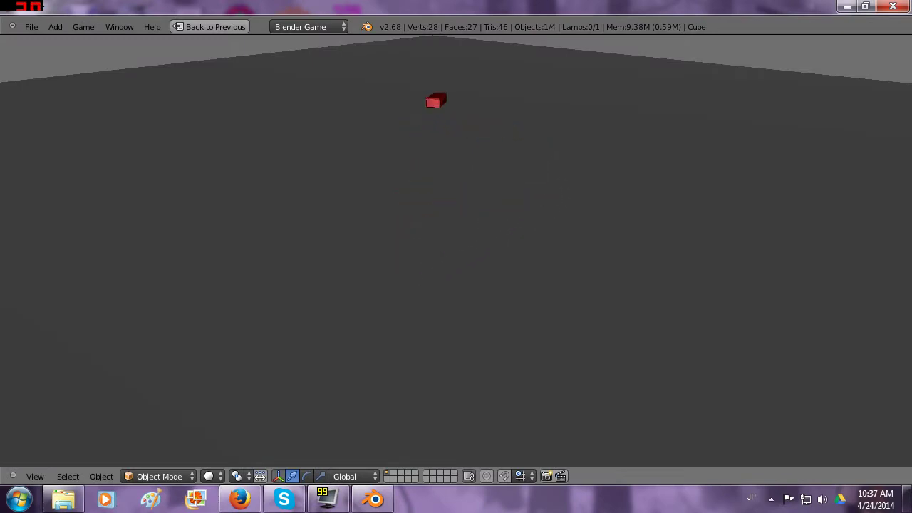
pyautogui.press('Left')
pyautogui.press('Up')
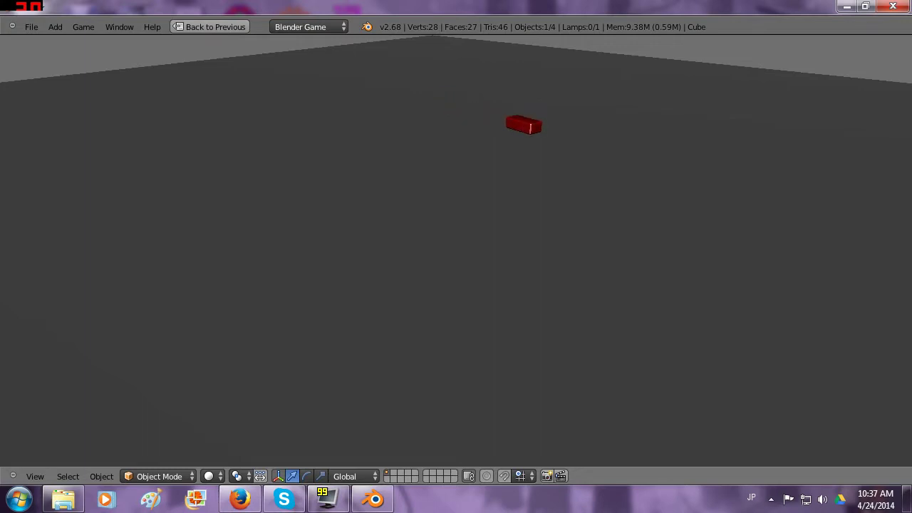
pyautogui.press('Right')
pyautogui.press('Left')
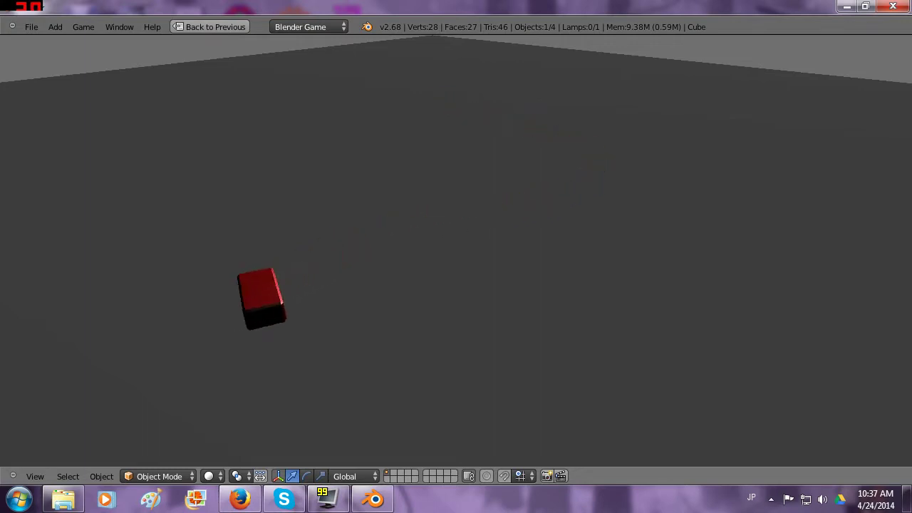
pyautogui.press('Up')
pyautogui.press('Right')
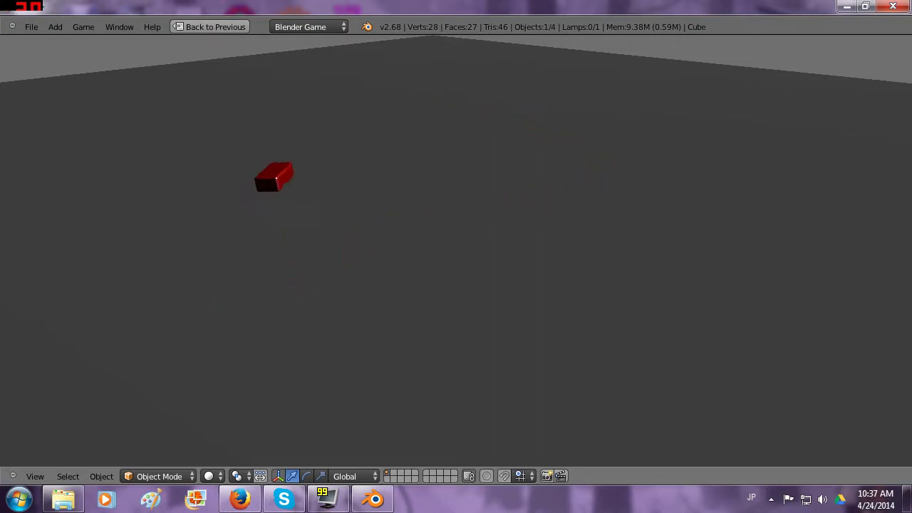
pyautogui.press('Up')
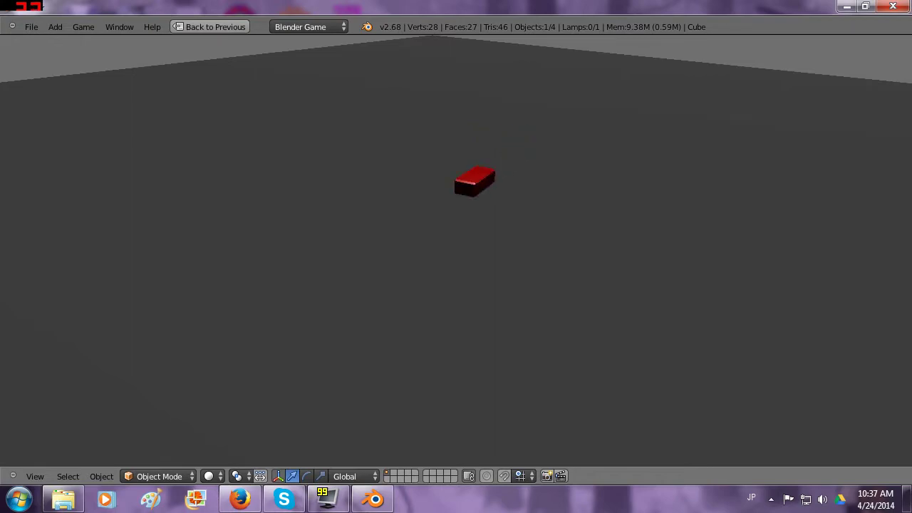
pyautogui.press('Escape')
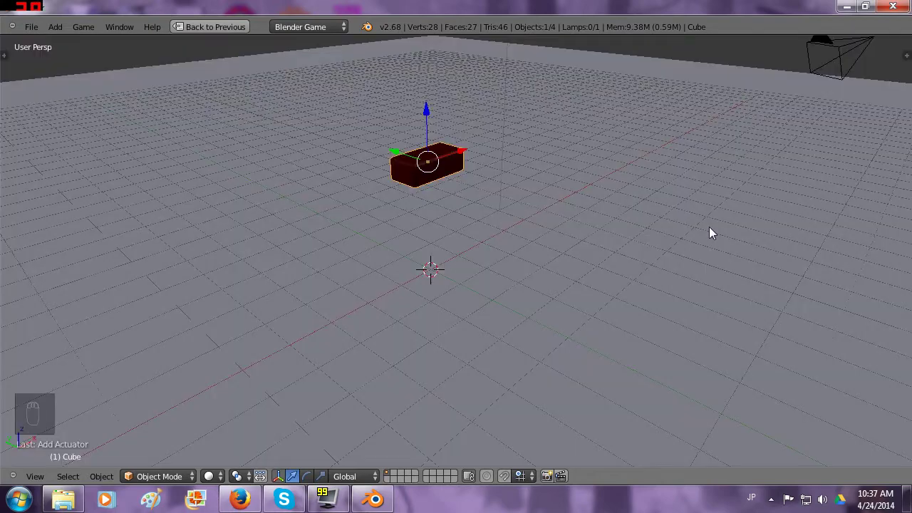
# Step: Restore the split layout and collapse the fourth Motion actuator in the Logic Editor
pyautogui.hotkey('ctrl', 'Up')
pyautogui.scroll(1, 591, 325)
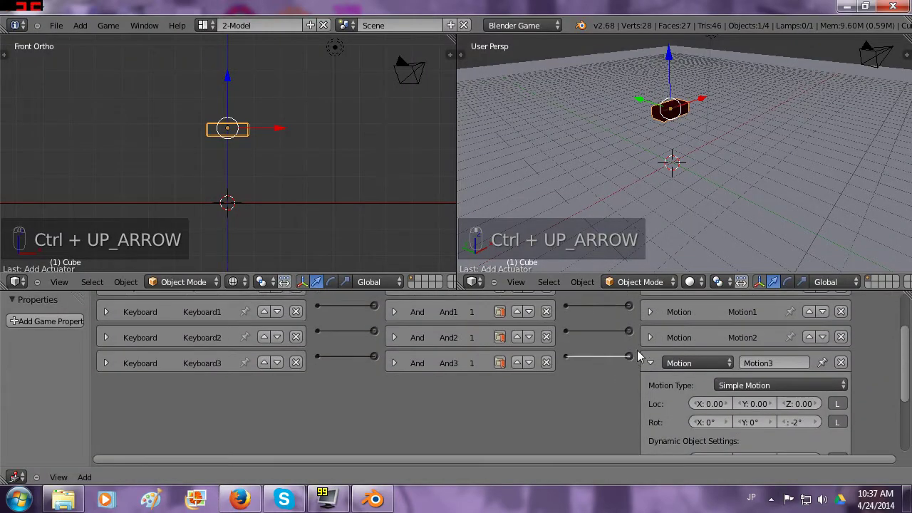
pyautogui.click(650, 348)
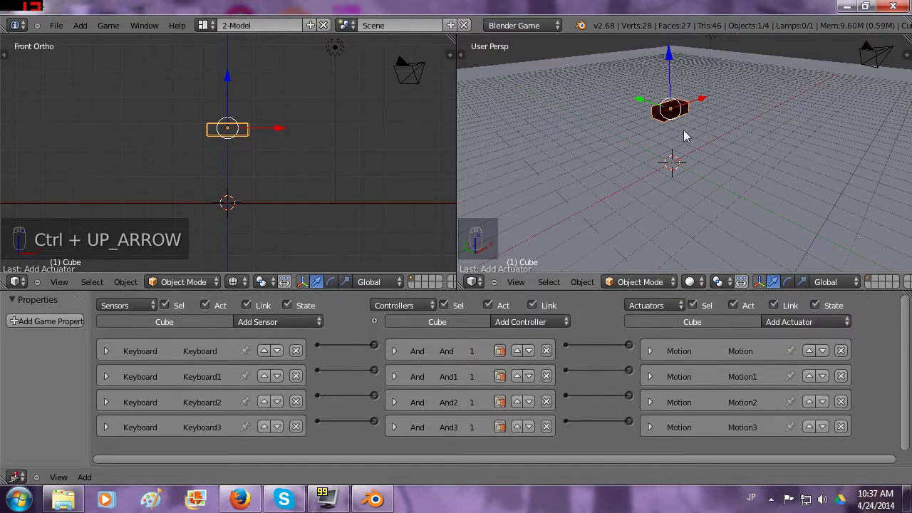
# Step: Switch the maximized perspective view to the camera view, select the camera, and restore the split layout
pyautogui.hotkey('ctrl', 'Up')
pyautogui.moveTo(658, 139); pyautogui.dragTo(612, 181, button='middle')
pyautogui.press('KP_0')
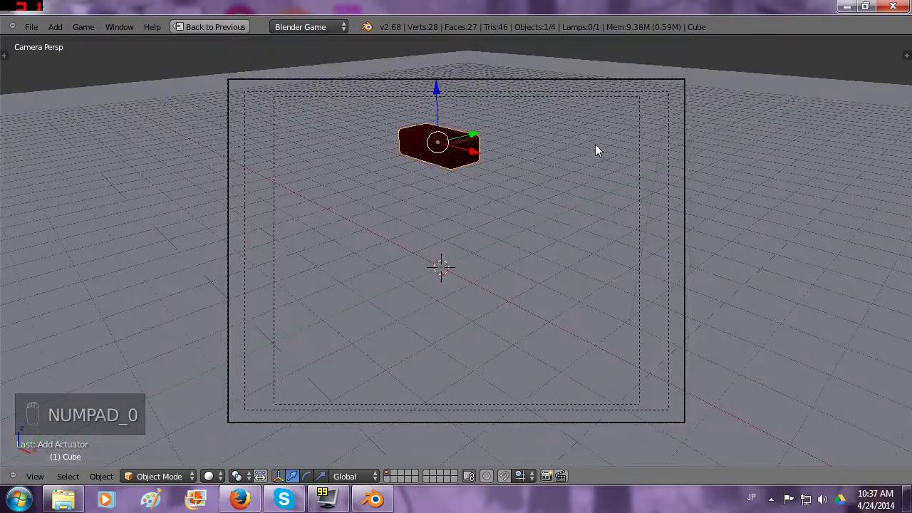
pyautogui.rightClick(610, 86)
pyautogui.hotkey('ctrl', 'Up')
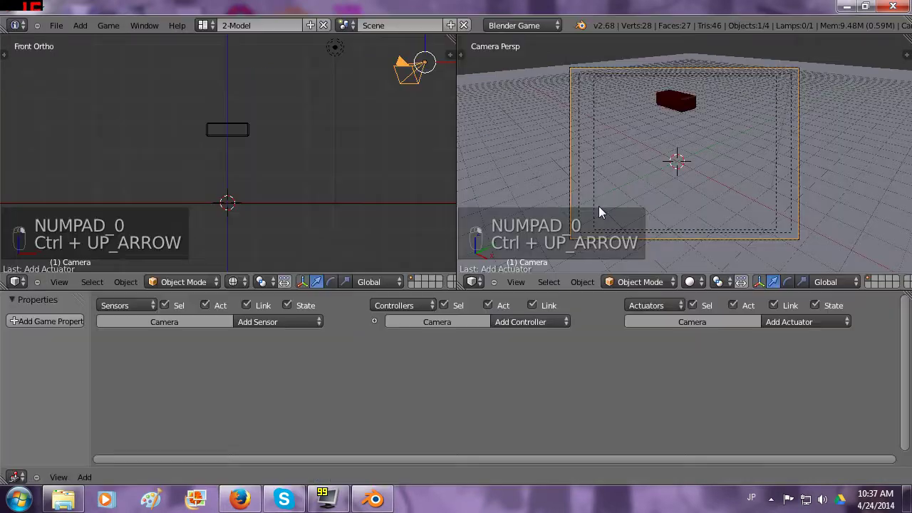
# Step: Change the Logic Editor area to the Properties editor and show the scene's render settings
pyautogui.click(16, 477)
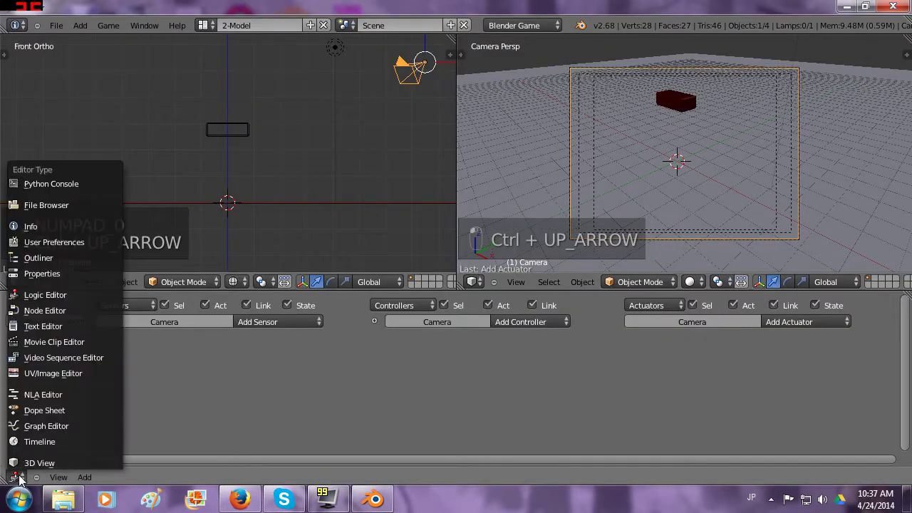
pyautogui.click(25, 278)
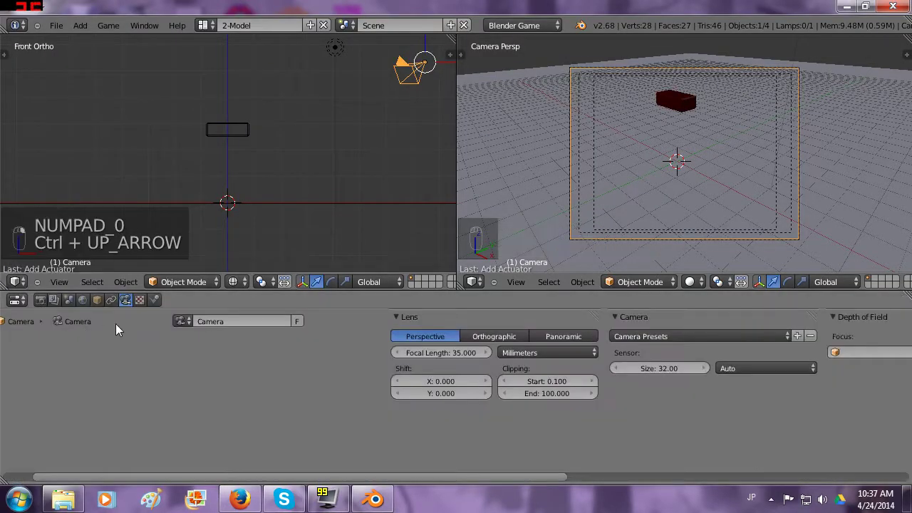
pyautogui.click(41, 299)
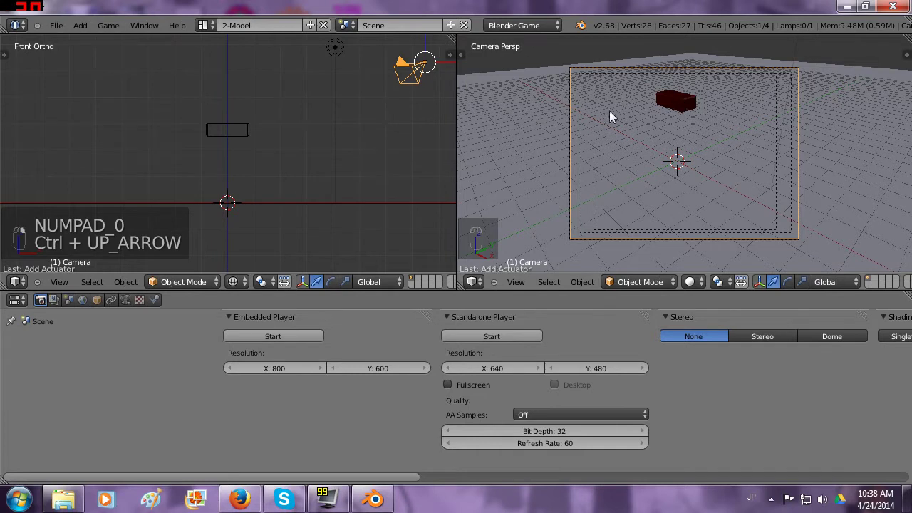
# Step: Set the Embedded Player resolution to X 1280 and Y 720
pyautogui.click(292, 368)
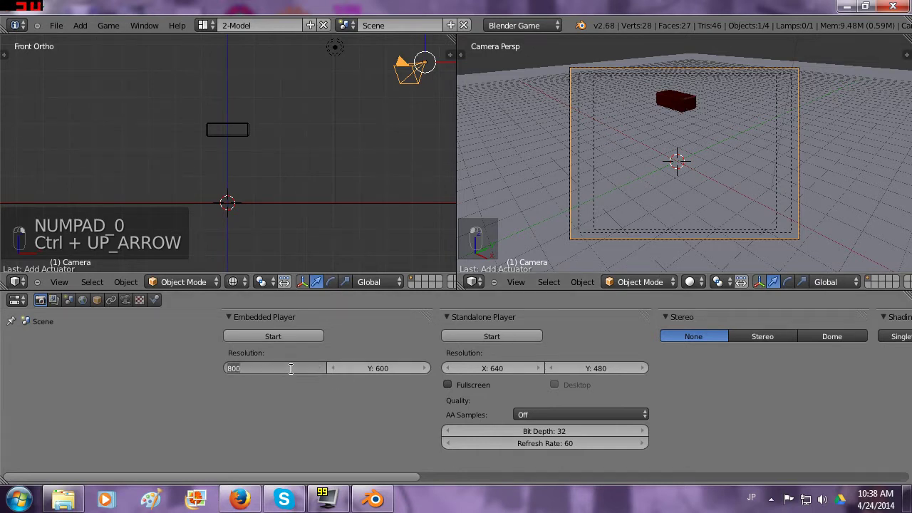
pyautogui.write('1280')
pyautogui.press('Return')
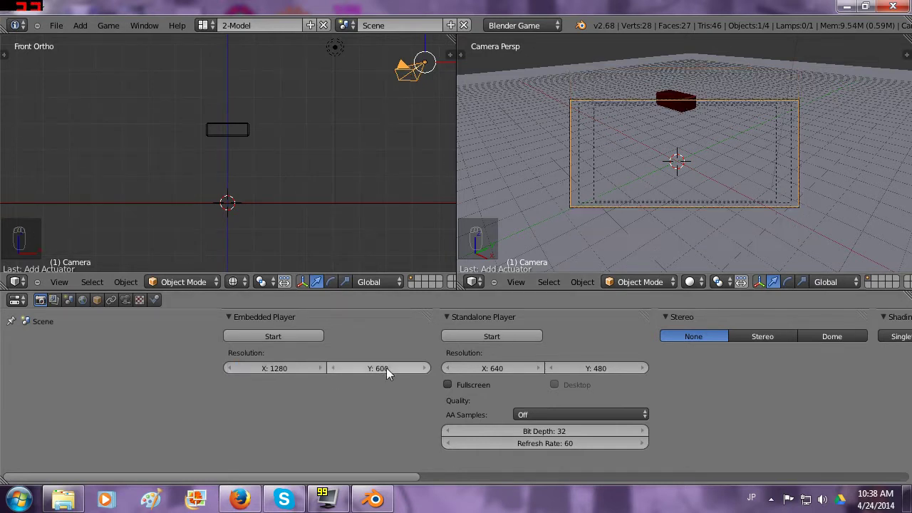
pyautogui.click(383, 368)
pyautogui.write('720')
pyautogui.press('Return')
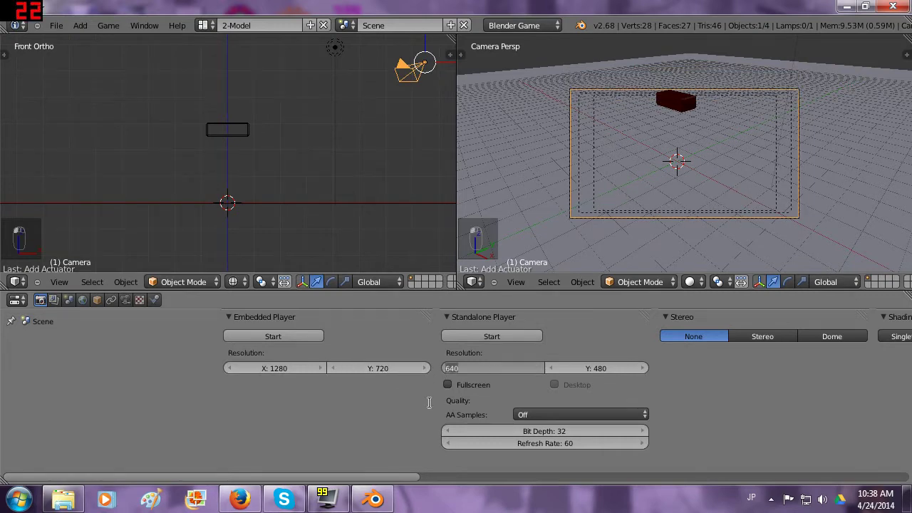
# Step: Maximize the camera view, enlarge the camera frame to fill it, and test-run the game through the camera
pyautogui.hotkey('ctrl', 'Up')
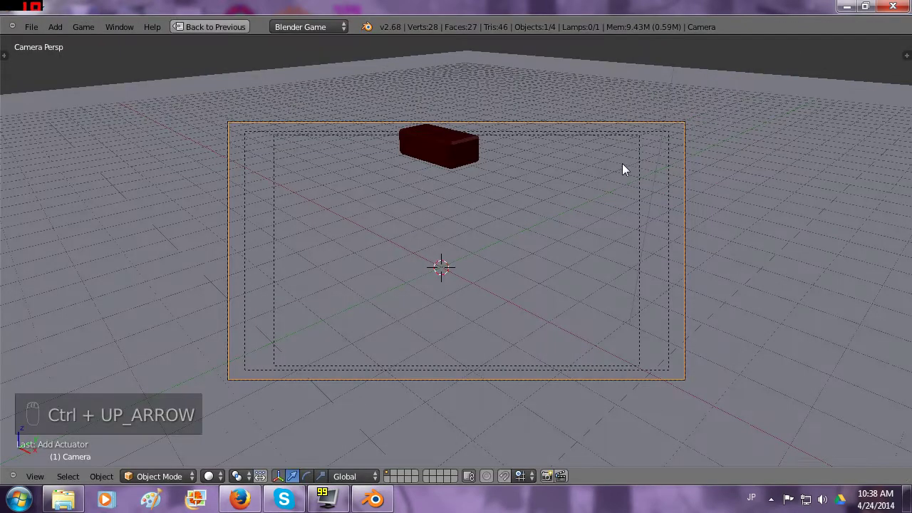
pyautogui.press('KP_Add')
pyautogui.press('KP_Add')
pyautogui.press('KP_Add')
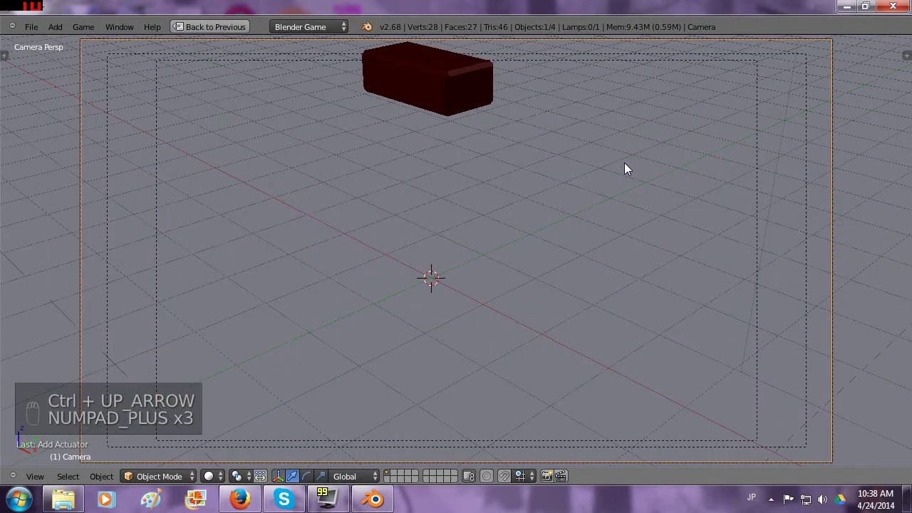
pyautogui.press('p')
pyautogui.press('p')
pyautogui.press('p')
pyautogui.press('p')
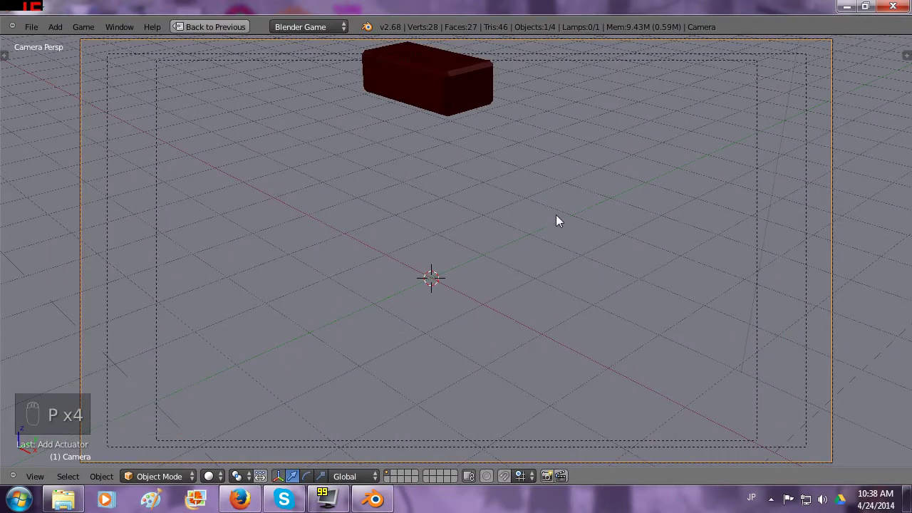
pyautogui.click(533, 197)
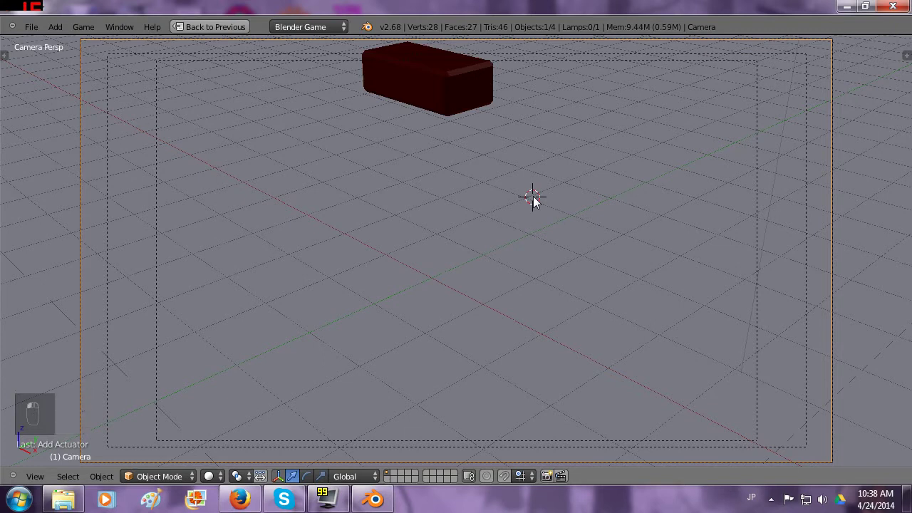
# Step: Test-run the game in the maximized camera view and restore the split layout
pyautogui.press('p')
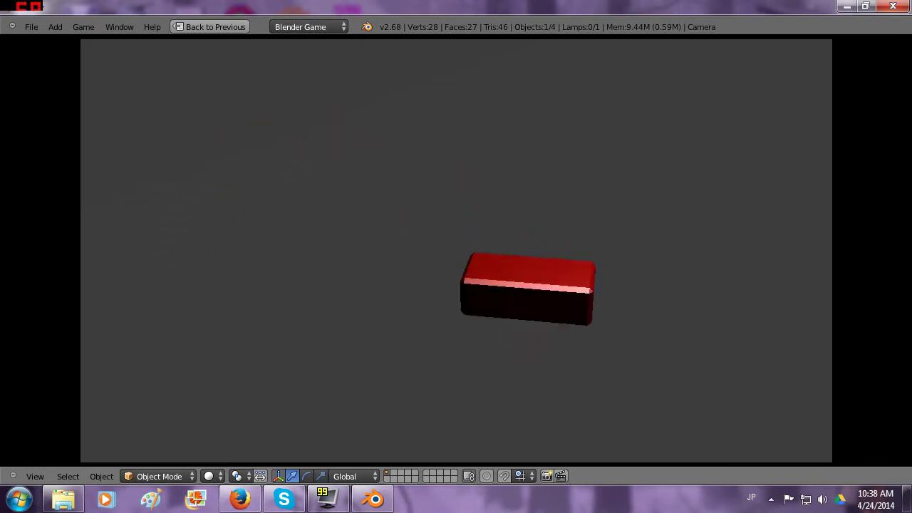
pyautogui.press('Escape')
pyautogui.hotkey('ctrl', 'Up')
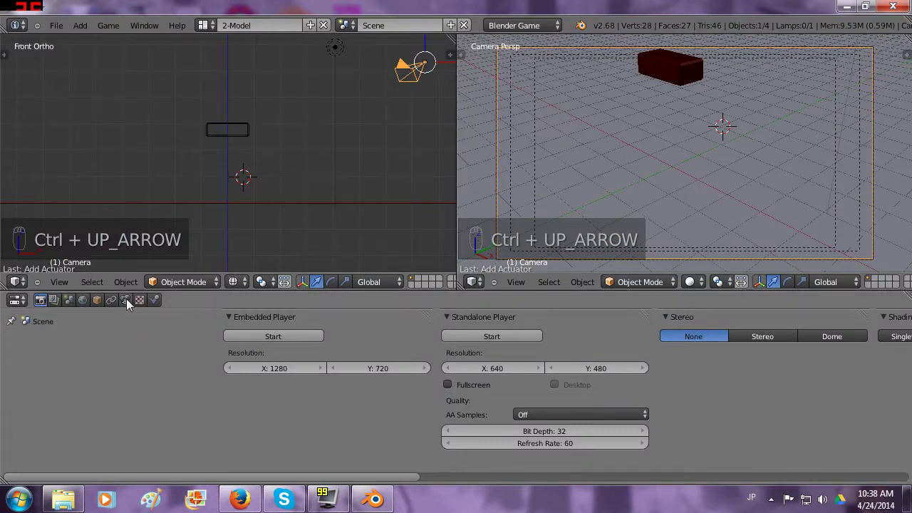
# Step: Change the Properties area back to the Logic Editor and give the camera an Always sensor linked to an And controller
pyautogui.click(22, 300)
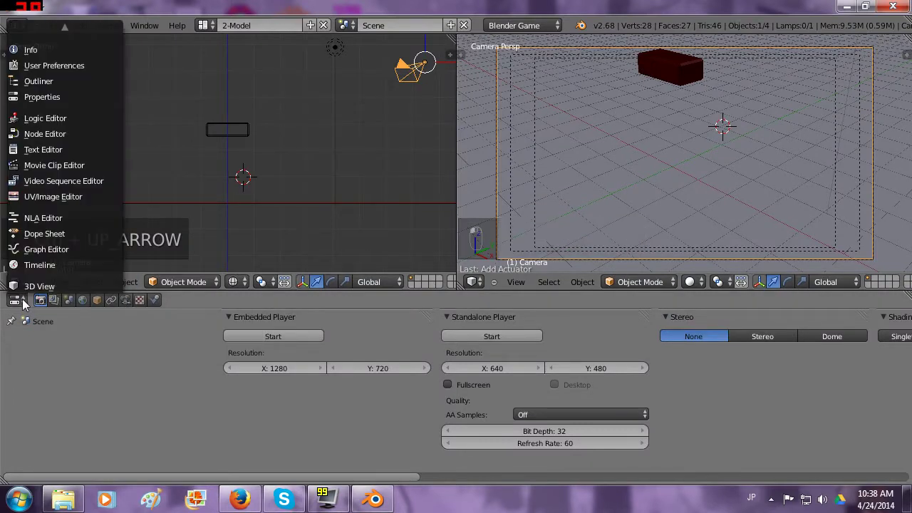
pyautogui.click(37, 119)
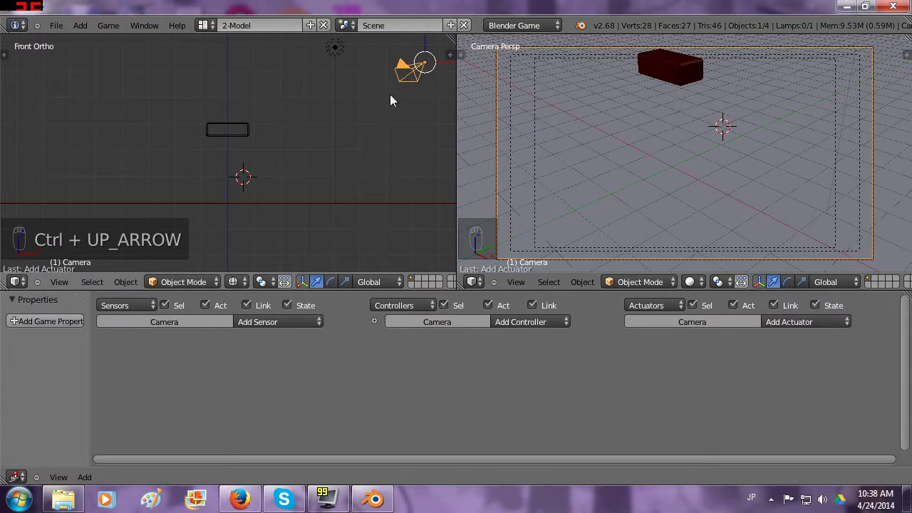
pyautogui.click(249, 322)
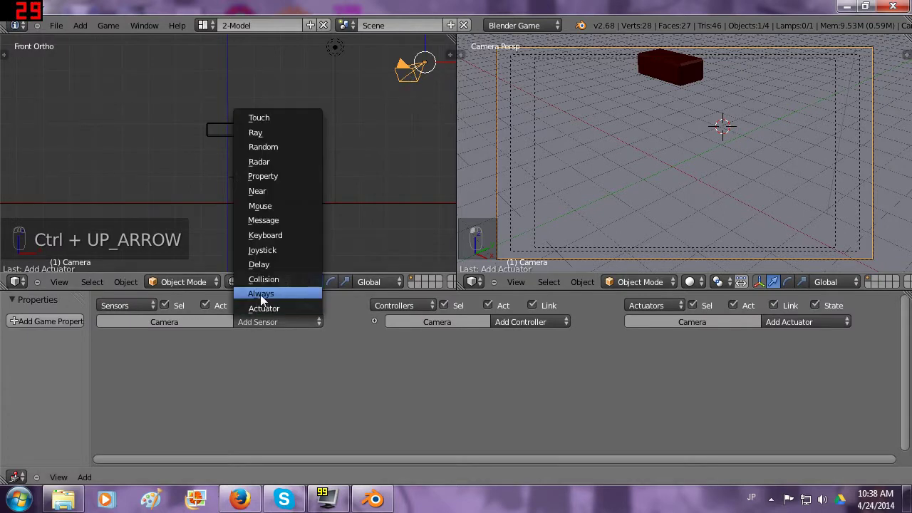
pyautogui.click(261, 294)
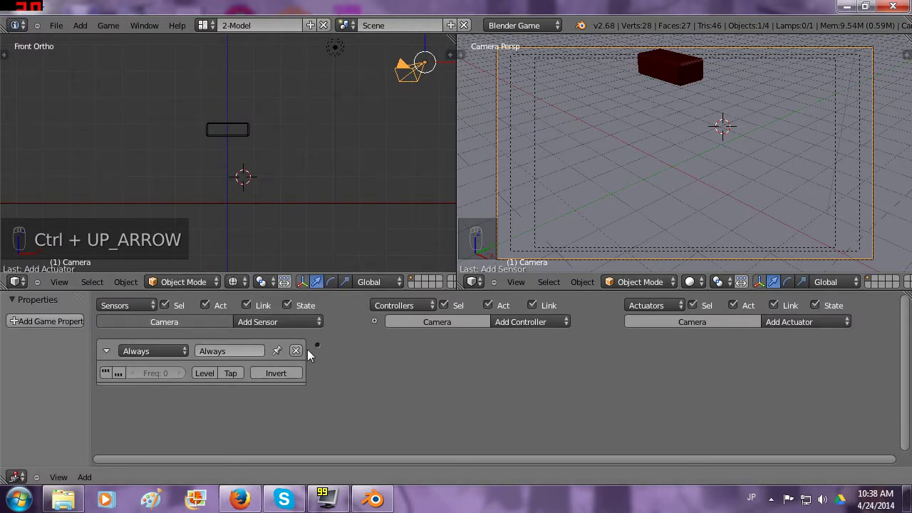
pyautogui.click(523, 328)
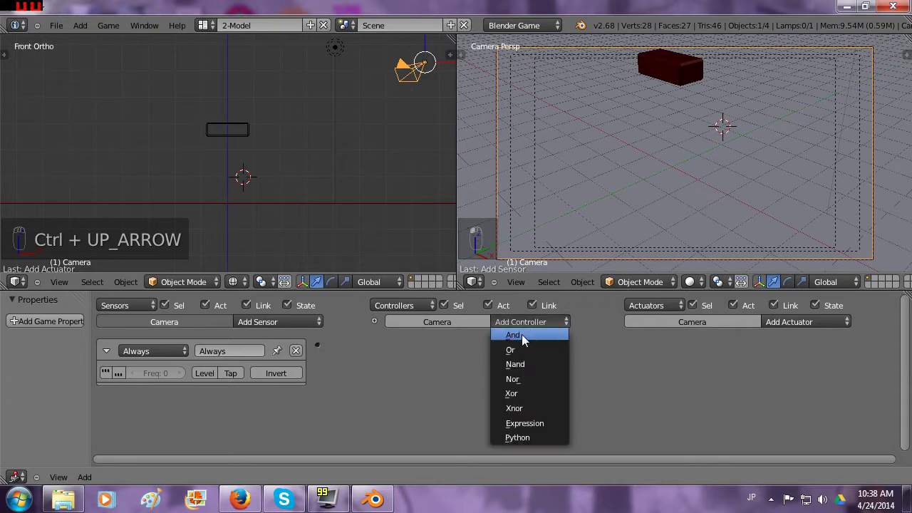
pyautogui.click(522, 334)
pyautogui.moveTo(317, 345); pyautogui.dragTo(380, 350)
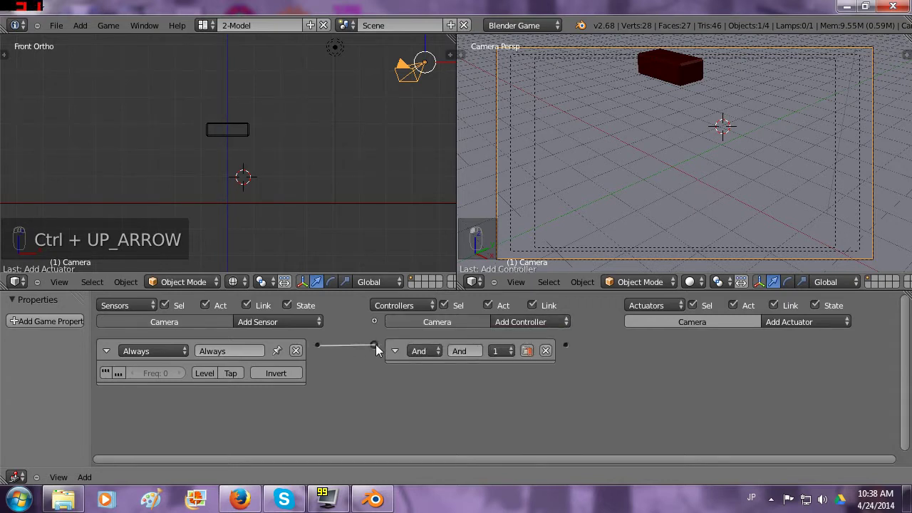
# Step: Add a Camera actuator linked to the And controller and set its Camera Object to Cube
pyautogui.click(775, 325)
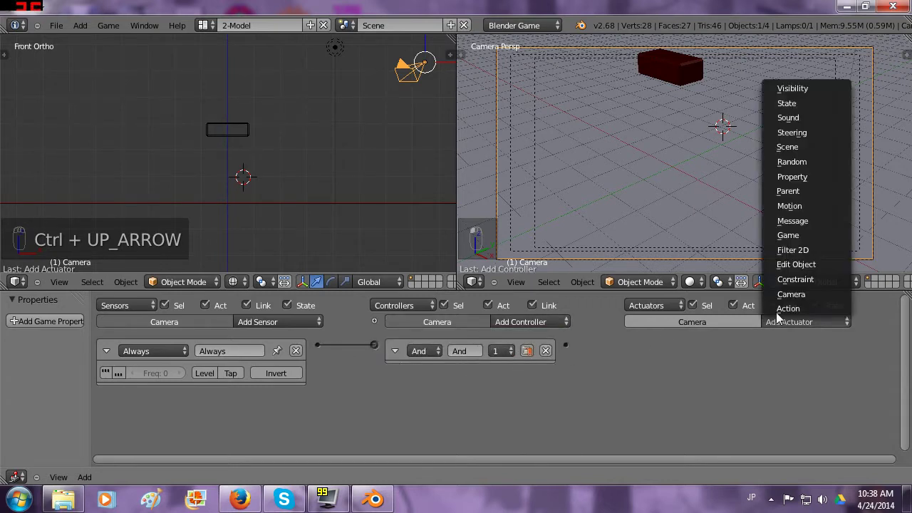
pyautogui.click(784, 292)
pyautogui.moveTo(566, 346); pyautogui.dragTo(629, 346)
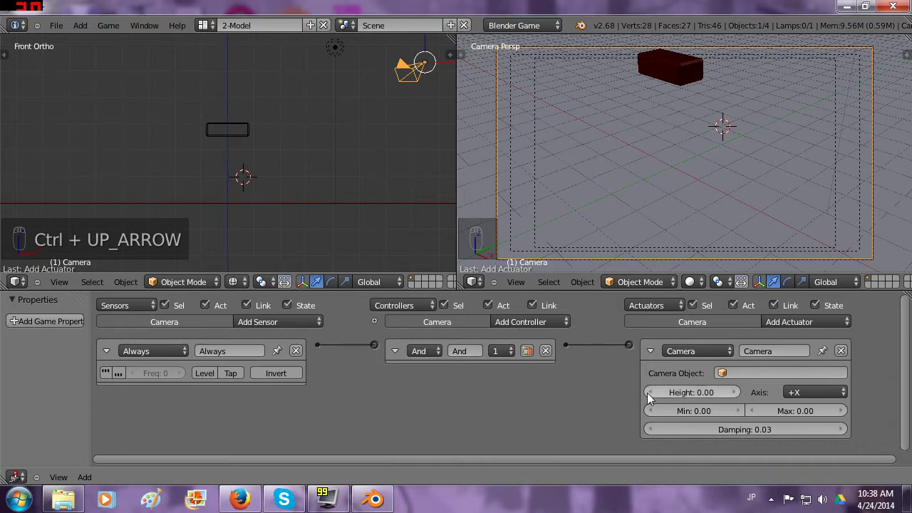
pyautogui.click(724, 373)
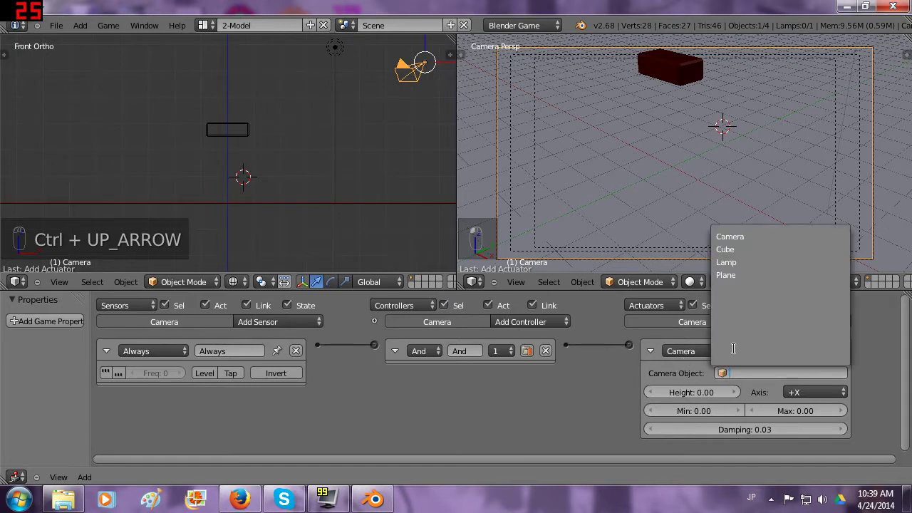
pyautogui.click(744, 249)
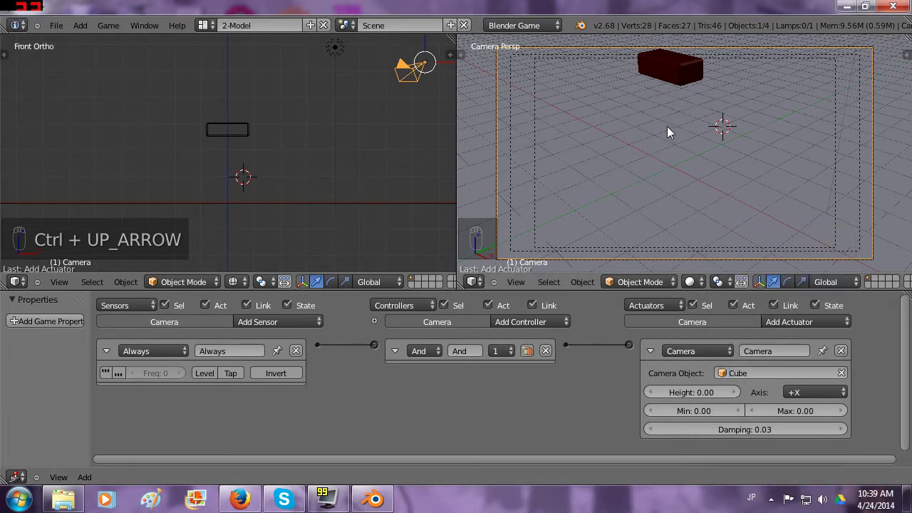
# Step: Set the Camera actuator's Min to 5 and Max to 8, test-running the game before and after the change
pyautogui.press('p')
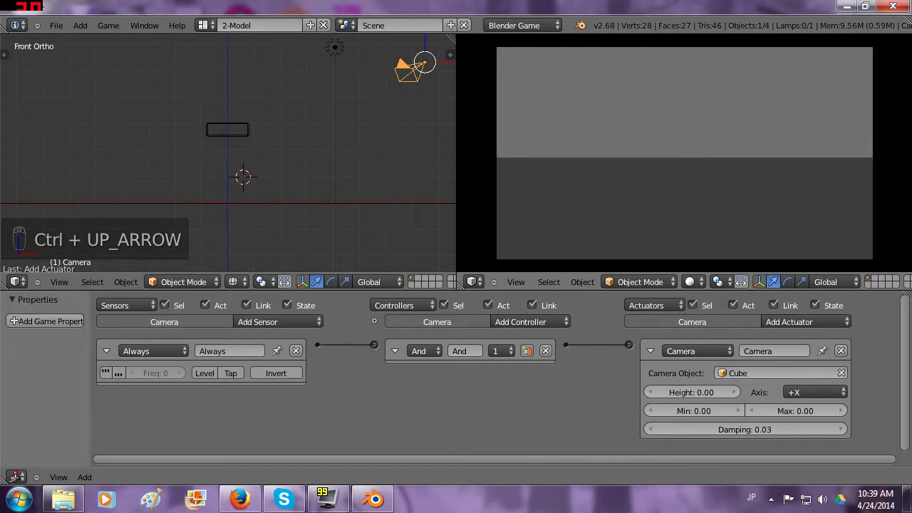
pyautogui.press('Escape')
pyautogui.click(695, 411)
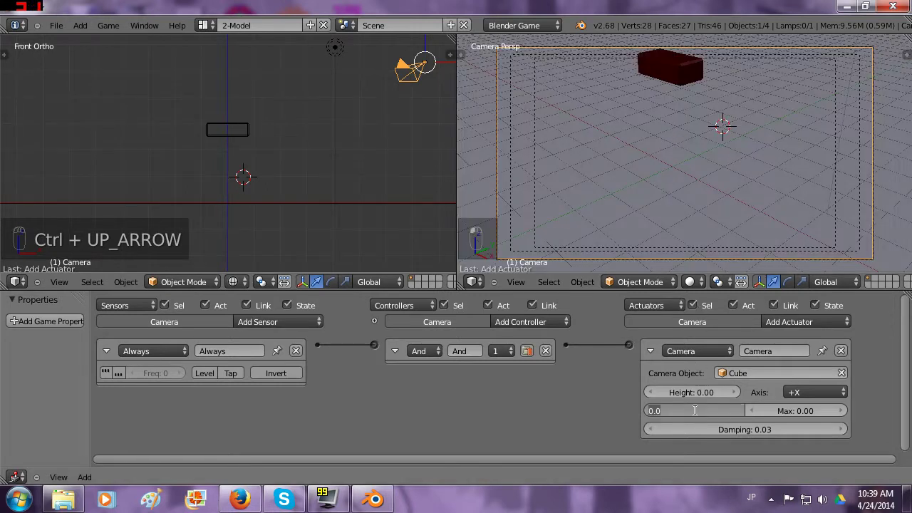
pyautogui.write('5')
pyautogui.press('Return')
pyautogui.click(803, 409)
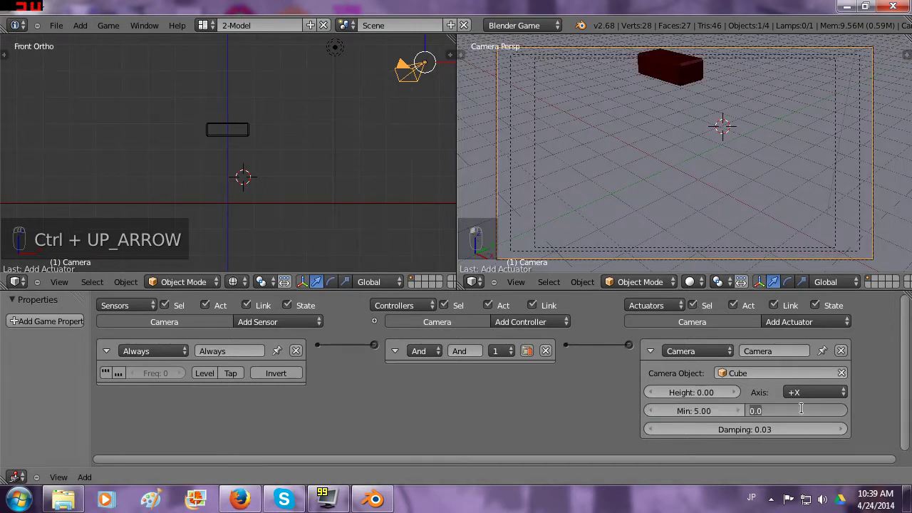
pyautogui.write('5')
pyautogui.press('Return')
pyautogui.press('p')
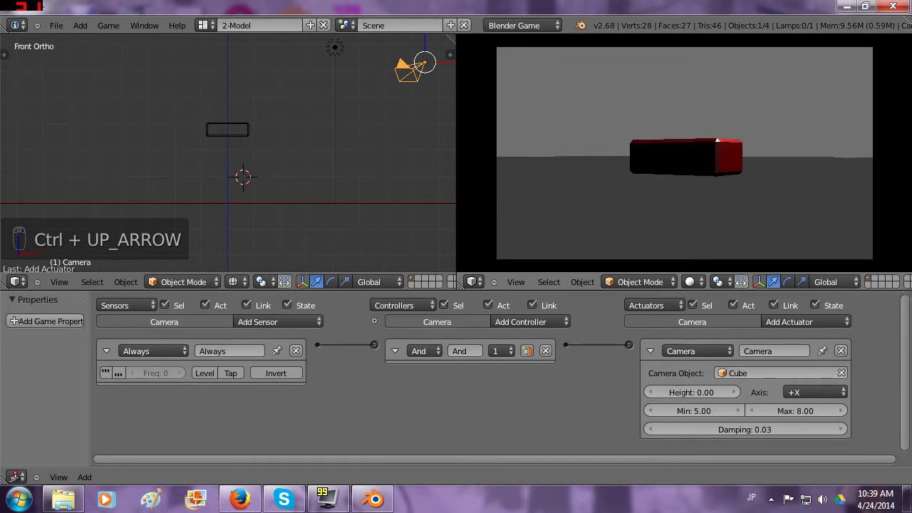
pyautogui.press('Escape')
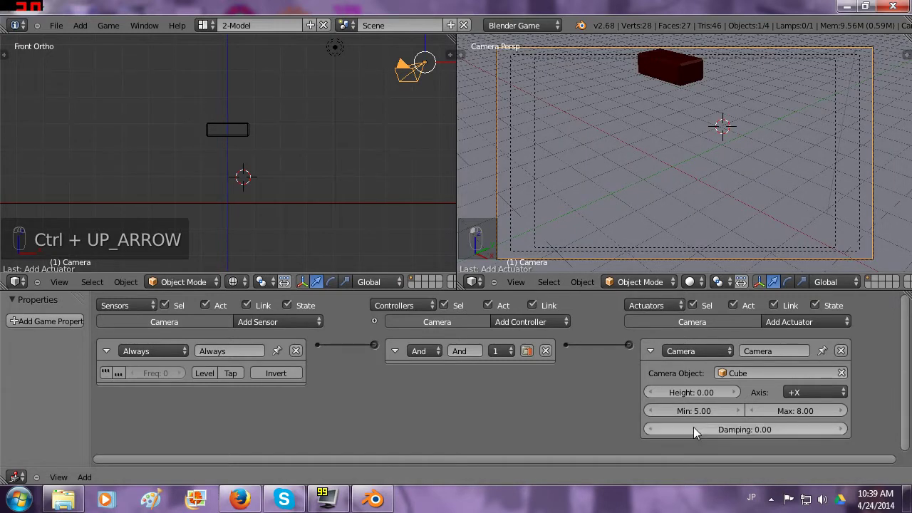
# Step: Try Damping values of 0.00 and 0.34 on the Camera actuator, test-running the game with each
pyautogui.press('p')
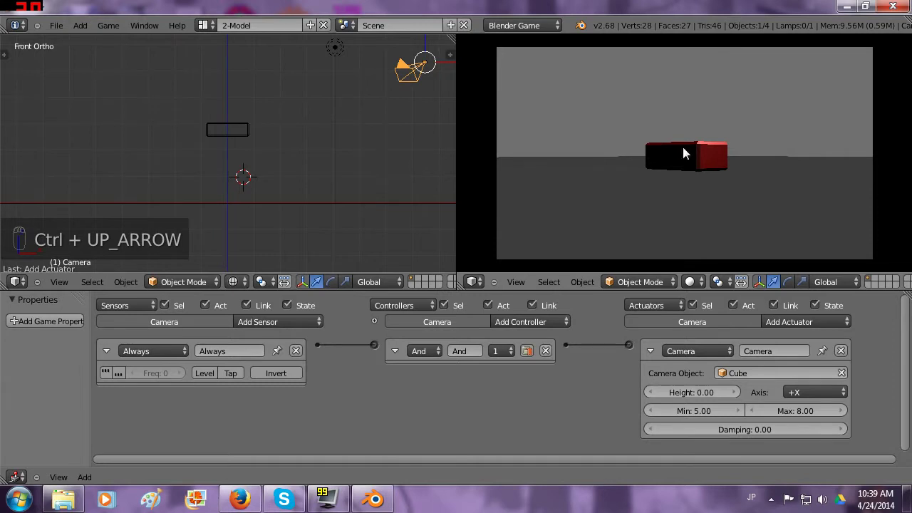
pyautogui.press('Escape')
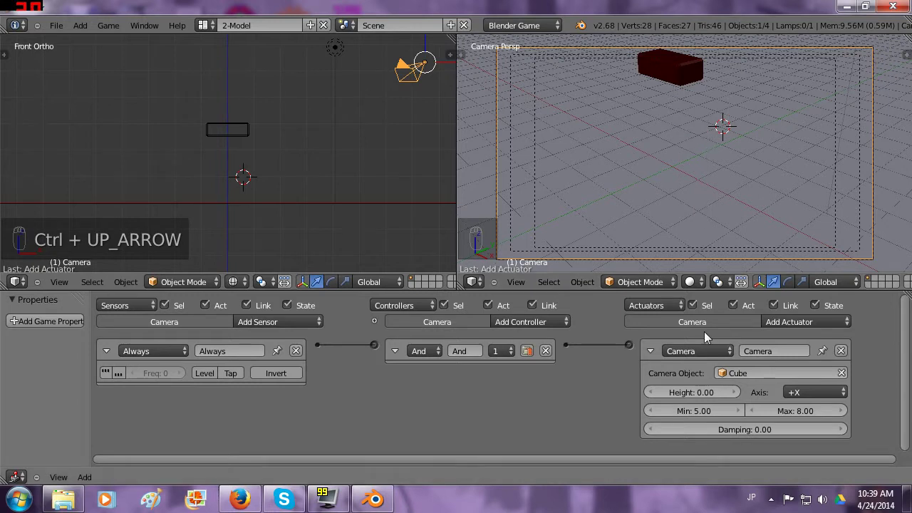
pyautogui.moveTo(757, 428); pyautogui.dragTo(777, 428)
pyautogui.press('p')
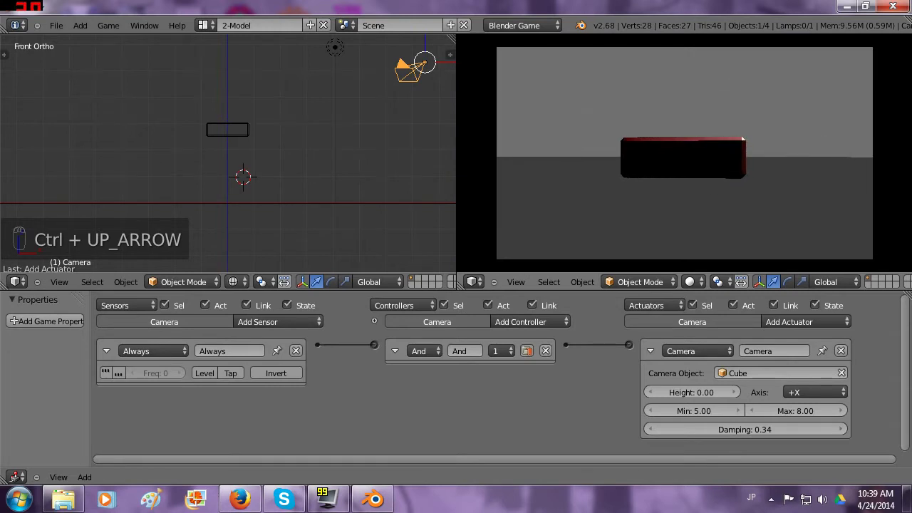
pyautogui.press('Escape')
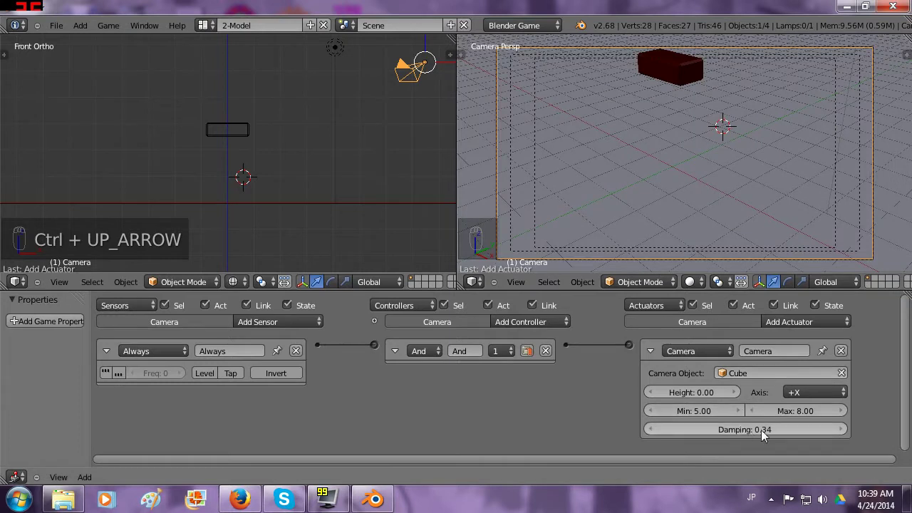
# Step: Set the Camera actuator's Damping to 0.00 and Height to 4, and test-run the game
pyautogui.click(701, 392)
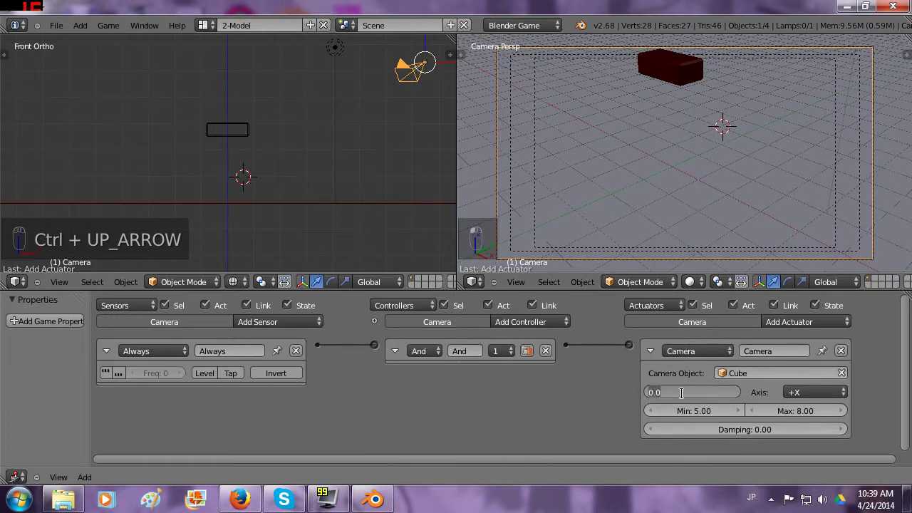
pyautogui.write('4')
pyautogui.press('Return')
pyautogui.press('p')
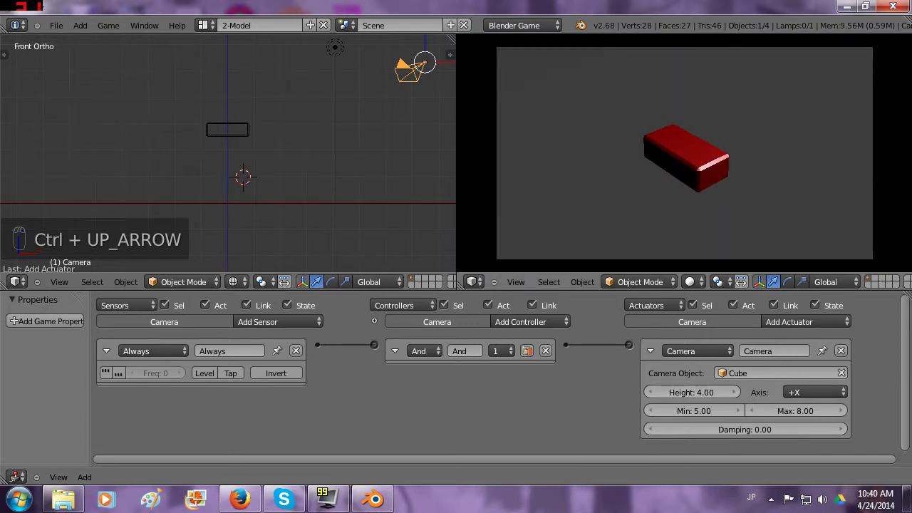
pyautogui.press('Escape')
# Step: Try two different camera positions in the front view, and undo both moves
pyautogui.keyDown('shift'); pyautogui.moveTo(428, 147); pyautogui.dragTo(397, 157, button='middle'); pyautogui.keyUp('shift')
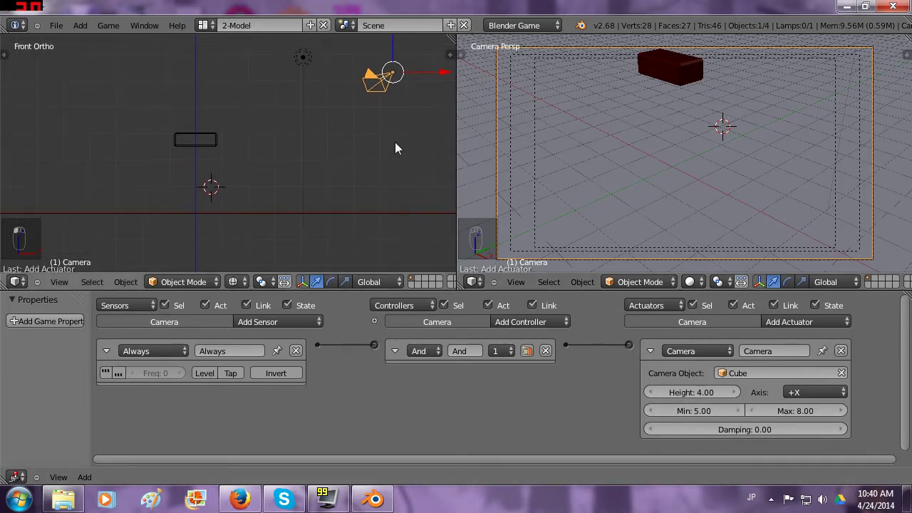
pyautogui.press('g')
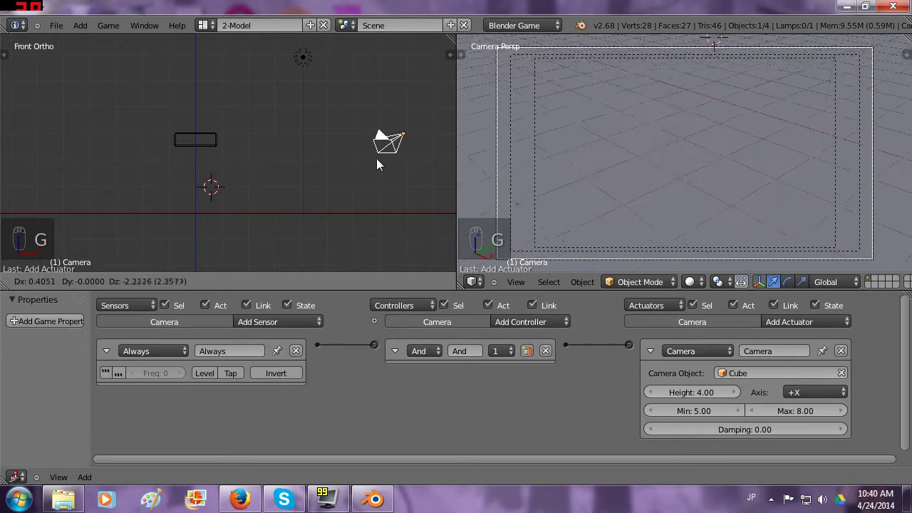
pyautogui.click(376, 164)
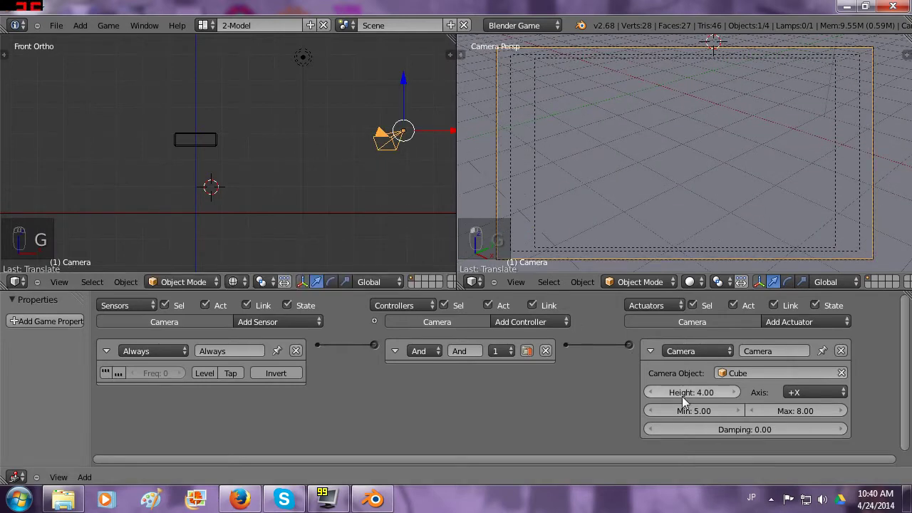
pyautogui.press('g')
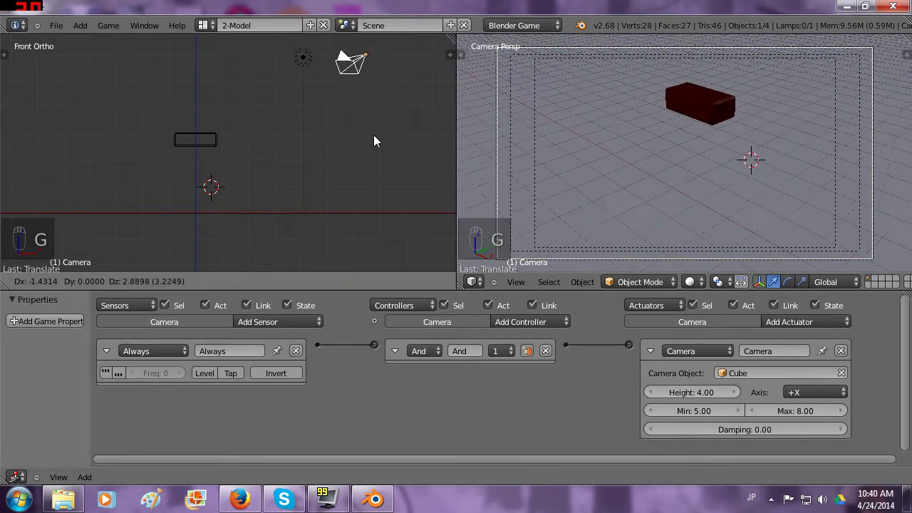
pyautogui.click(374, 141)
pyautogui.hotkey('ctrl', 'z')
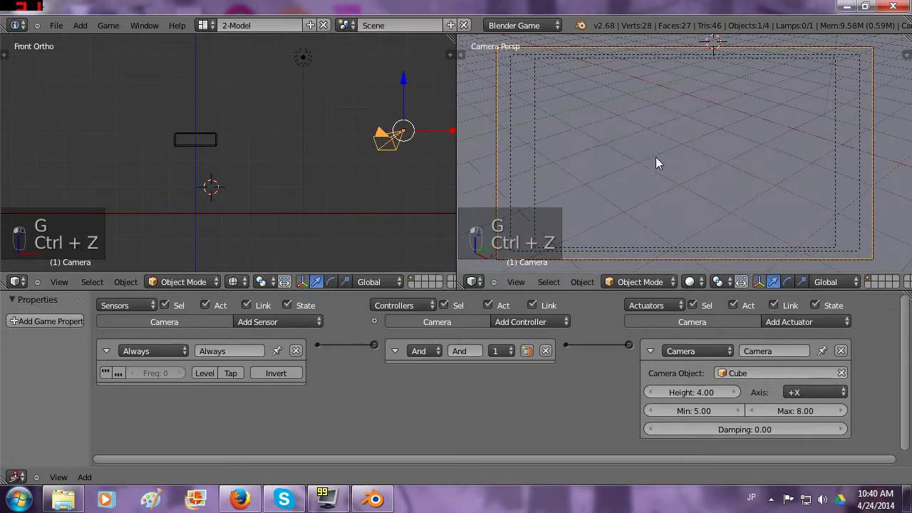
pyautogui.hotkey('ctrl', 'z')
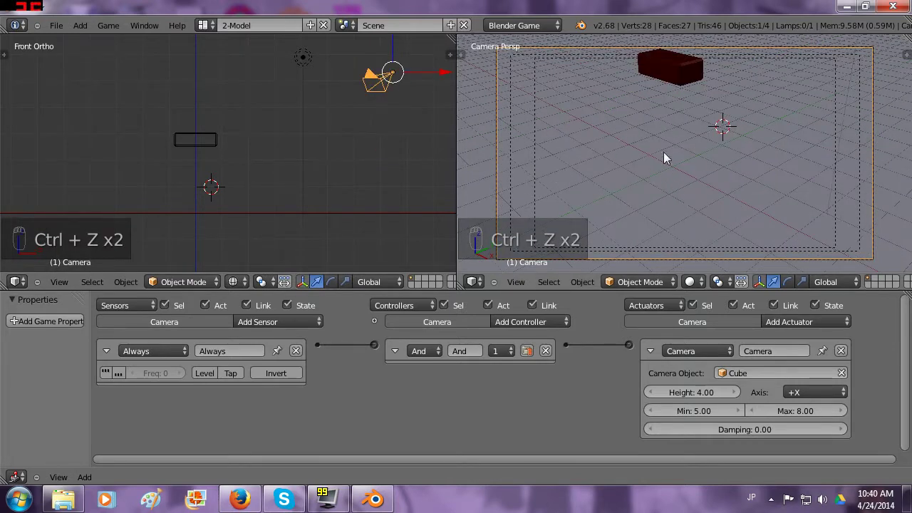
# Step: Test-run the game again with the Camera actuator following the brick at Height 4
pyautogui.press('p')
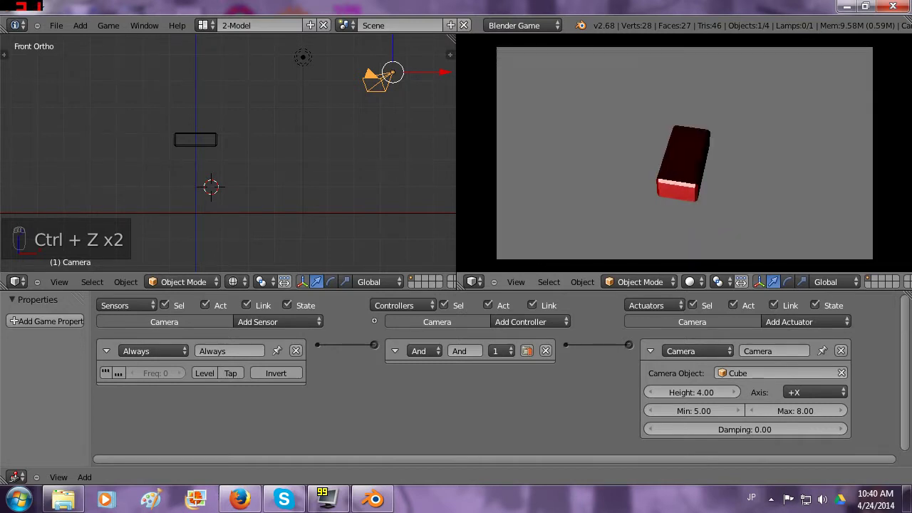
pyautogui.press('Escape')
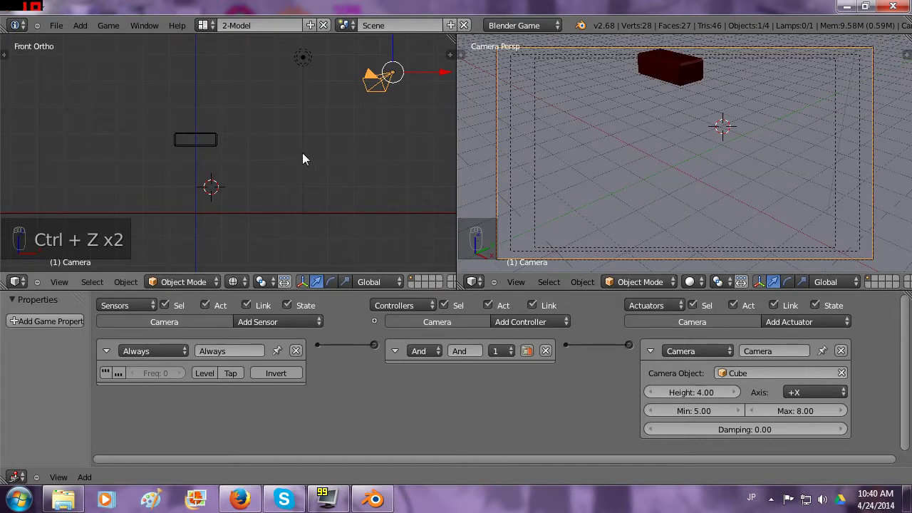
pyautogui.keyDown('ctrl'); pyautogui.moveTo(319, 133); pyautogui.dragTo(358, 140, button='middle'); pyautogui.keyUp('ctrl')
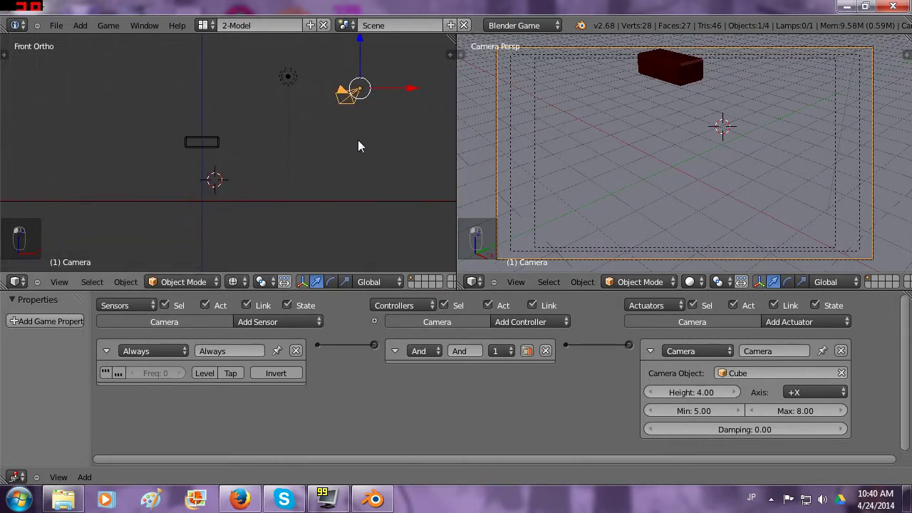
pyautogui.keyDown('shift'); pyautogui.moveTo(334, 193); pyautogui.dragTo(309, 212, button='middle'); pyautogui.keyUp('shift')
# Step: Show the camera's lens settings in the lower editor in place of the logic bricks and set the focal length to 12 mm
pyautogui.click(17, 477)
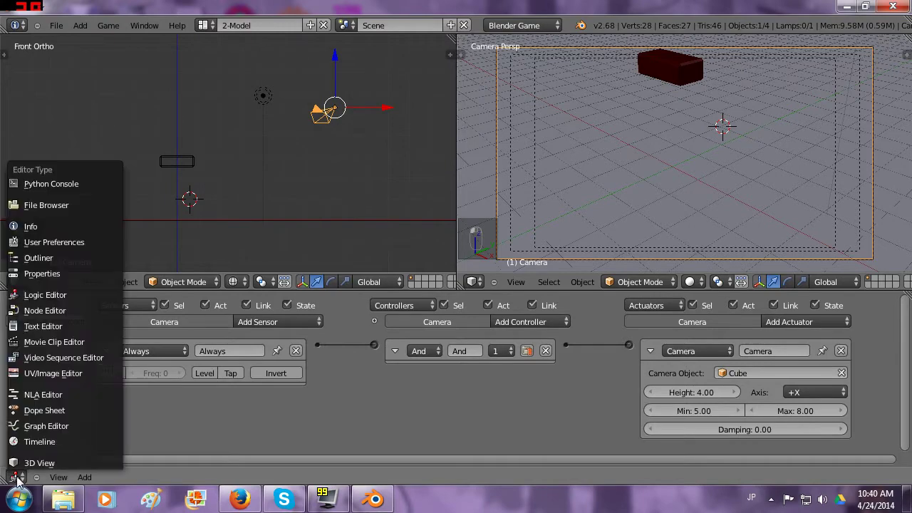
pyautogui.click(40, 274)
pyautogui.click(126, 300)
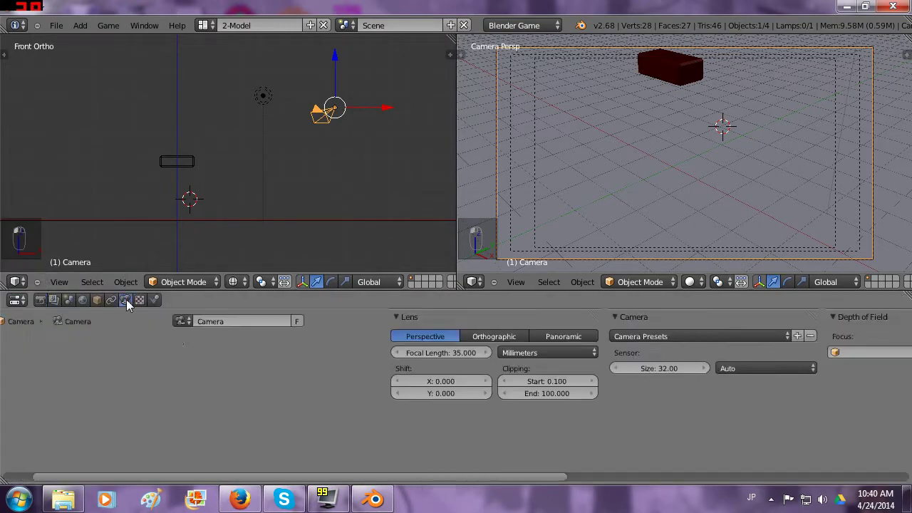
pyautogui.moveTo(456, 353); pyautogui.dragTo(433, 352)
pyautogui.click(433, 352)
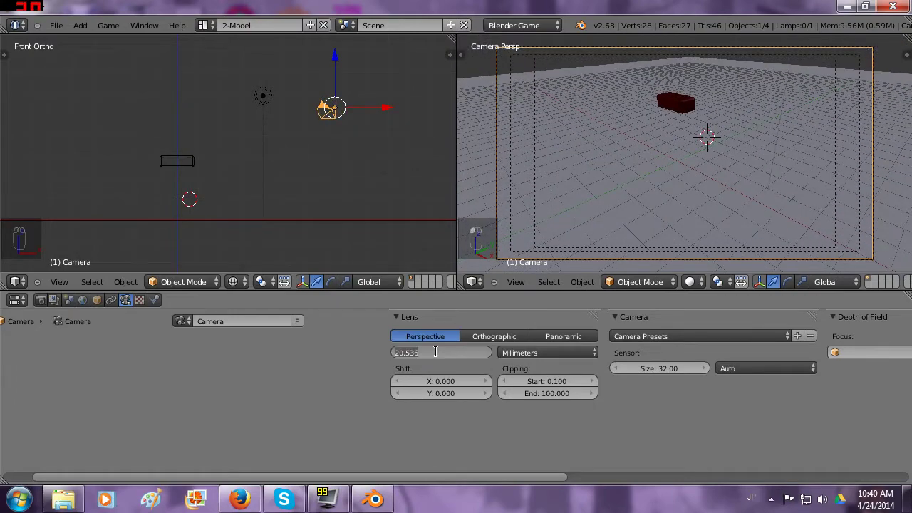
pyautogui.press('Return')
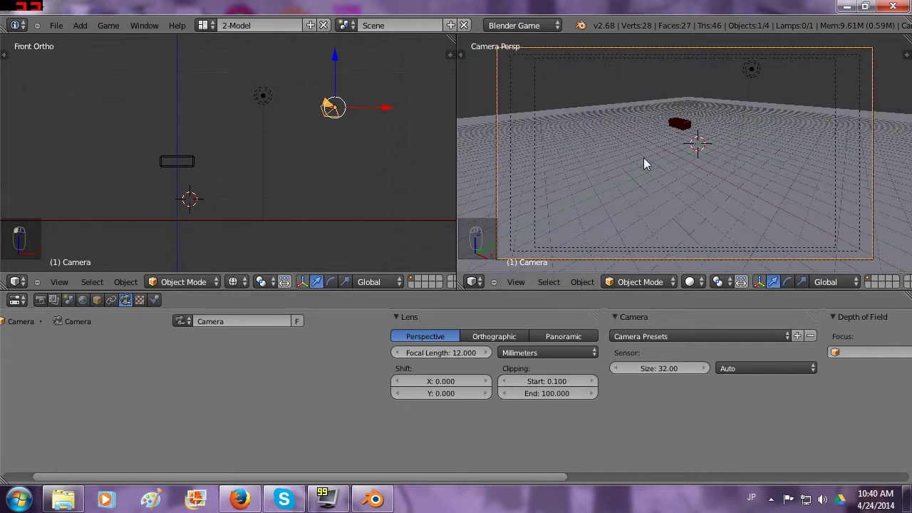
# Step: Test-run the game in the maximized camera view with the 12 mm lens, steering the brick, and restore the split layout
pyautogui.hotkey('ctrl', 'Up')
pyautogui.press('p')
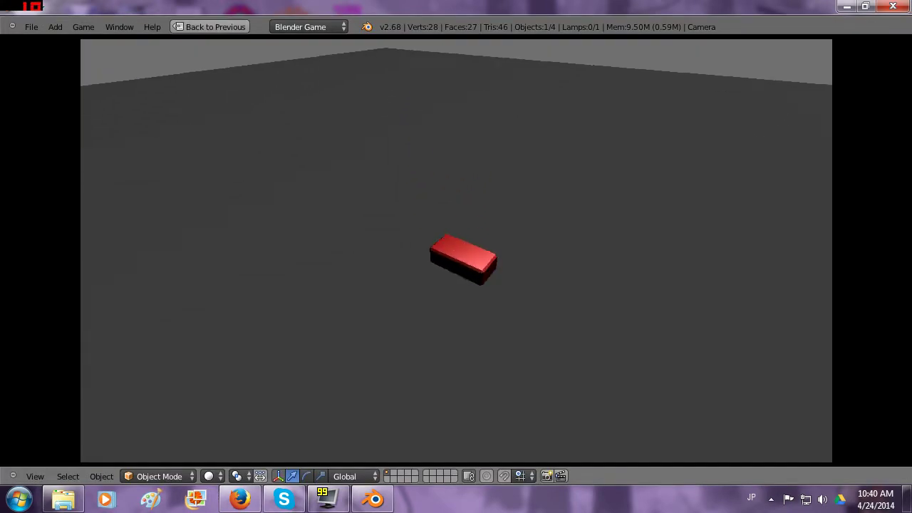
pyautogui.press('Left')
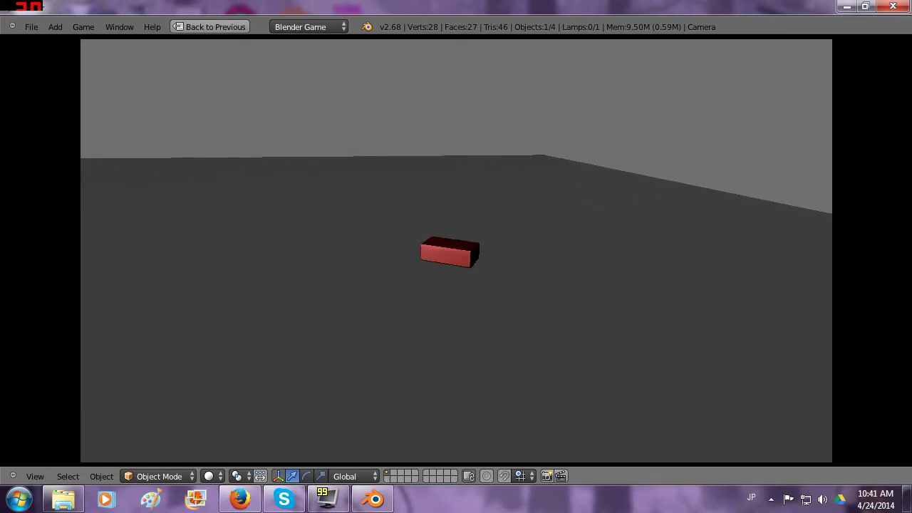
pyautogui.press('Escape')
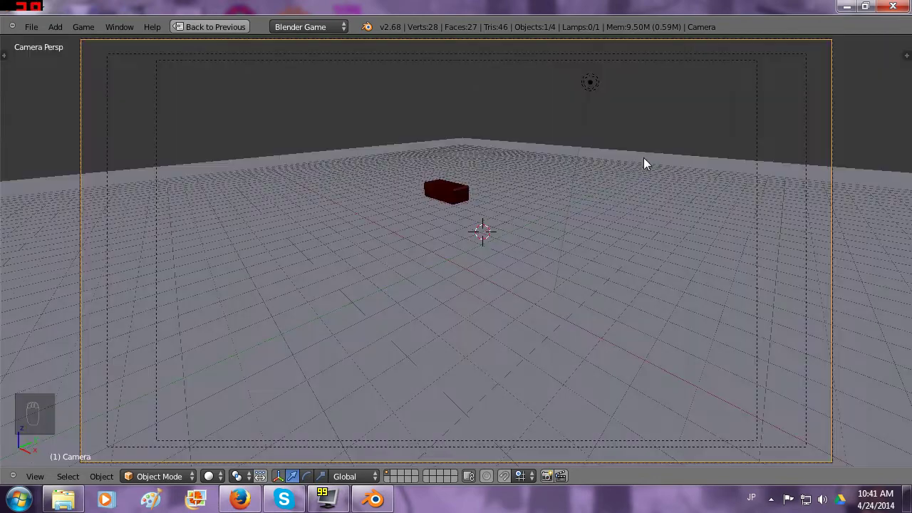
pyautogui.hotkey('ctrl', 'Up')
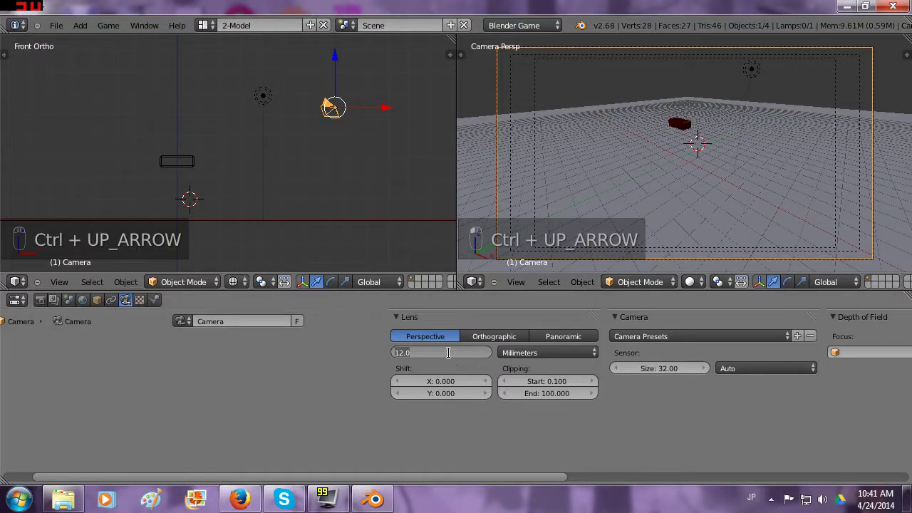
# Step: Set the camera's focal length to 16 mm
pyautogui.click(448, 352)
pyautogui.write('16')
pyautogui.press('Return')
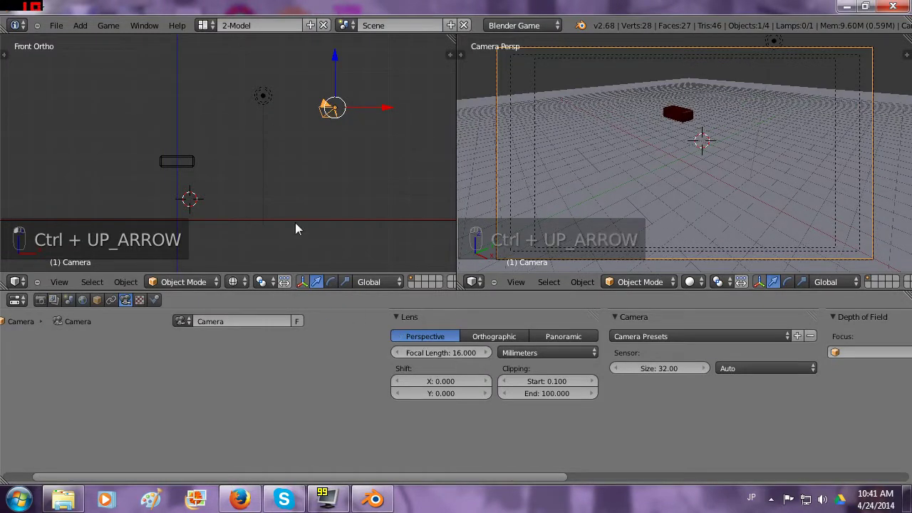
# Step: Add a cube and move it in the top view about 11 units along X and 8.5 units along Y
pyautogui.press('KP_7')
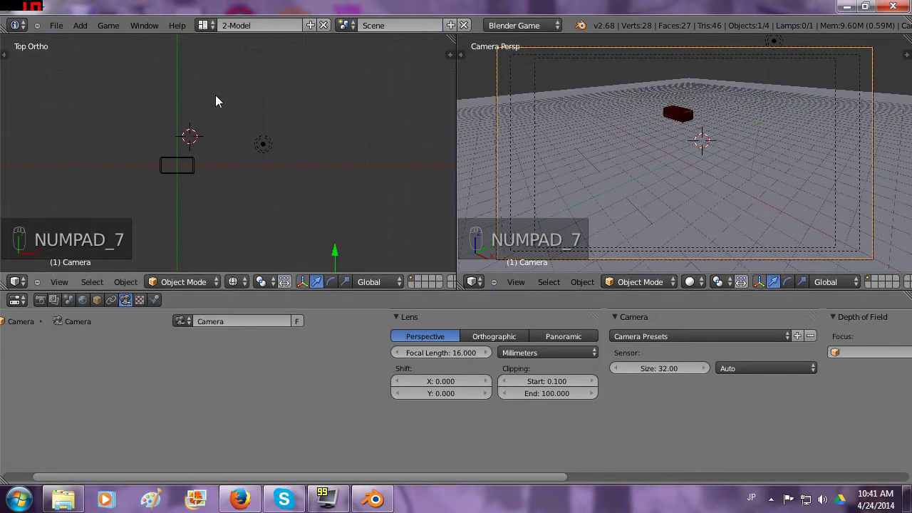
pyautogui.click(79, 24)
pyautogui.moveTo(94, 40)
pyautogui.click(183, 55)
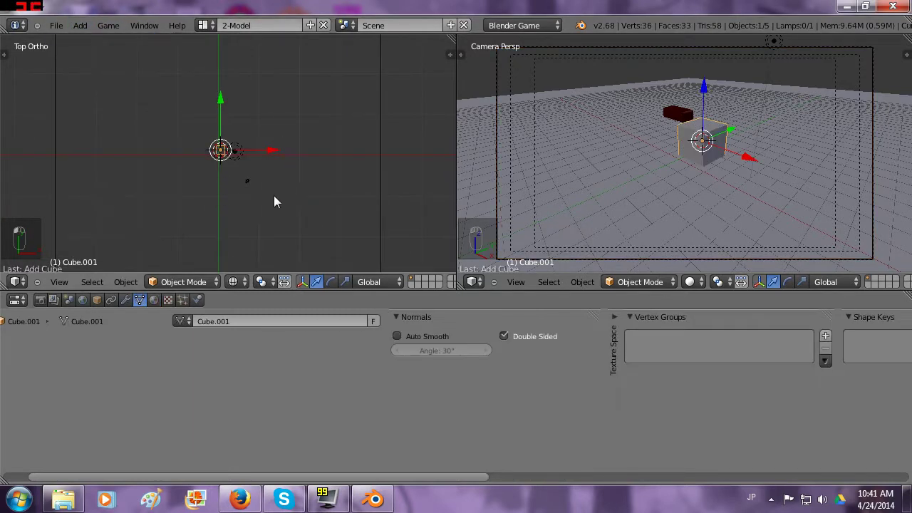
pyautogui.press('g')
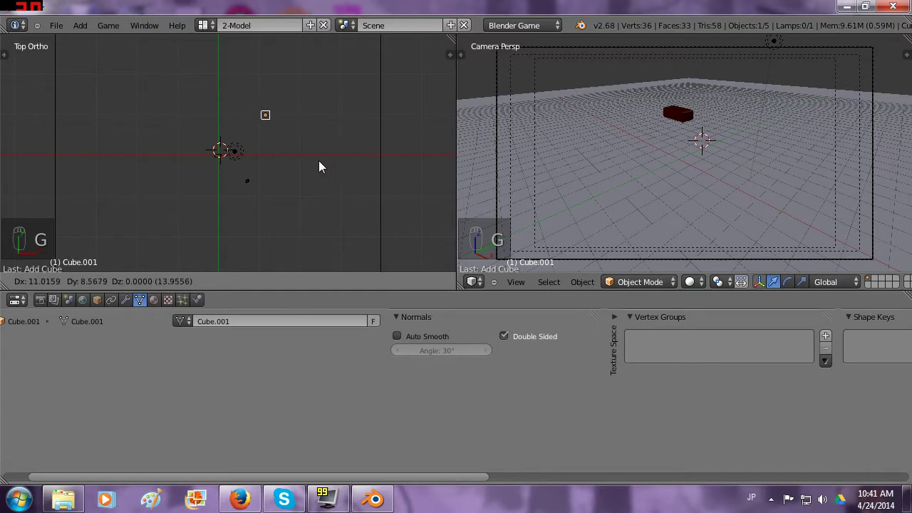
pyautogui.click(318, 160)
# Step: Enlarge the new cube uniformly and shift it slightly up and toward positive X in the front view
pyautogui.press('KP_1')
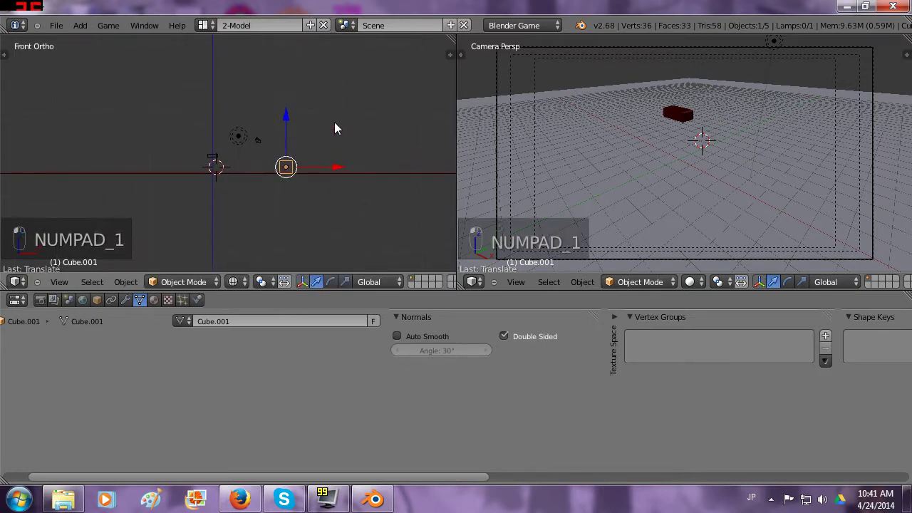
pyautogui.press('s')
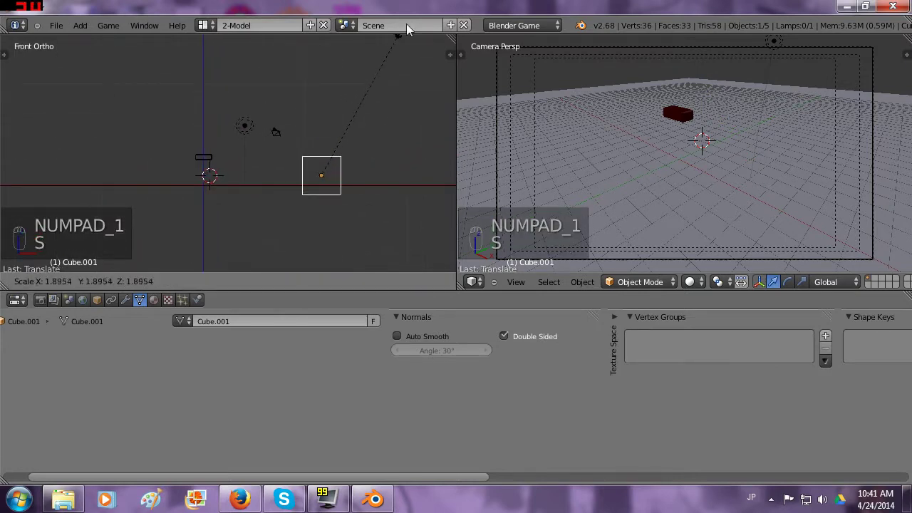
pyautogui.rightClick(354, 131)
pyautogui.press('s')
pyautogui.click(377, 92)
pyautogui.press('g')
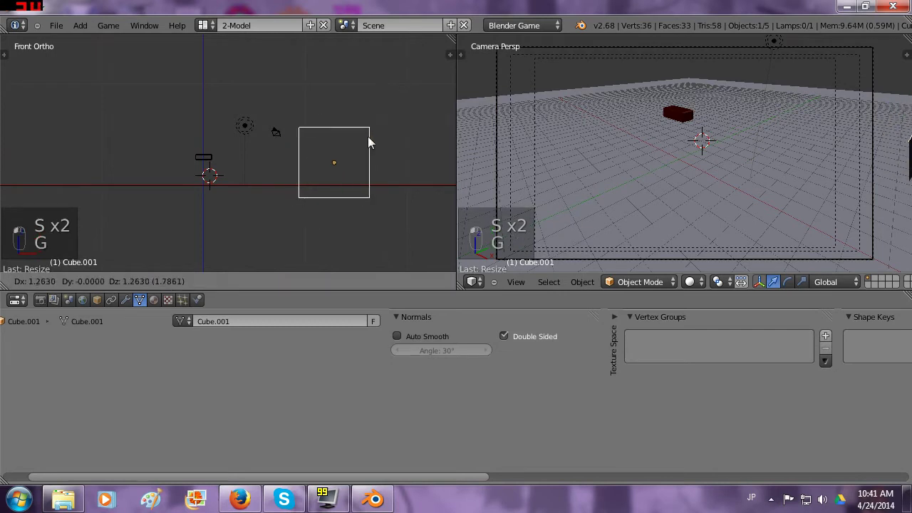
pyautogui.click(369, 135)
# Step: Add a cylinder and move it in the top view to the negative X and negative Y side of the brick
pyautogui.press('KP_7')
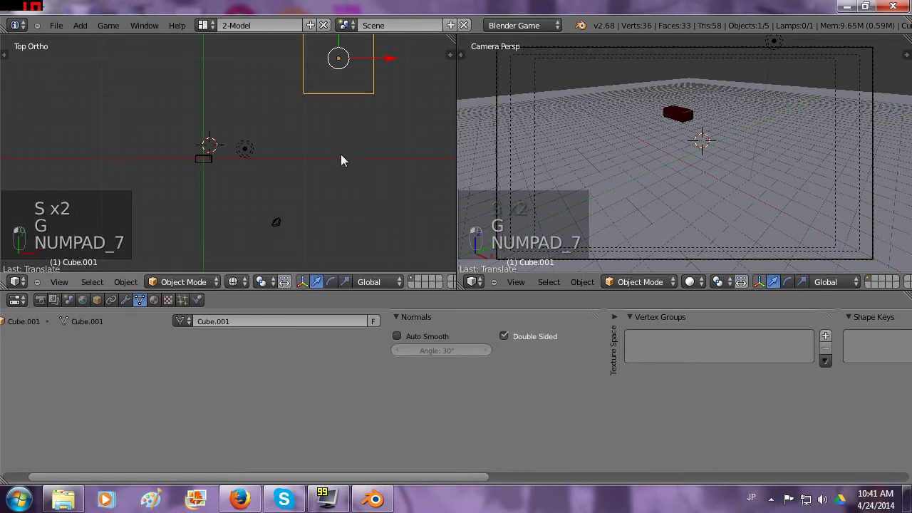
pyautogui.click(79, 25)
pyautogui.moveTo(95, 40)
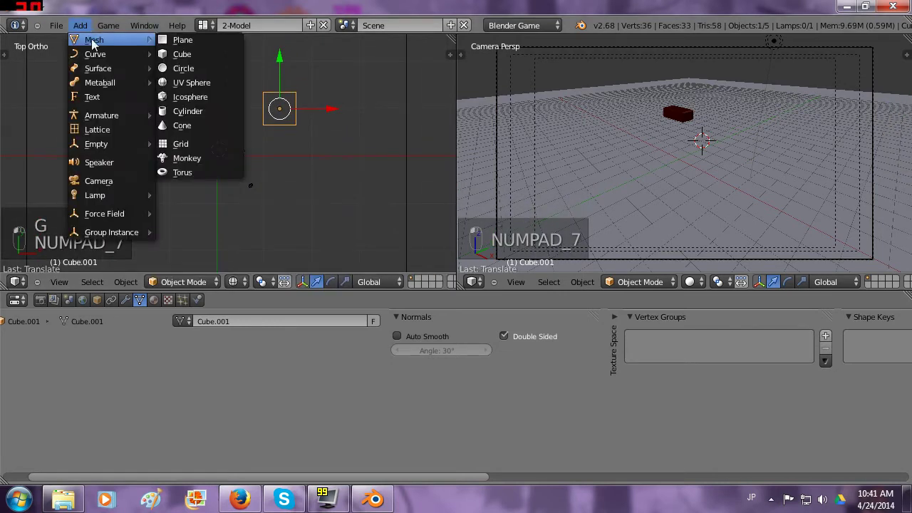
pyautogui.click(188, 111)
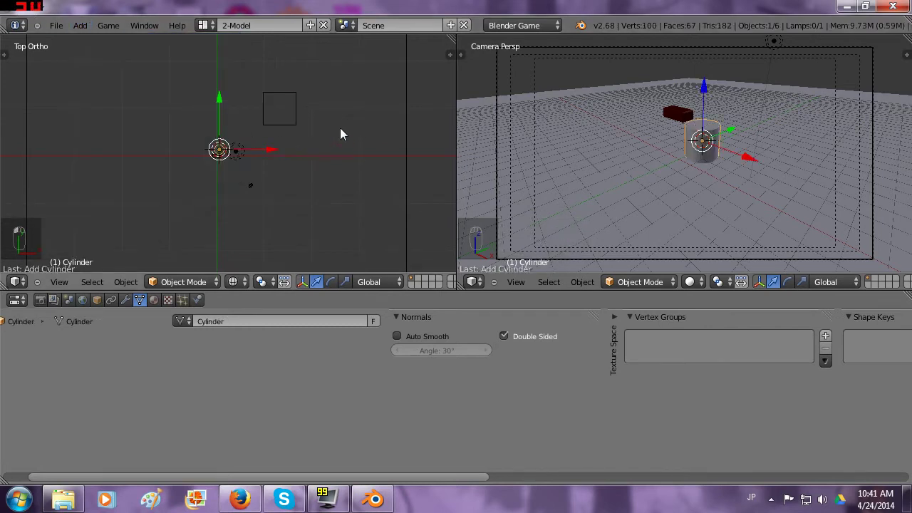
pyautogui.press('g')
pyautogui.click(265, 214)
# Step: Enlarge the cylinder uniformly to nearly the width of the new cube
pyautogui.press('s')
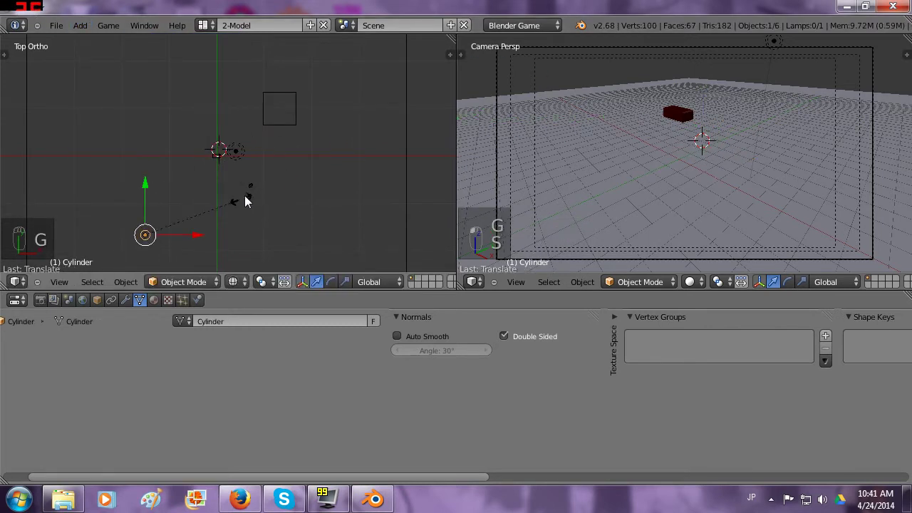
pyautogui.click(334, 130)
pyautogui.press('s')
pyautogui.click(324, 149)
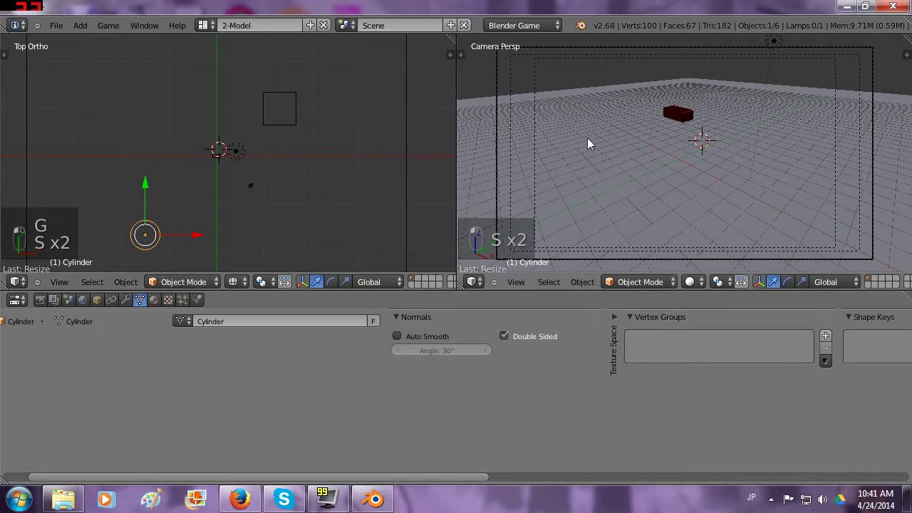
# Step: Test-run the game in the maximized camera view, steering the brick around the cube and cylinder to check how the camera follows
pyautogui.hotkey('ctrl', 'Up')
pyautogui.press('p')
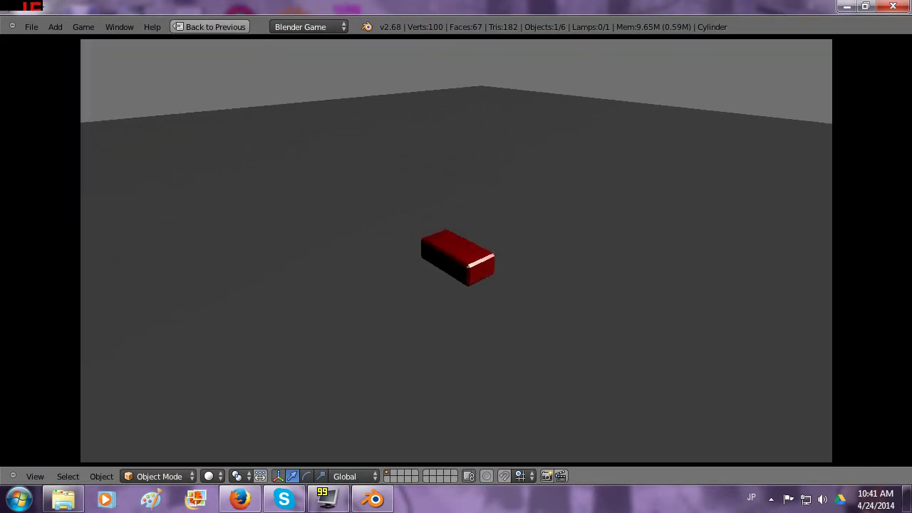
pyautogui.press('Up')
pyautogui.press('Left')
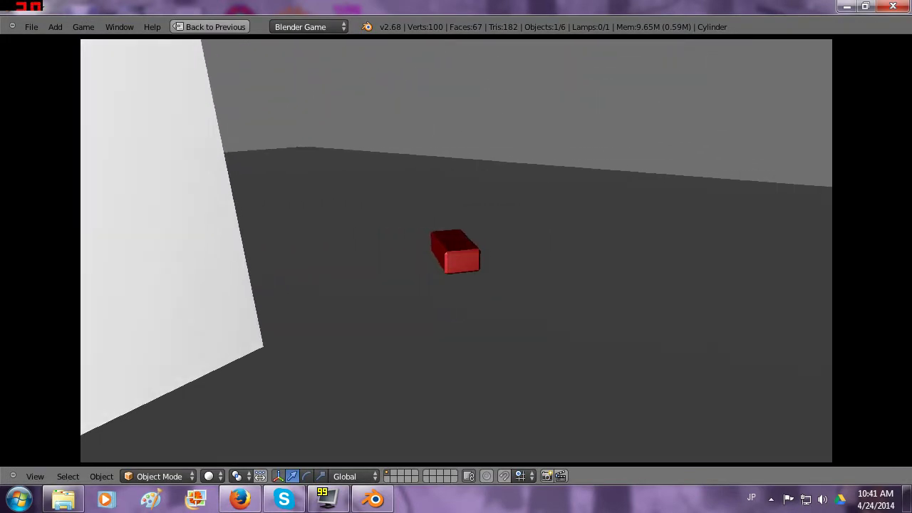
pyautogui.press('Left')
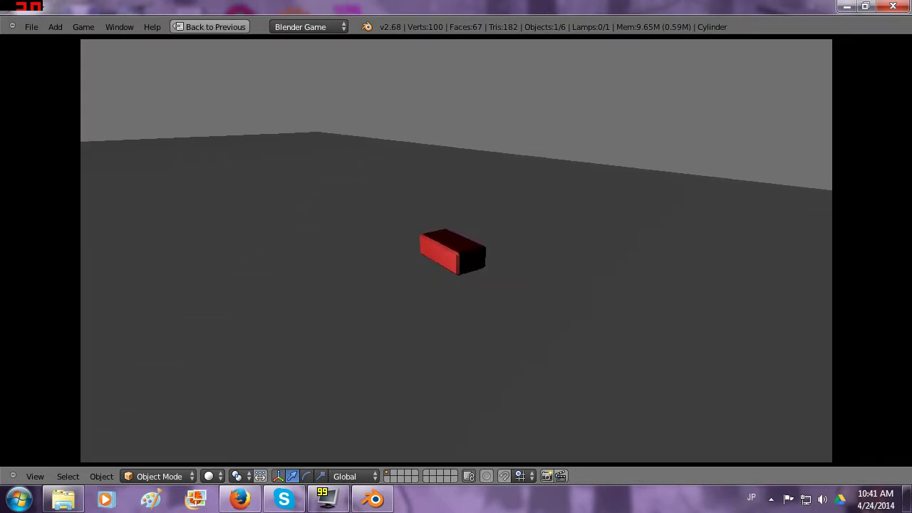
pyautogui.press('Left')
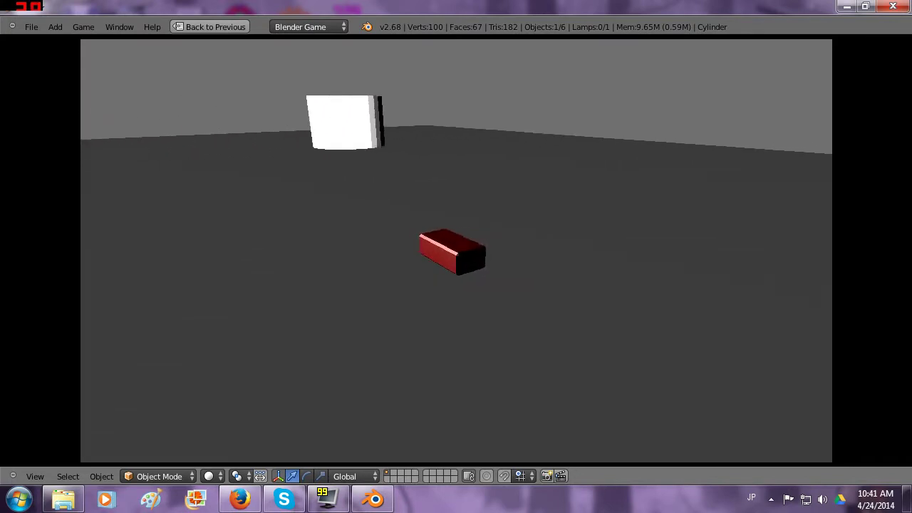
pyautogui.press('Right')
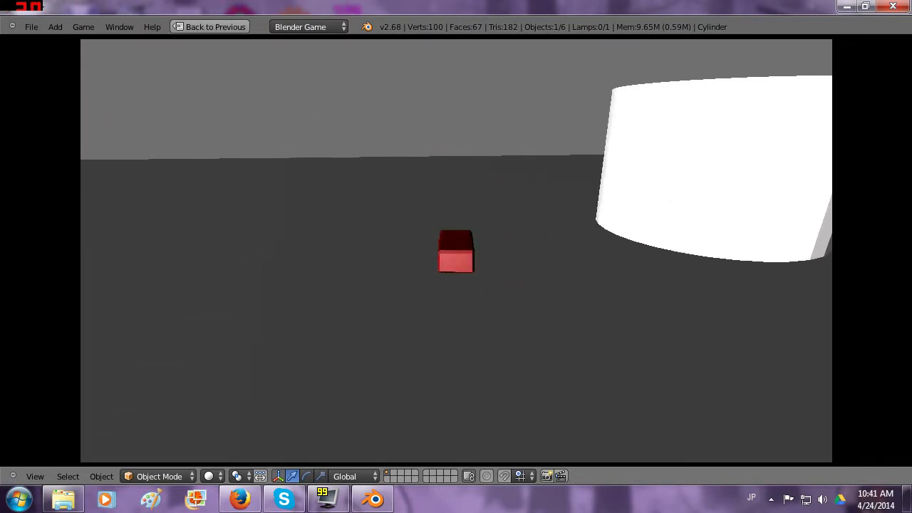
pyautogui.press('Left')
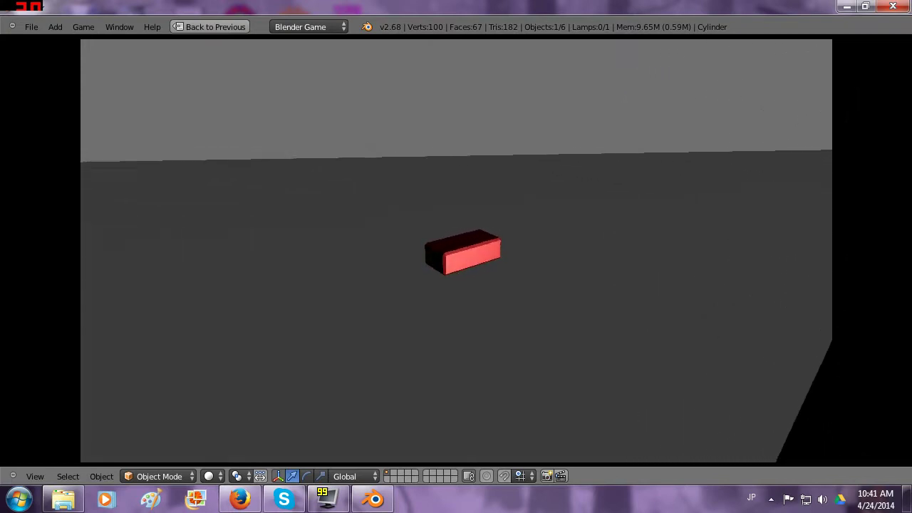
pyautogui.press('Right')
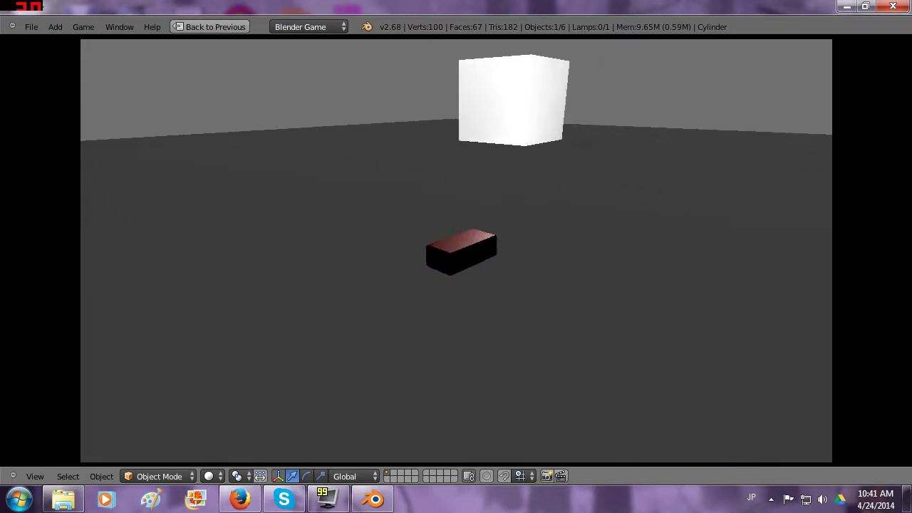
pyautogui.press('Right')
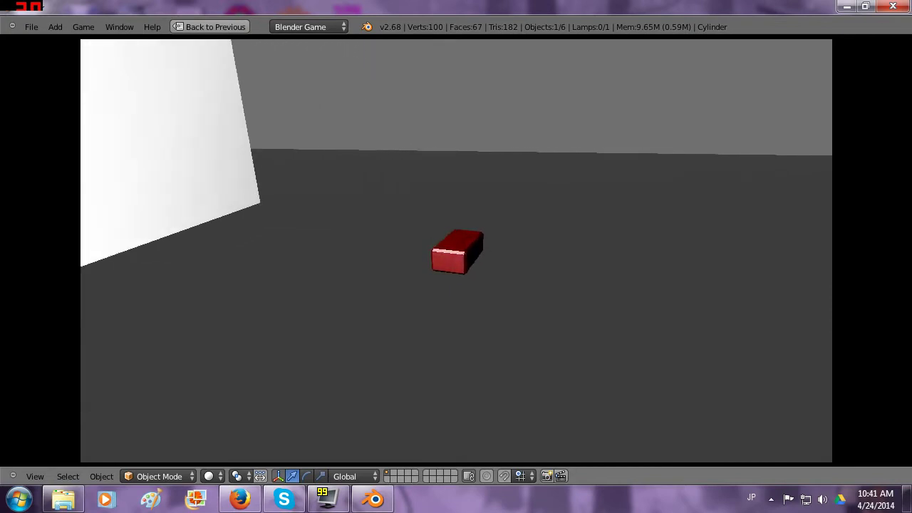
pyautogui.press('Right')
pyautogui.press('Left')
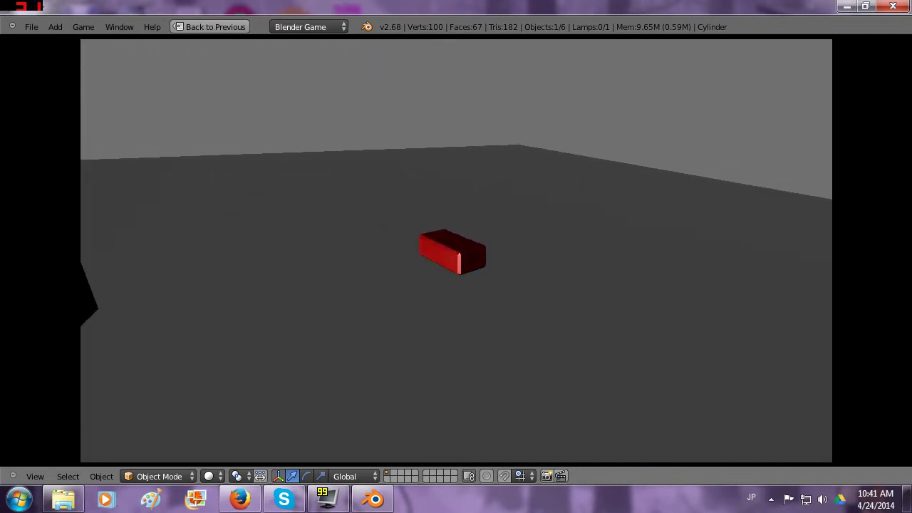
pyautogui.press('Left')
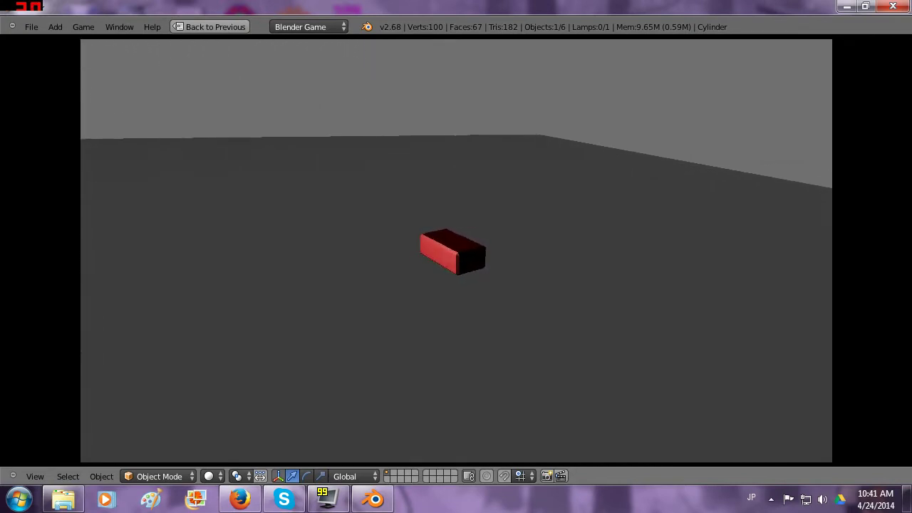
# Step: Turn the brick toward the cylinder and drive it straight into it in the running game
pyautogui.press('Right')
pyautogui.press('Up')
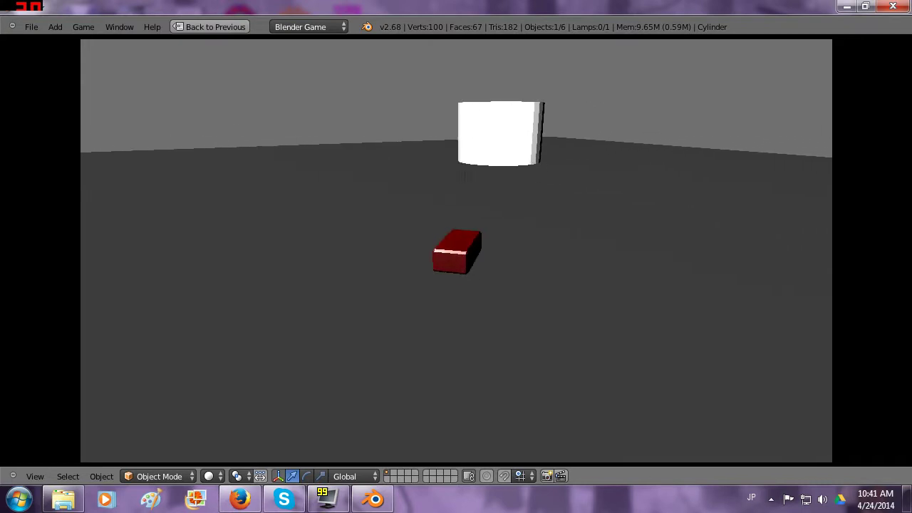
pyautogui.press('Up')
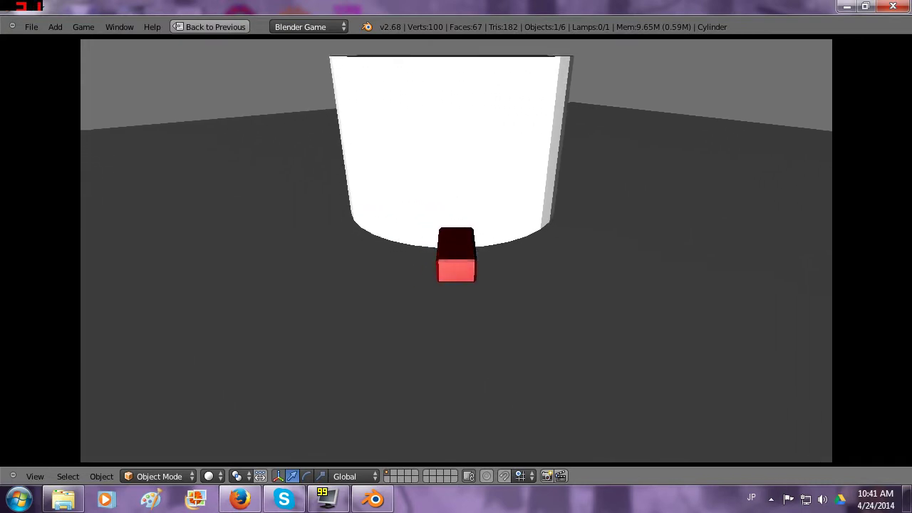
pyautogui.press('Up')
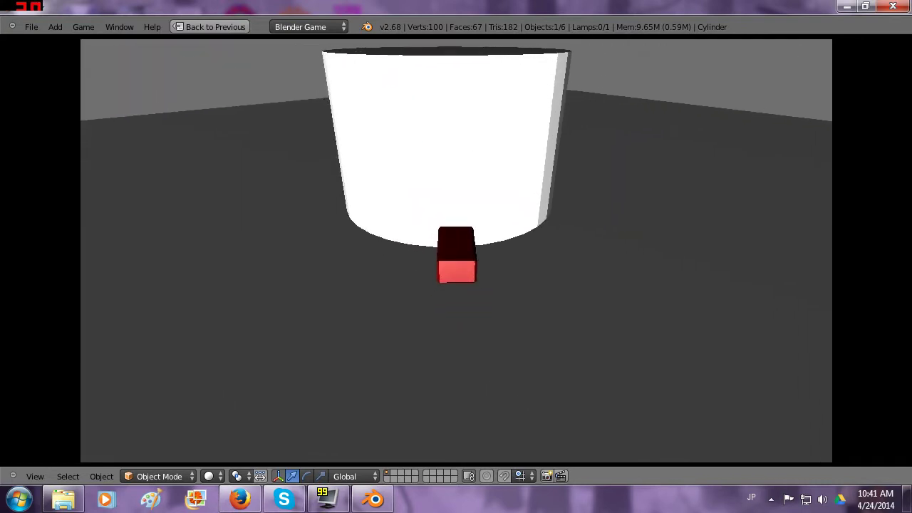
pyautogui.press('Up')
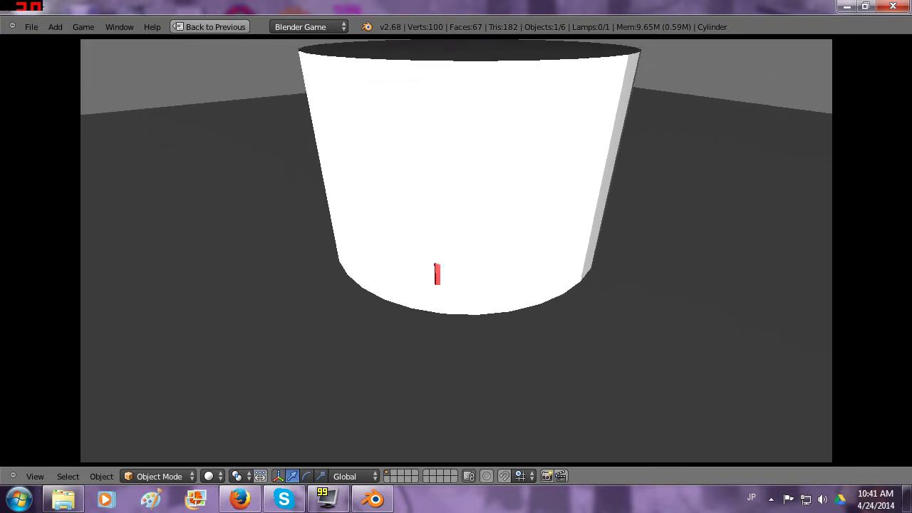
pyautogui.press('Up')
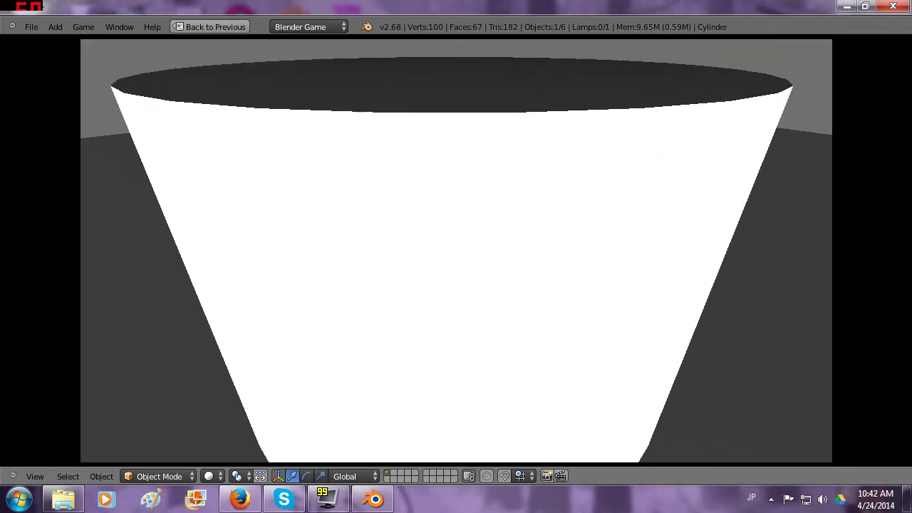
# Step: Finish the run into the cylinder, restart the game and steer the brick up against the side of the cube
pyautogui.press('Up')
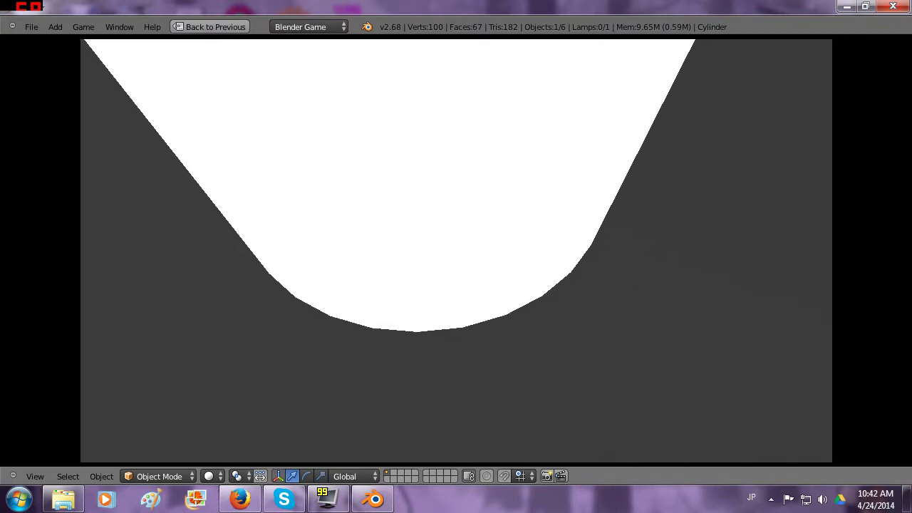
pyautogui.press('Escape')
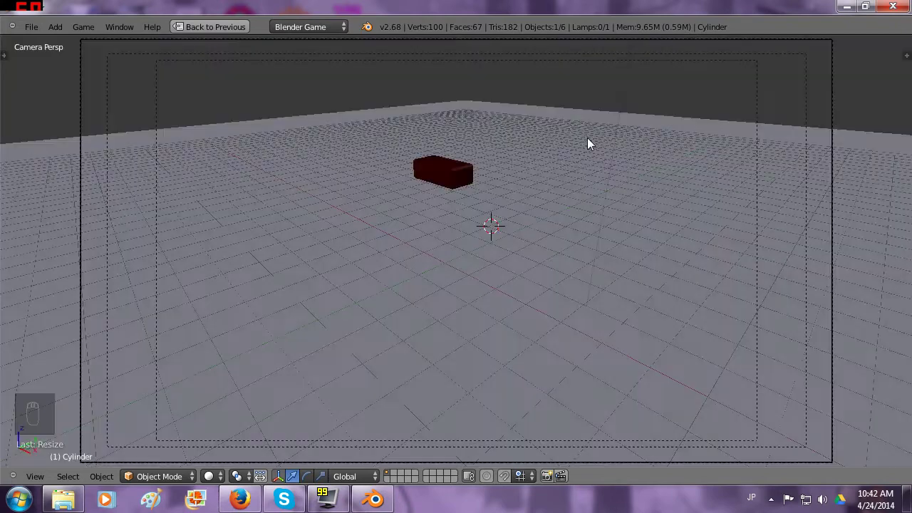
pyautogui.press('p')
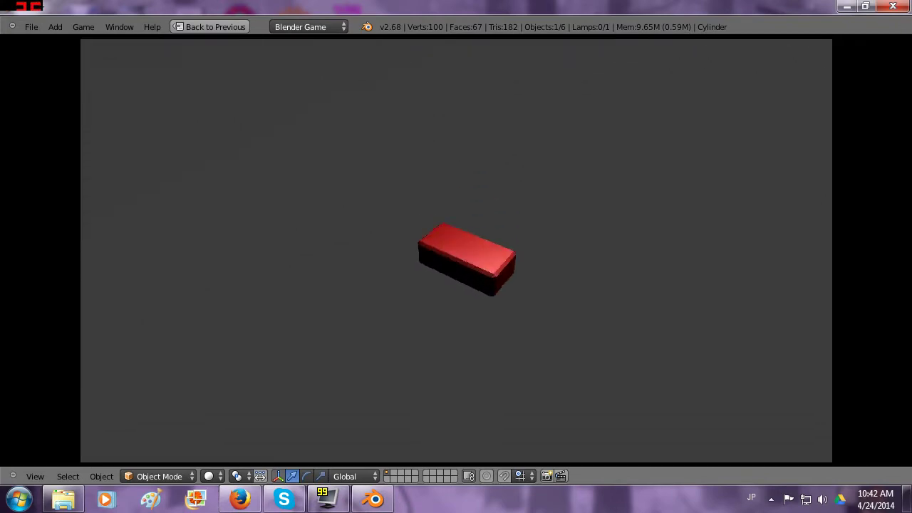
pyautogui.press('Right')
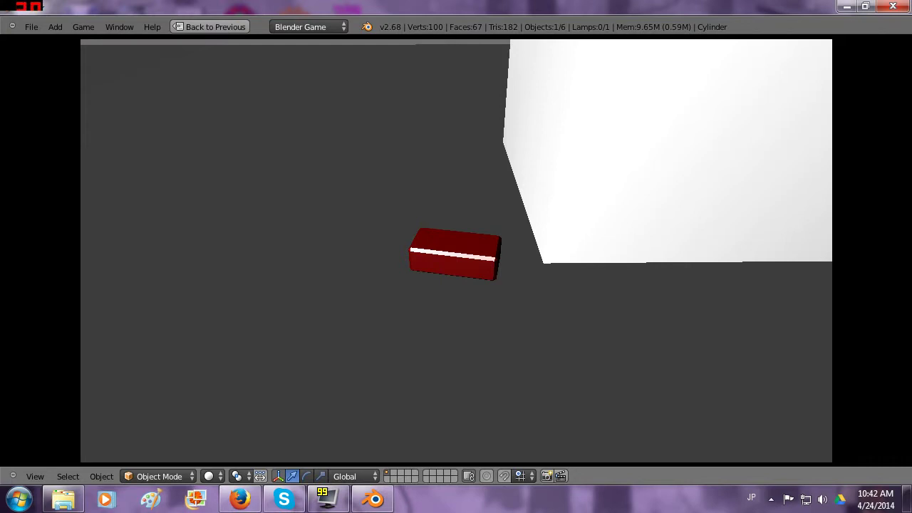
pyautogui.press('Right')
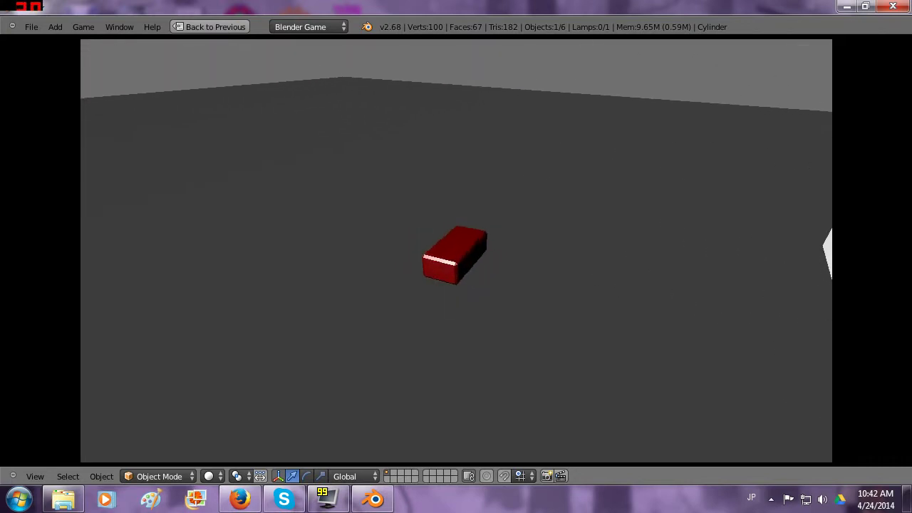
pyautogui.press('Up')
pyautogui.press('Right')
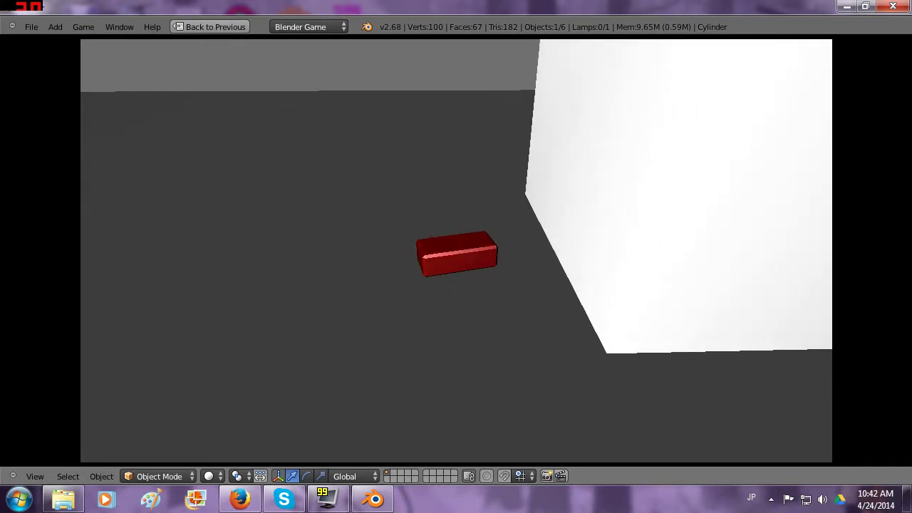
pyautogui.press('Up')
pyautogui.press('Up')
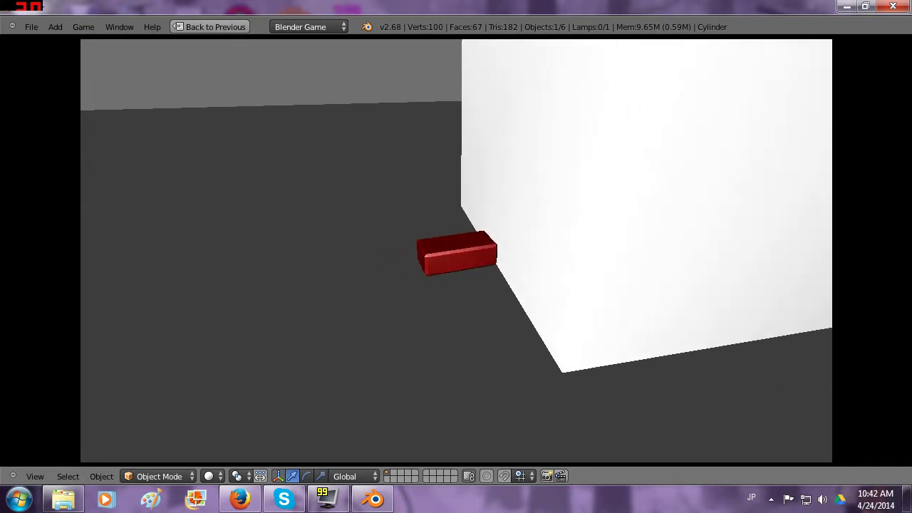
pyautogui.press('Escape')
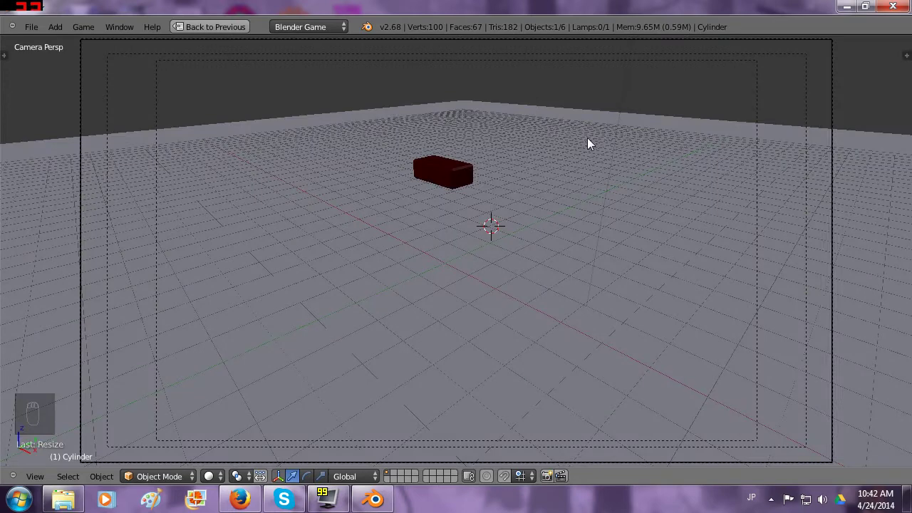
# Step: Select the brick in the multi-view layout, display its logic bricks and expand its first Motion actuator
pyautogui.hotkey('ctrl', 'Up')
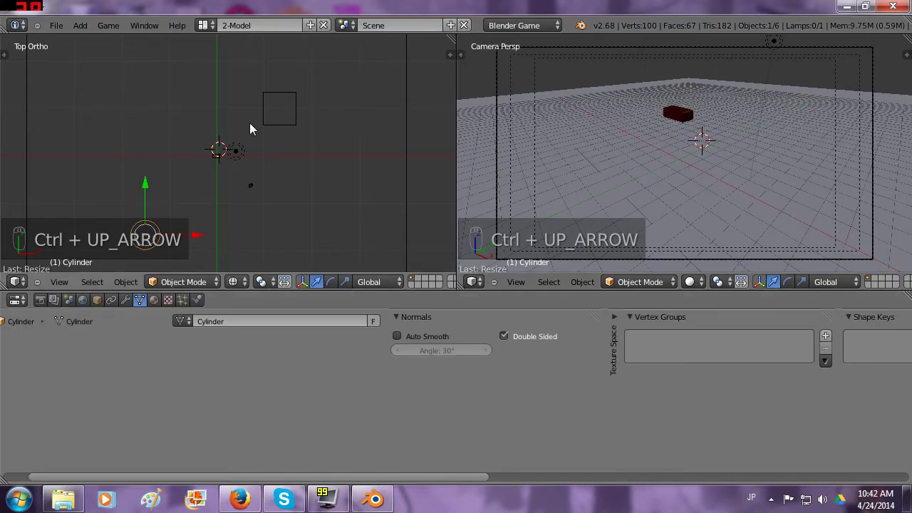
pyautogui.rightClick(675, 114)
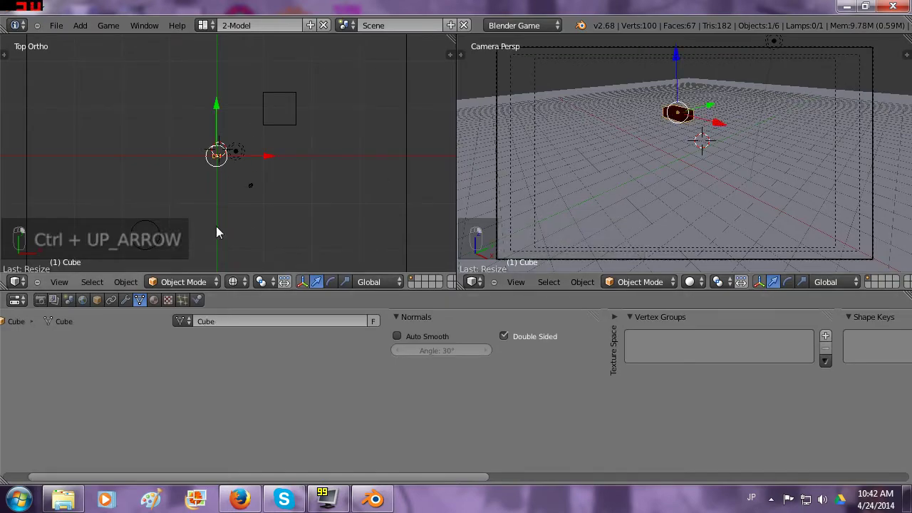
pyautogui.click(14, 282)
pyautogui.click(45, 118)
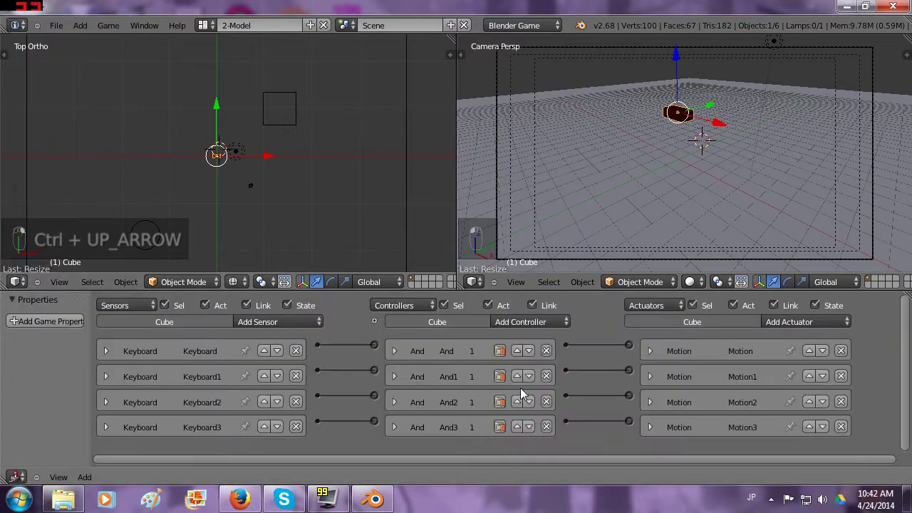
pyautogui.click(650, 351)
pyautogui.scroll(-1, 591, 344)
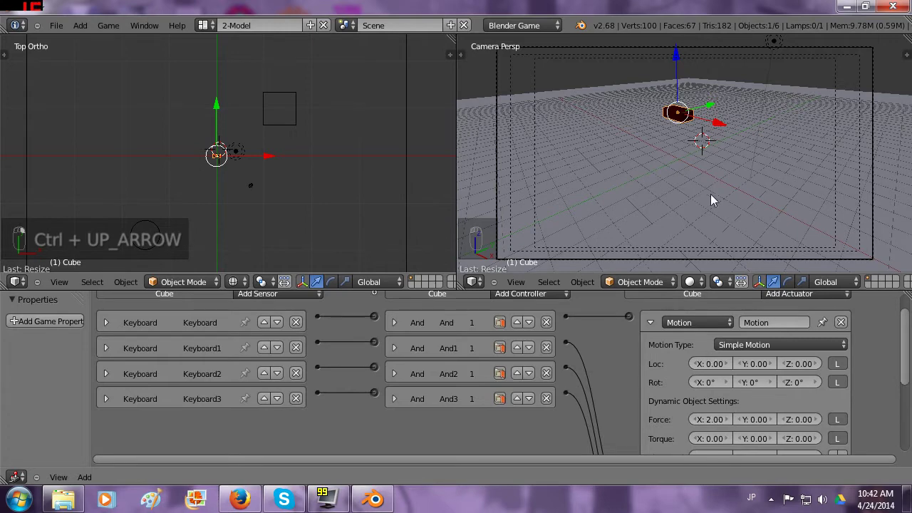
# Step: Set the X force of the brick's first Motion actuator to 20 and test-run the brick driving forward
pyautogui.press('p')
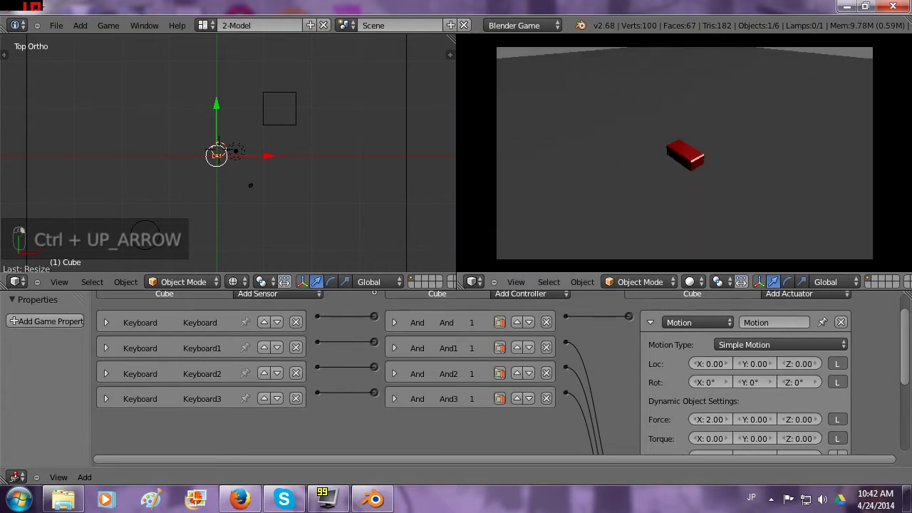
pyautogui.press('Escape')
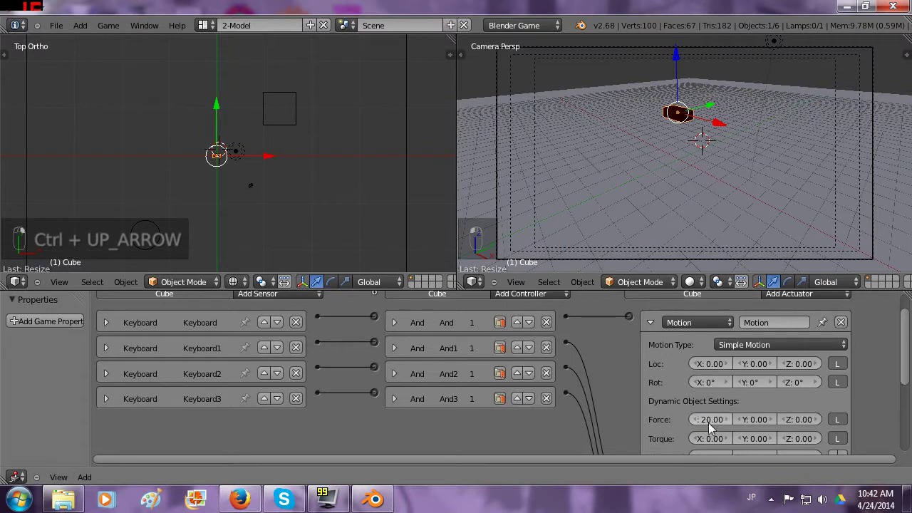
pyautogui.press('Return')
pyautogui.press('p')
pyautogui.press('Up')
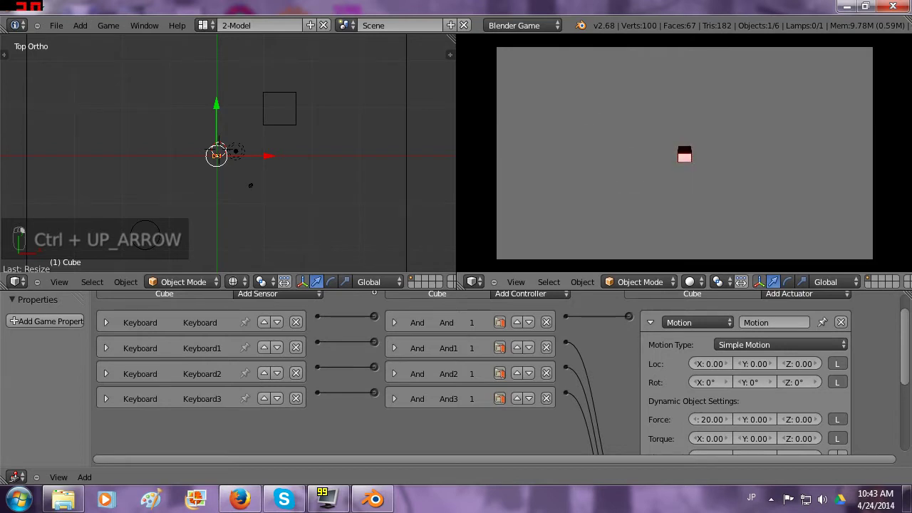
pyautogui.press('Escape')
# Step: Move the large cube obstacle onto the X axis and farther out in positive X, near the edge of the ground plane
pyautogui.rightClick(267, 130)
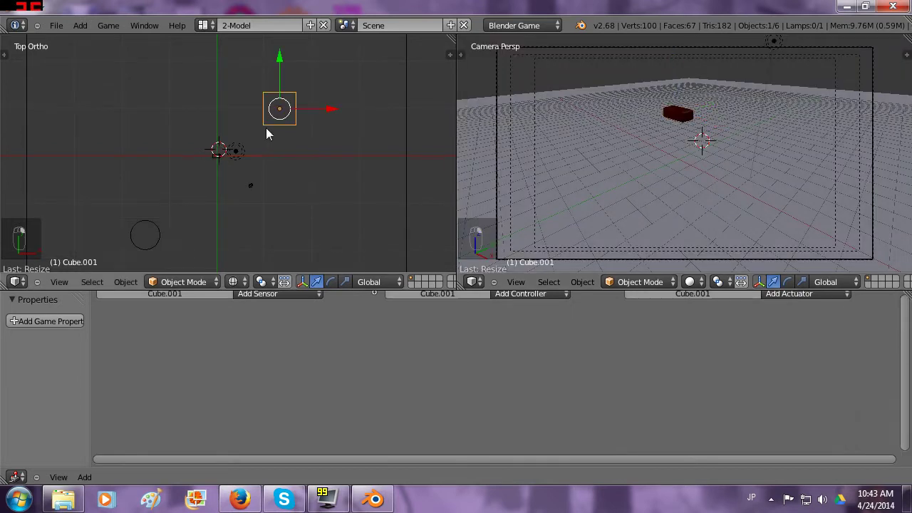
pyautogui.moveTo(282, 63); pyautogui.dragTo(279, 111)
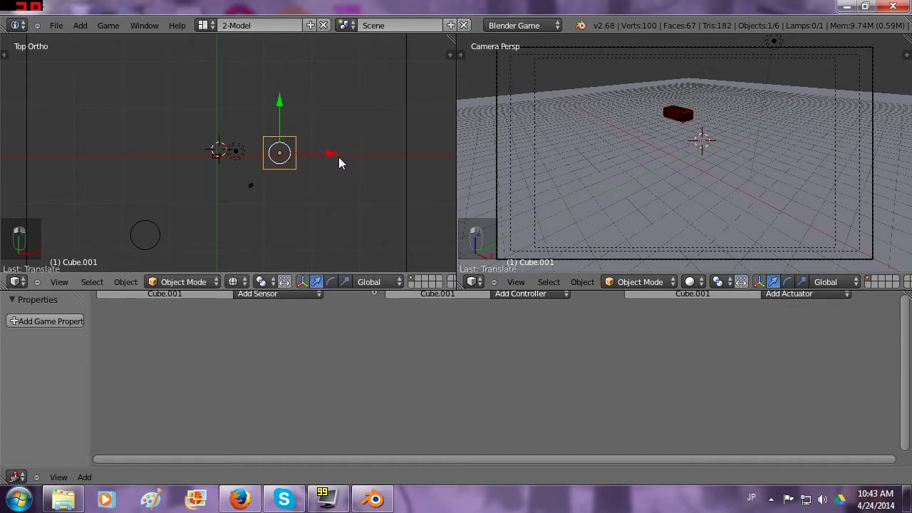
pyautogui.moveTo(338, 155); pyautogui.dragTo(426, 152)
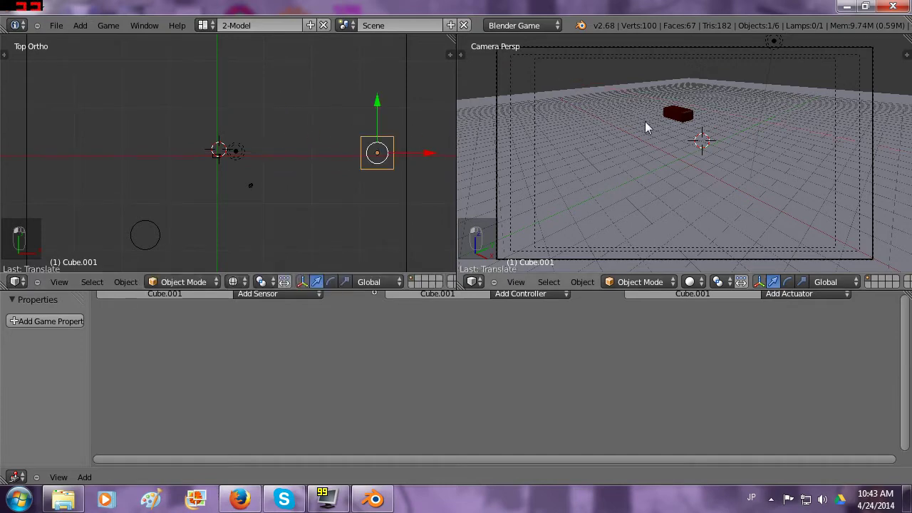
# Step: Run the game in the maximized camera view, drive the brick straight at the relocated cube, and back away while turning
pyautogui.hotkey('ctrl', 'Up')
pyautogui.press('p')
pyautogui.press('Up')
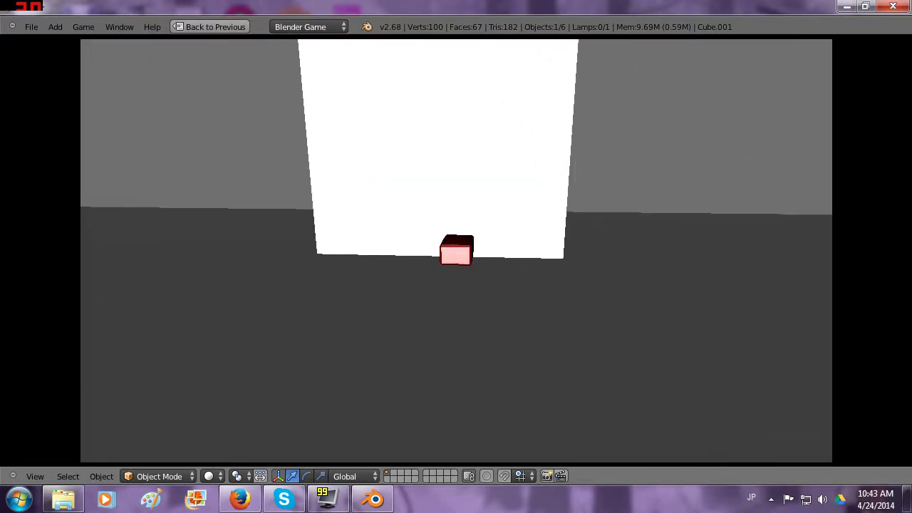
pyautogui.press('Down')
pyautogui.press('Right')
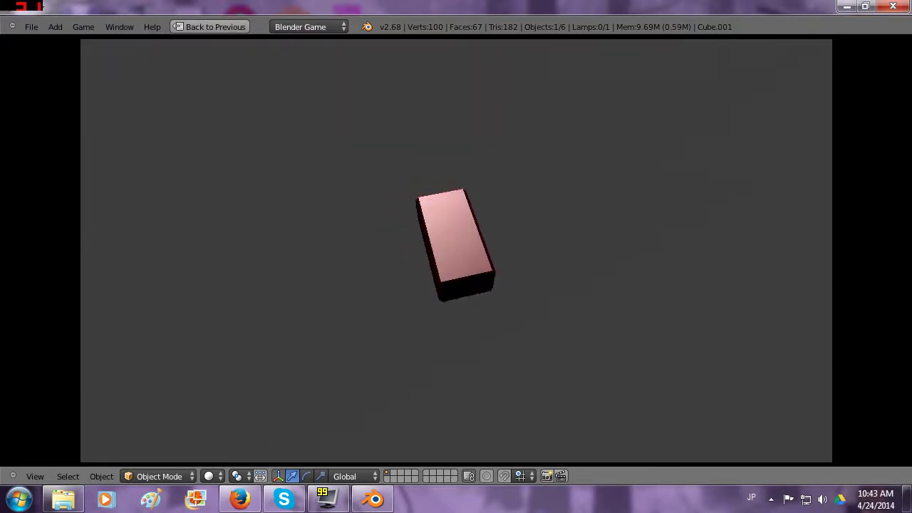
# Step: Drive the brick repeatedly forward and backward between the cube and cylinder to test the stronger force, and stop the game
pyautogui.press('Up')
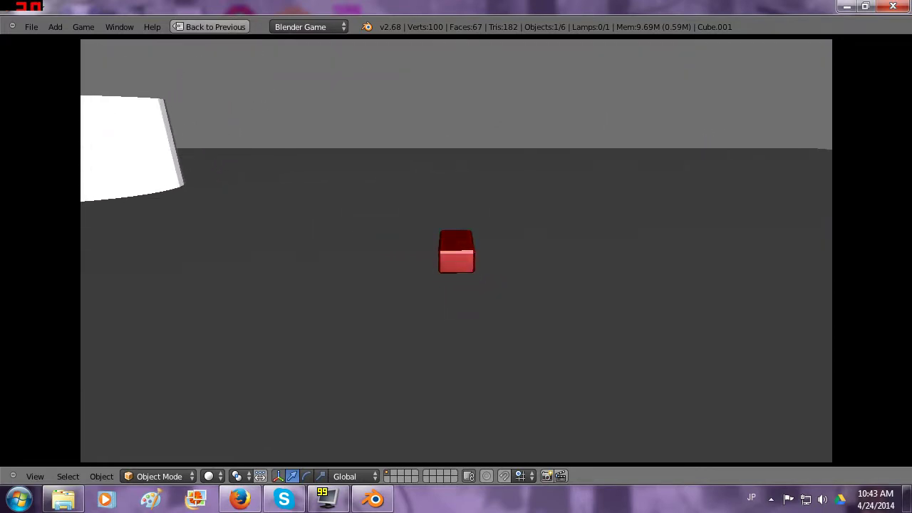
pyautogui.press('Down')
pyautogui.press('Up')
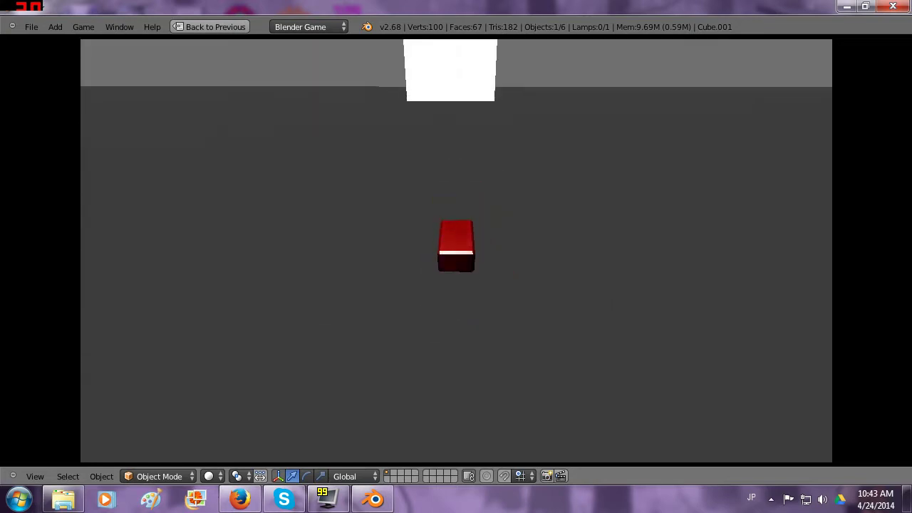
pyautogui.press('Down')
pyautogui.press('Right')
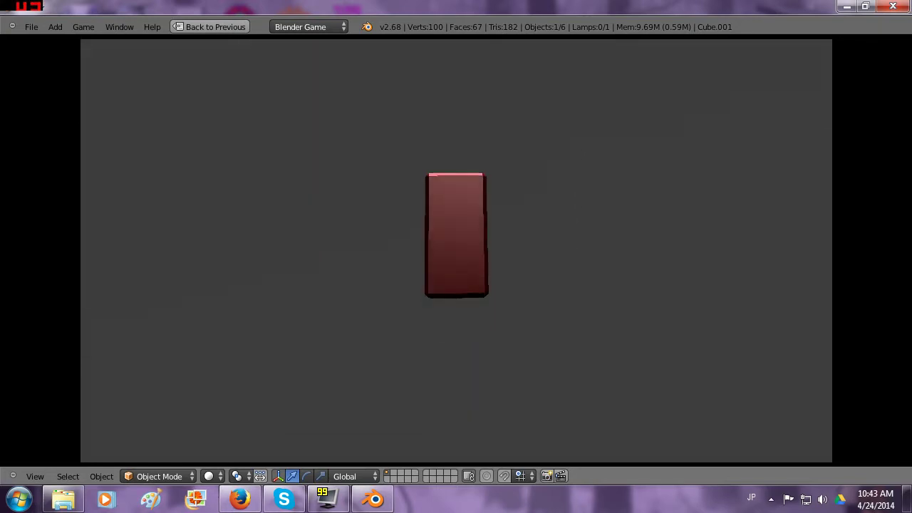
pyautogui.press('Up')
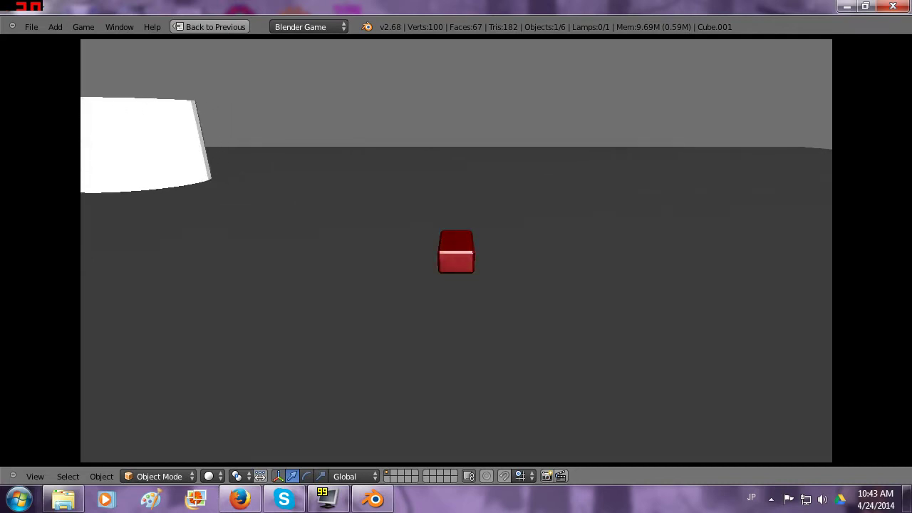
pyautogui.press('Down')
pyautogui.press('Up')
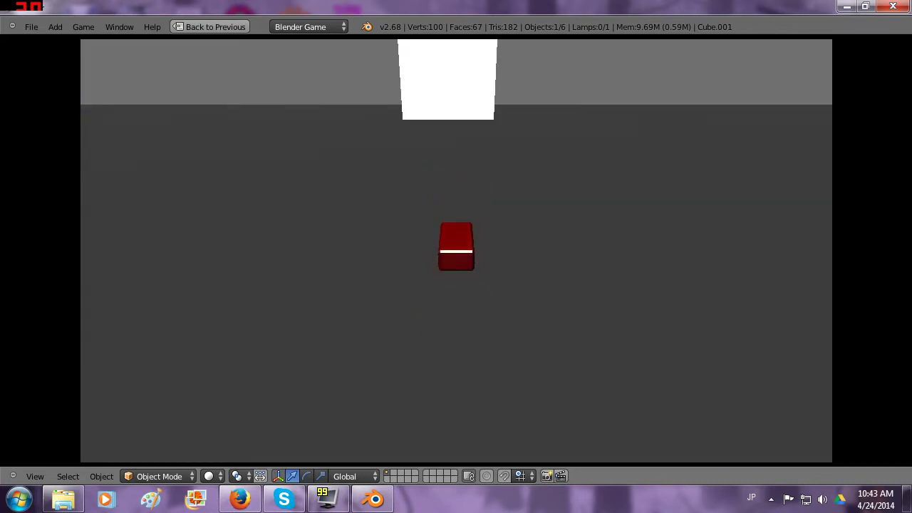
pyautogui.press('Down')
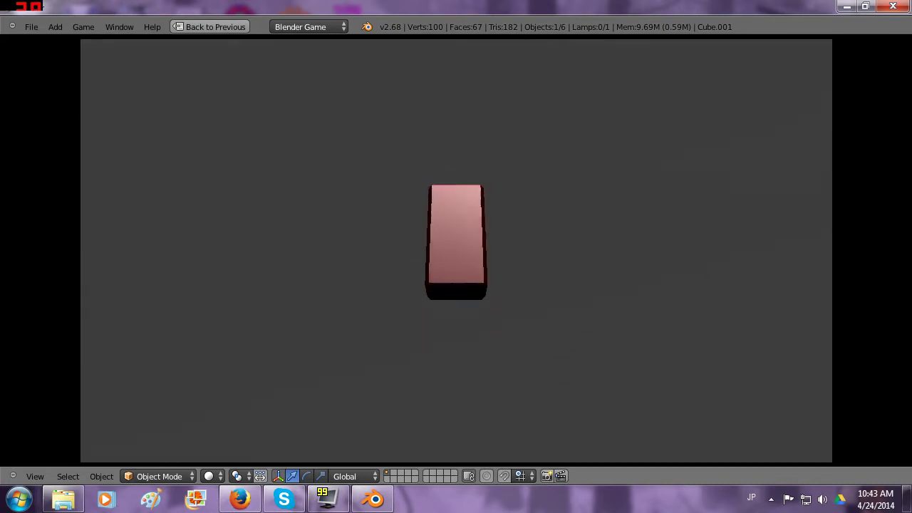
pyautogui.press('Up')
pyautogui.press('Up')
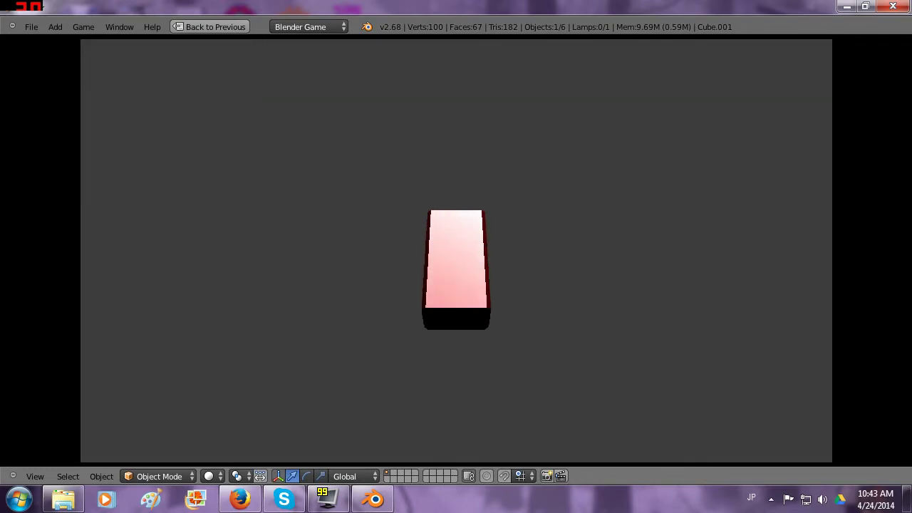
pyautogui.press('Escape')
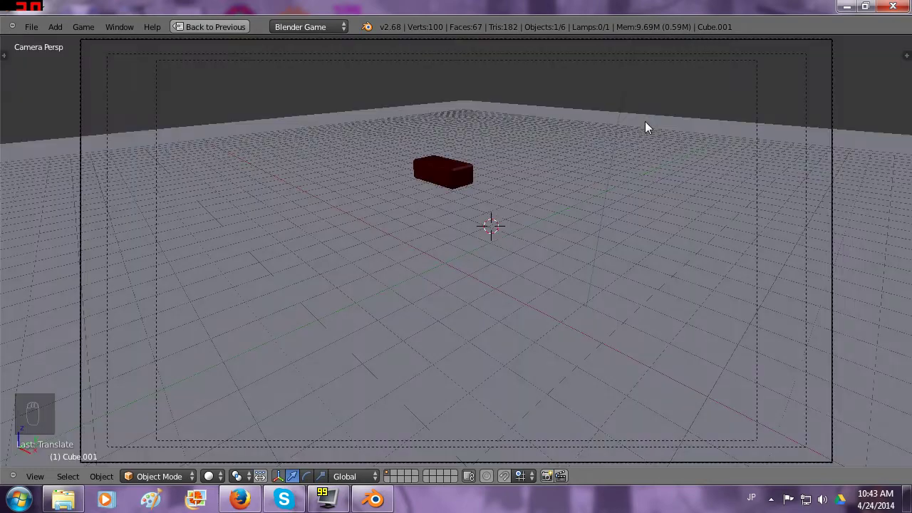
# Step: Change the motion type of the brick's first Motion actuator to Character Motion and start a test run
pyautogui.hotkey('ctrl', 'Up')
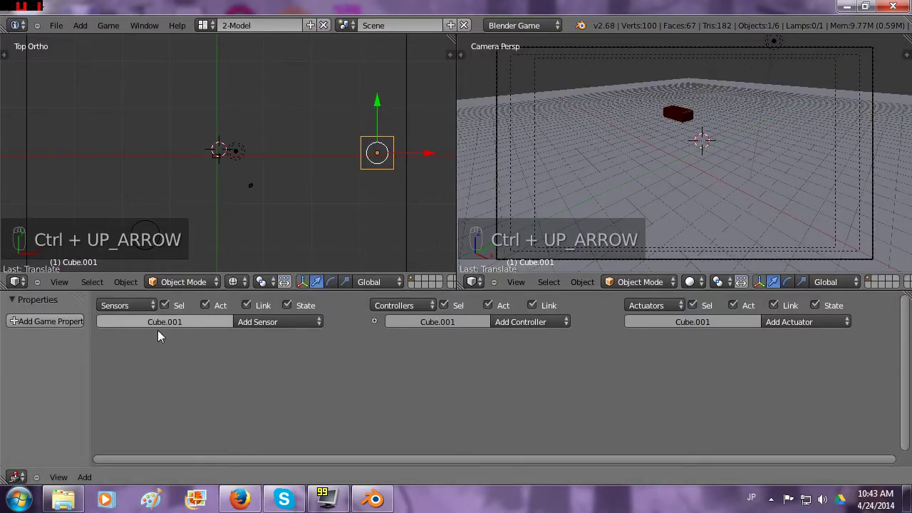
pyautogui.rightClick(682, 119)
pyautogui.scroll(-3, 615, 337)
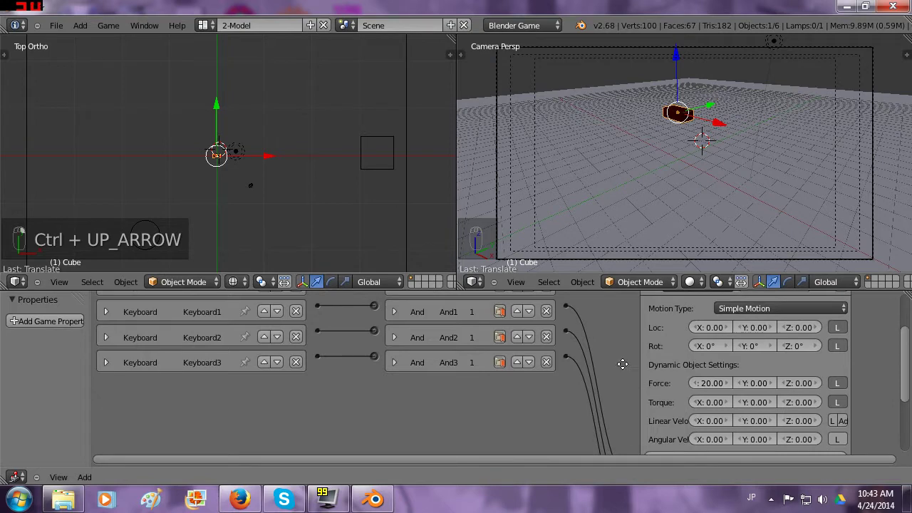
pyautogui.scroll(2, 622, 364)
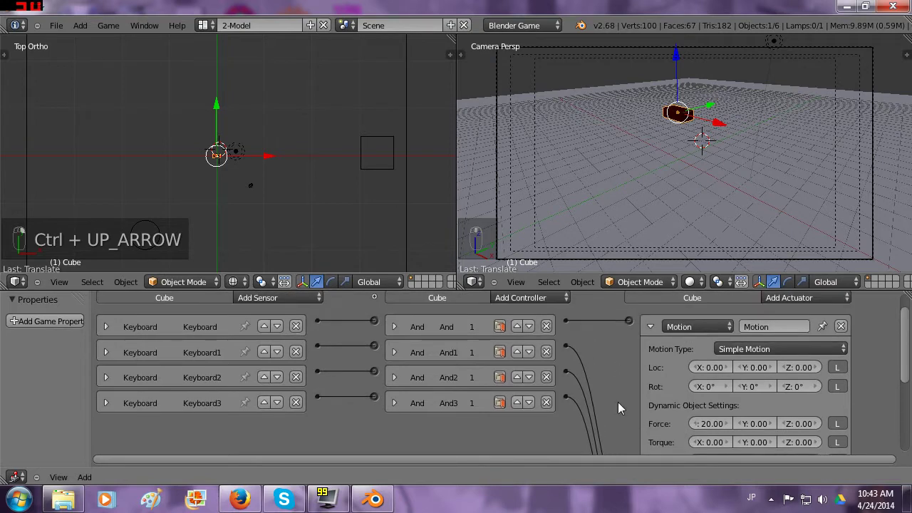
pyautogui.click(733, 350)
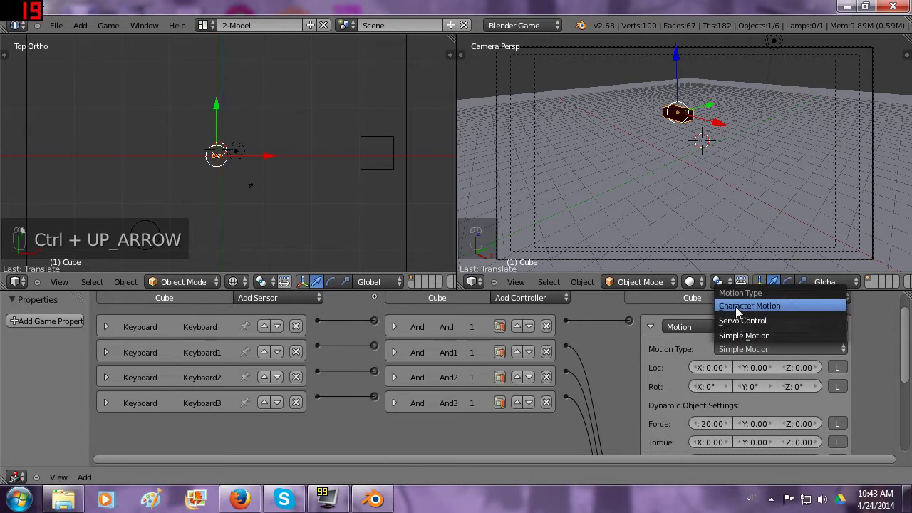
pyautogui.click(736, 307)
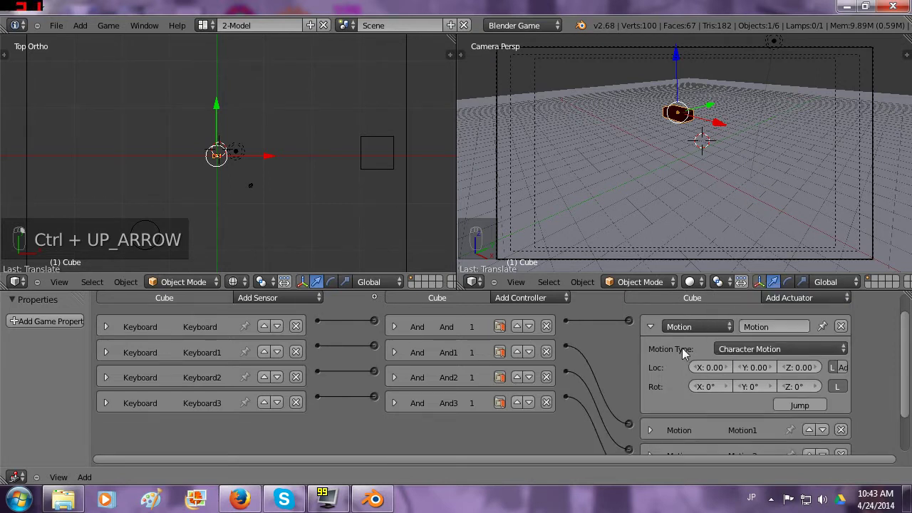
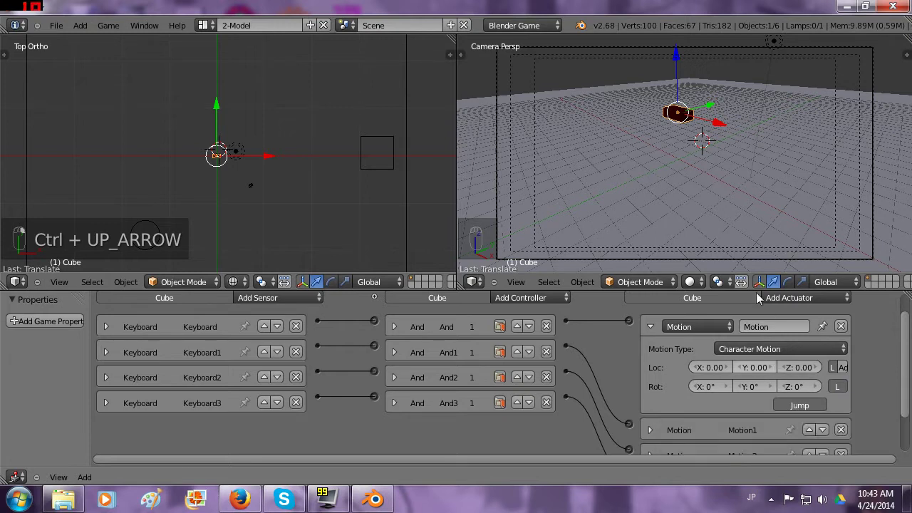
pyautogui.press('p')
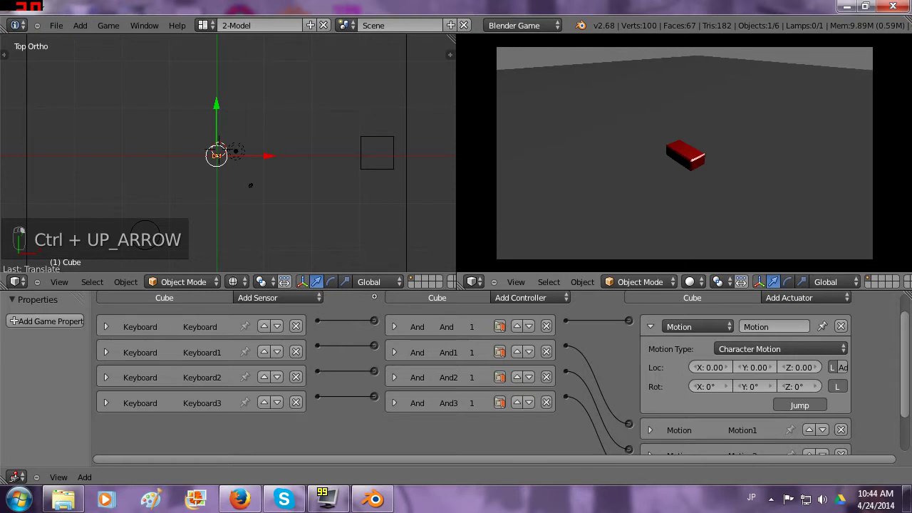
# Step: Stop the test run and switch the brick's first Motion actuator from Character Motion to Servo Control
pyautogui.press('Escape')
pyautogui.click(737, 349)
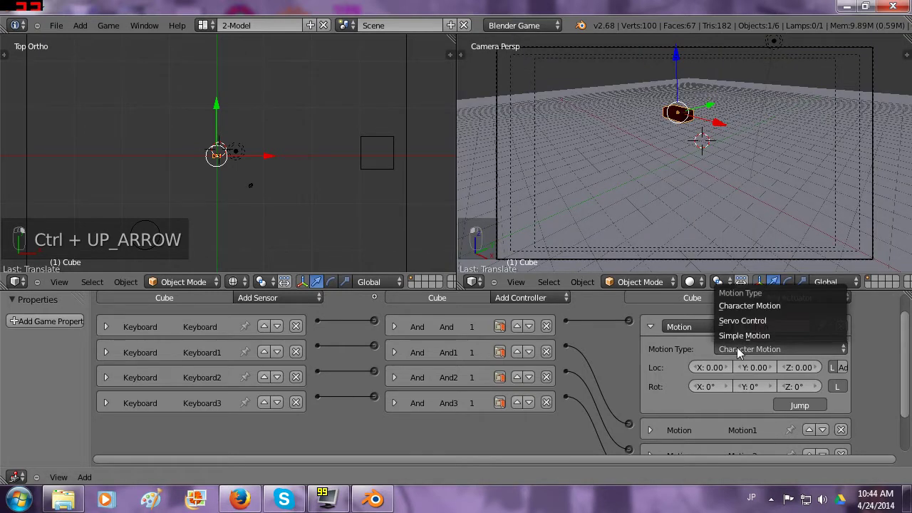
pyautogui.click(737, 335)
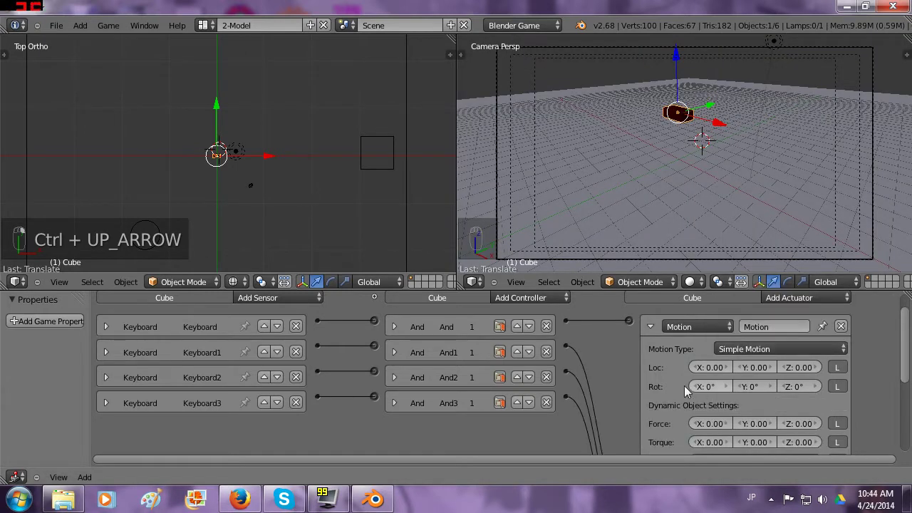
pyautogui.click(747, 349)
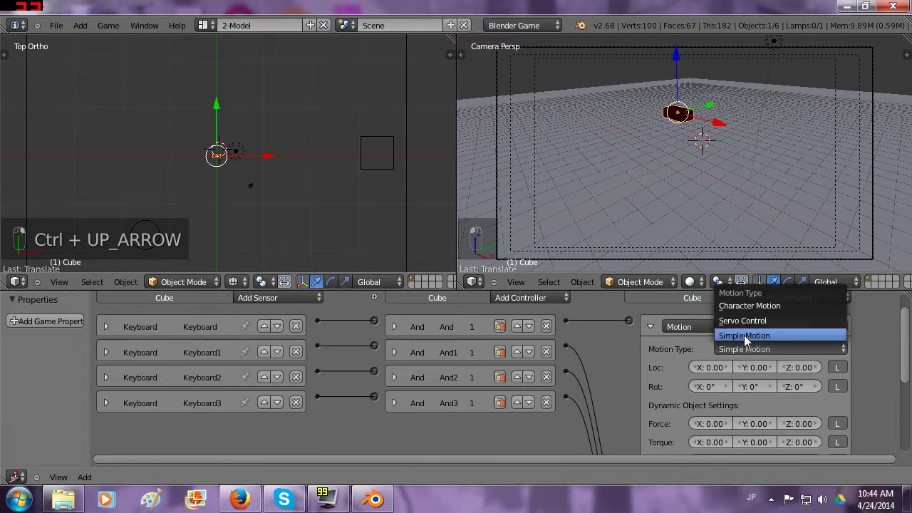
pyautogui.click(742, 321)
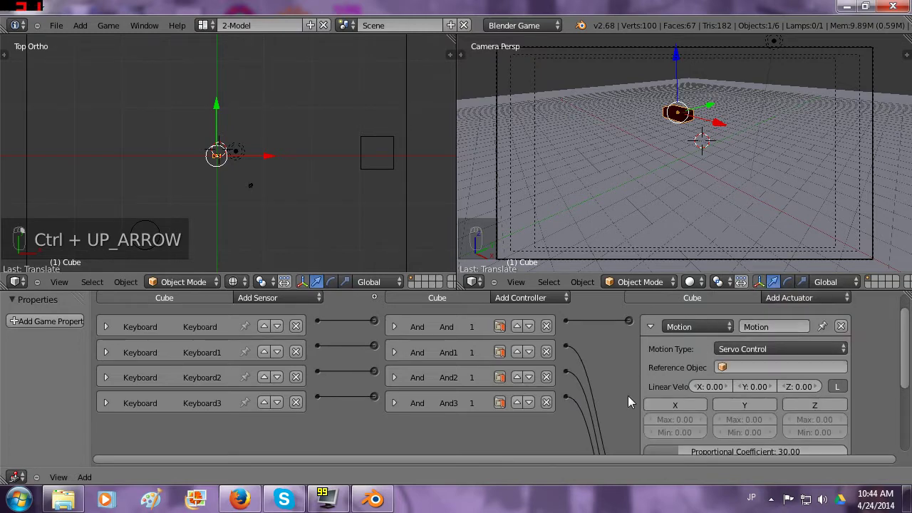
pyautogui.scroll(-2, 628, 400)
pyautogui.click(750, 318)
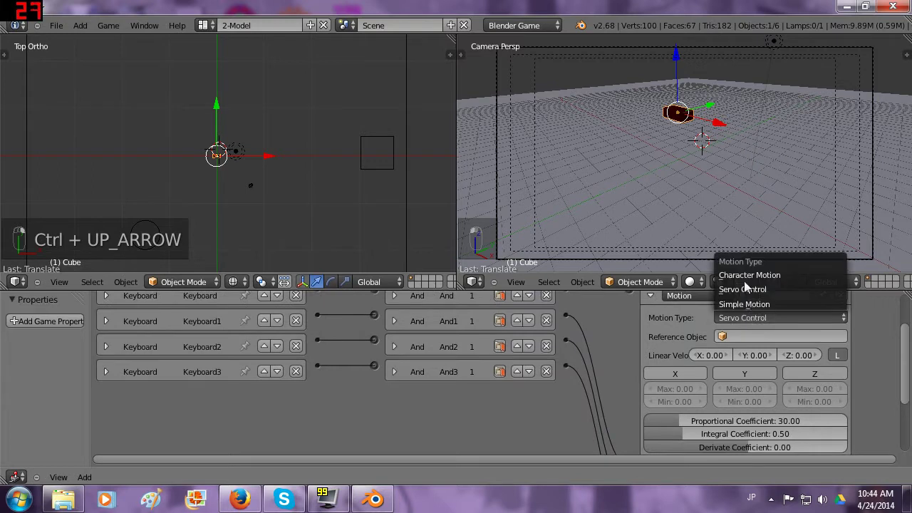
pyautogui.click(634, 345)
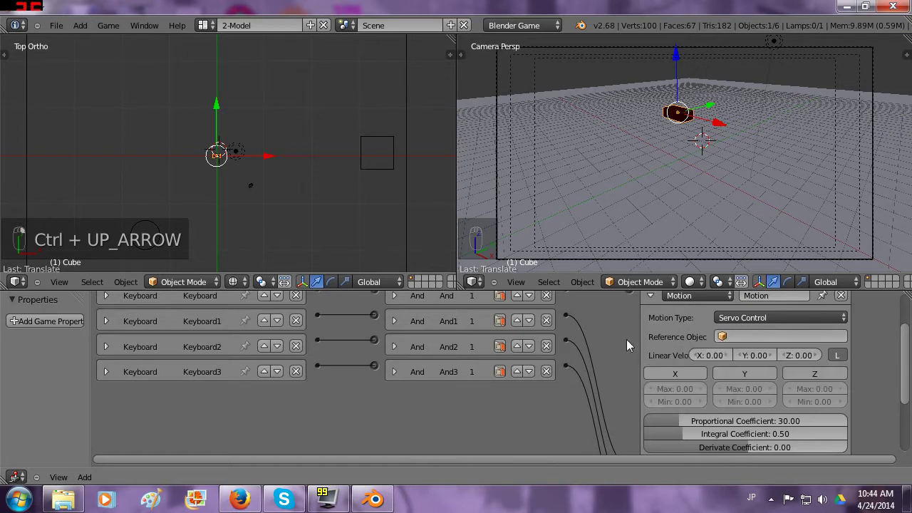
# Step: Review the servo settings of the first Motion actuator and set its X linear velocity to 2.00
pyautogui.moveTo(626, 339); pyautogui.dragTo(627, 356, button='middle')
pyautogui.scroll(-5, 626, 356)
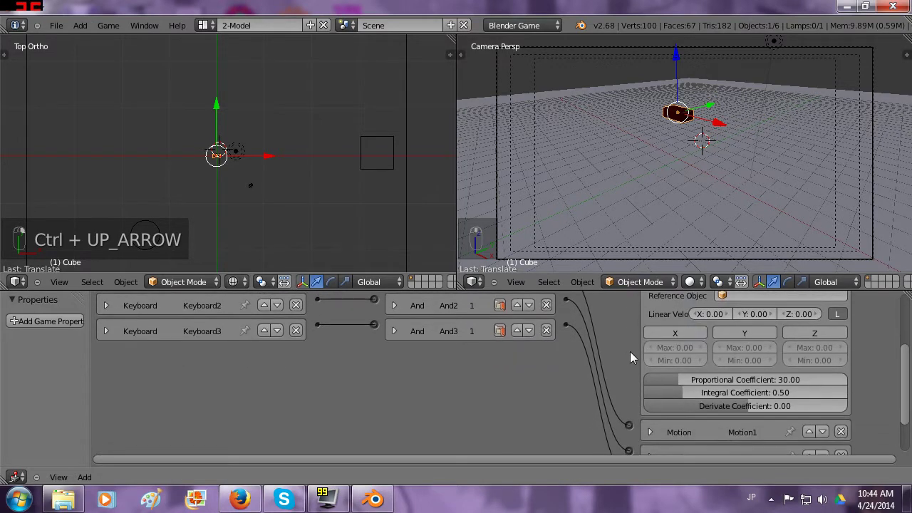
pyautogui.scroll(3, 630, 354)
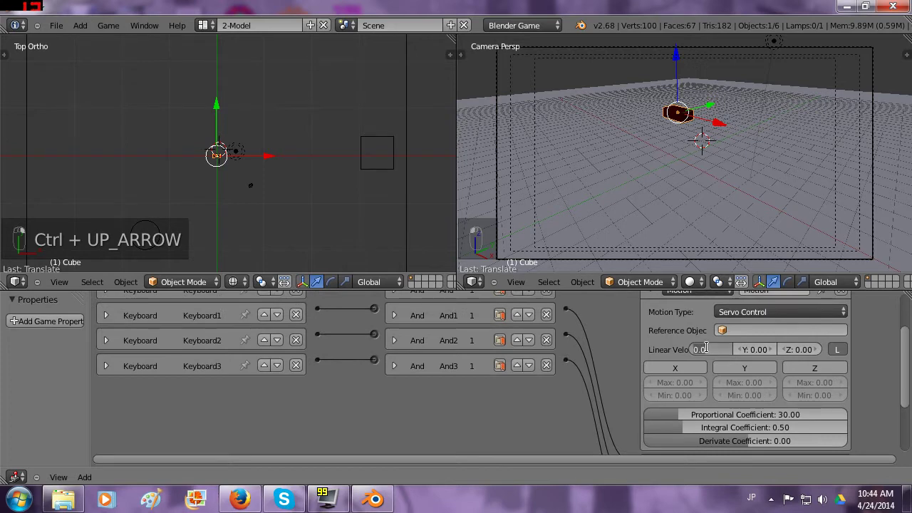
pyautogui.press('Return')
# Step: Test-drive the servo-controlled brick in the maximized camera view, stop the game, and restore the split layout
pyautogui.hotkey('ctrl', 'Up')
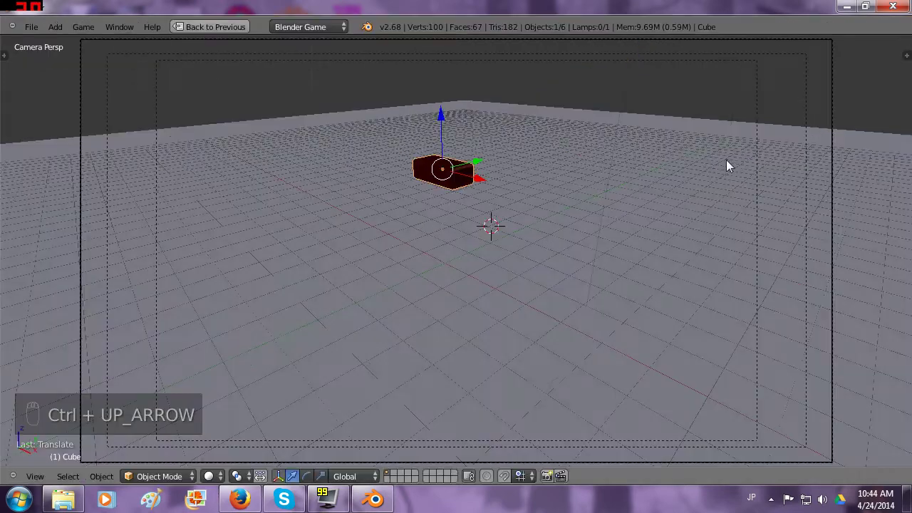
pyautogui.press('p')
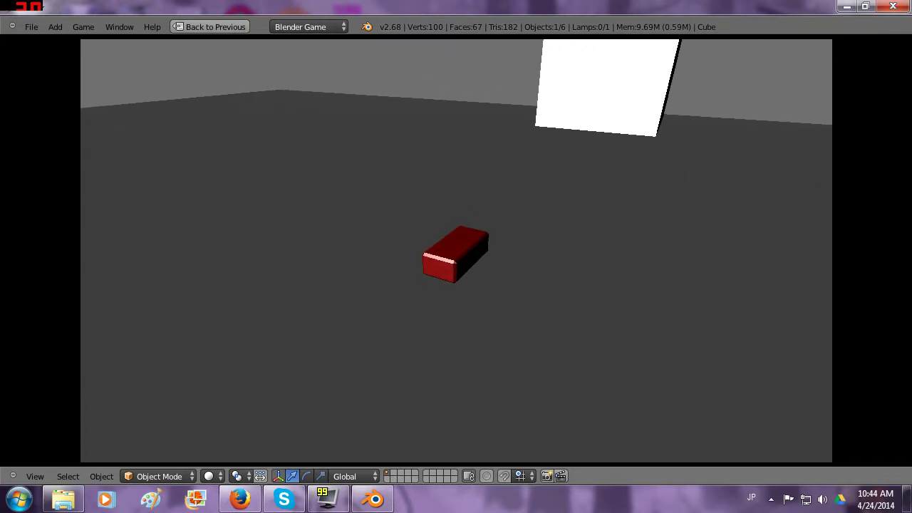
pyautogui.press('Escape')
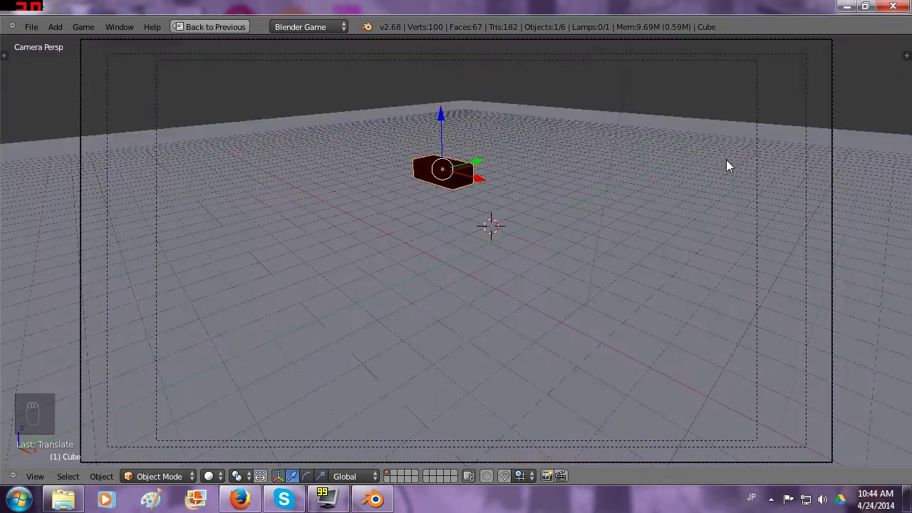
pyautogui.hotkey('ctrl', 'Up')
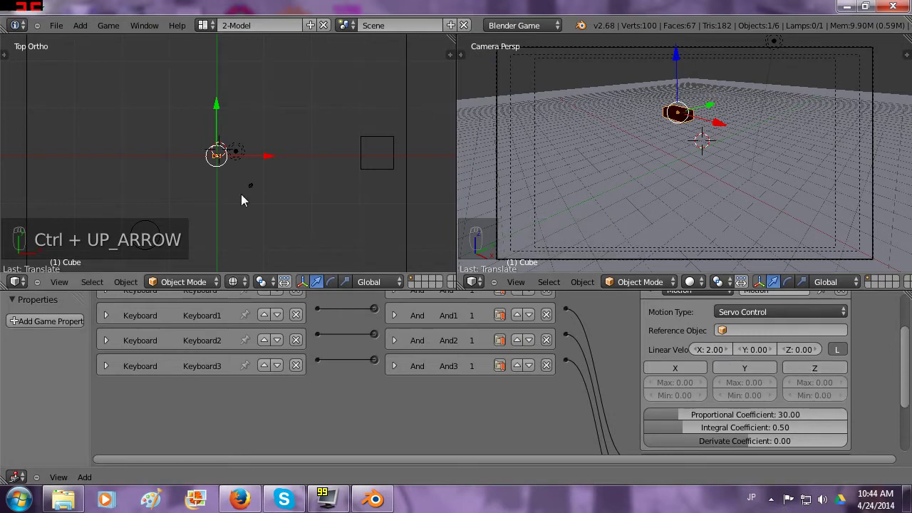
# Step: Raise the brick along the Z axis in the front view, high above the ground plane and lamp
pyautogui.press('KP_1')
pyautogui.moveTo(221, 112); pyautogui.dragTo(222, 68)
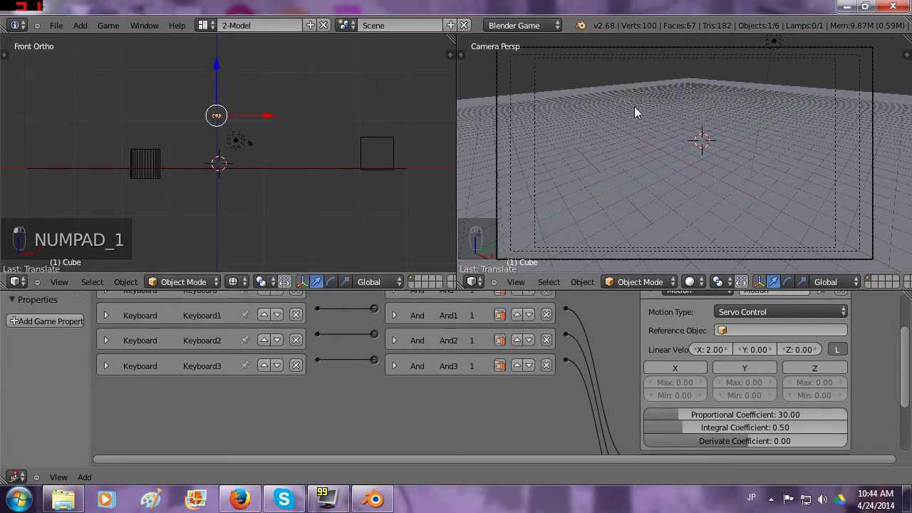
pyautogui.scroll(8, 280, 125)
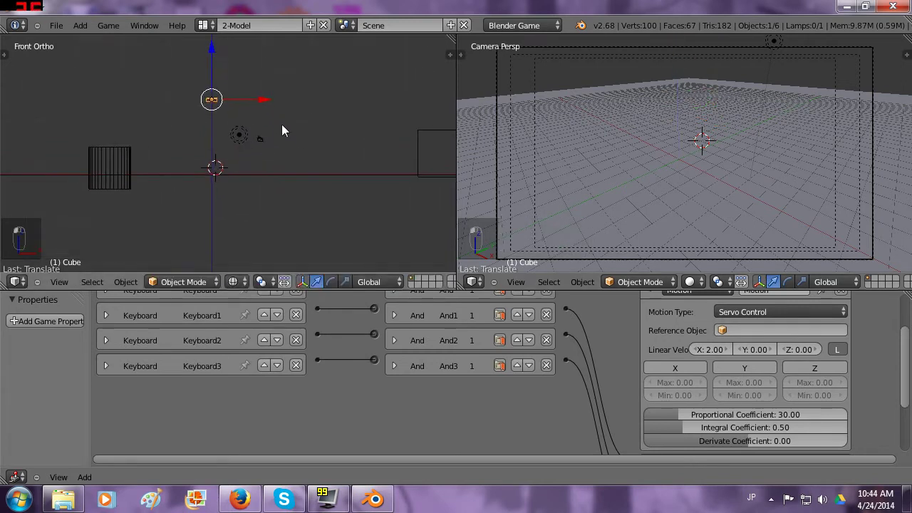
pyautogui.keyDown('shift'); pyautogui.moveTo(307, 106); pyautogui.dragTo(274, 162, button='middle'); pyautogui.keyUp('shift')
pyautogui.scroll(-2, 287, 131)
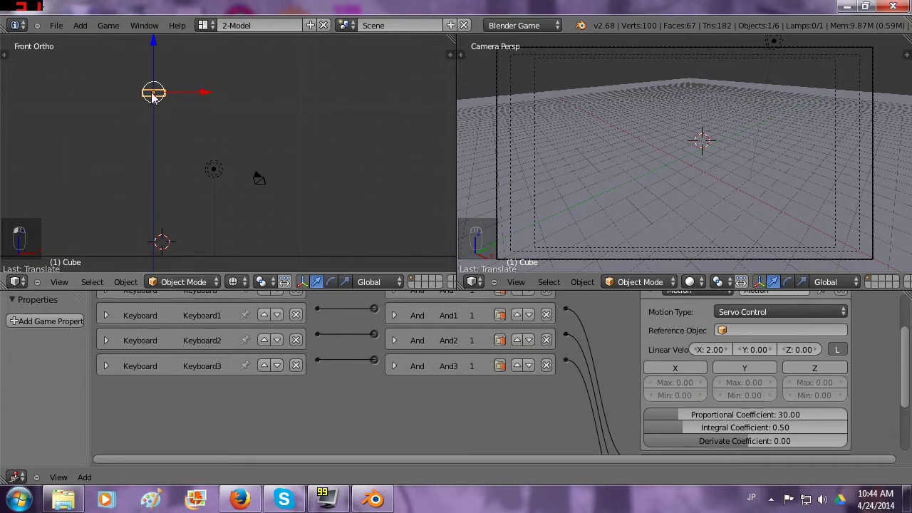
# Step: Run the game in the front view, steer the raised brick in midair, and stop the game
pyautogui.press('p')
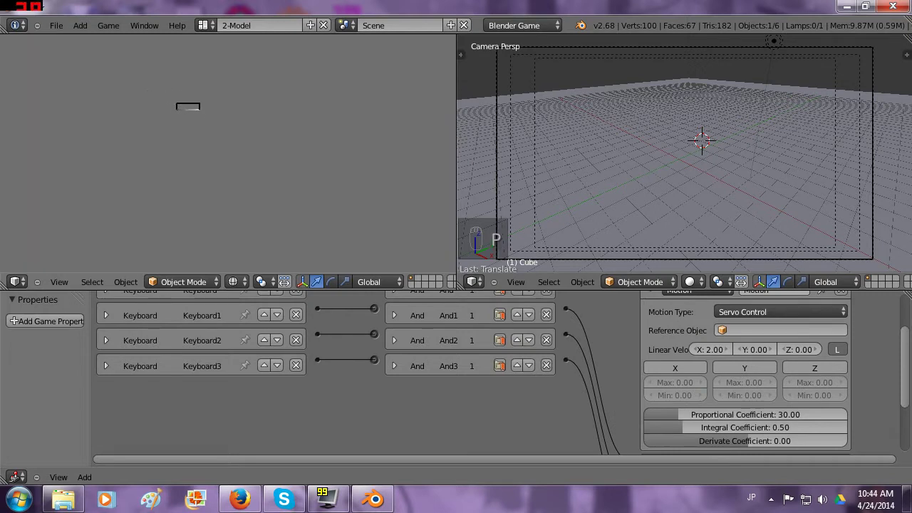
pyautogui.press('Right')
pyautogui.press('Down')
pyautogui.press('Escape')
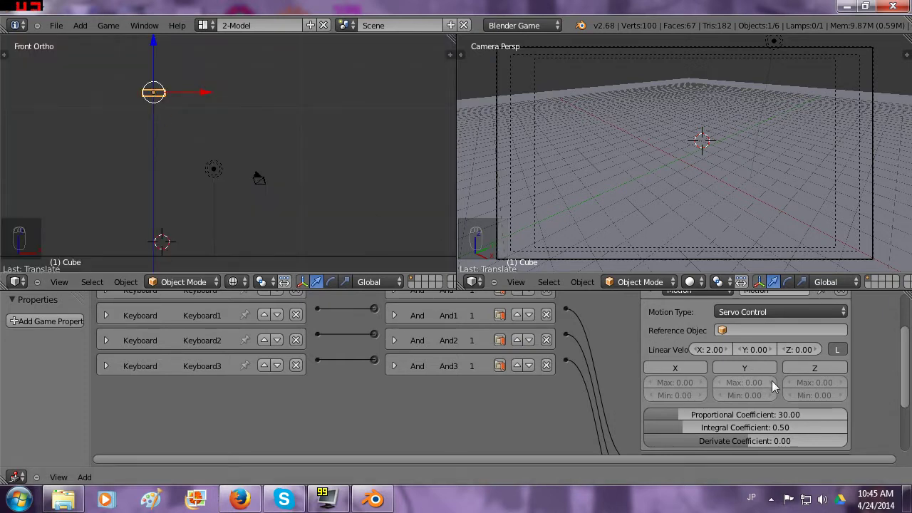
# Step: Enable the Z force limit on the servo Motion actuator and run a short drop test in the front view
pyautogui.click(815, 368)
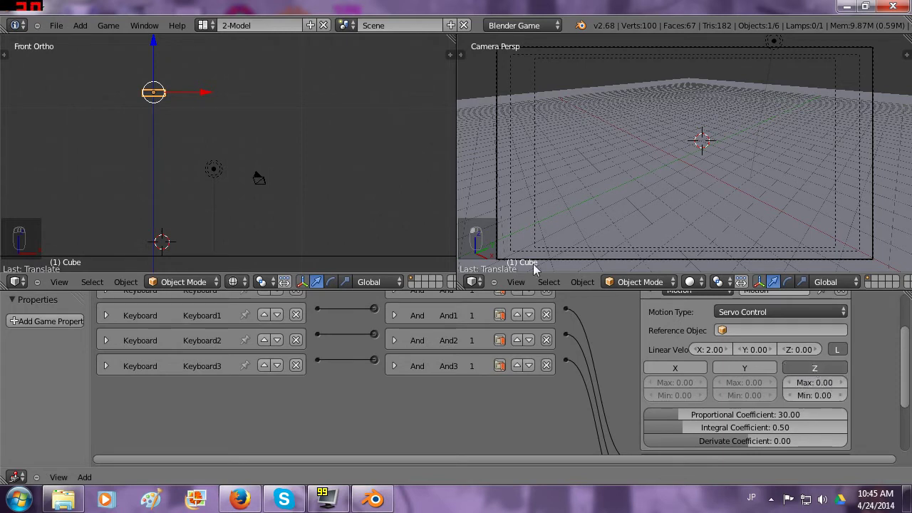
pyautogui.press('p')
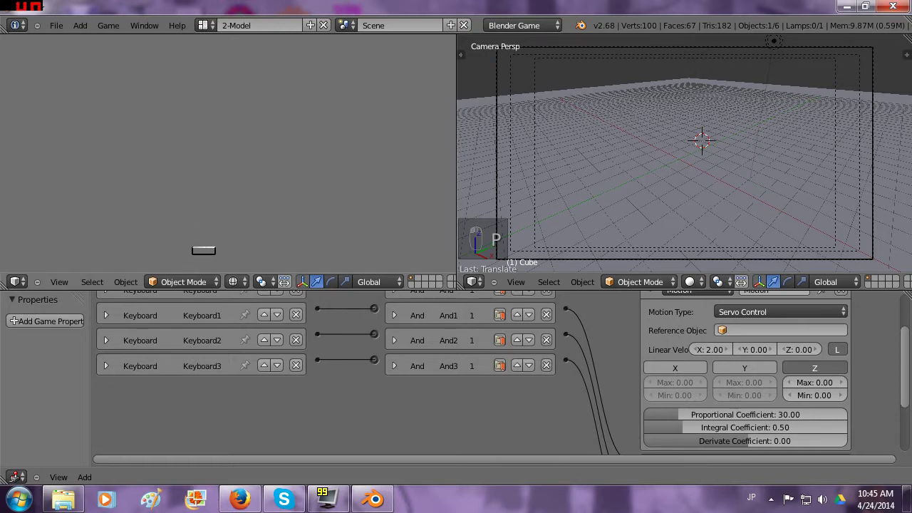
pyautogui.press('Escape')
pyautogui.scroll(-2, 614, 369)
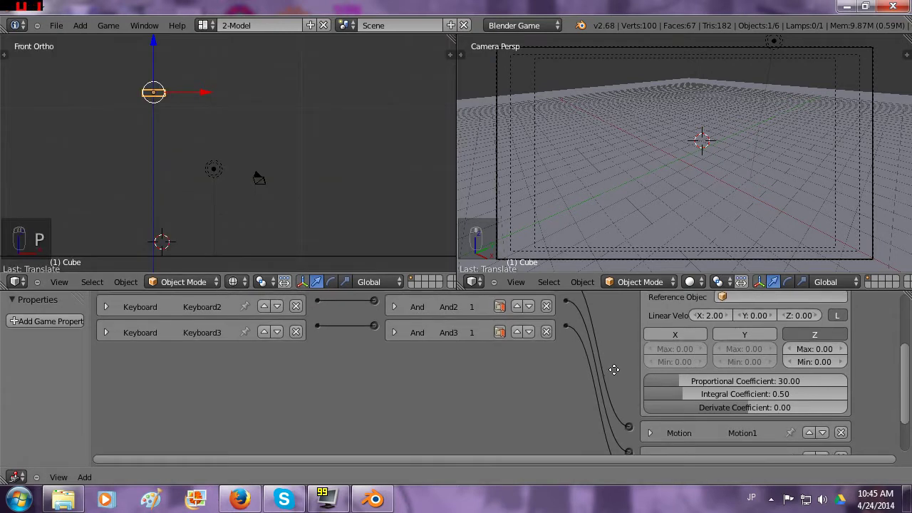
# Step: Set the Servo Control actuator's derivate coefficient to 39.86 and test-run the game
pyautogui.scroll(1, 614, 369)
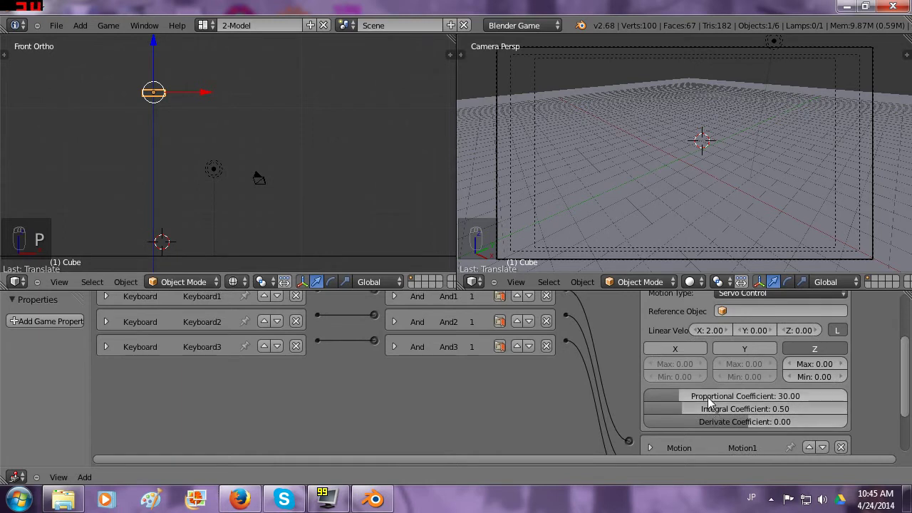
pyautogui.moveTo(719, 419); pyautogui.dragTo(758, 425)
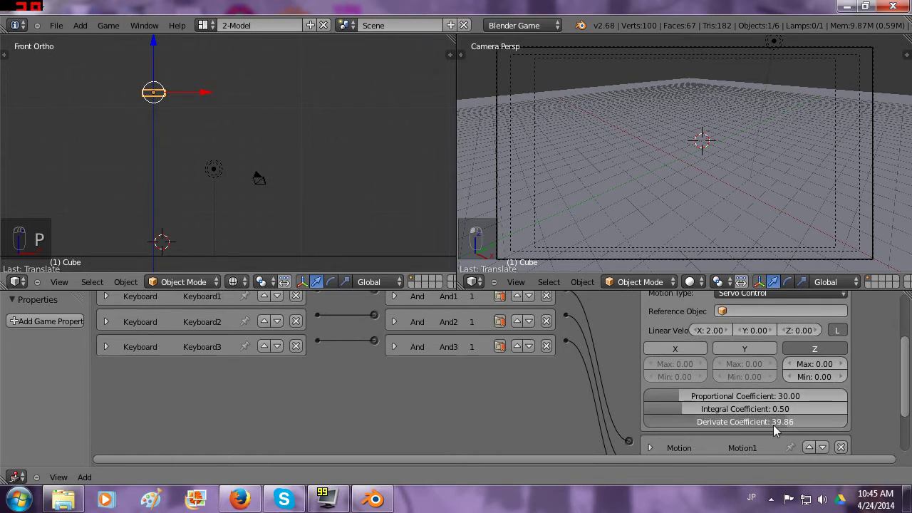
pyautogui.press('p')
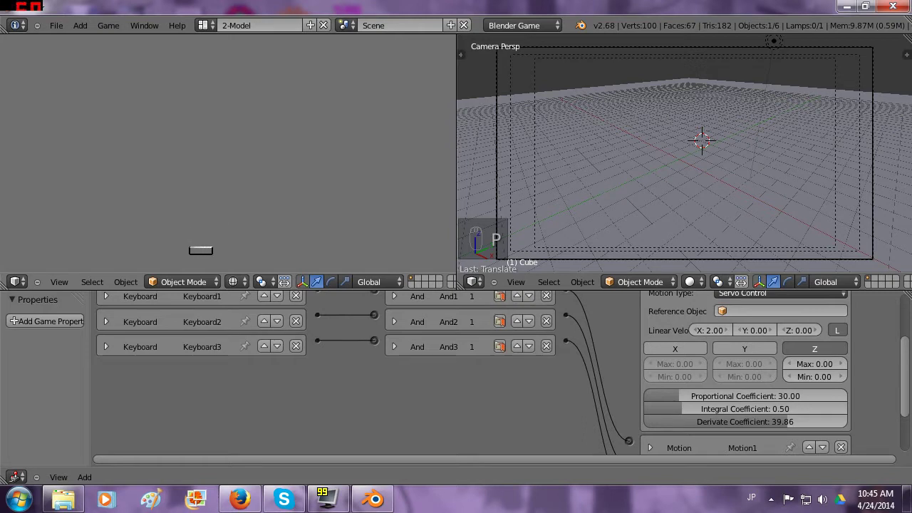
pyautogui.press('Escape')
# Step: Try a derivate coefficient of 100 in a game test run, and set it to -18.92 after stopping
pyautogui.moveTo(752, 422); pyautogui.dragTo(497, 369)
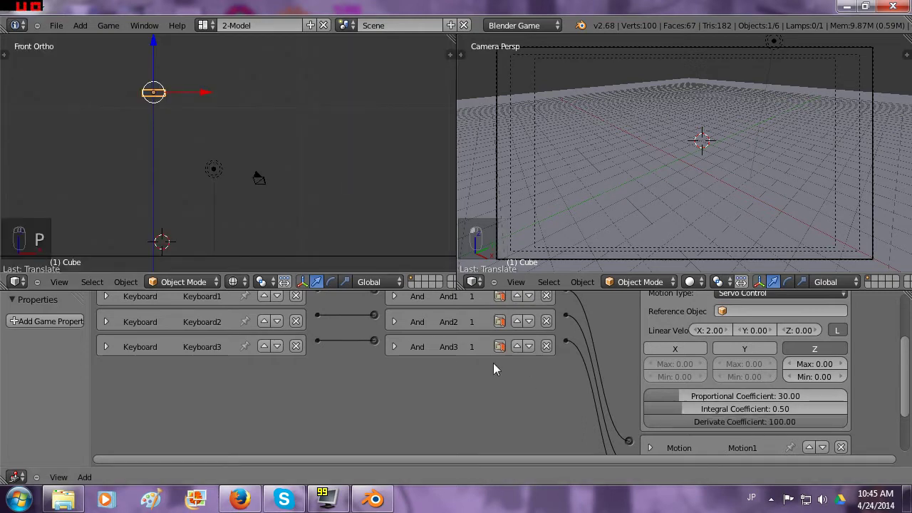
pyautogui.press('p')
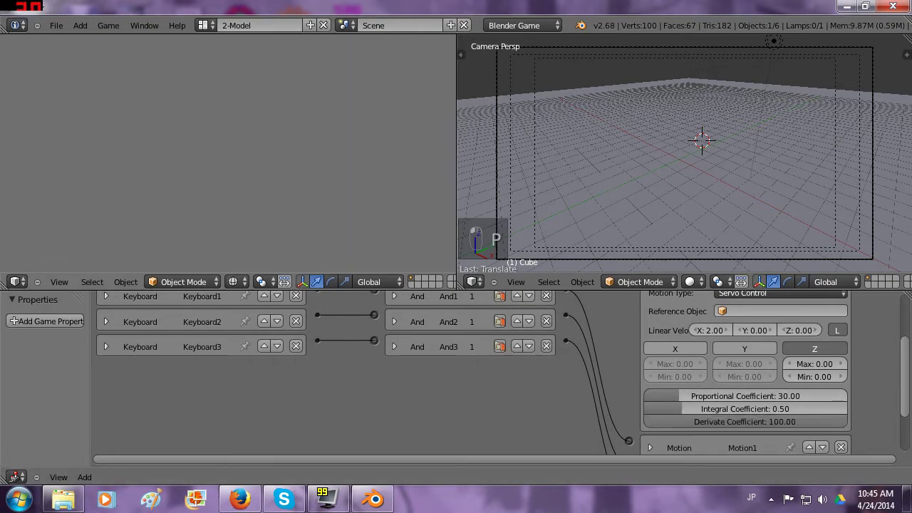
pyautogui.press('Escape')
pyautogui.moveTo(746, 427); pyautogui.dragTo(632, 426)
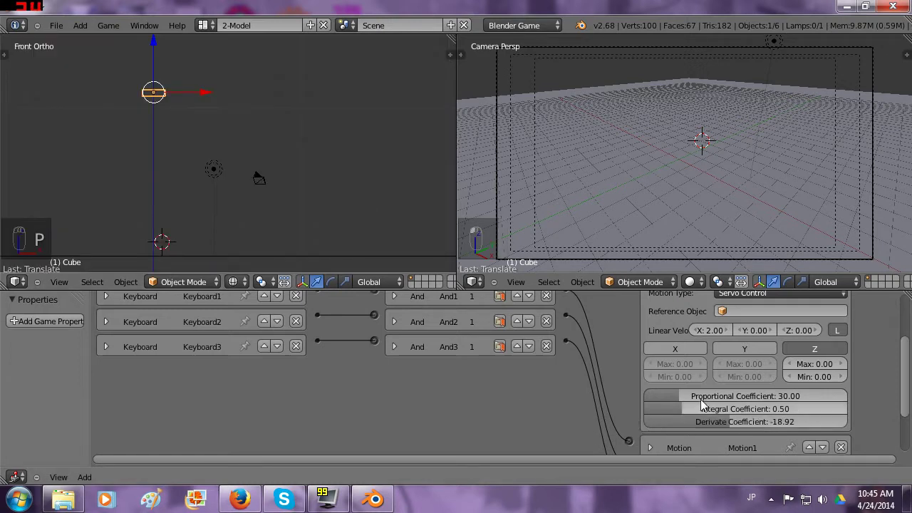
# Step: Try the servo's X force limit with a minimum of 3.34 in a test run, and turn the limit off again
pyautogui.click(683, 351)
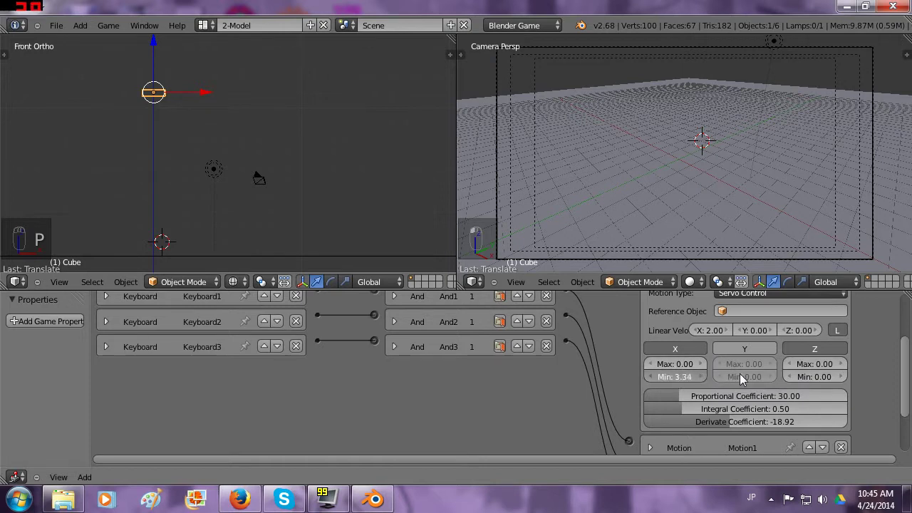
pyautogui.press('p')
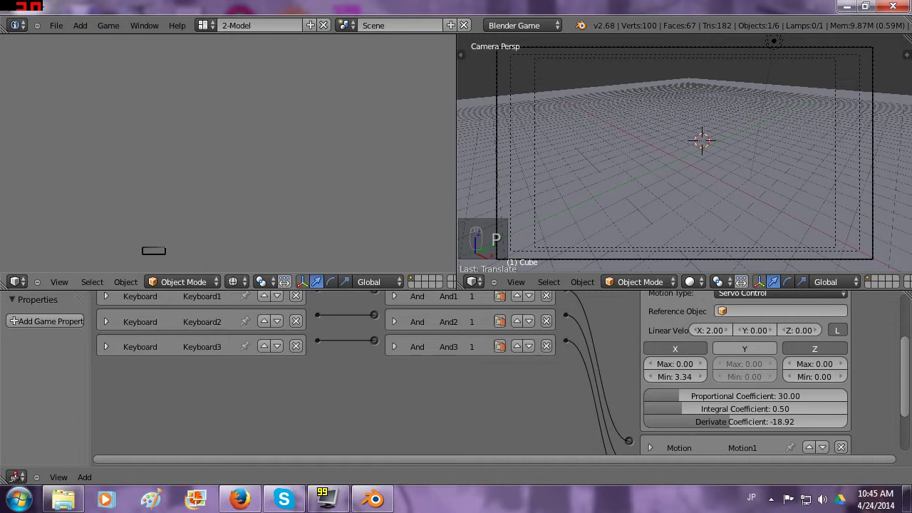
pyautogui.press('Escape')
pyautogui.click(678, 349)
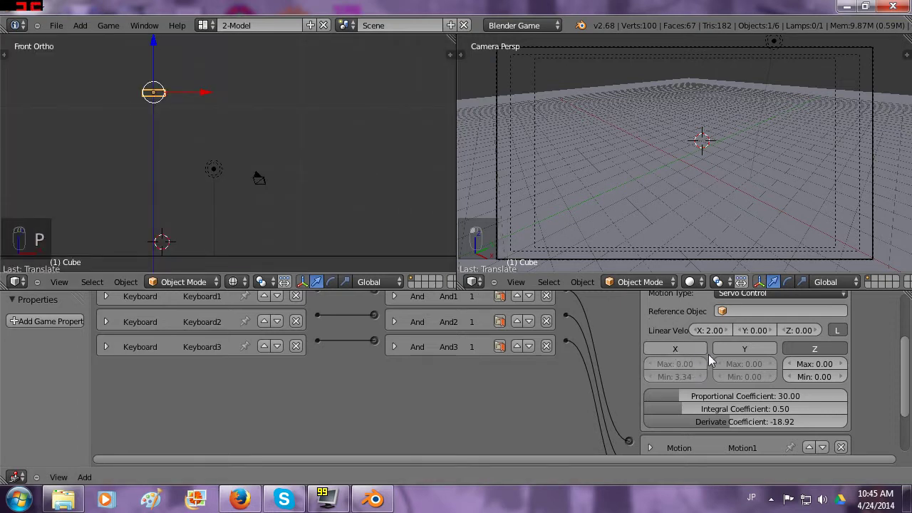
# Step: Set the servo's X linear velocity to 20 and test-run the game
pyautogui.click(714, 330)
pyautogui.write('20')
pyautogui.press('Return')
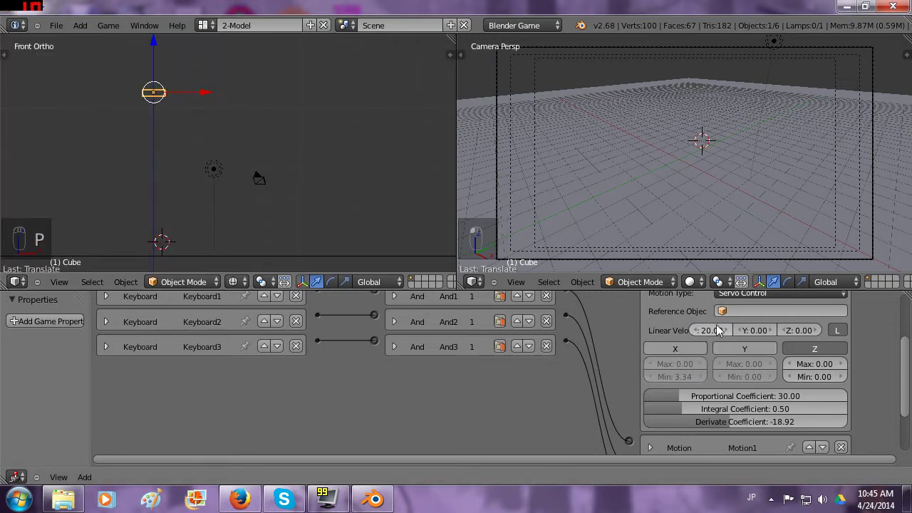
pyautogui.press('p')
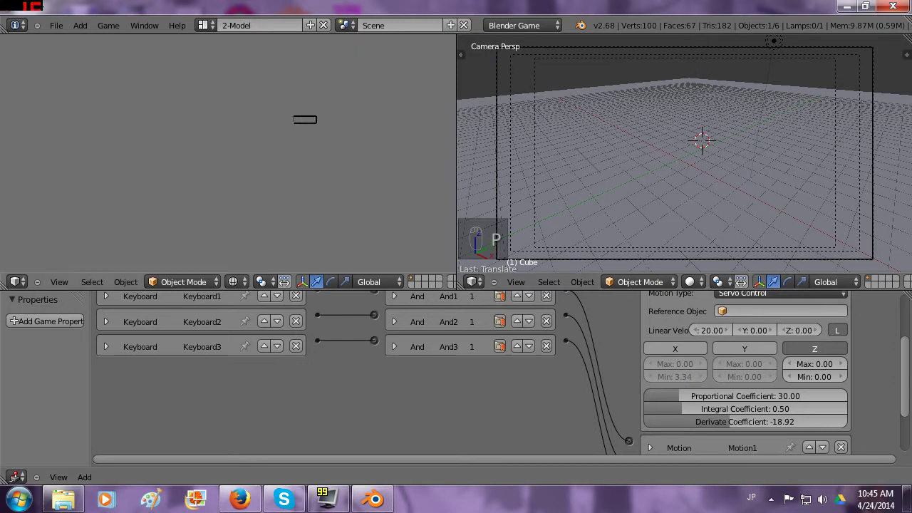
pyautogui.press('Escape')
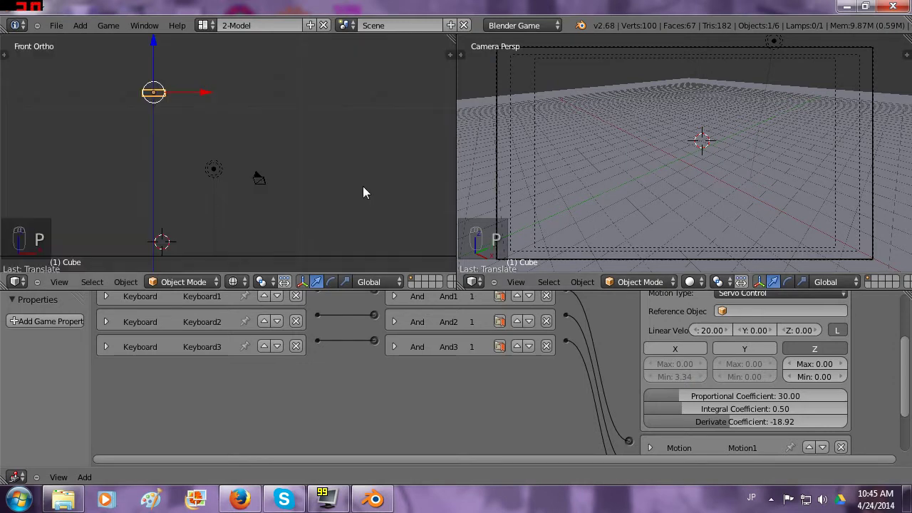
# Step: Set the servo's X linear velocity to 12 and test-run the game
pyautogui.click(710, 330)
pyautogui.write('12')
pyautogui.press('Return')
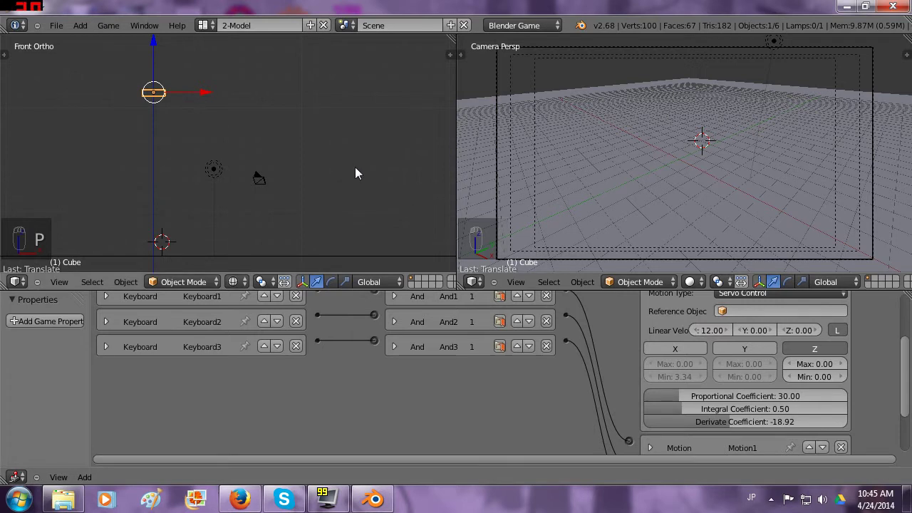
pyautogui.press('p')
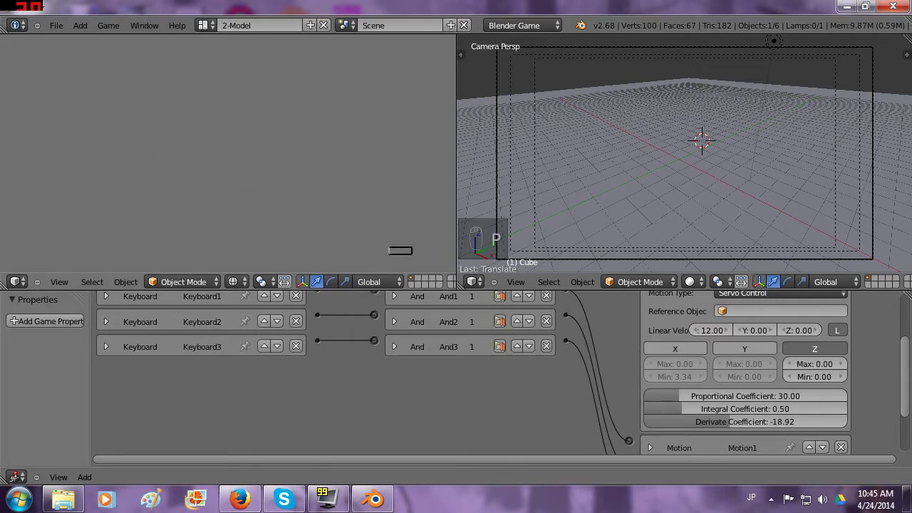
pyautogui.press('Escape')
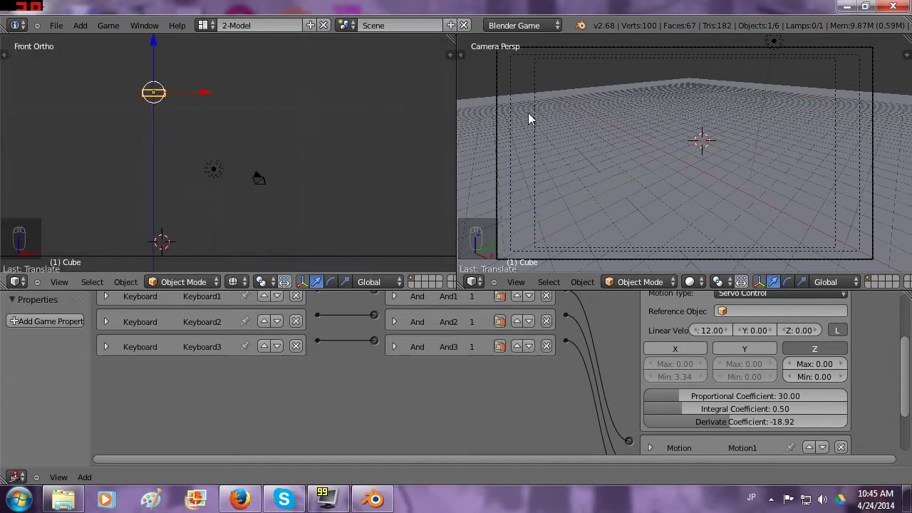
# Step: Play the game in a maximized camera view, driving and turning the cube in all directions, and restore the split layout after stopping
pyautogui.hotkey('ctrl', 'Up')
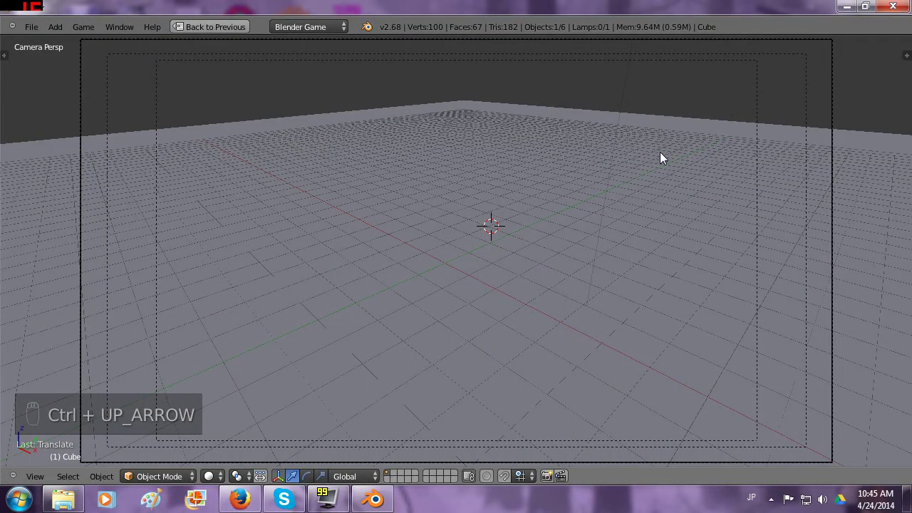
pyautogui.press('p')
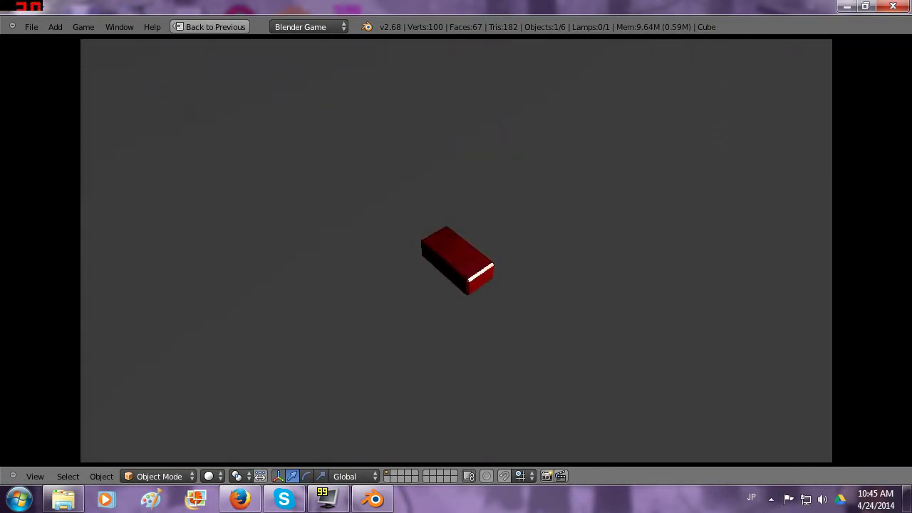
pyautogui.press('Left')
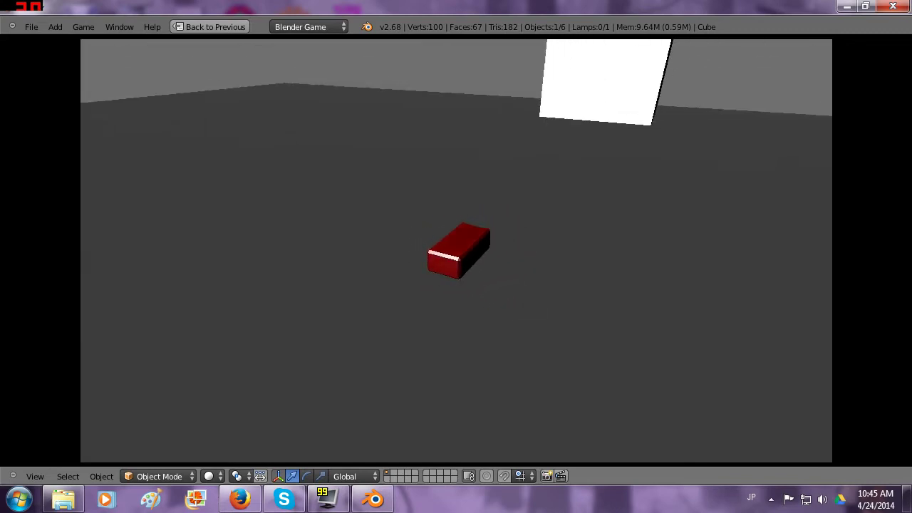
pyautogui.press('Left')
pyautogui.press('Up')
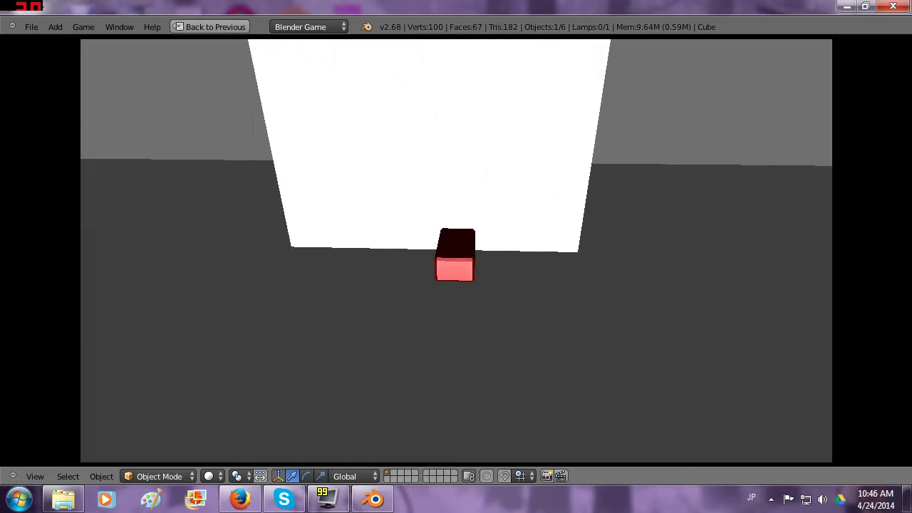
pyautogui.press('Down')
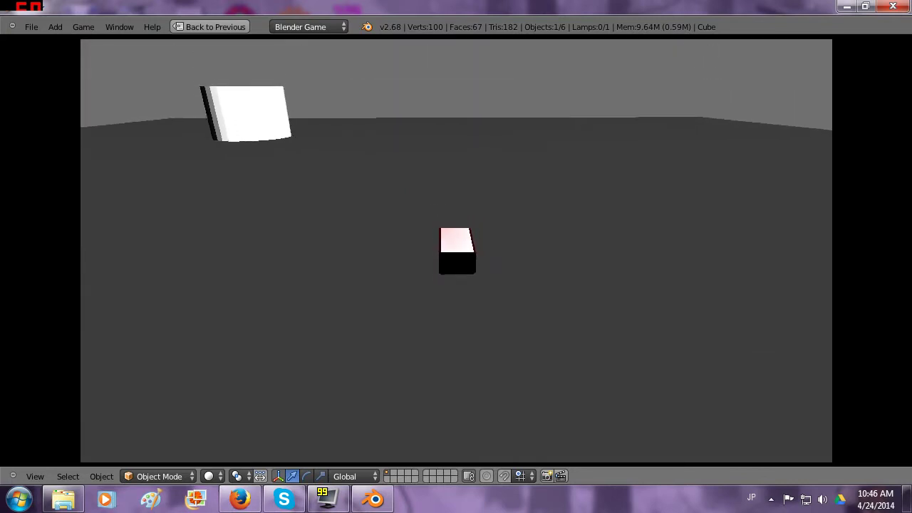
pyautogui.press('Right')
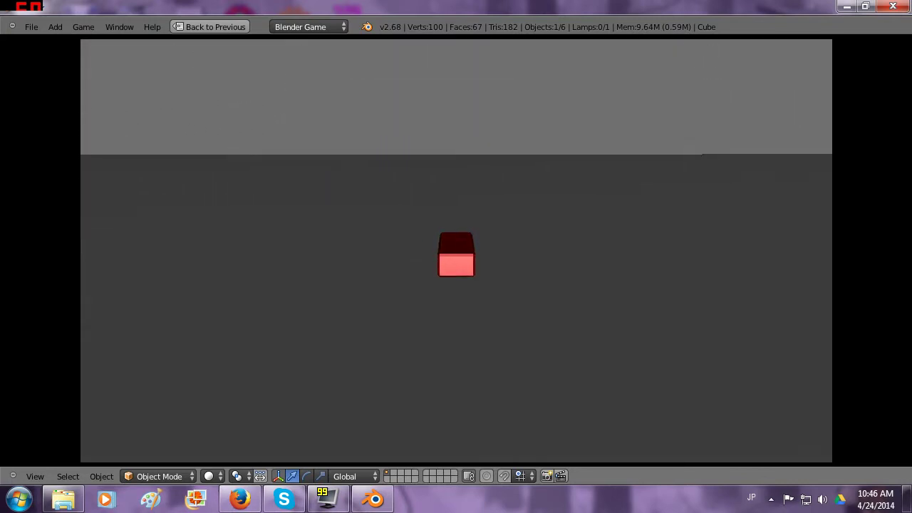
pyautogui.press('Up')
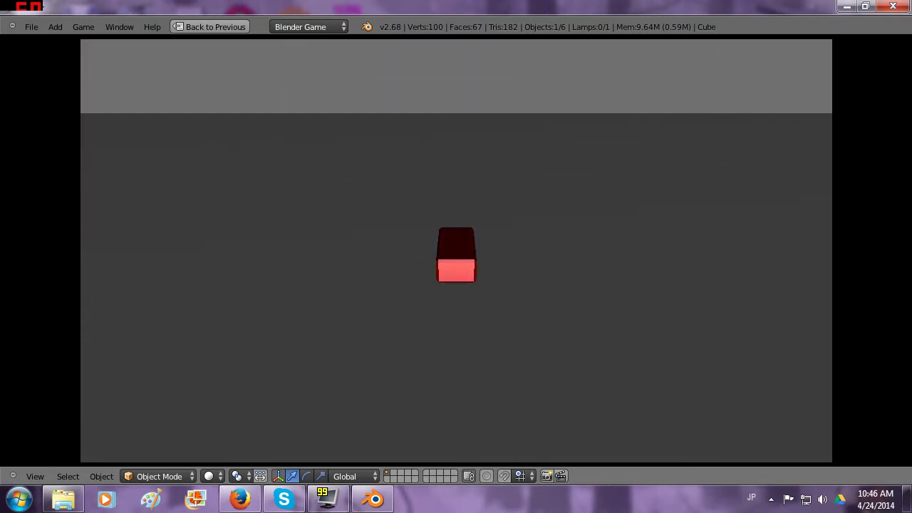
pyautogui.press('Up')
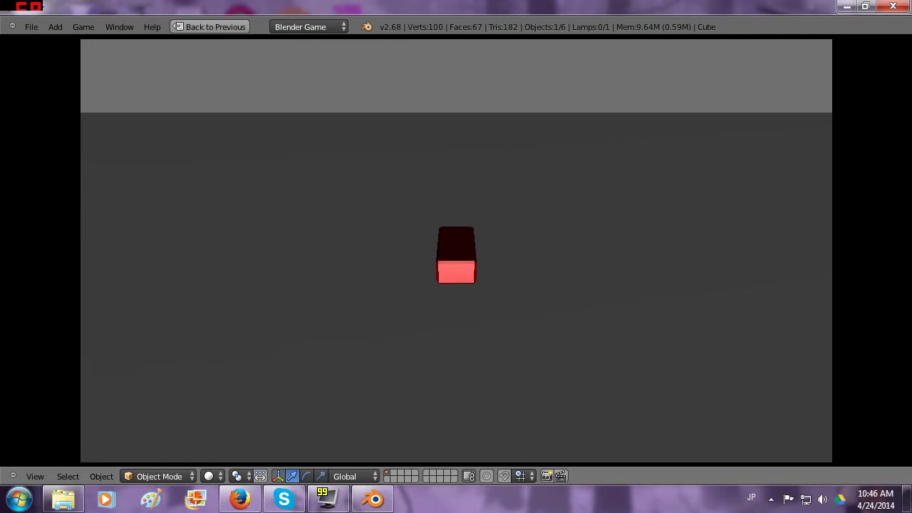
pyautogui.press('Up')
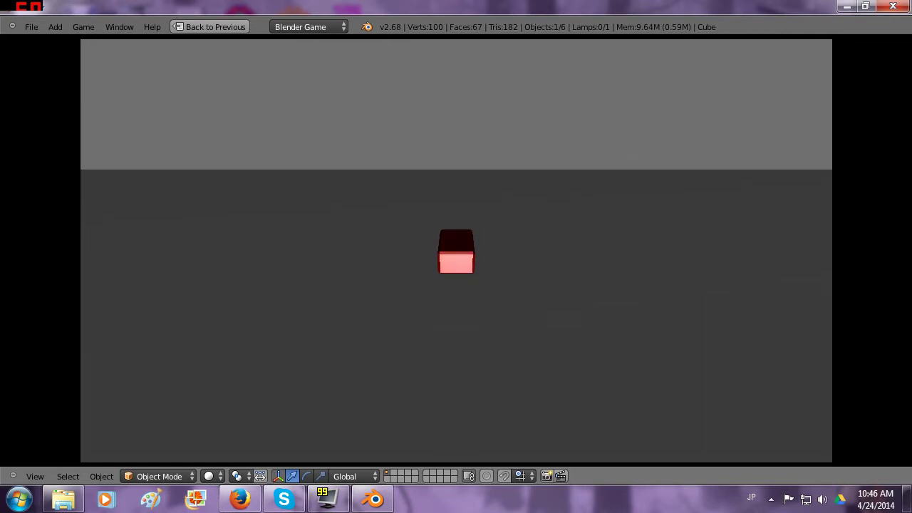
pyautogui.press('Down')
pyautogui.press('Up')
pyautogui.press('Down')
pyautogui.press('Down')
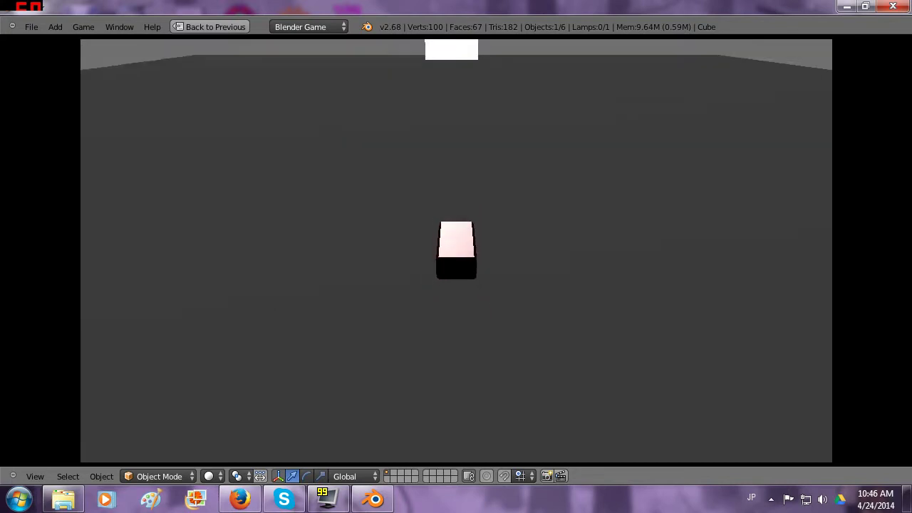
pyautogui.press('Up')
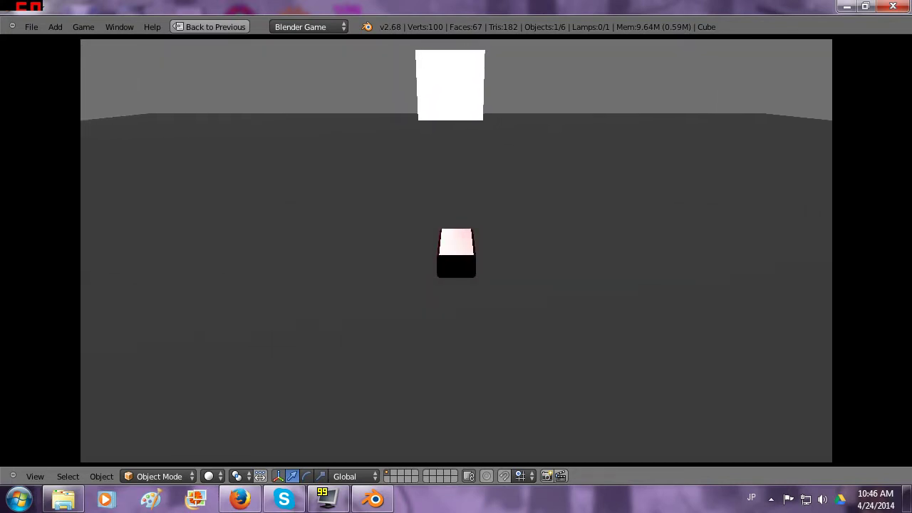
pyautogui.press('Up')
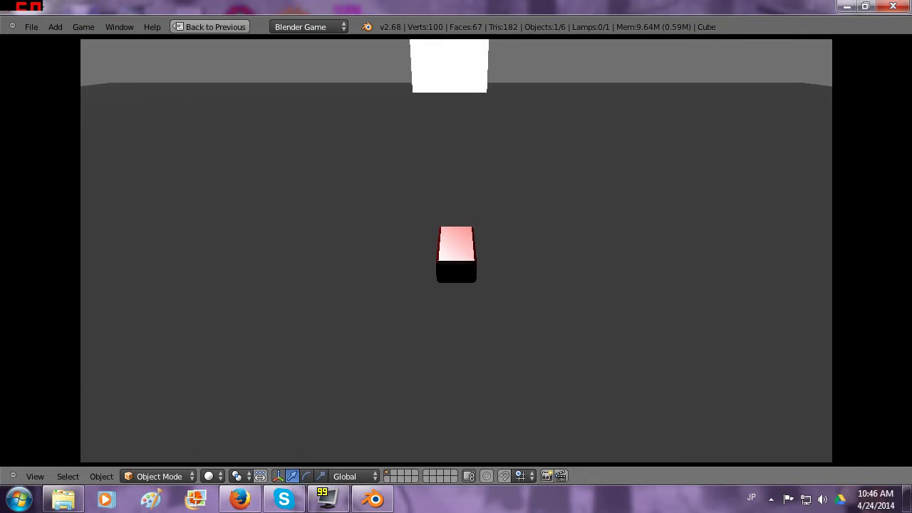
pyautogui.press('Down')
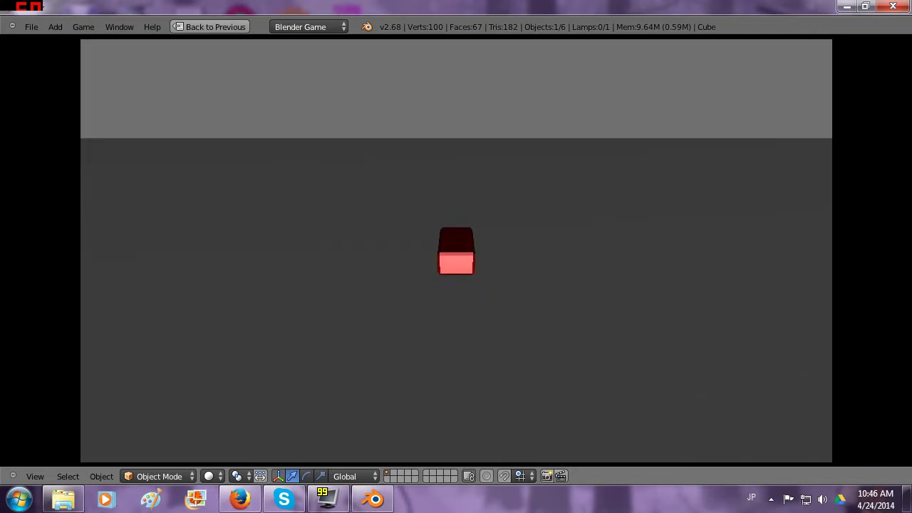
pyautogui.press('Up')
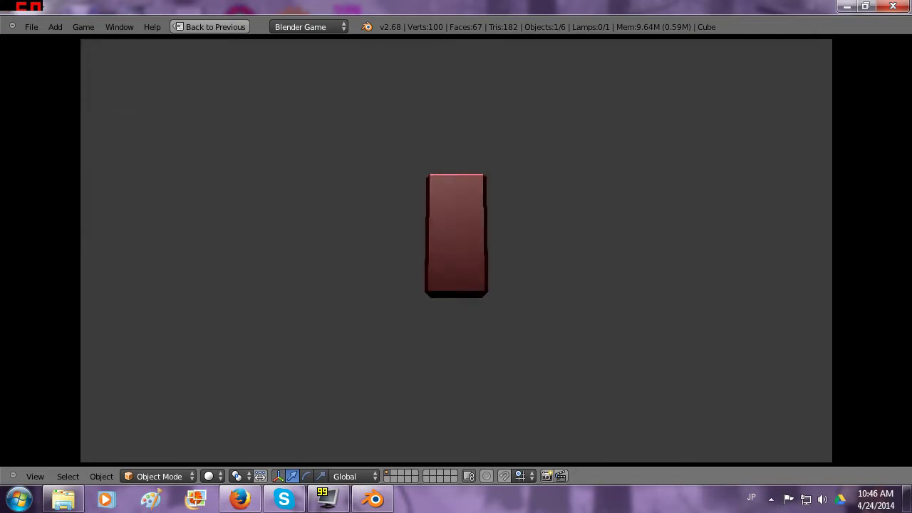
pyautogui.press('Up')
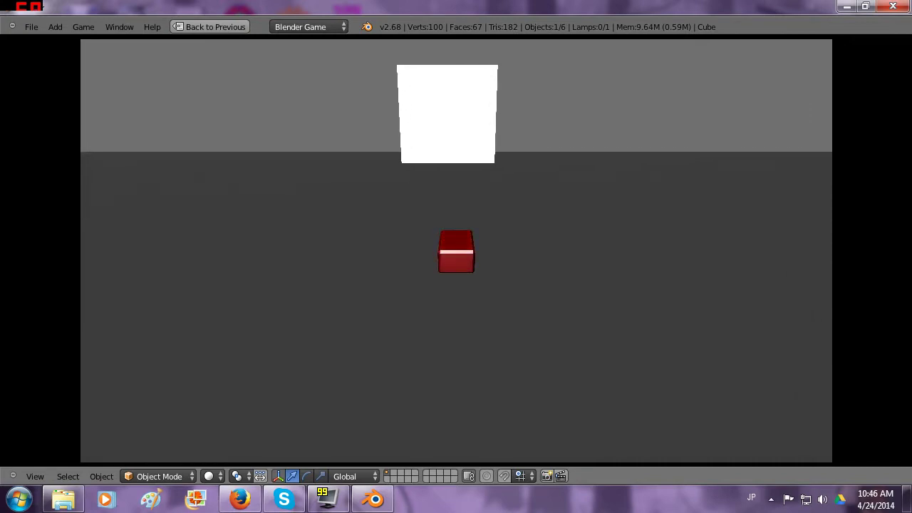
pyautogui.press('Up')
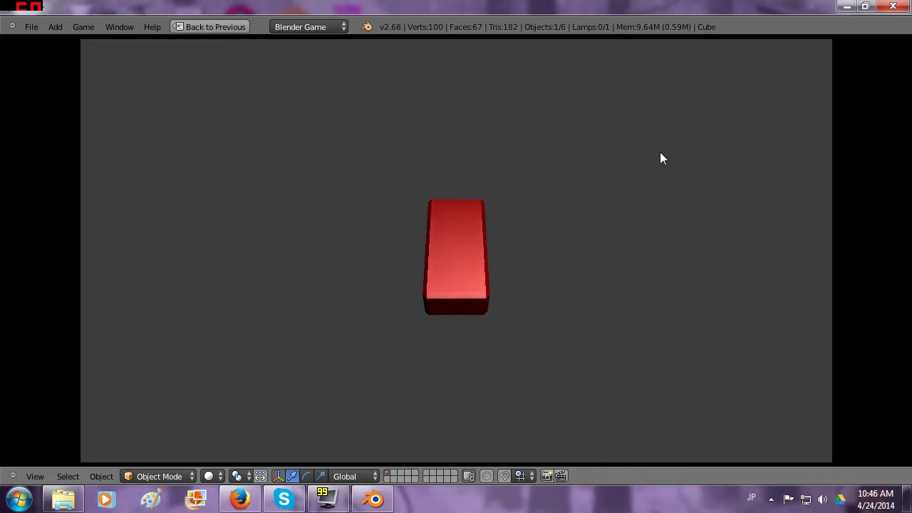
pyautogui.press('Escape')
pyautogui.hotkey('ctrl', 'Up')
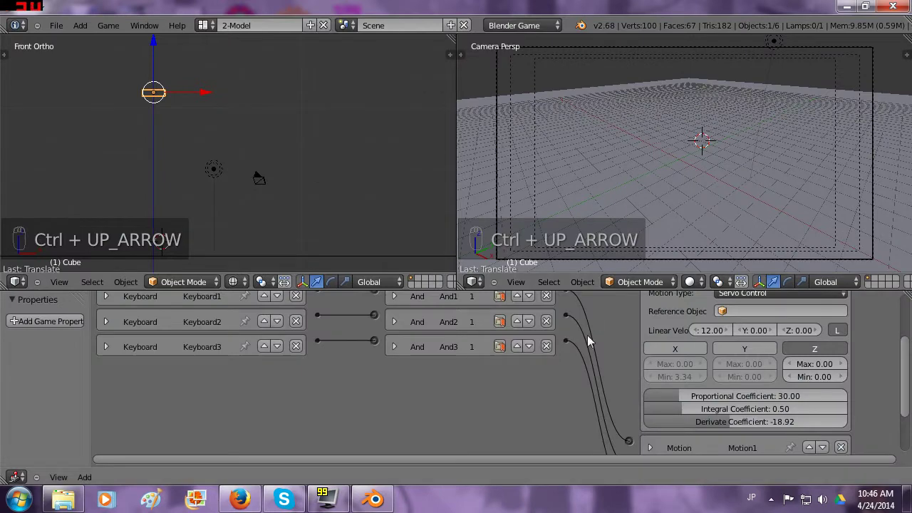
# Step: Collapse the first motion actuator, expand Motion1, and change its motion type to Servo Control
pyautogui.scroll(-2, 581, 391)
pyautogui.scroll(4, 570, 342)
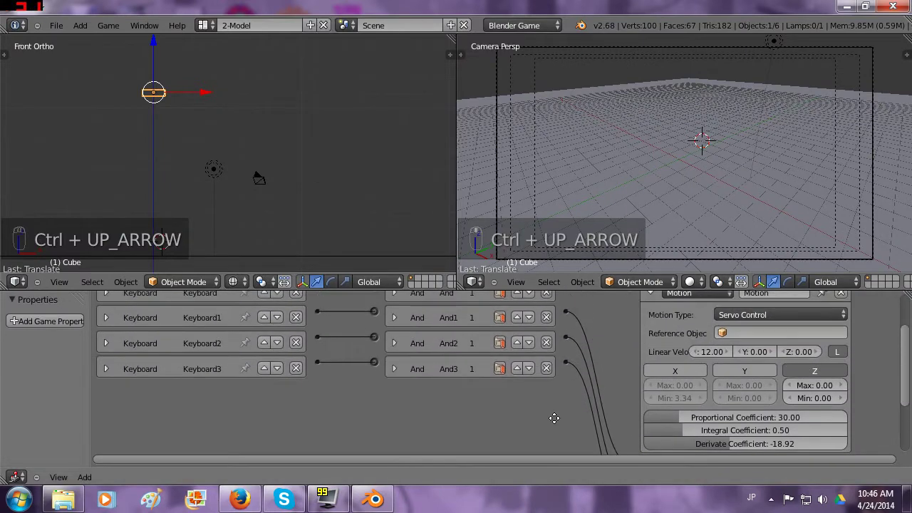
pyautogui.scroll(2, 585, 424)
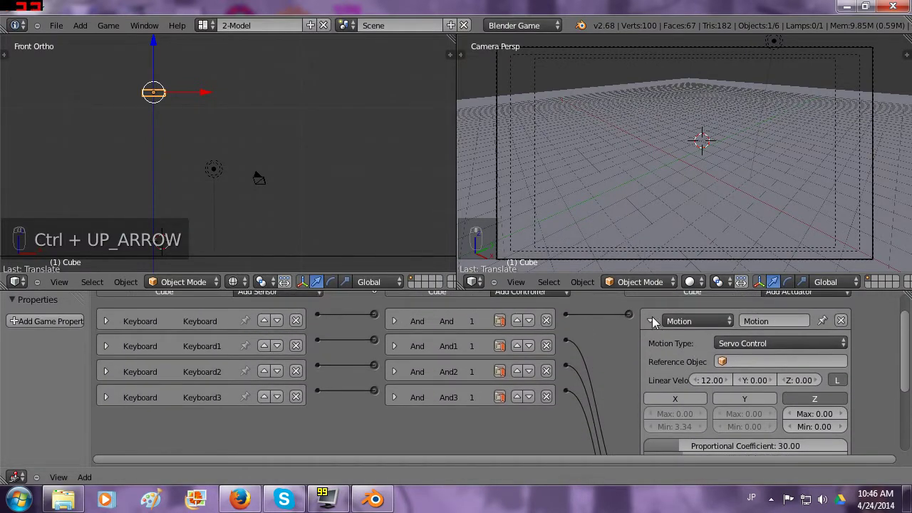
pyautogui.click(651, 322)
pyautogui.click(649, 377)
pyautogui.scroll(-2, 618, 357)
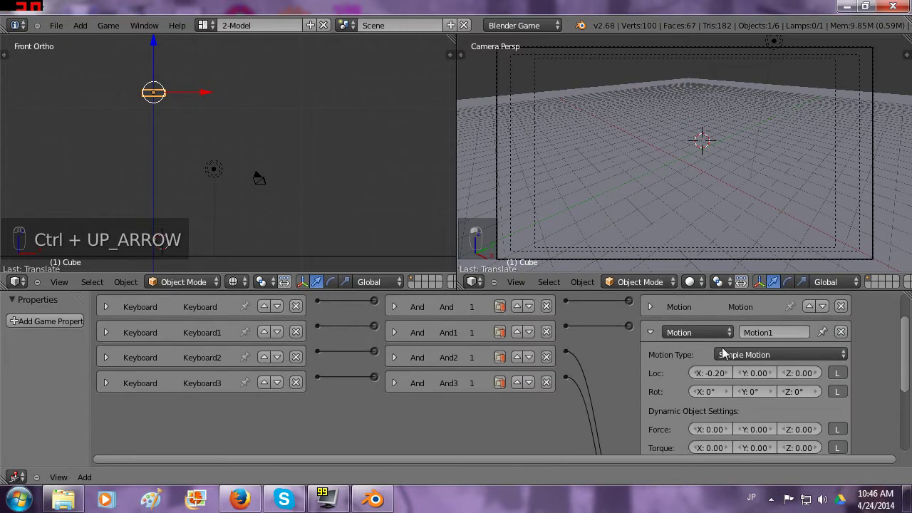
pyautogui.click(723, 354)
pyautogui.click(735, 327)
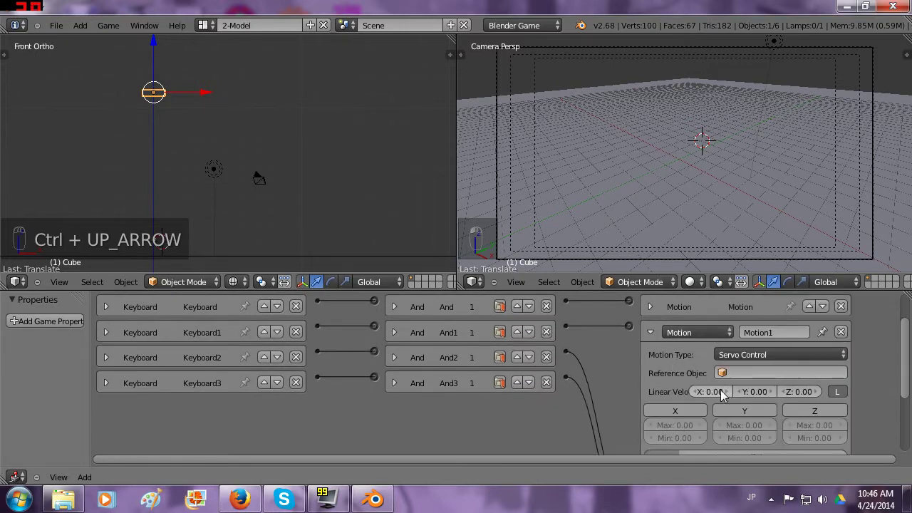
# Step: Set Motion1's X linear velocity to -12 and enable its Z force limit
pyautogui.press('KP_Subtract')
pyautogui.press('KP_1')
pyautogui.press('KP_2')
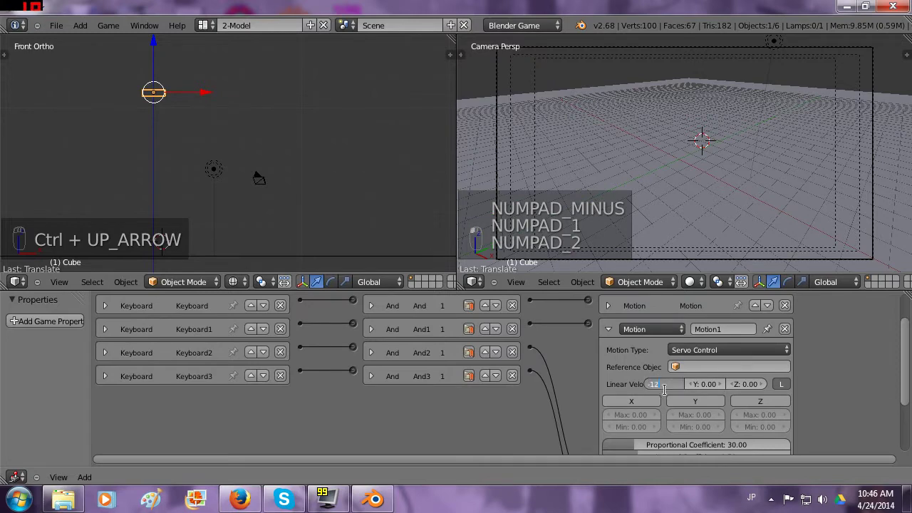
pyautogui.press('Return')
pyautogui.click(761, 401)
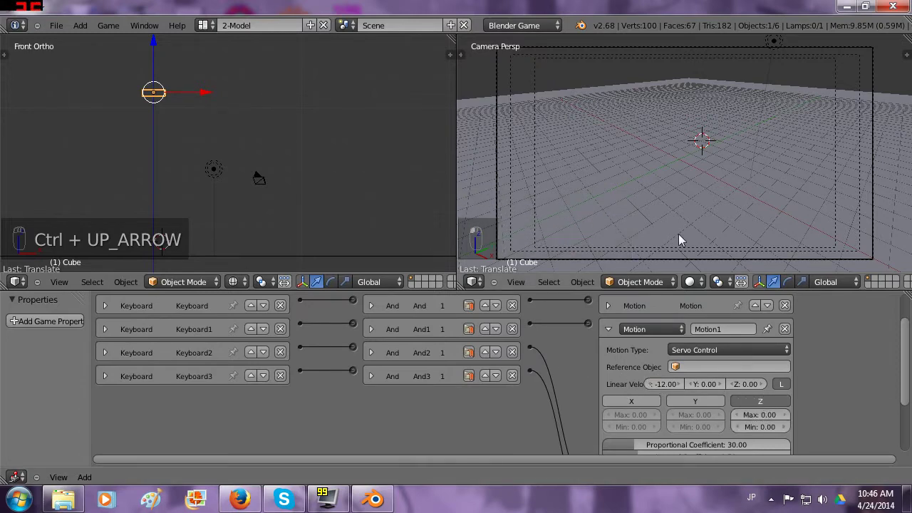
pyautogui.moveTo(587, 368); pyautogui.dragTo(585, 389, button='middle')
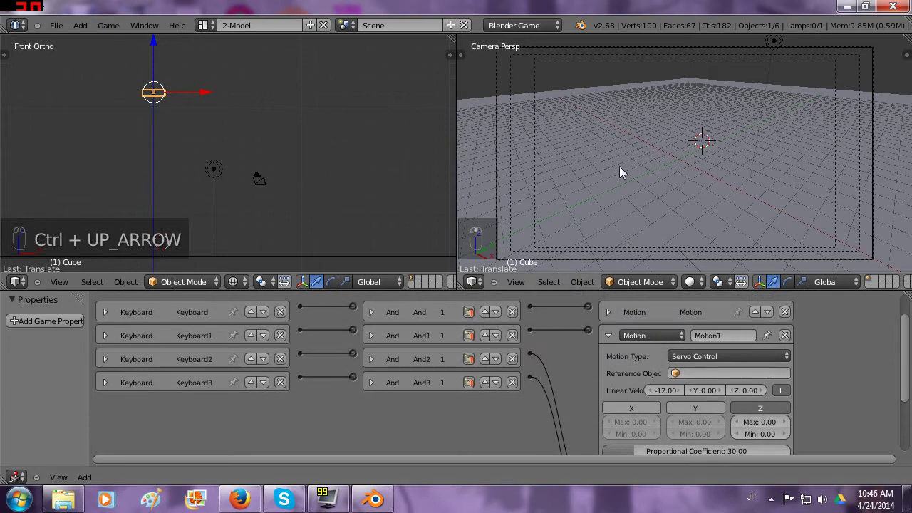
# Step: Play the game in a maximized camera view, testing the cube's forward, reverse and turning movement, and stop the game
pyautogui.hotkey('ctrl', 'Up')
pyautogui.press('p')
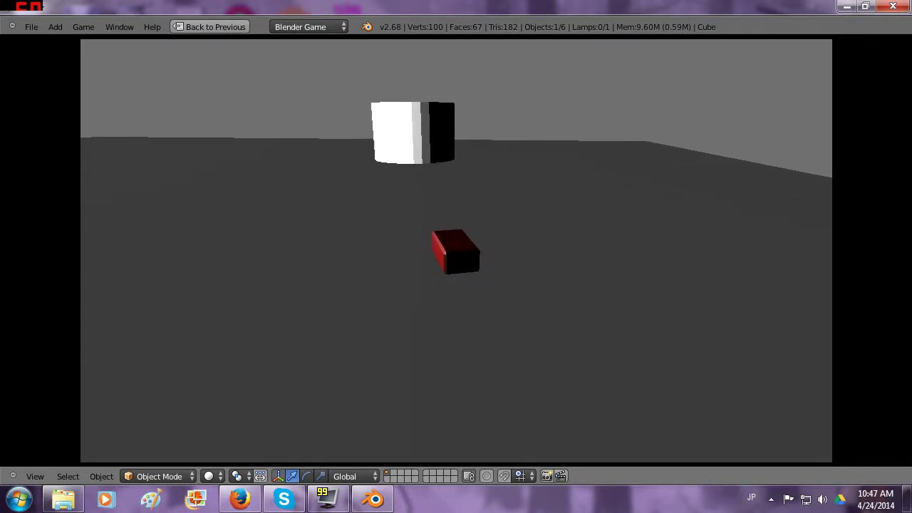
pyautogui.press('Up')
pyautogui.press('Right')
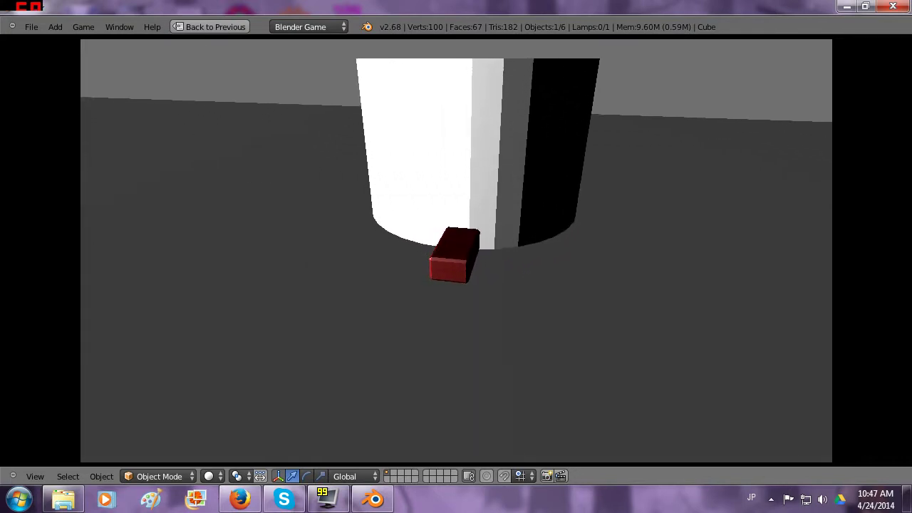
pyautogui.press('Down')
pyautogui.press('Up')
pyautogui.press('Down')
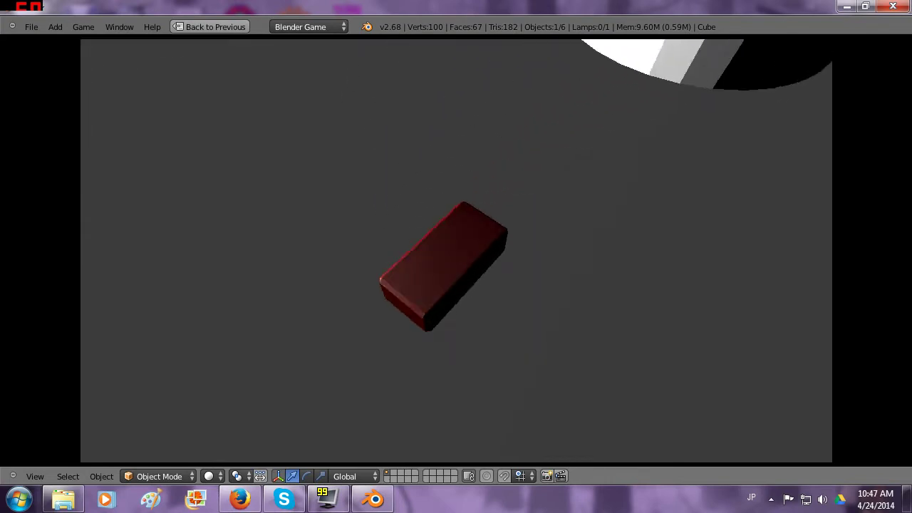
pyautogui.press('Up')
pyautogui.press('Down')
pyautogui.press('Up')
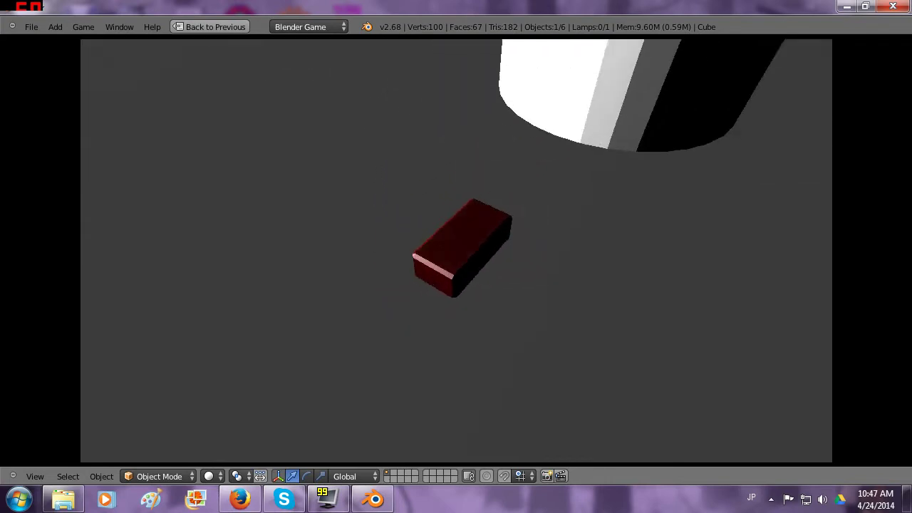
pyautogui.press('Up')
pyautogui.press('Down')
pyautogui.press('Left')
pyautogui.press('Up')
pyautogui.press('Down')
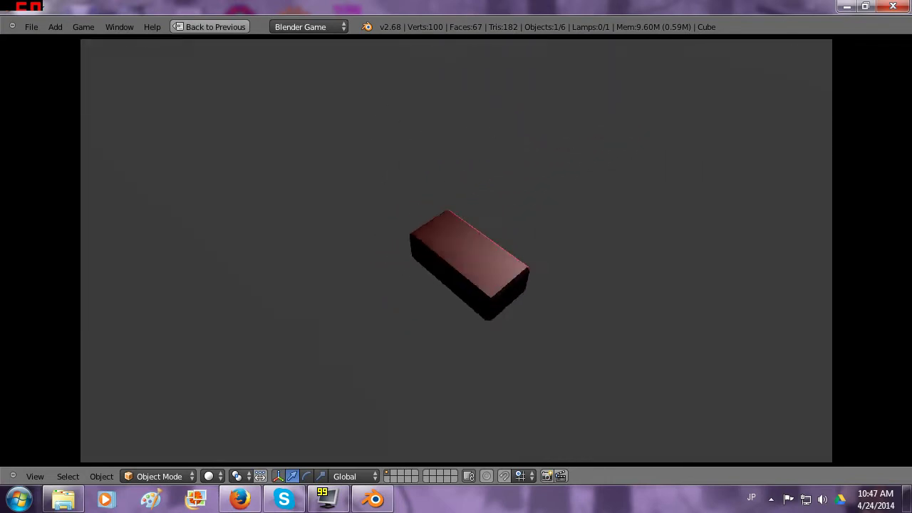
pyautogui.press('Right')
pyautogui.press('Up')
pyautogui.press('Down')
pyautogui.press('Left')
pyautogui.press('Up')
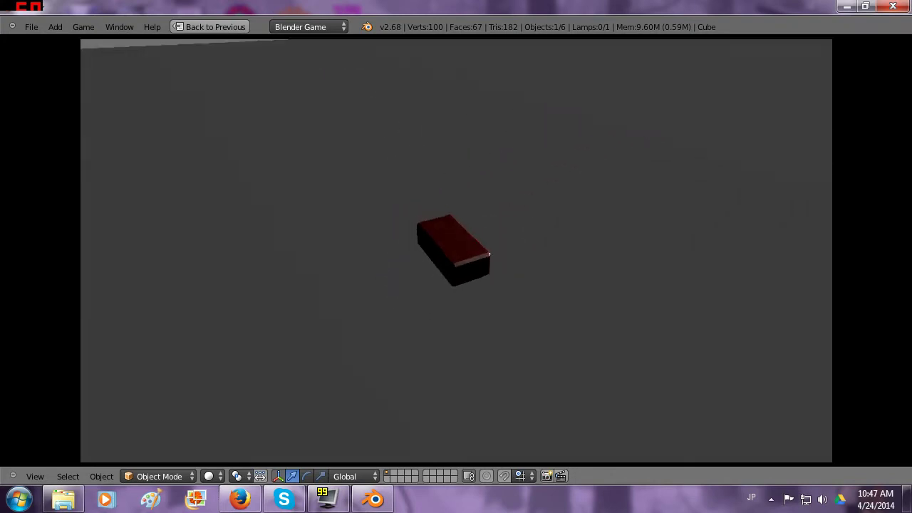
pyautogui.press('Up')
pyautogui.press('Left')
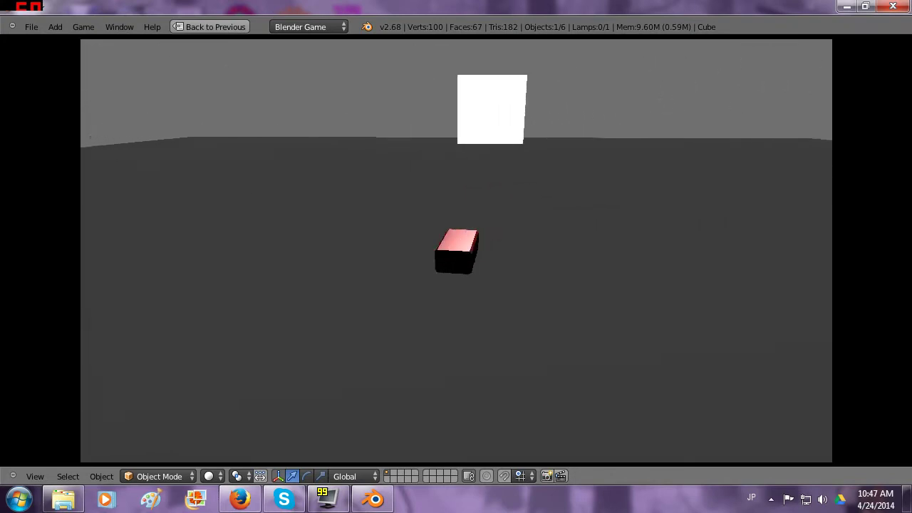
pyautogui.press('Left')
pyautogui.press('Escape')
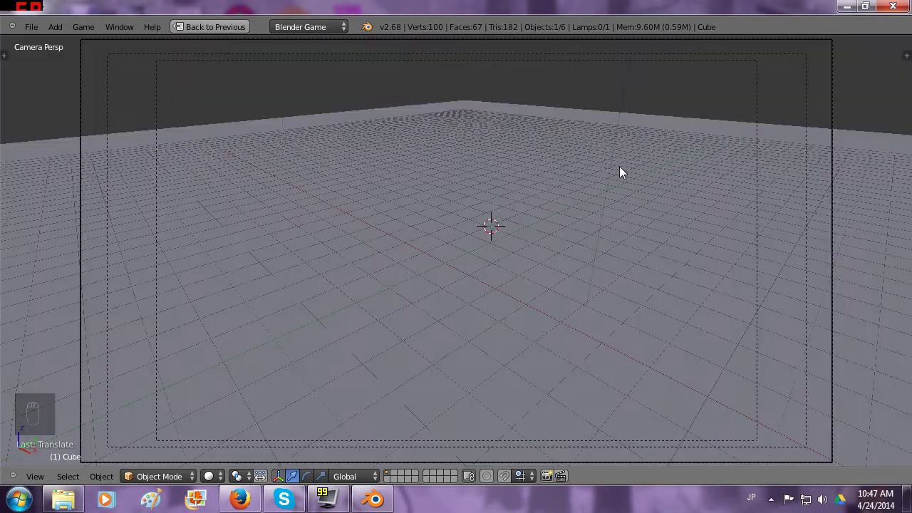
# Step: Select the ground plane, switch the front view to top orthographic in the split layout, and enter edit mode
pyautogui.rightClick(594, 184)
pyautogui.hotkey('ctrl', 'Up')
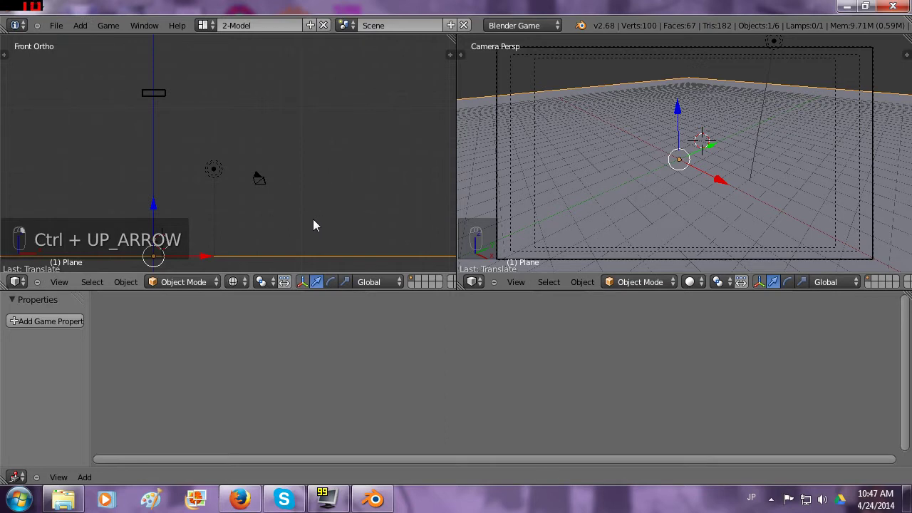
pyautogui.press('KP_7')
pyautogui.keyDown('ctrl'); pyautogui.hscroll(-3, 336, 163); pyautogui.keyUp('ctrl')
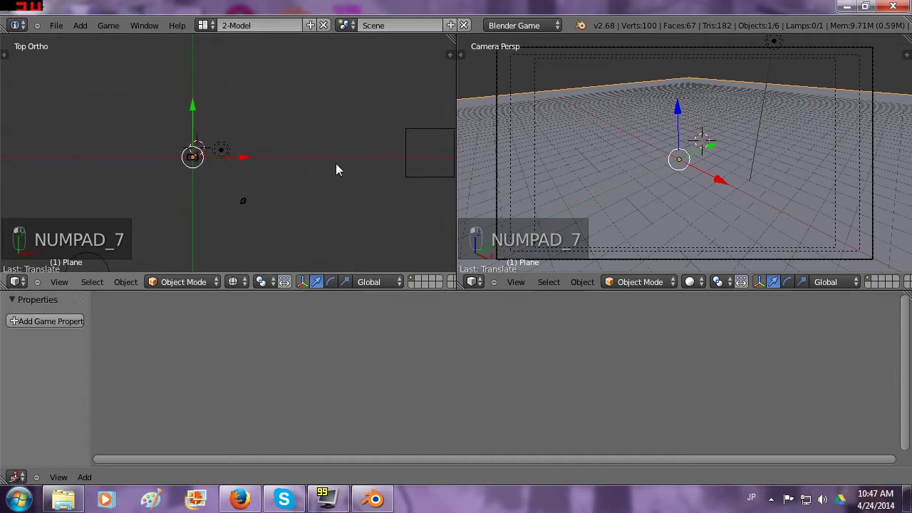
pyautogui.scroll(-3, 334, 189)
pyautogui.moveTo(520, 163); pyautogui.dragTo(754, 132, button='middle')
pyautogui.press('Tab')
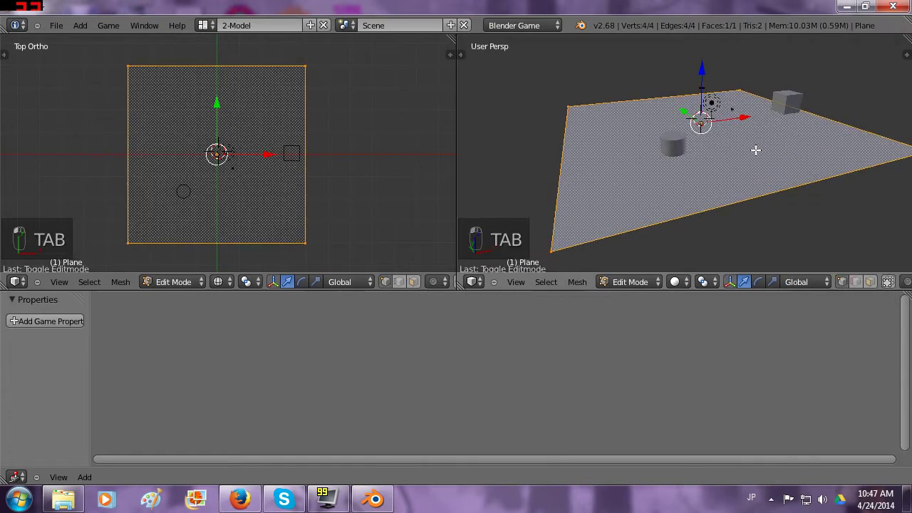
# Step: Subdivide the whole ground plane seven times in a maximized perspective view
pyautogui.hotkey('ctrl', 'Up')
pyautogui.press('w')
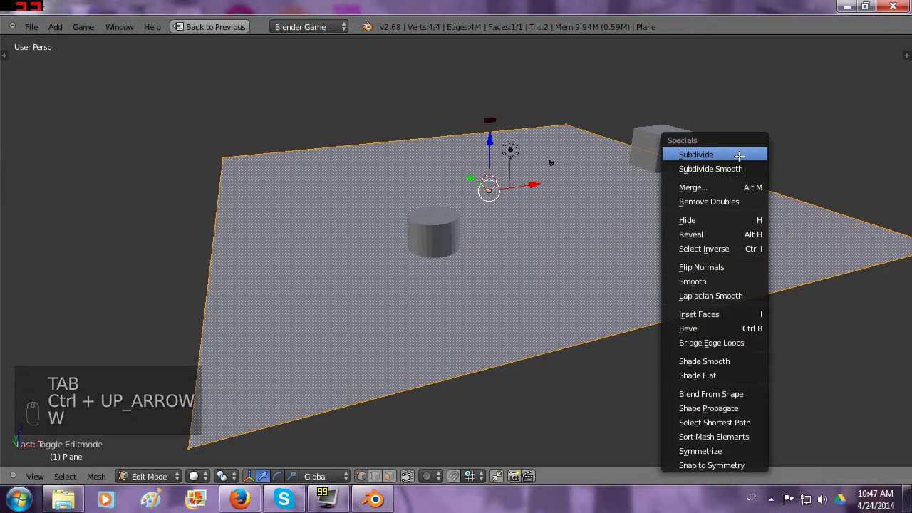
pyautogui.click(739, 156)
pyautogui.press('w')
pyautogui.click(737, 155)
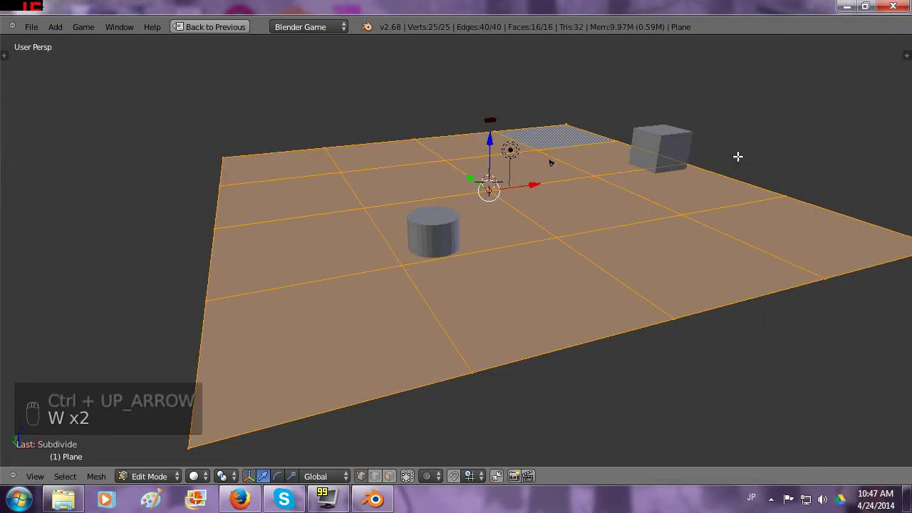
pyautogui.press('w')
pyautogui.click(738, 156)
pyautogui.press('w')
pyautogui.click(738, 156)
pyautogui.press('w')
pyautogui.click(737, 156)
pyautogui.press('w')
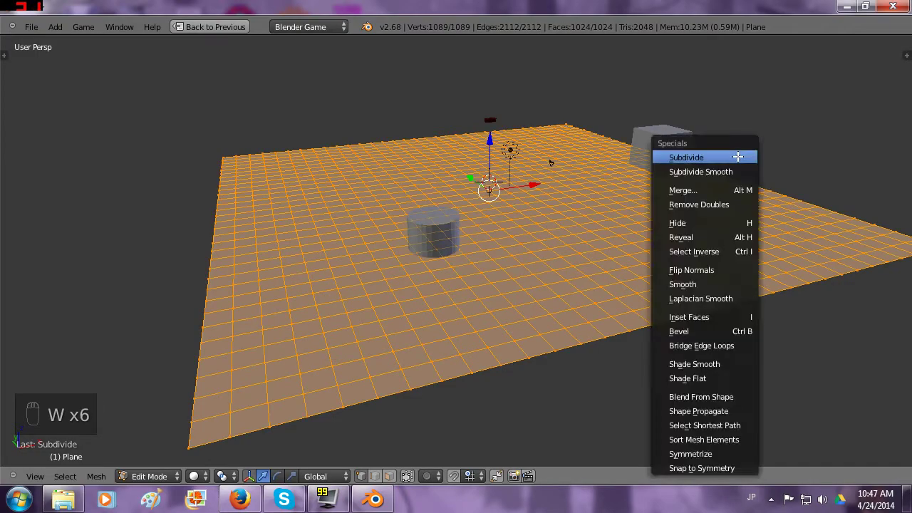
pyautogui.click(737, 156)
pyautogui.press('w')
pyautogui.click(738, 156)
# Step: Scale the subdivided ground mesh by a factor of 2
pyautogui.moveTo(745, 144); pyautogui.dragTo(703, 159, button='middle')
pyautogui.scroll(-4, 701, 214)
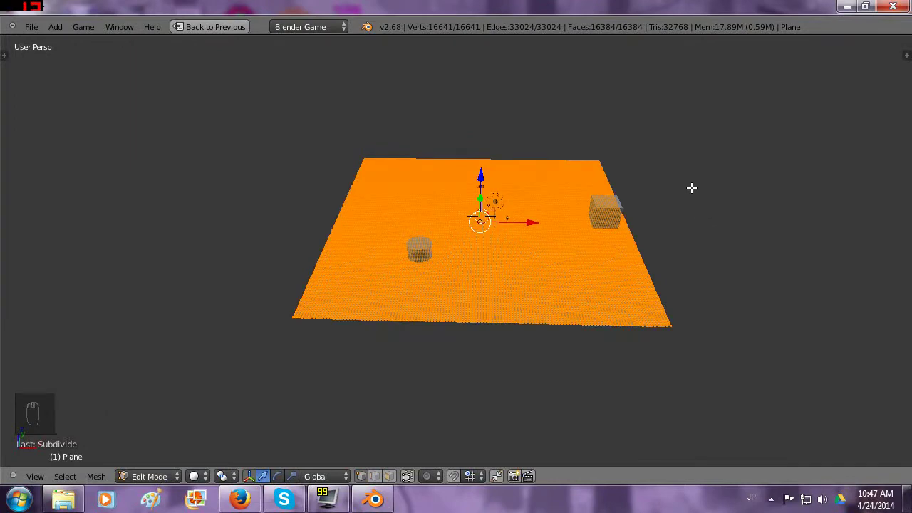
pyautogui.write('s2')
pyautogui.press('Return')
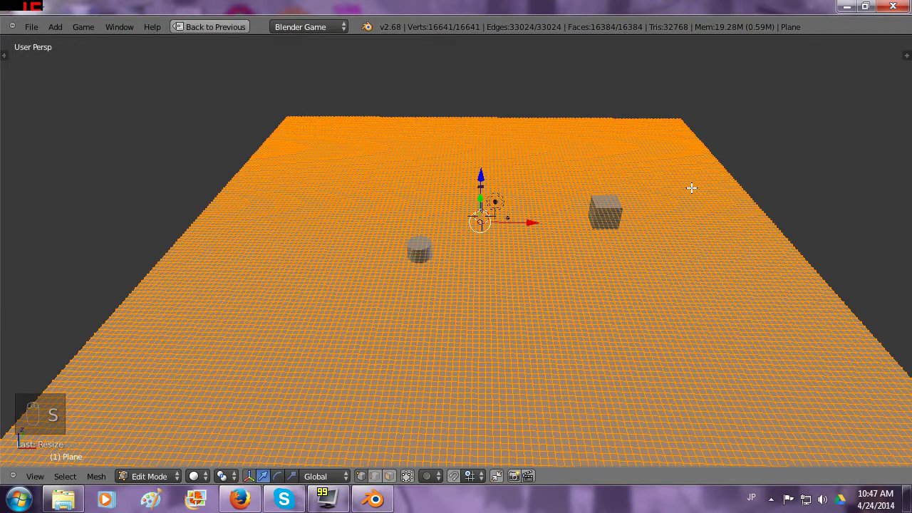
# Step: Switch the ground mesh to face selection and select a single face in the foreground
pyautogui.moveTo(690, 182); pyautogui.dragTo(606, 159, button='middle')
pyautogui.scroll(6, 613, 150)
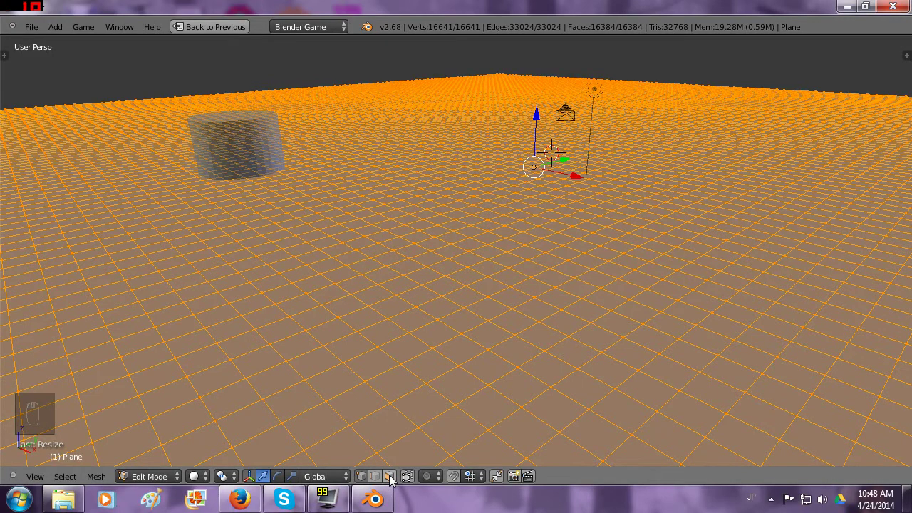
pyautogui.rightClick(389, 404)
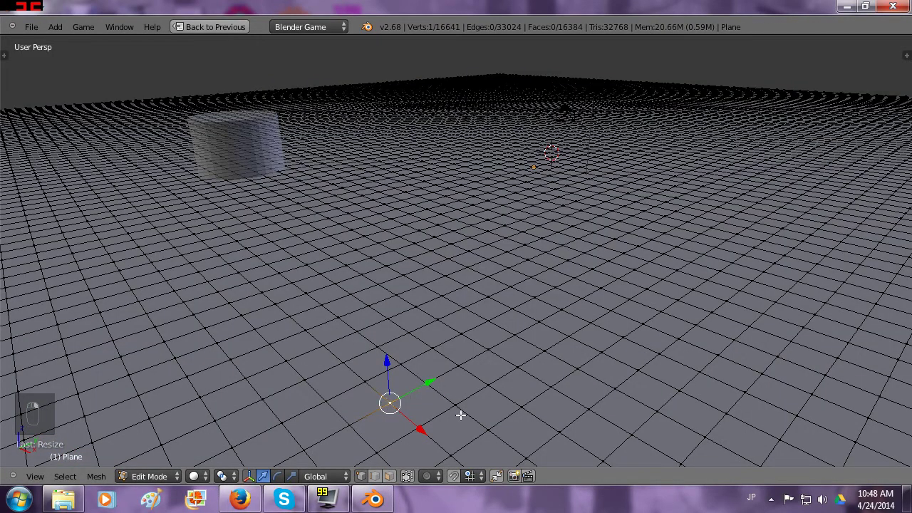
pyautogui.click(389, 477)
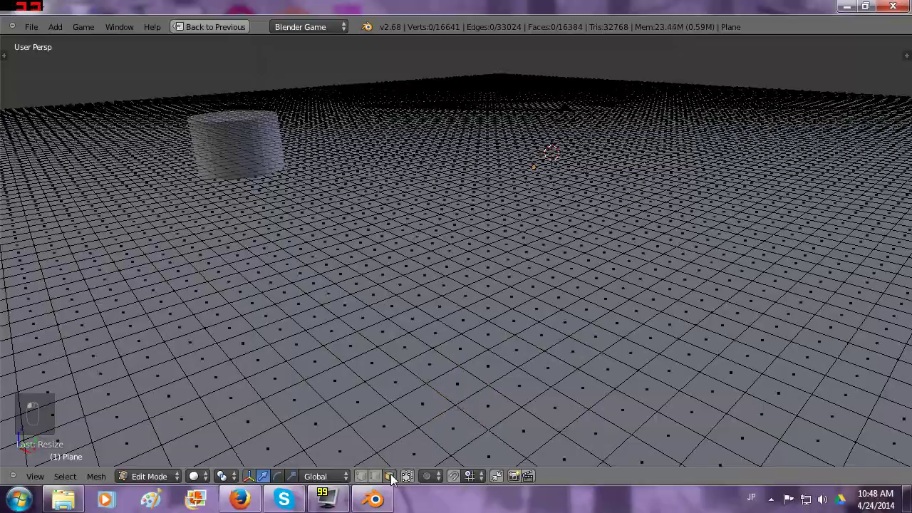
pyautogui.rightClick(420, 404)
# Step: Try to extrude the selected foreground face upward, and undo the extrusion
pyautogui.press('e')
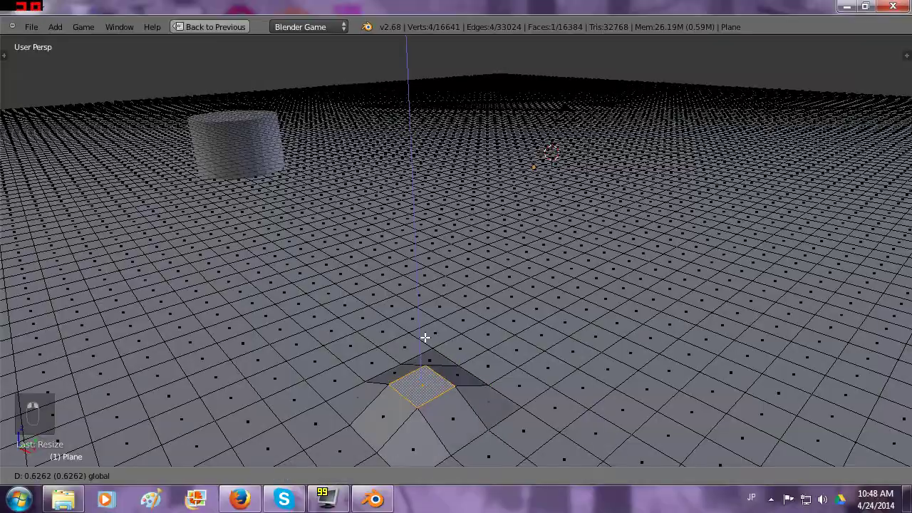
pyautogui.click(427, 330)
pyautogui.hotkey('ctrl', 'z')
# Step: Box-select a rectangular patch of ground faces, extrude it upward together with the selected single face, and leave edit mode in the split layout
pyautogui.moveTo(430, 328); pyautogui.dragTo(460, 284, button='middle')
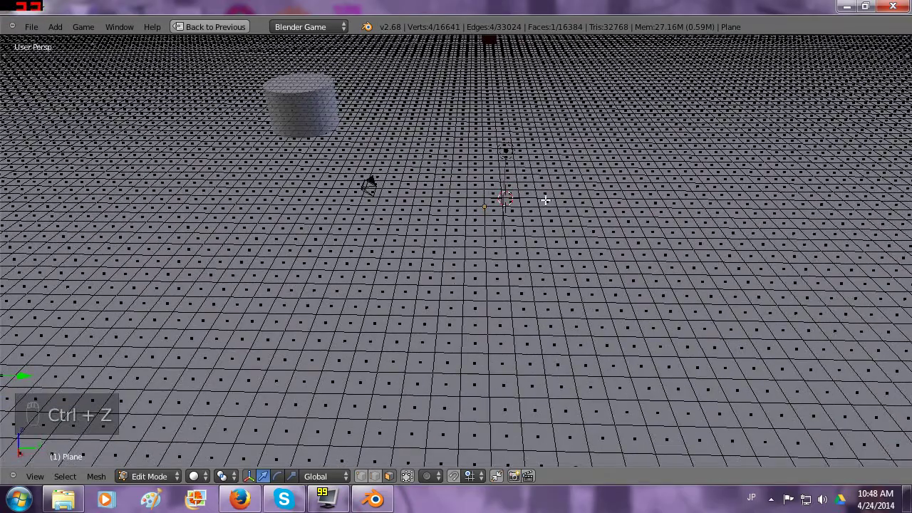
pyautogui.press('b')
pyautogui.moveTo(606, 127); pyautogui.dragTo(748, 276)
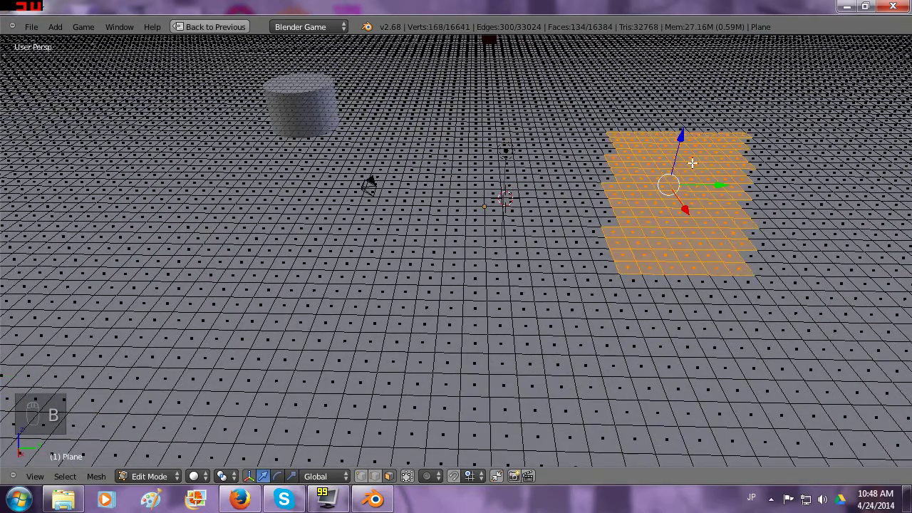
pyautogui.press('e')
pyautogui.click(686, 136)
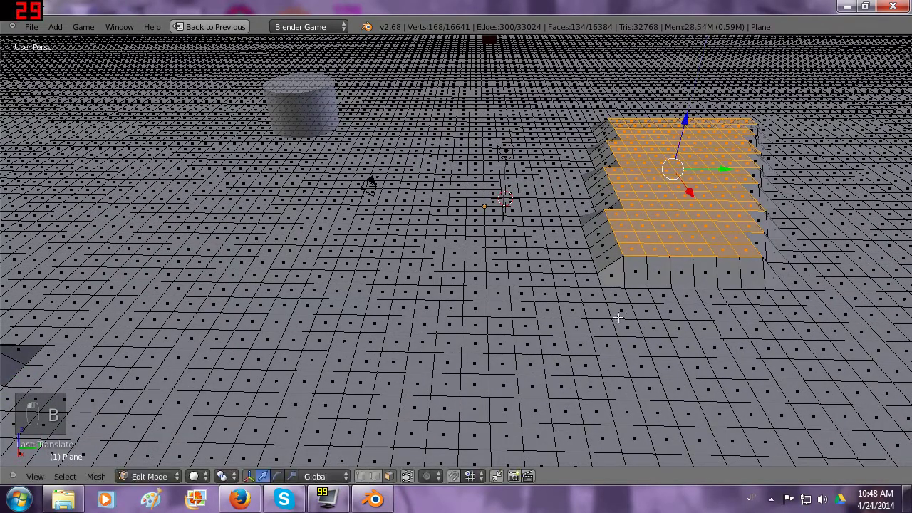
pyautogui.moveTo(619, 318); pyautogui.dragTo(659, 296, button='middle')
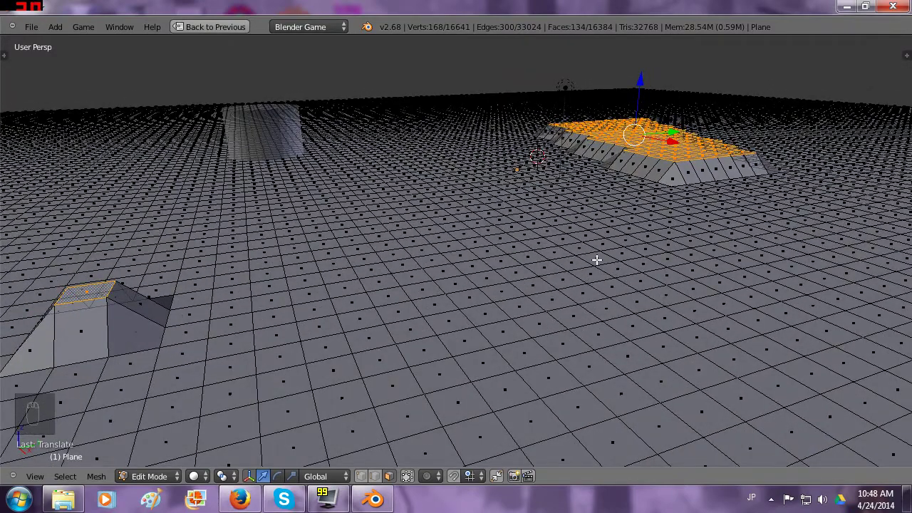
pyautogui.hotkey('ctrl', 'Up')
pyautogui.press('Tab')
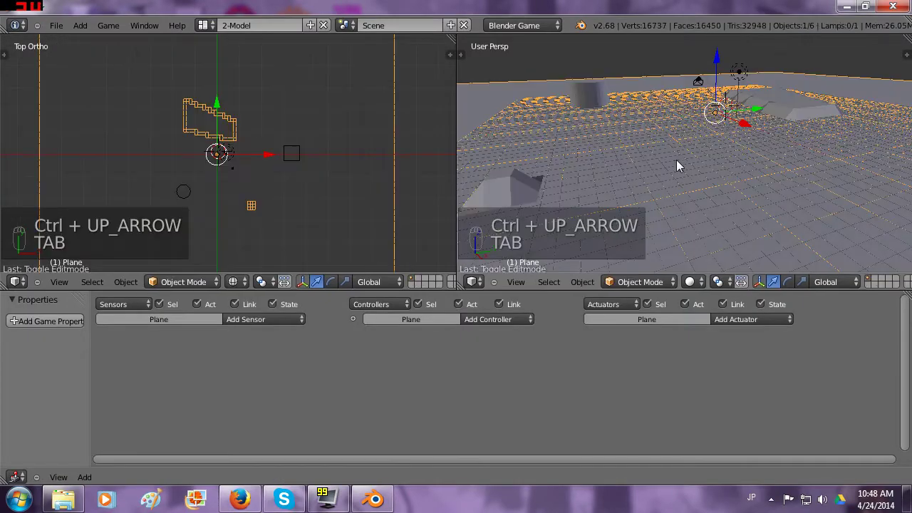
# Step: Run the game in the maximized camera view, drive the cube around the raised terrain, and stop the game
pyautogui.press('KP_0')
pyautogui.hotkey('ctrl', 'Up')
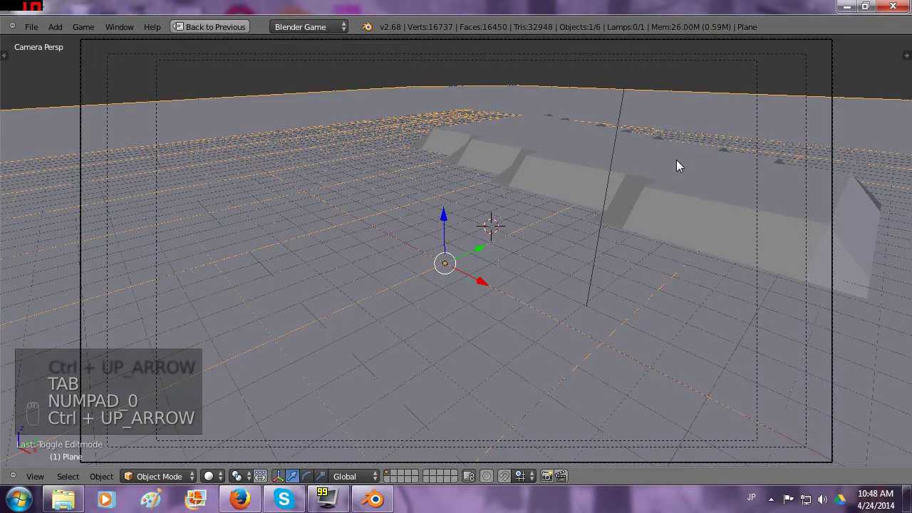
pyautogui.press('p')
pyautogui.press('Up')
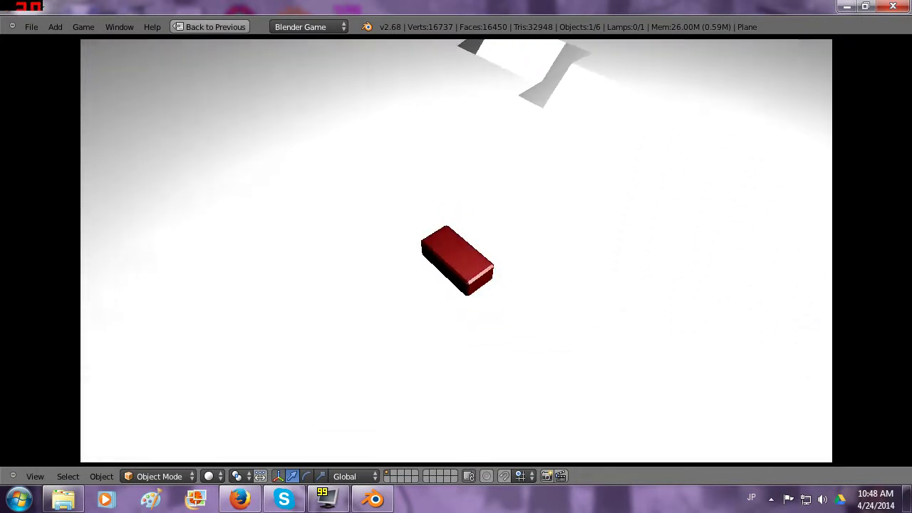
pyautogui.press('Right')
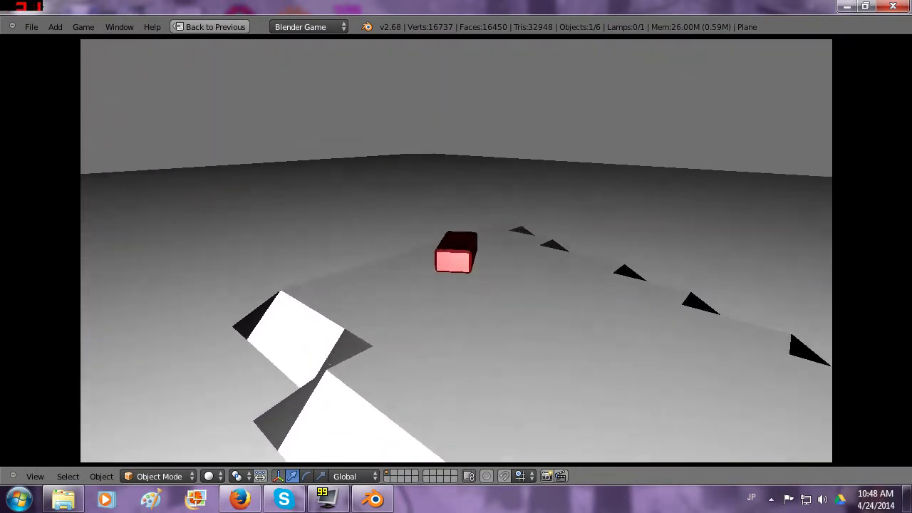
pyautogui.press('Left')
pyautogui.press('Up')
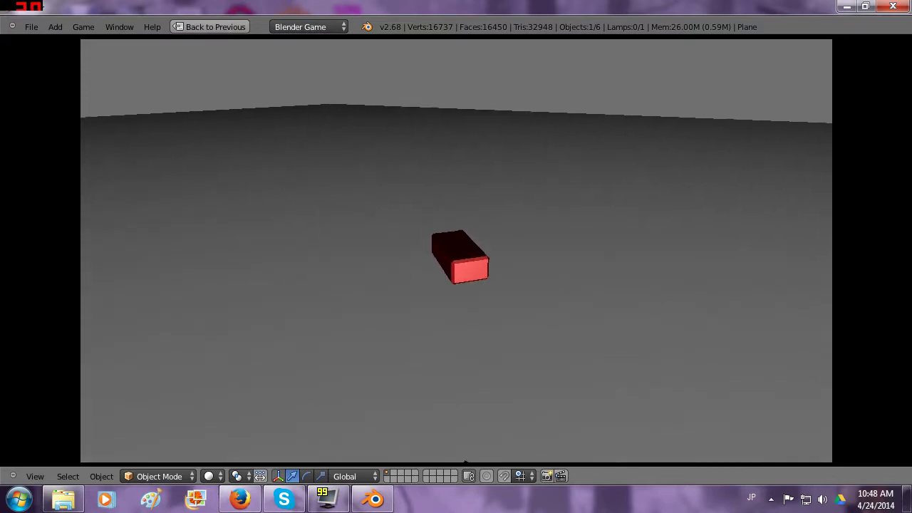
pyautogui.press('Escape')
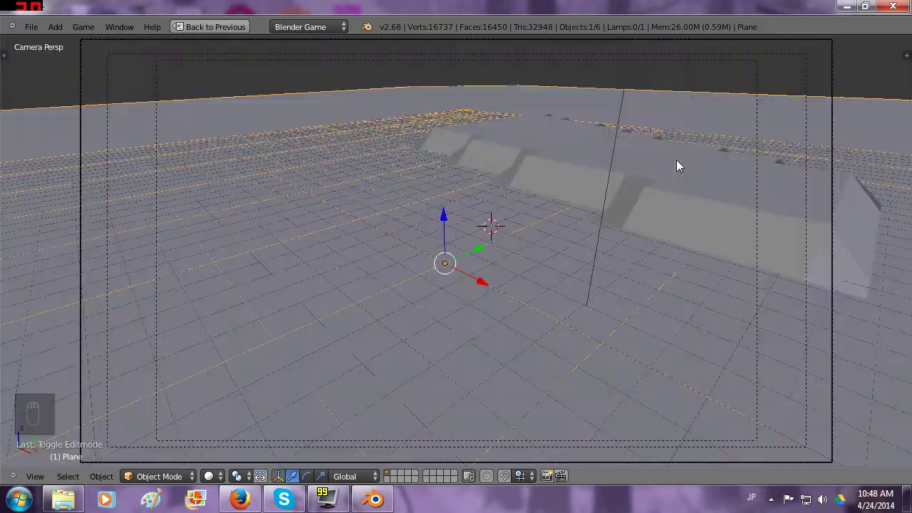
# Step: Undo the extrusion of the selected ground faces in edit mode and return to the split layout
pyautogui.press('Tab')
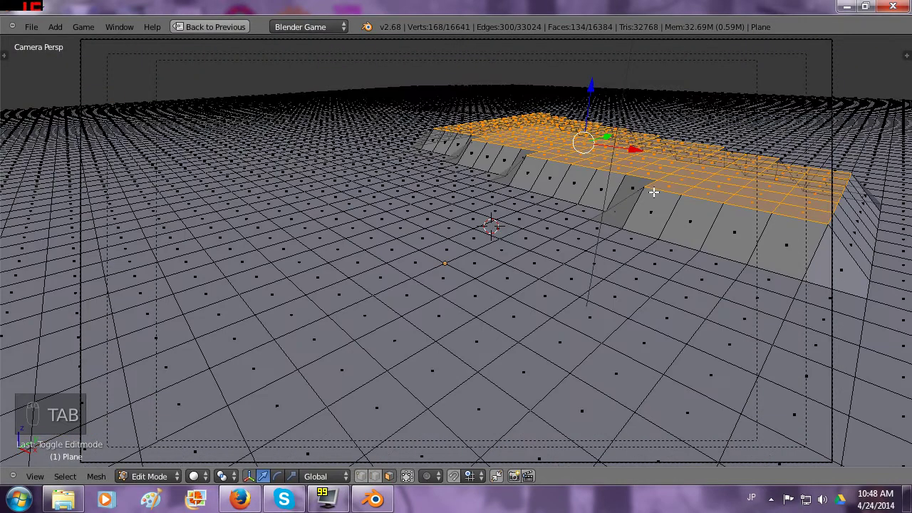
pyautogui.hotkey('ctrl', 'z')
pyautogui.hotkey('ctrl', 'z')
pyautogui.hotkey('ctrl', 'Up')
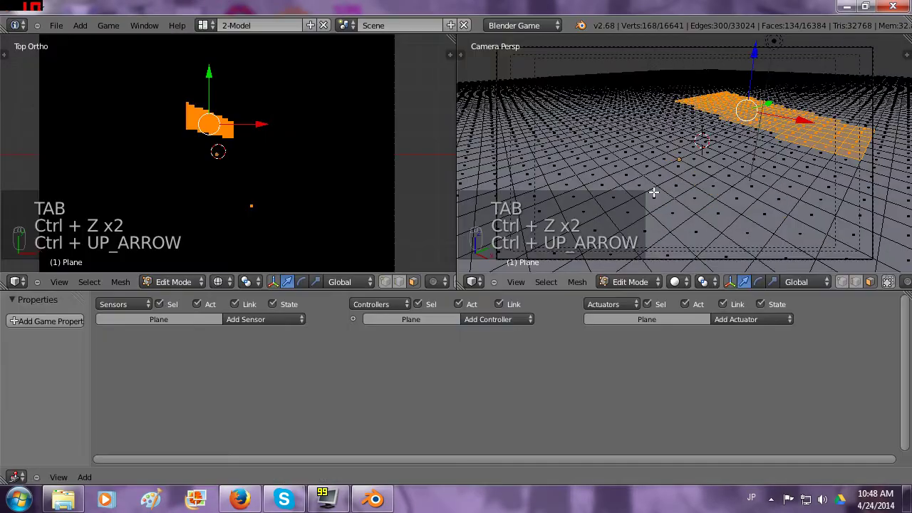
# Step: Switch the ground plane to Sculpt Mode and set the perspective view to textured shading
pyautogui.moveTo(646, 167)
pyautogui.mouseDown(button='middle')
pyautogui.moveTo(640, 253)
pyautogui.moveTo(651, 190)
pyautogui.moveTo(686, 140)
pyautogui.moveTo(634, 179)
pyautogui.moveTo(652, 152)
pyautogui.moveTo(644, 155)
pyautogui.mouseUp(button='middle')
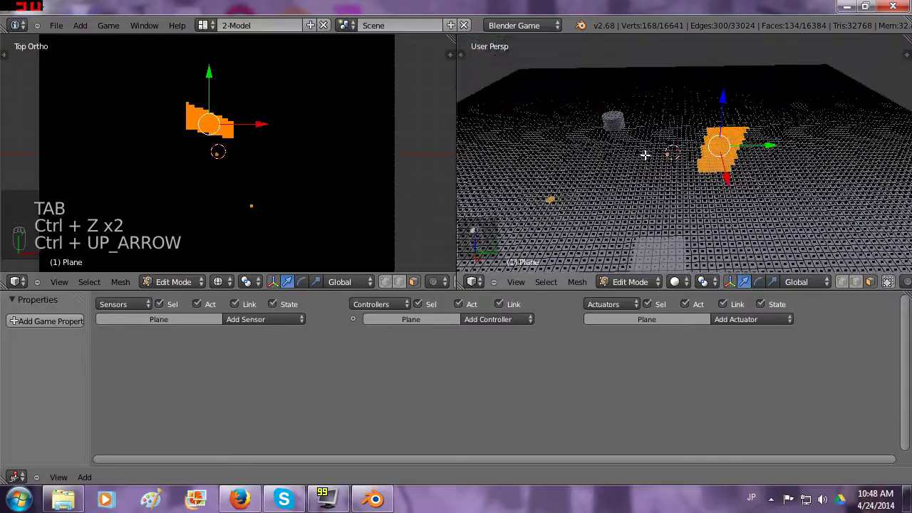
pyautogui.click(627, 284)
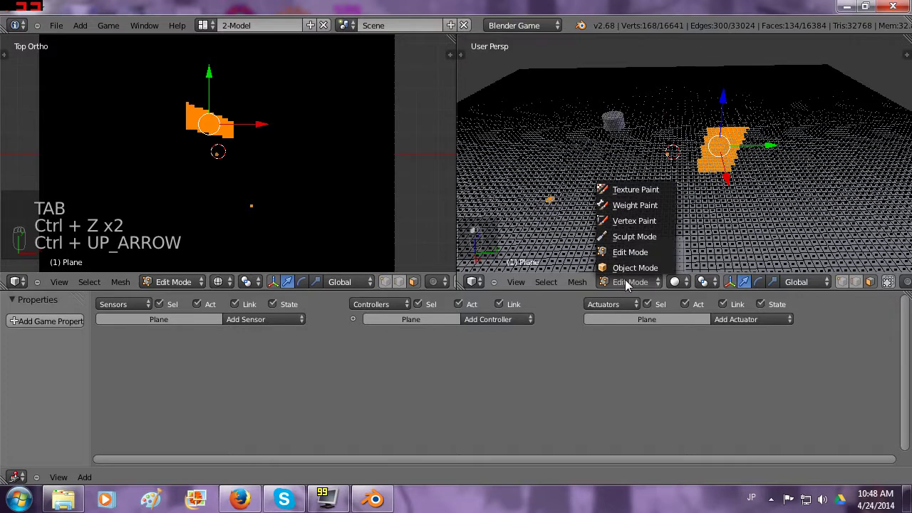
pyautogui.click(630, 237)
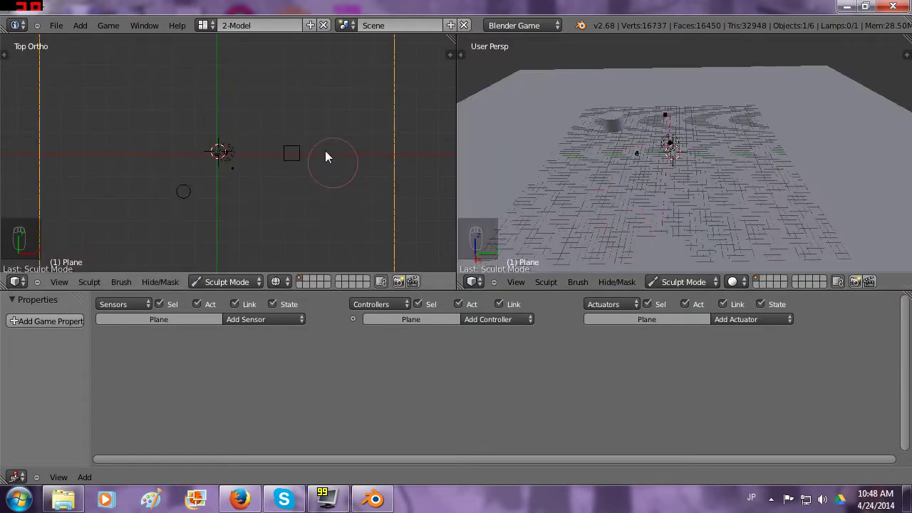
pyautogui.scroll(-3, 326, 151)
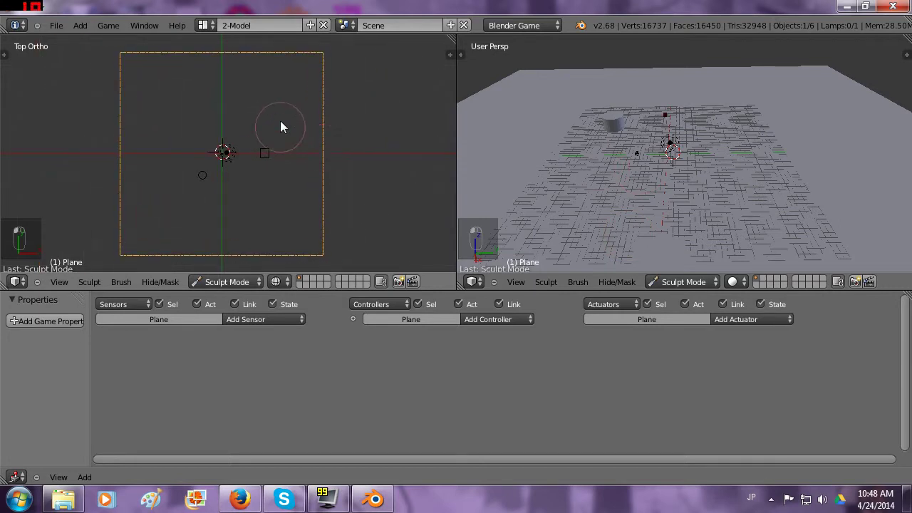
pyautogui.click(735, 282)
pyautogui.click(741, 222)
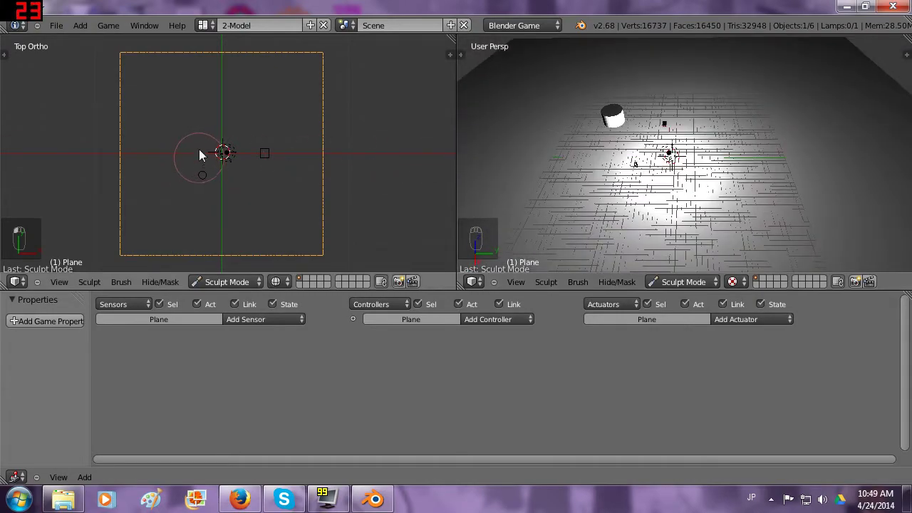
# Step: Show the sculpt brush settings, set the brush radius to 9, and undo the test strokes across the ground
pyautogui.press('t')
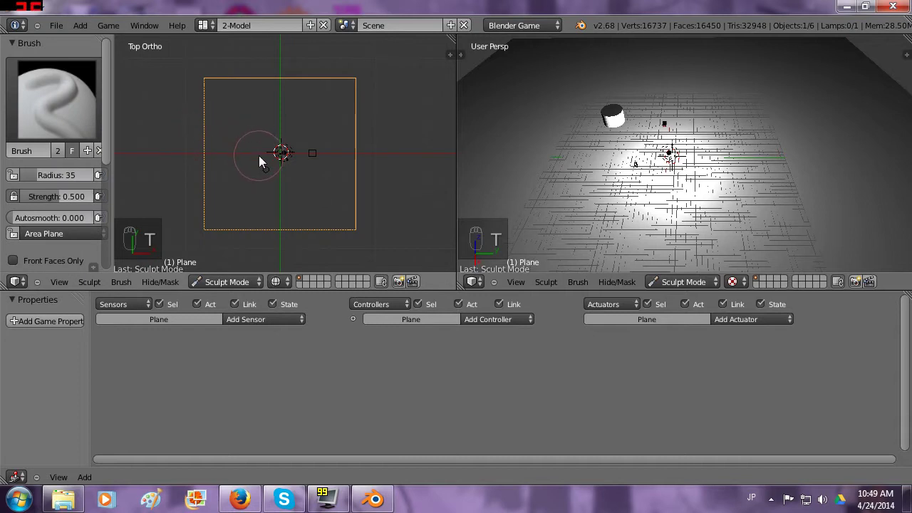
pyautogui.moveTo(259, 155)
pyautogui.mouseDown()
pyautogui.moveTo(258, 163)
pyautogui.moveTo(255, 148)
pyautogui.moveTo(265, 154)
pyautogui.moveTo(353, 125)
pyautogui.mouseUp()
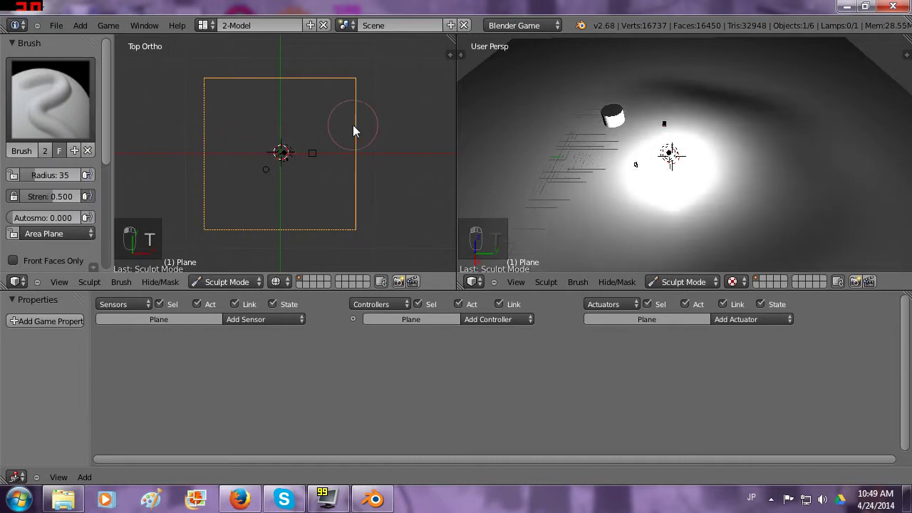
pyautogui.hotkey('ctrl', 'z')
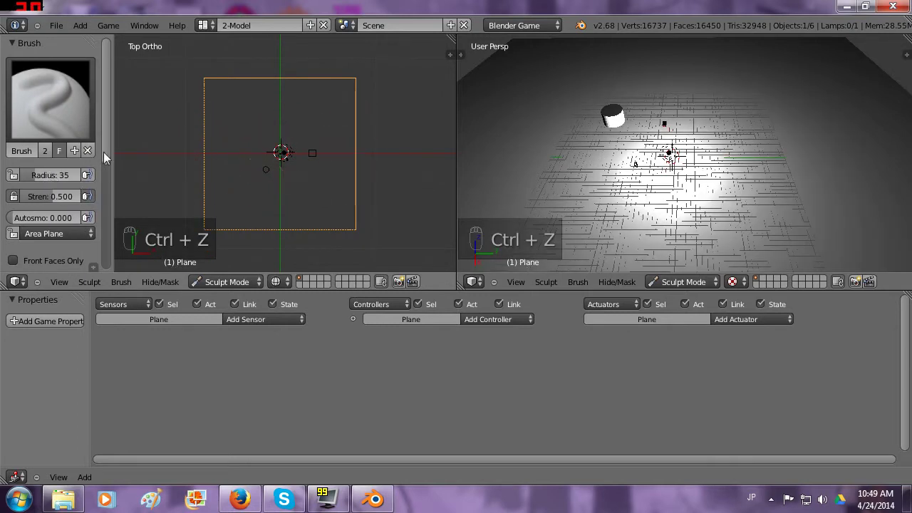
pyautogui.moveTo(104, 148); pyautogui.dragTo(104, 156)
pyautogui.moveTo(46, 162); pyautogui.dragTo(38, 162)
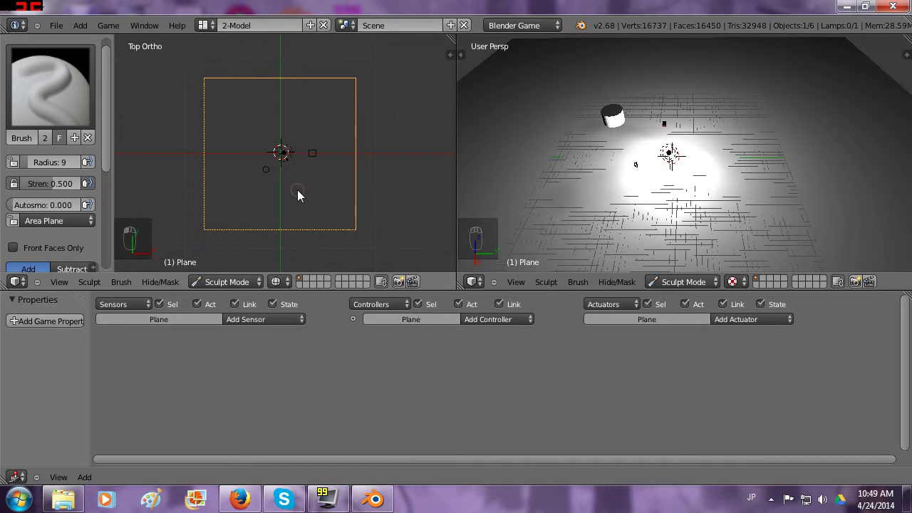
pyautogui.hotkey('ctrl', 'z')
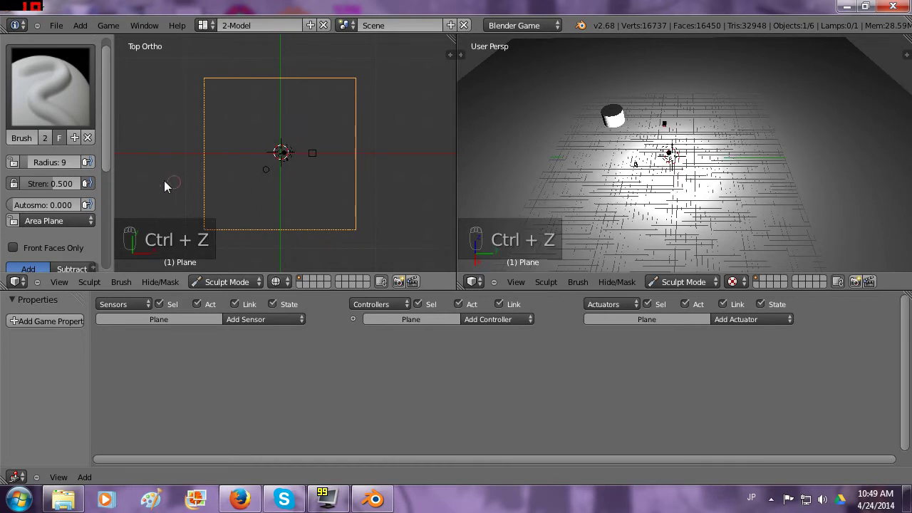
# Step: Reshape the brush falloff curve into a steep drop with a point at X 0.38, Y 0.95, and undo the test stroke
pyautogui.moveTo(101, 150); pyautogui.dragTo(102, 244)
pyautogui.click(11, 161)
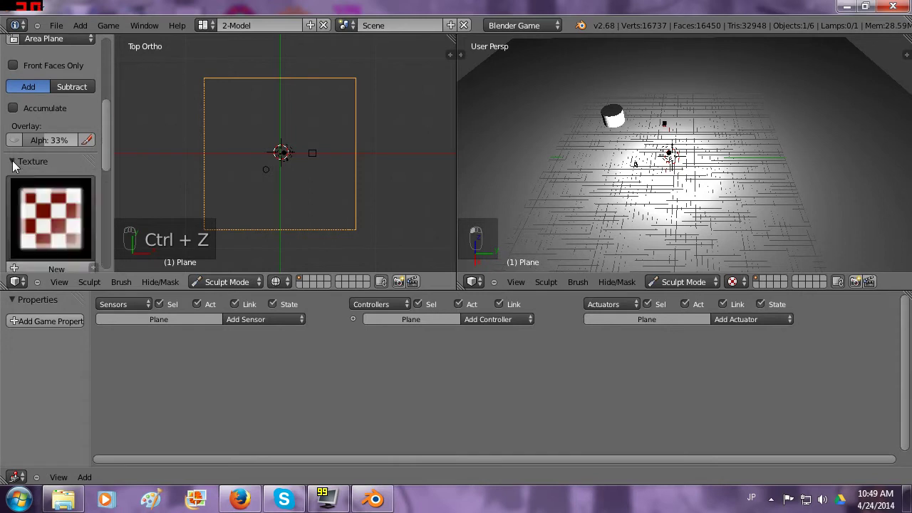
pyautogui.click(12, 161)
pyautogui.click(14, 181)
pyautogui.click(13, 179)
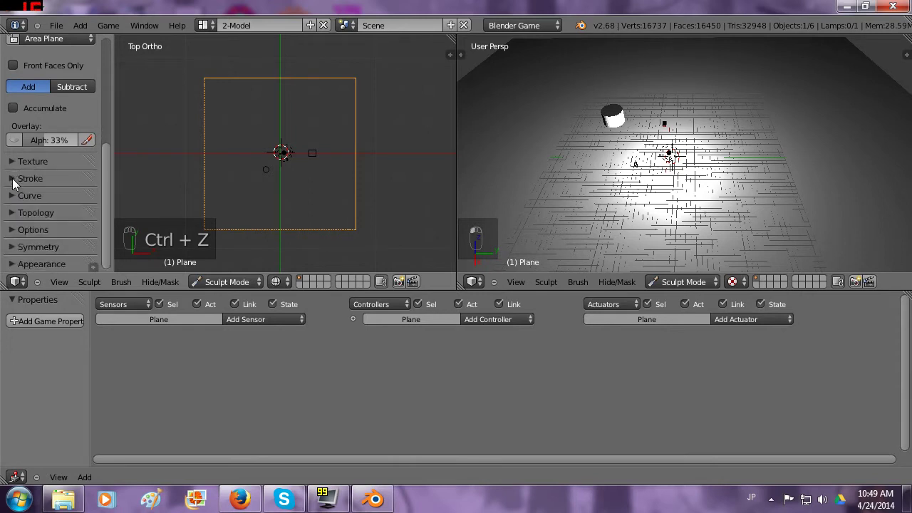
pyautogui.click(13, 196)
pyautogui.moveTo(108, 176)
pyautogui.mouseDown()
pyautogui.moveTo(106, 213)
pyautogui.moveTo(55, 225)
pyautogui.mouseUp()
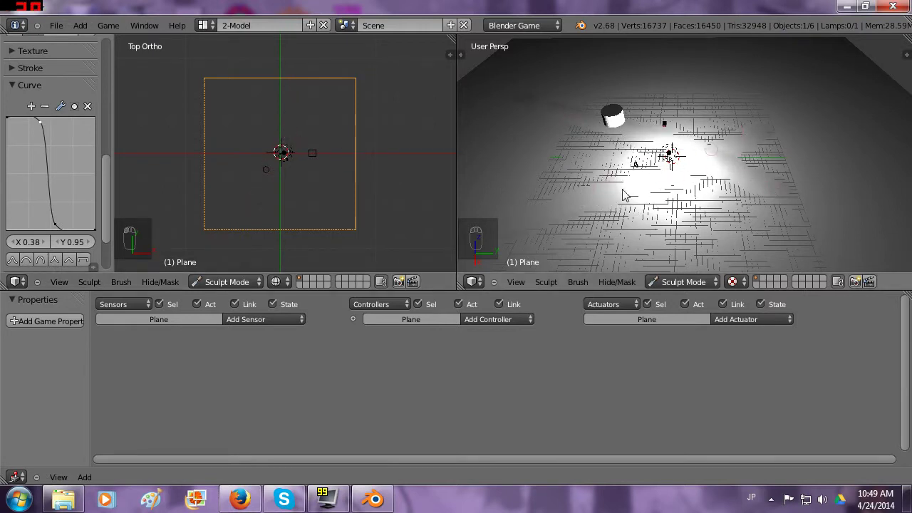
pyautogui.hotkey('ctrl', 'z')
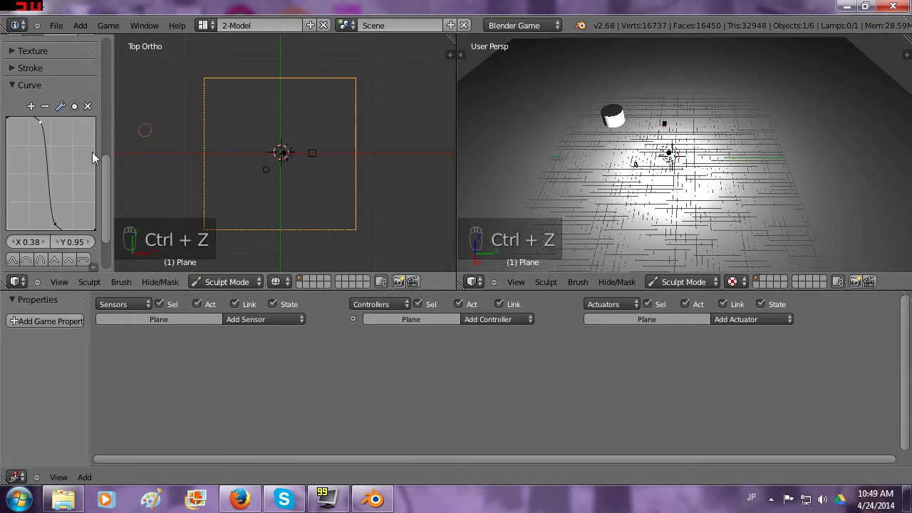
# Step: Expand the brush's Topology and Symmetry settings and sculpt a thin diagonal ridge across the middle of the ground
pyautogui.moveTo(110, 159)
pyautogui.mouseDown()
pyautogui.moveTo(96, 238)
pyautogui.moveTo(106, 253)
pyautogui.mouseUp()
pyautogui.click(14, 215)
pyautogui.click(14, 250)
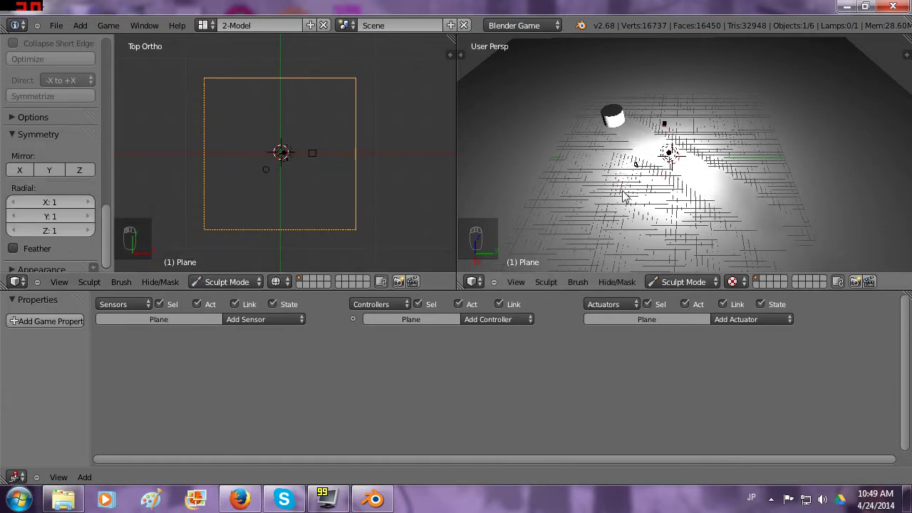
pyautogui.moveTo(606, 164); pyautogui.dragTo(743, 203, button='middle')
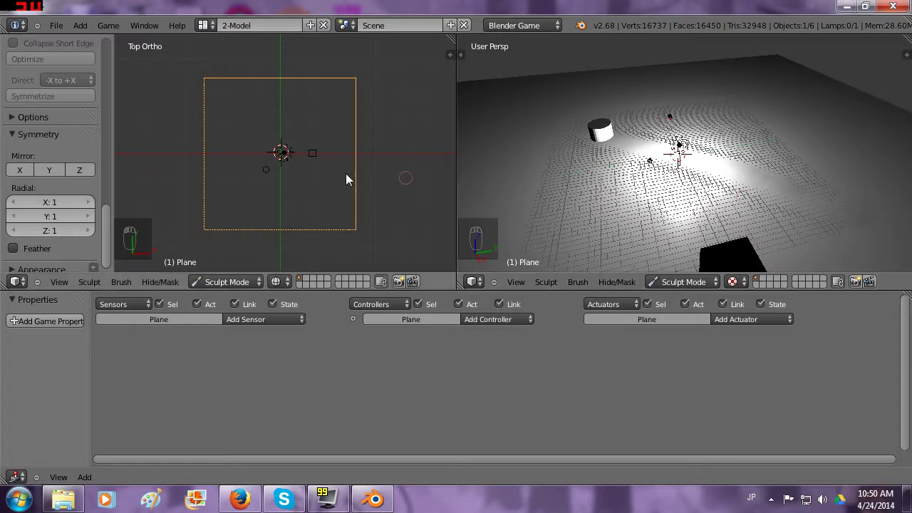
# Step: Maximize the top view of the ground plane and switch it to solid shading
pyautogui.hotkey('ctrl', 'Up')
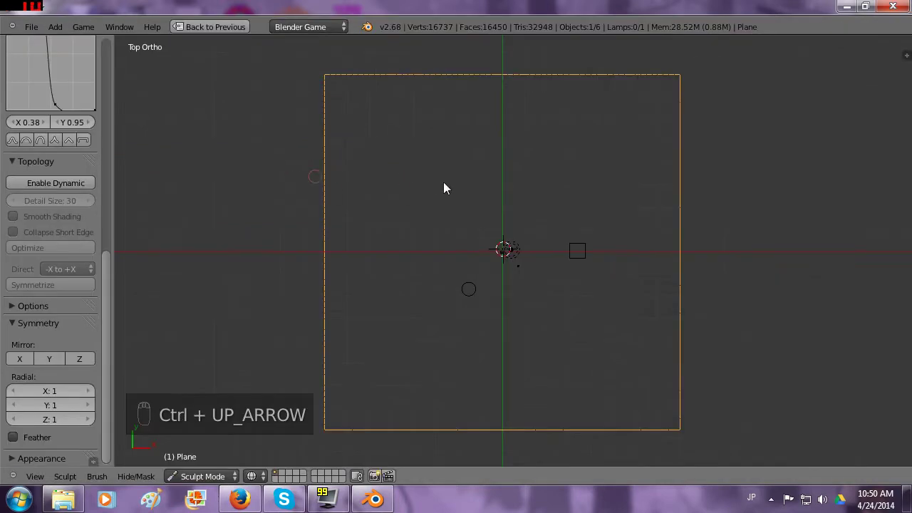
pyautogui.moveTo(507, 322)
pyautogui.mouseDown(button='middle')
pyautogui.moveTo(544, 267)
pyautogui.moveTo(540, 243)
pyautogui.moveTo(529, 257)
pyautogui.mouseUp(button='middle')
pyautogui.press('z')
pyautogui.press('KP_7')
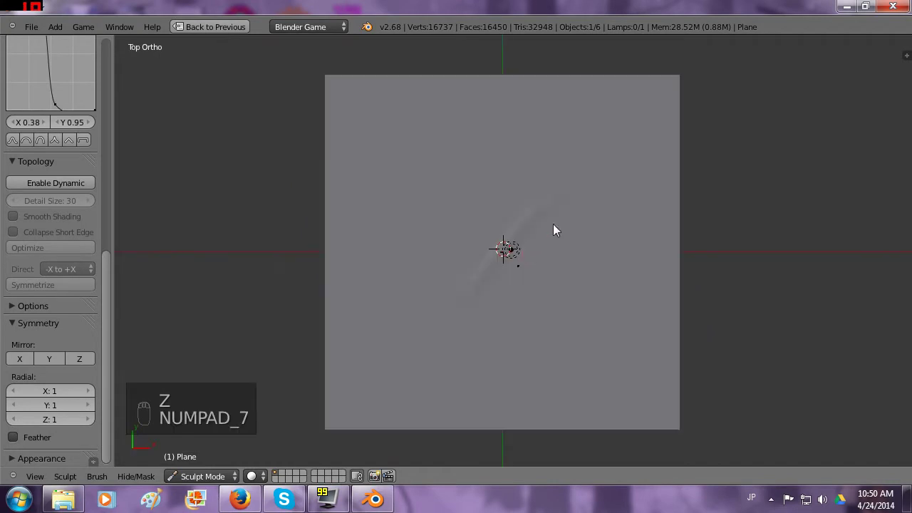
pyautogui.scroll(4, 568, 193)
pyautogui.scroll(-2, 585, 171)
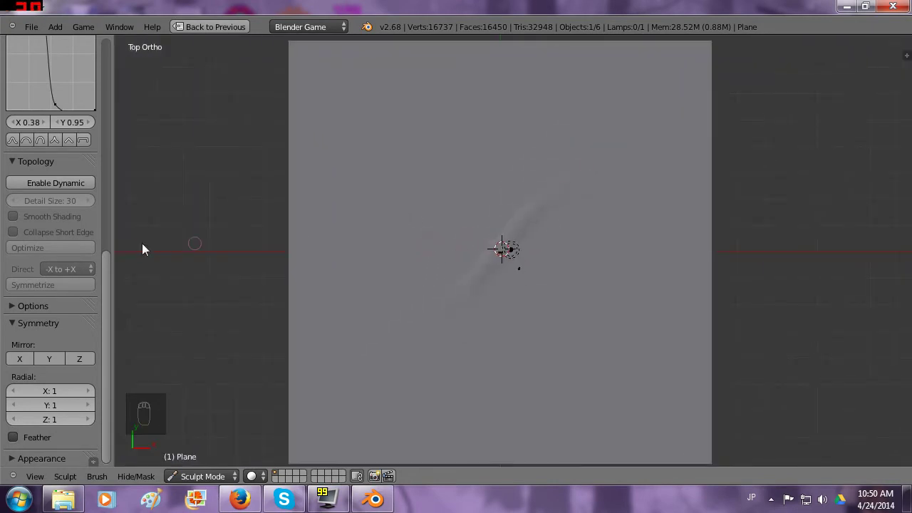
# Step: Set the brush radius to 51 and sculpt a broad mound over the upper-left quarter of the ground
pyautogui.moveTo(109, 302); pyautogui.dragTo(102, 84)
pyautogui.moveTo(44, 171); pyautogui.dragTo(74, 175)
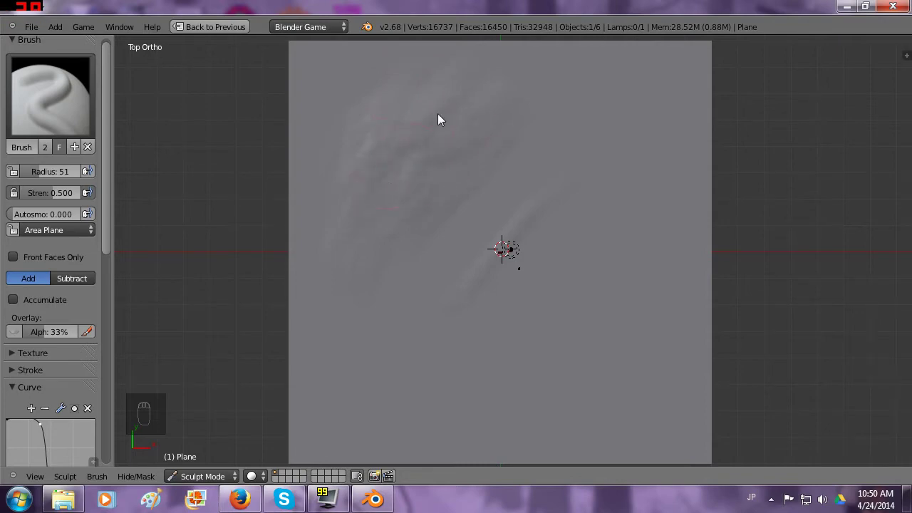
pyautogui.moveTo(480, 174)
pyautogui.mouseDown(button='middle')
pyautogui.moveTo(487, 61)
pyautogui.moveTo(471, 142)
pyautogui.mouseUp(button='middle')
pyautogui.press('KP_7')
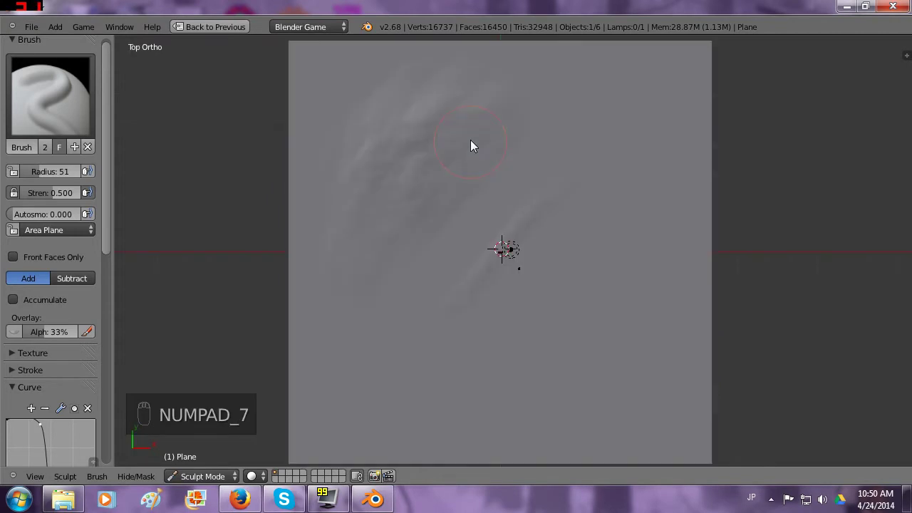
# Step: Set the brush strength to 1.000 and sculpt steeper ridges on the broad mound
pyautogui.moveTo(39, 193); pyautogui.dragTo(79, 194)
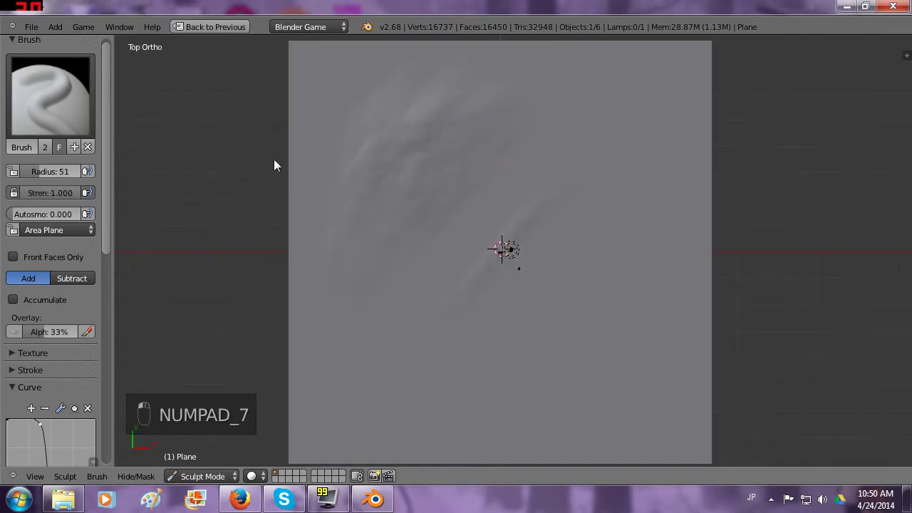
pyautogui.moveTo(437, 117)
pyautogui.mouseDown()
pyautogui.moveTo(454, 126)
pyautogui.moveTo(428, 157)
pyautogui.mouseUp()
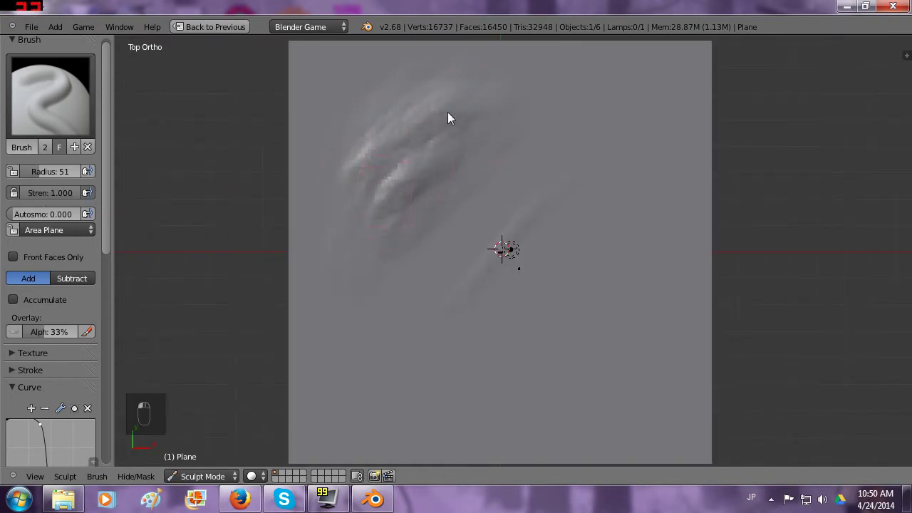
pyautogui.moveTo(448, 112); pyautogui.dragTo(403, 98)
# Step: Soften the brush falloff curve with points at X 0.75, Y 0.06 and X 0.27, Y 0.94, and sculpt further strokes along the mound's outer slopes
pyautogui.scroll(-5, 86, 285)
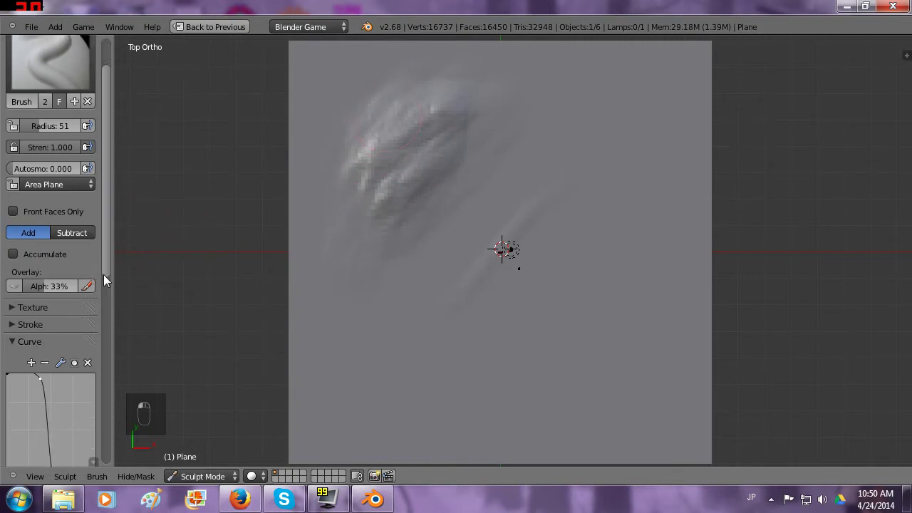
pyautogui.moveTo(56, 360); pyautogui.dragTo(70, 355)
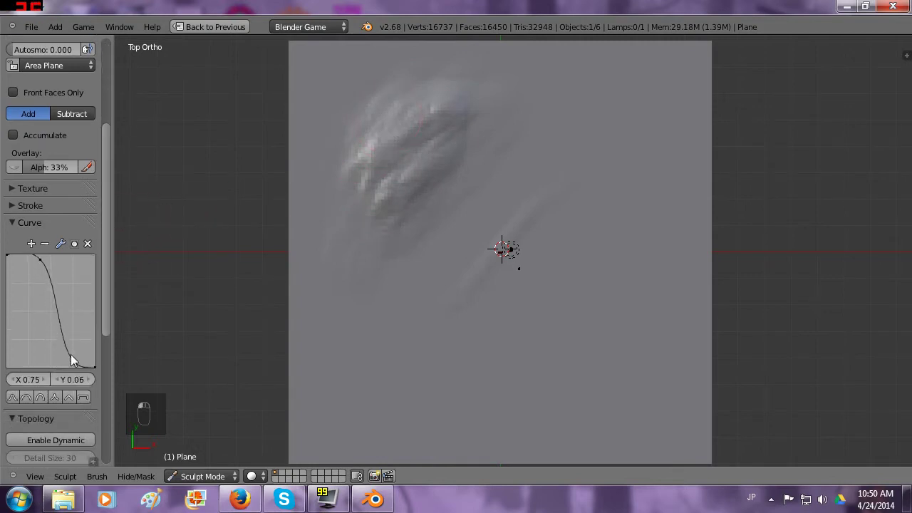
pyautogui.moveTo(39, 260); pyautogui.dragTo(30, 263)
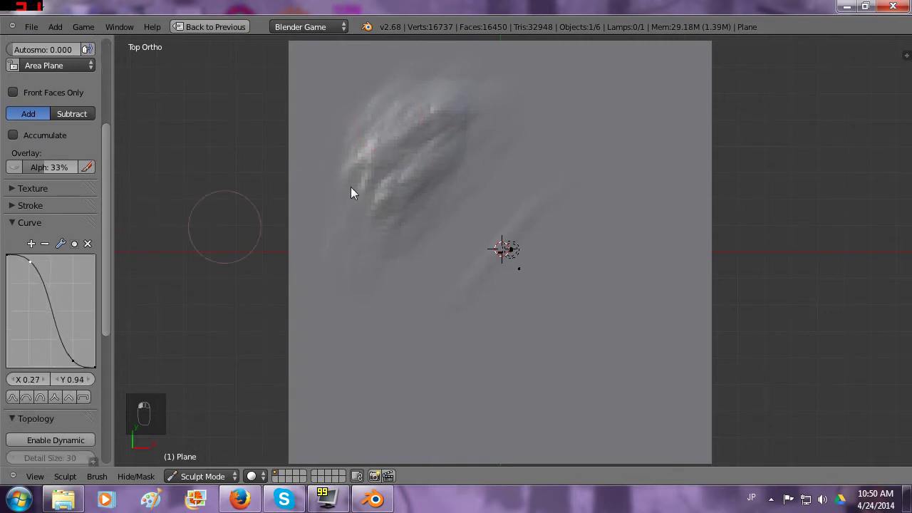
pyautogui.moveTo(385, 104); pyautogui.dragTo(405, 92)
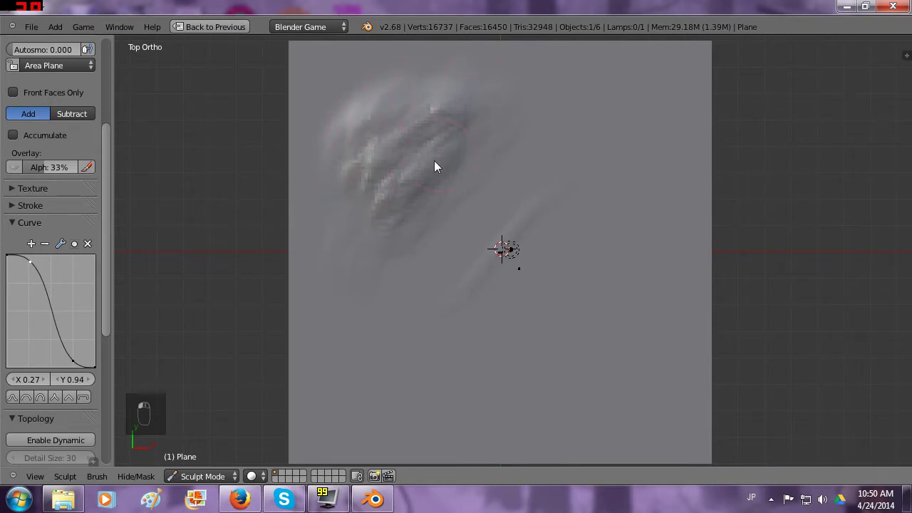
pyautogui.moveTo(330, 234)
pyautogui.mouseDown()
pyautogui.moveTo(362, 211)
pyautogui.moveTo(381, 147)
pyautogui.mouseUp()
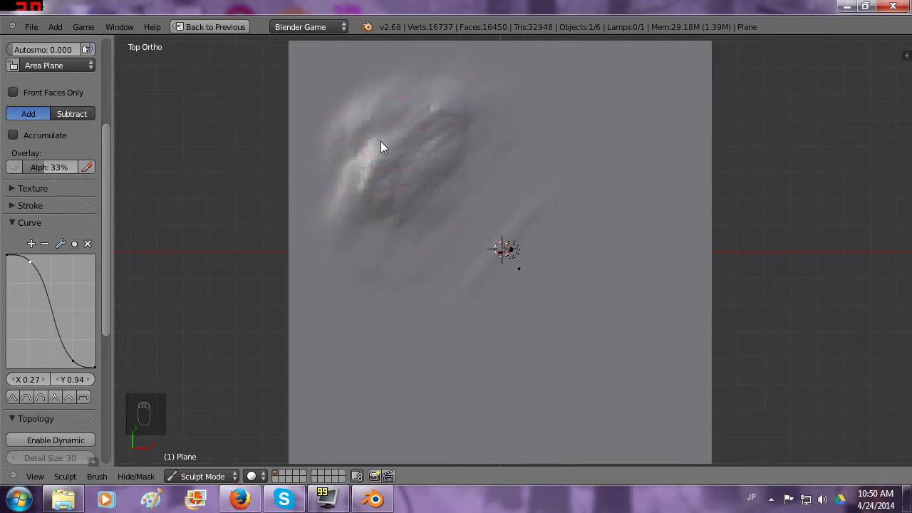
# Step: Set the brush strength to 4.000 and sculpt tall hills and ridges over the upper-left part of the ground
pyautogui.moveTo(105, 187); pyautogui.dragTo(104, 92)
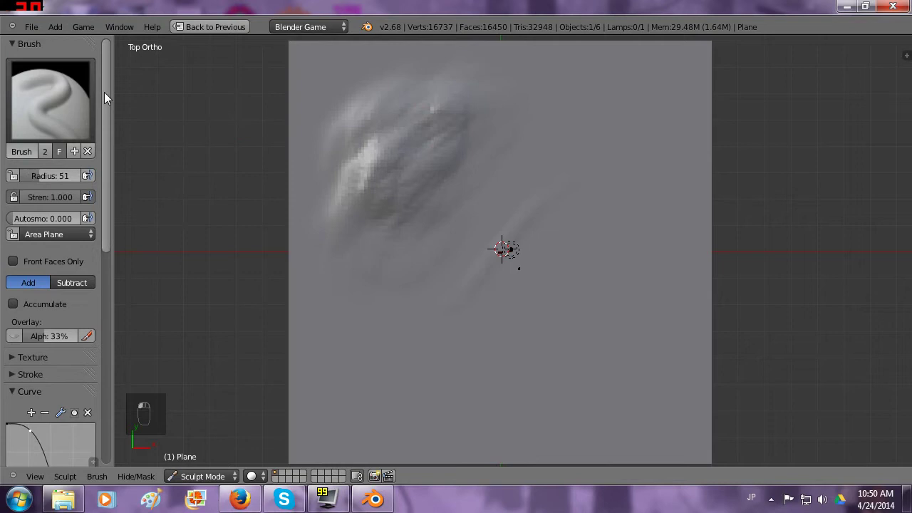
pyautogui.click(54, 198)
pyautogui.moveTo(345, 171)
pyautogui.mouseDown()
pyautogui.moveTo(485, 89)
pyautogui.moveTo(427, 151)
pyautogui.moveTo(460, 116)
pyautogui.moveTo(366, 270)
pyautogui.moveTo(397, 250)
pyautogui.moveTo(499, 133)
pyautogui.moveTo(570, 88)
pyautogui.moveTo(417, 129)
pyautogui.moveTo(335, 281)
pyautogui.moveTo(328, 192)
pyautogui.moveTo(304, 157)
pyautogui.moveTo(349, 44)
pyautogui.moveTo(395, 64)
pyautogui.moveTo(404, 80)
pyautogui.moveTo(348, 87)
pyautogui.moveTo(371, 146)
pyautogui.mouseUp()
pyautogui.moveTo(421, 240)
pyautogui.mouseDown(button='middle')
pyautogui.moveTo(445, 157)
pyautogui.moveTo(423, 120)
pyautogui.moveTo(422, 173)
pyautogui.mouseUp(button='middle')
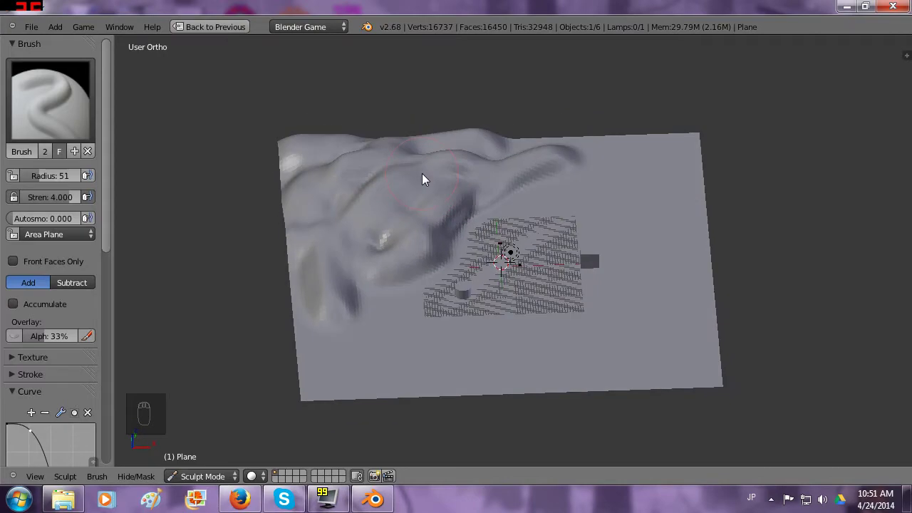
# Step: Maximize the textured perspective view and select the ground plane's entire mesh in Edit Mode
pyautogui.hotkey('ctrl', 'Up')
pyautogui.hotkey('ctrl', 'Up')
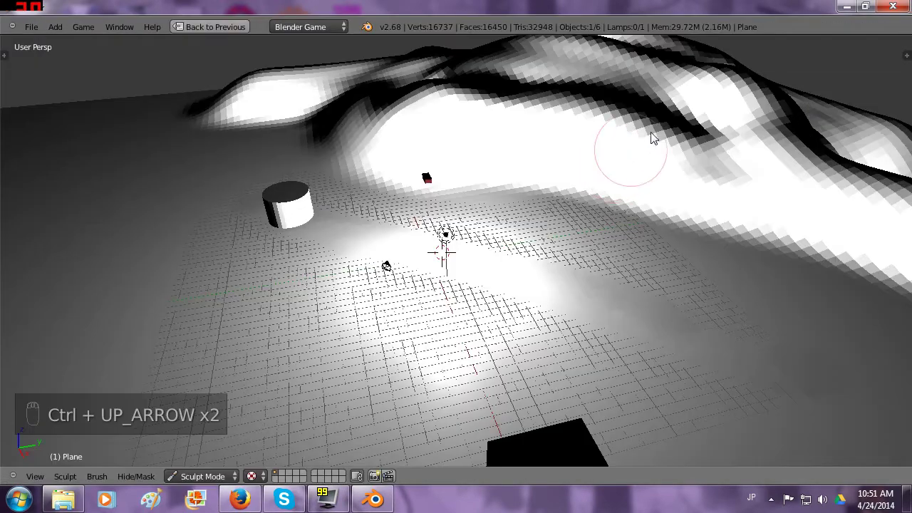
pyautogui.scroll(-5, 648, 164)
pyautogui.moveTo(646, 179)
pyautogui.mouseDown(button='middle')
pyautogui.moveTo(623, 126)
pyautogui.moveTo(542, 182)
pyautogui.moveTo(507, 184)
pyautogui.moveTo(529, 157)
pyautogui.moveTo(594, 146)
pyautogui.moveTo(633, 214)
pyautogui.mouseUp(button='middle')
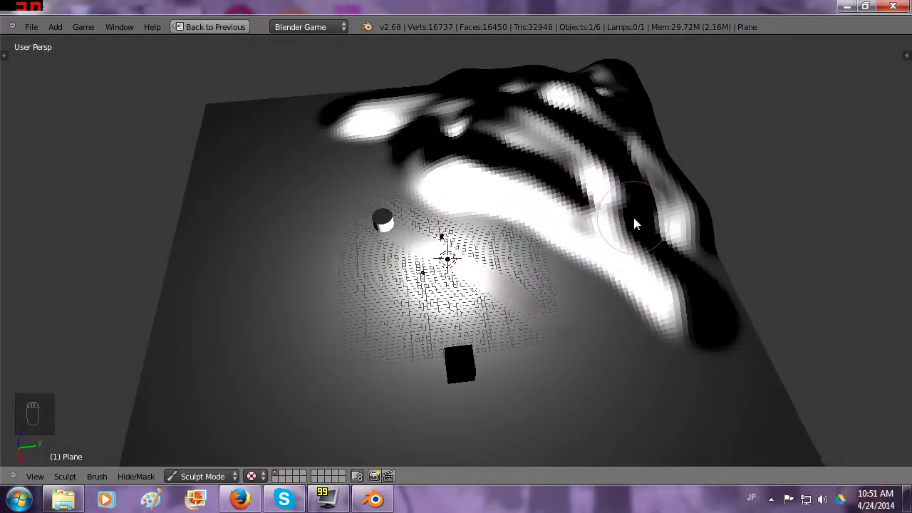
pyautogui.press('Tab')
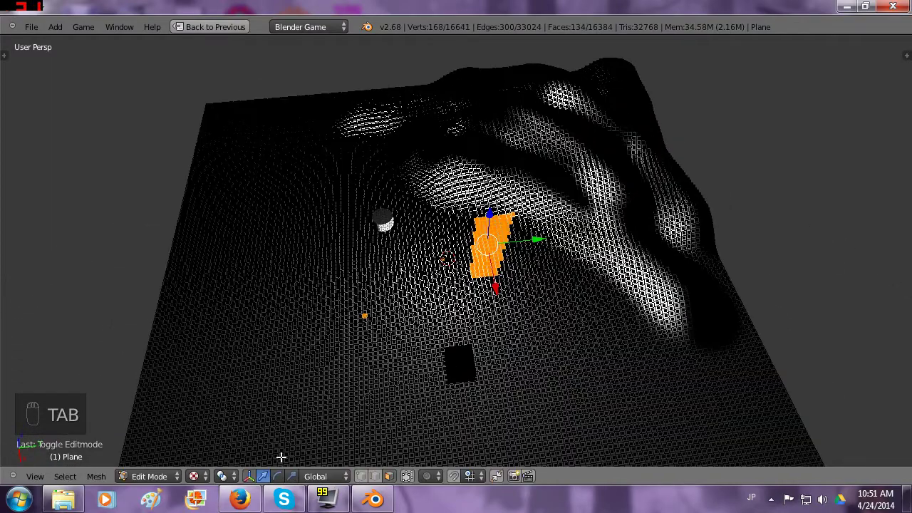
pyautogui.click(150, 476)
pyautogui.click(153, 464)
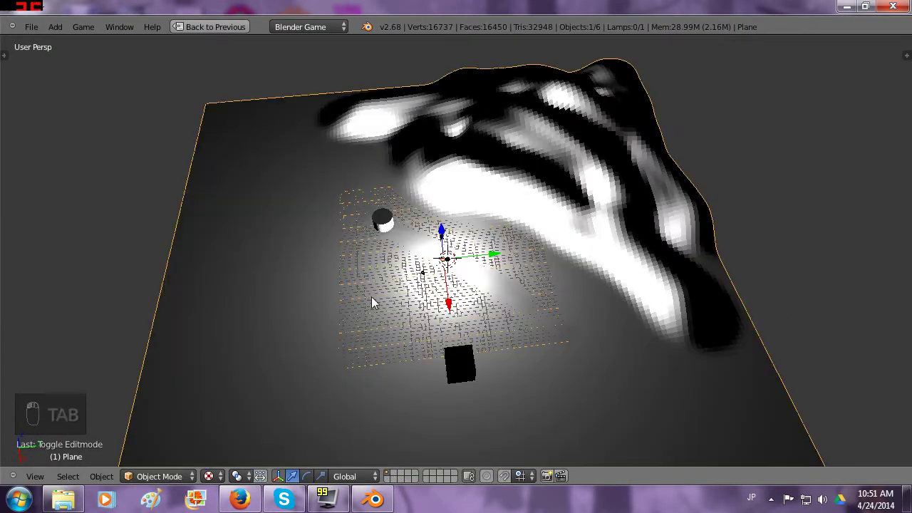
pyautogui.click(173, 476)
pyautogui.click(152, 447)
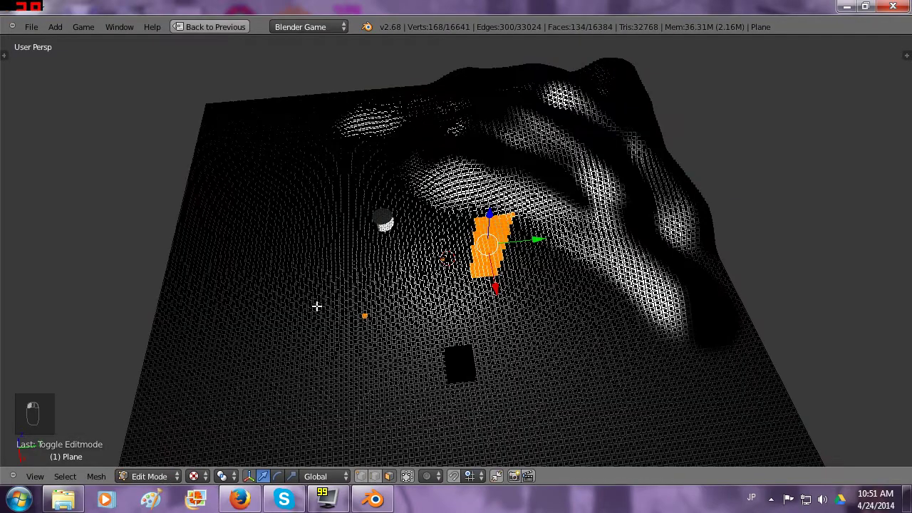
pyautogui.press('a')
pyautogui.press('a')
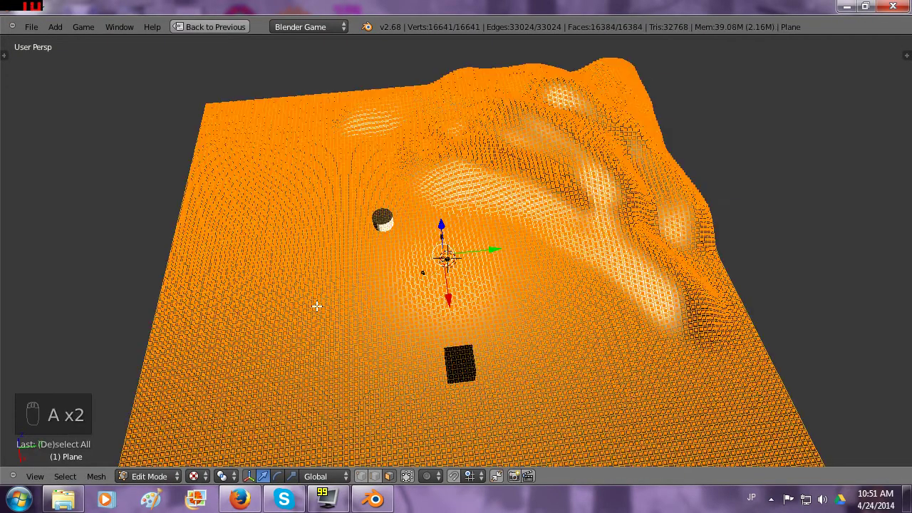
# Step: Show the terrain in top orthographic view beside a UV/Image Editor and unwrap it with Project From View
pyautogui.press('KP_7')
pyautogui.scroll(-3, 377, 230)
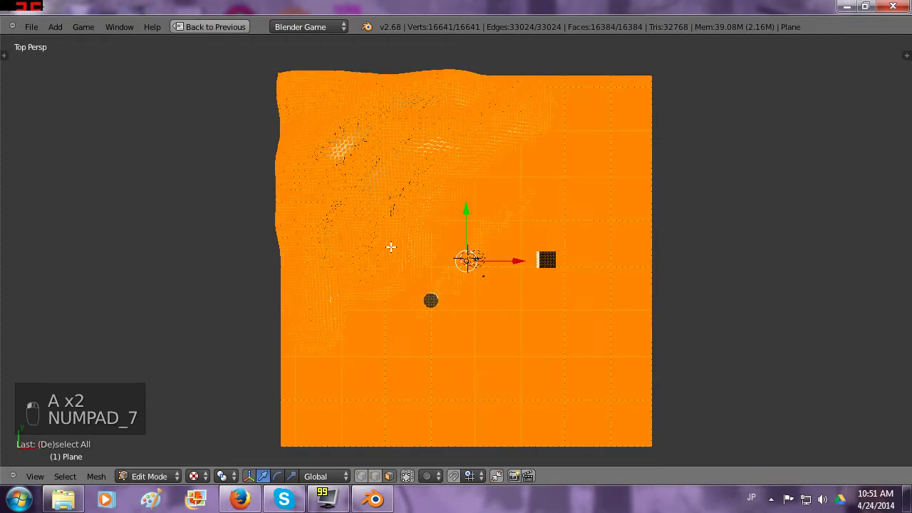
pyautogui.press('KP_5')
pyautogui.hotkey('ctrl', 'Up')
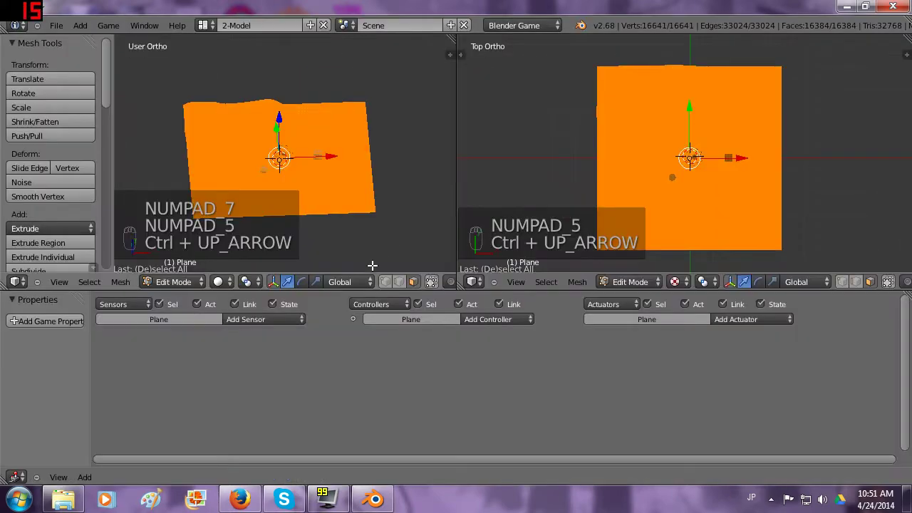
pyautogui.click(23, 285)
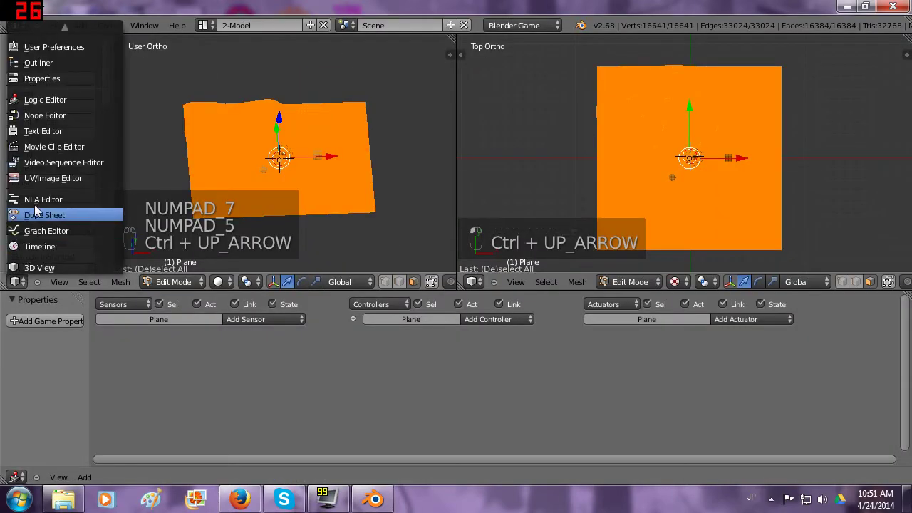
pyautogui.click(39, 177)
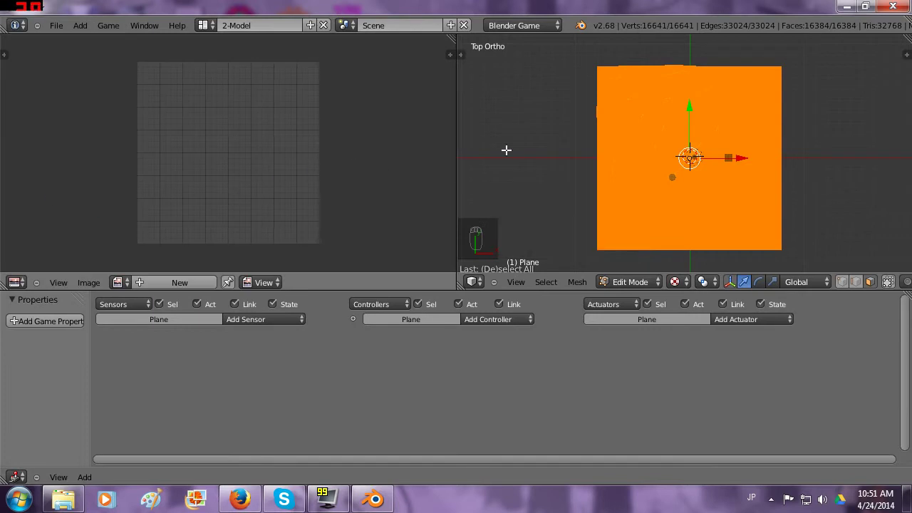
pyautogui.press('u')
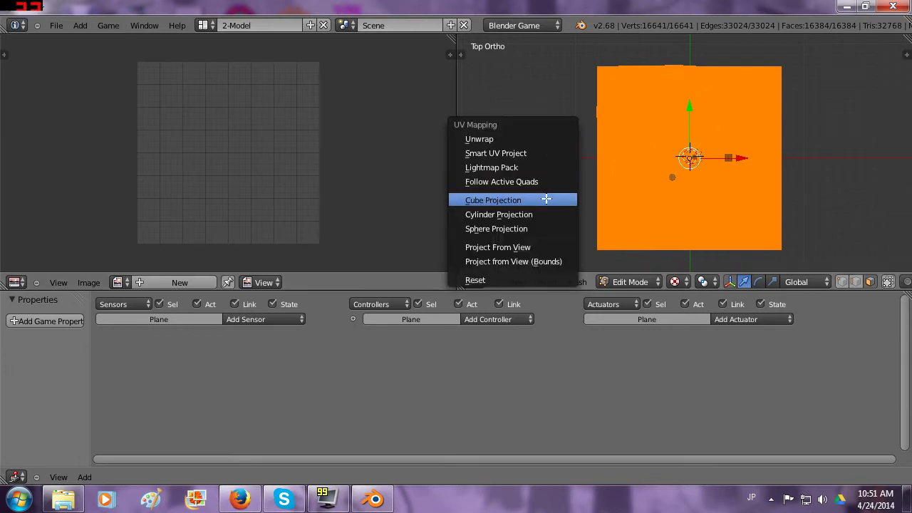
pyautogui.click(525, 247)
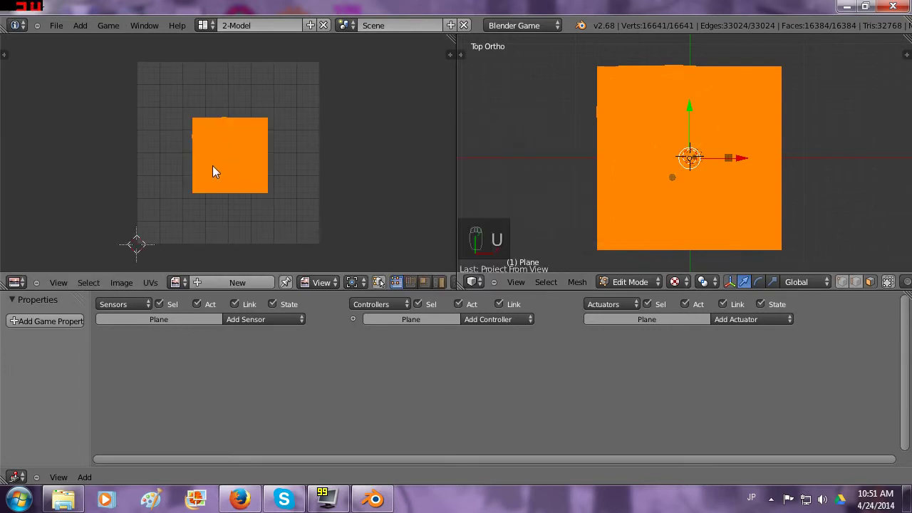
# Step: Replace the Logic Editor with the Properties editor and give the plane a new material with an Image or Movie texture
pyautogui.click(16, 477)
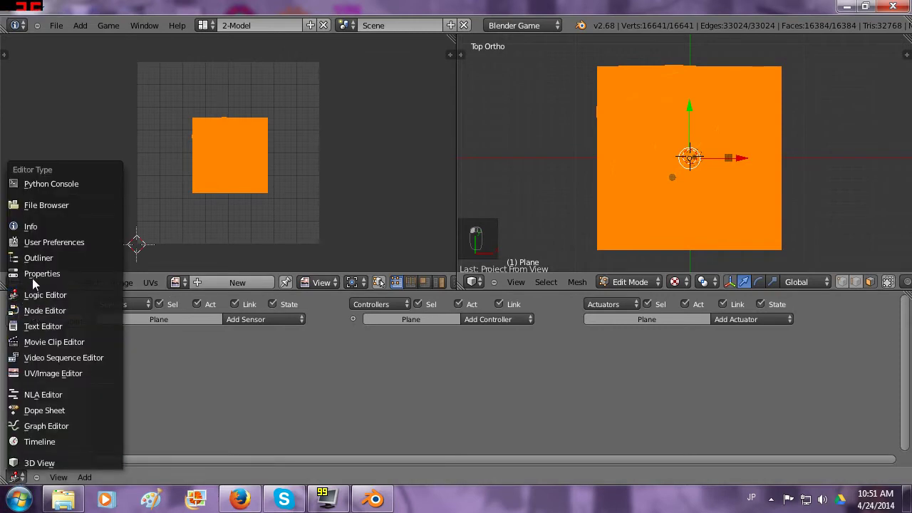
pyautogui.click(33, 278)
pyautogui.click(154, 300)
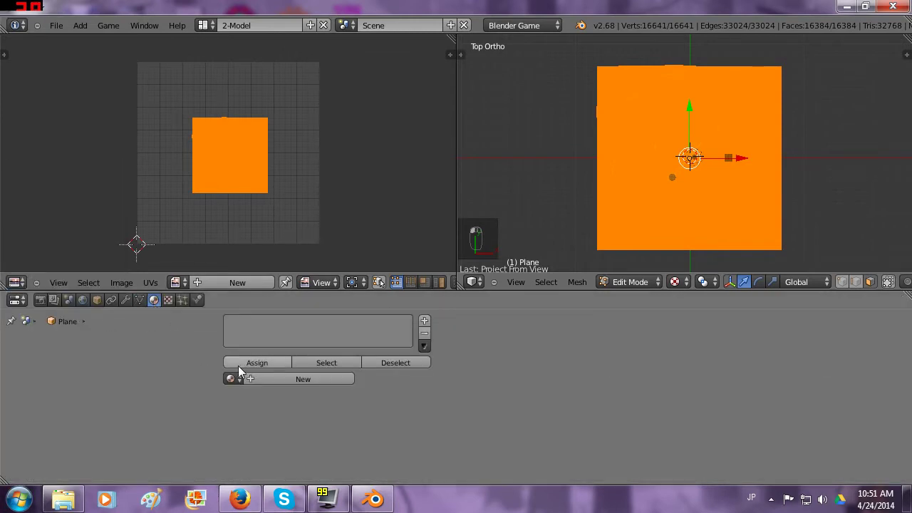
pyautogui.click(257, 379)
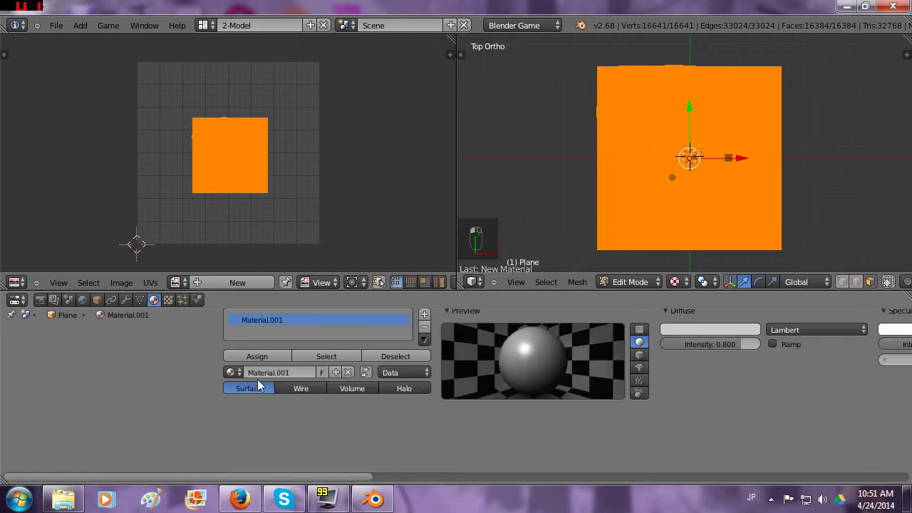
pyautogui.click(168, 300)
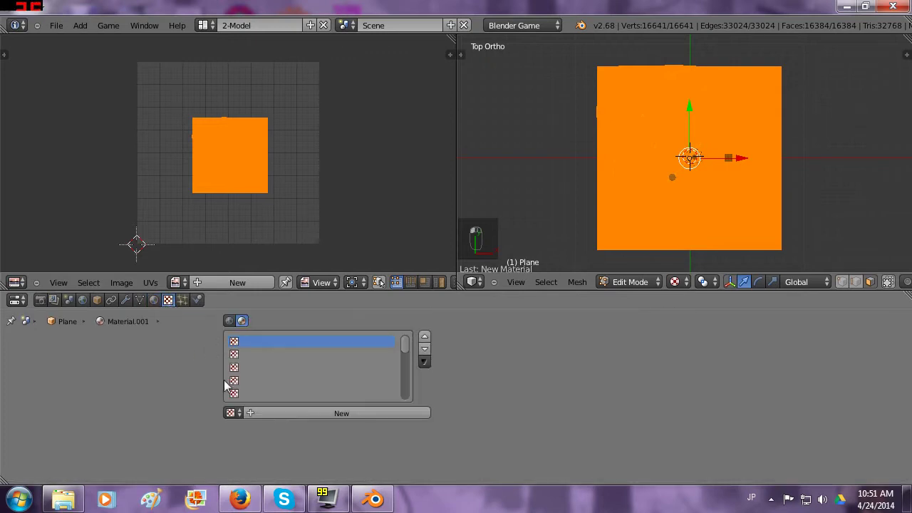
pyautogui.click(296, 412)
pyautogui.click(340, 421)
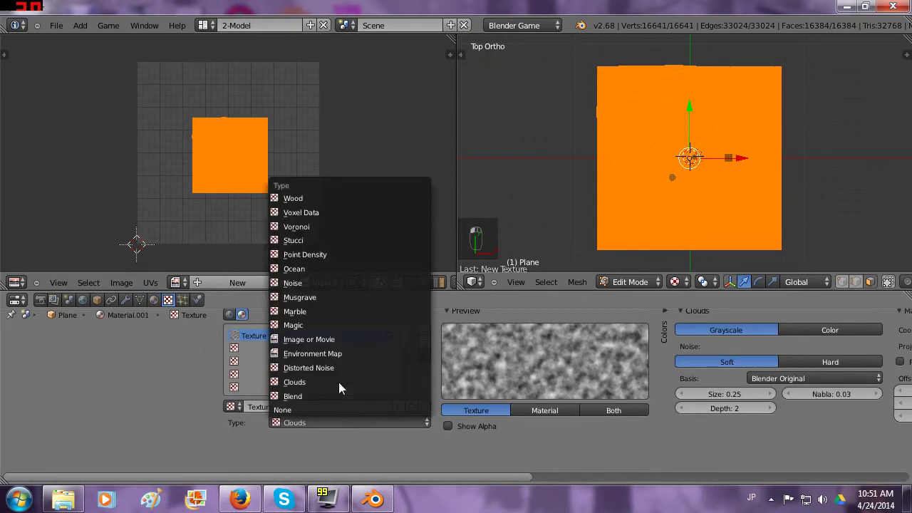
pyautogui.click(334, 339)
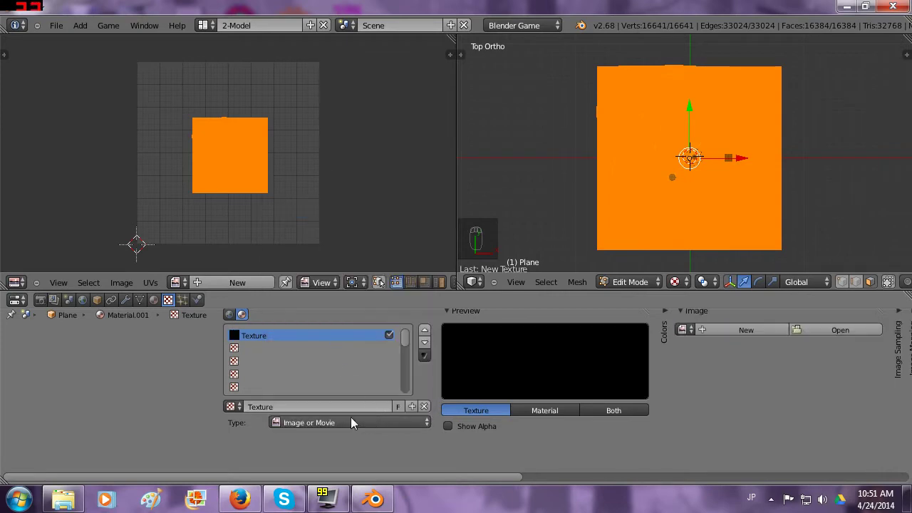
# Step: Load data-89-7E-00-7F.DAT-1_result.jpg from Documents\KOJO\Eorzea\textures as the texture image and pack it into the file
pyautogui.click(817, 332)
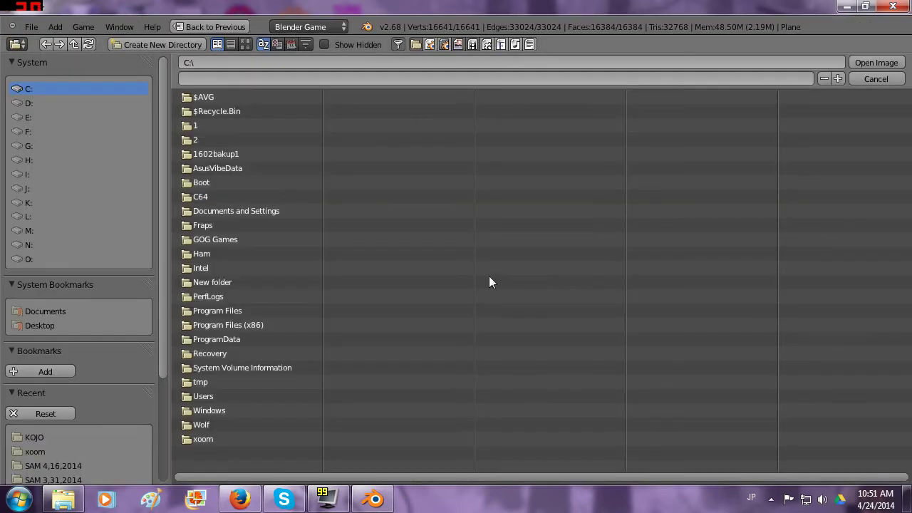
pyautogui.click(29, 312)
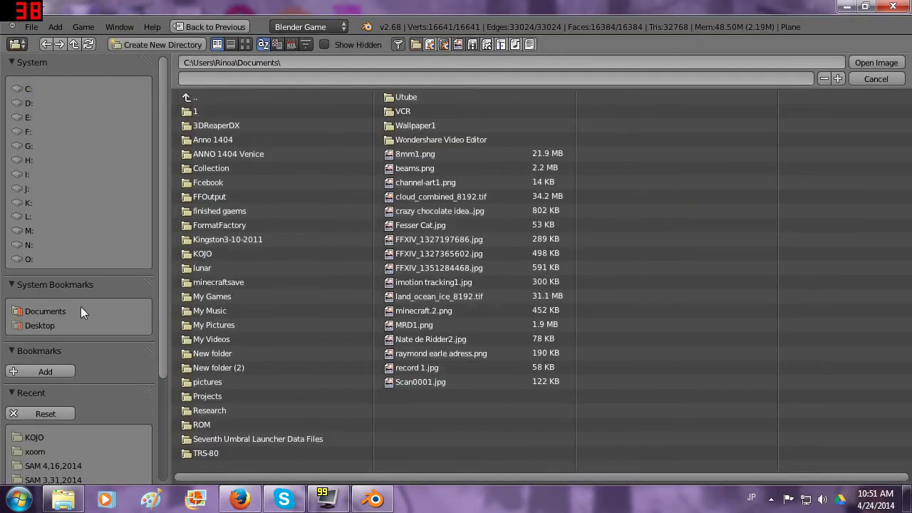
pyautogui.click(212, 252)
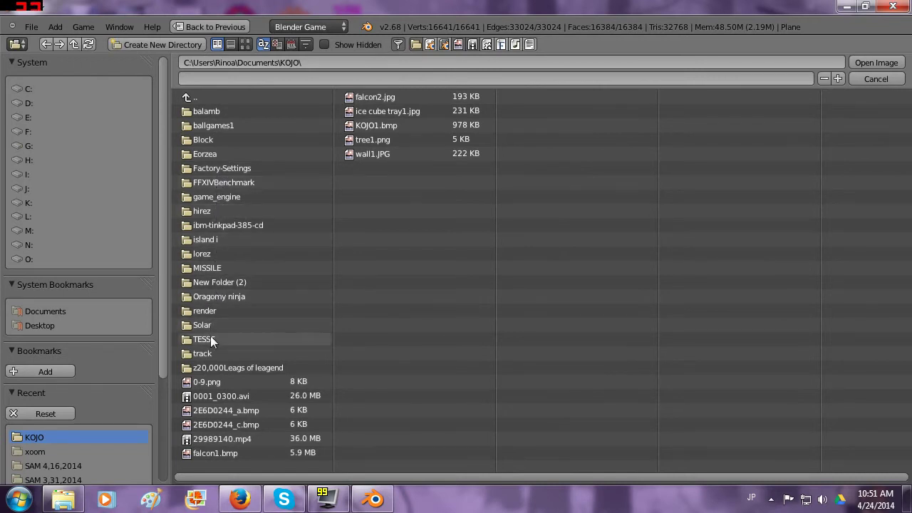
pyautogui.click(211, 153)
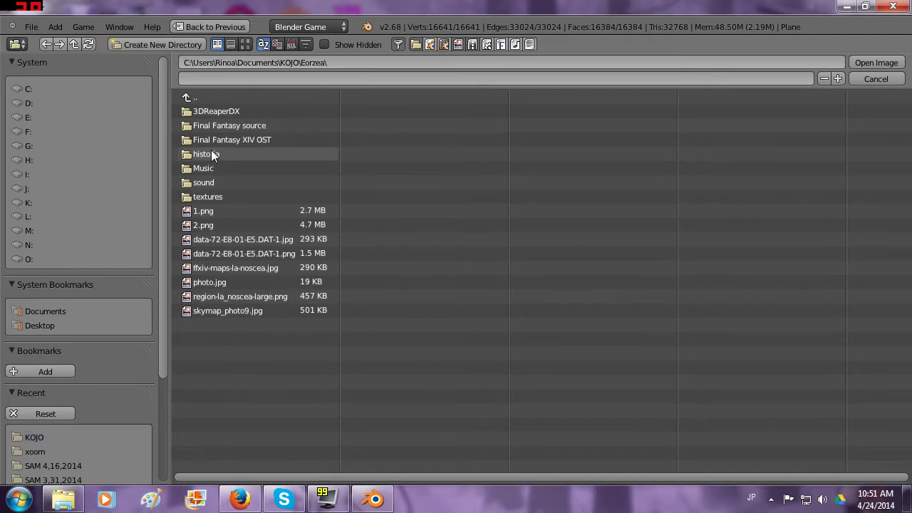
pyautogui.click(208, 199)
pyautogui.click(245, 44)
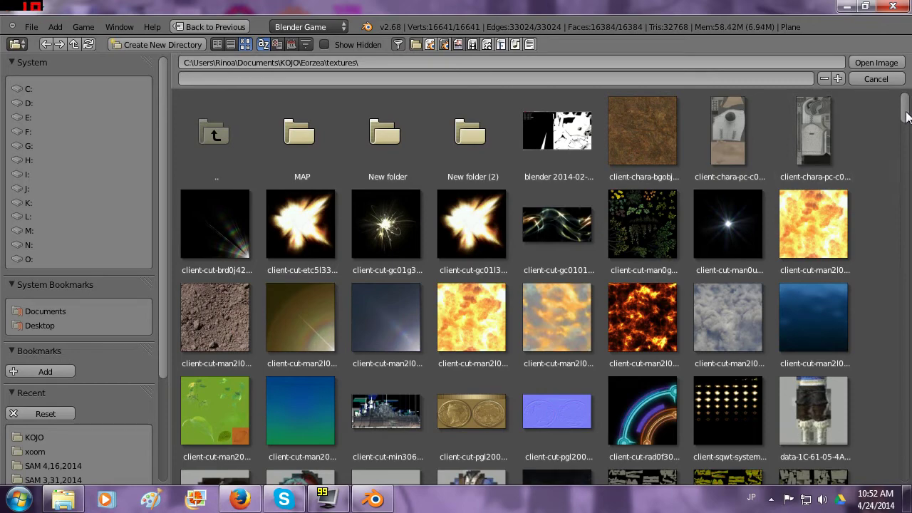
pyautogui.moveTo(907, 118); pyautogui.dragTo(908, 198)
pyautogui.scroll(-4, 907, 134)
pyautogui.doubleClick(390, 211)
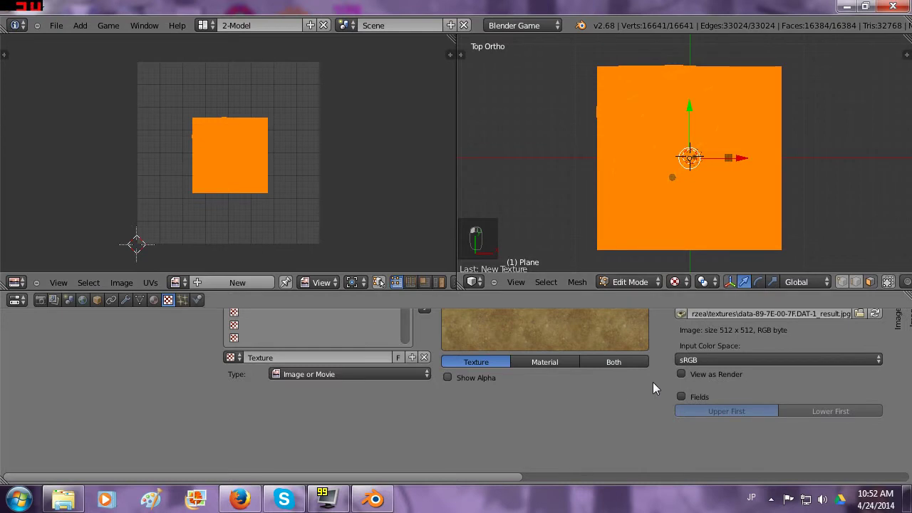
pyautogui.click(655, 368)
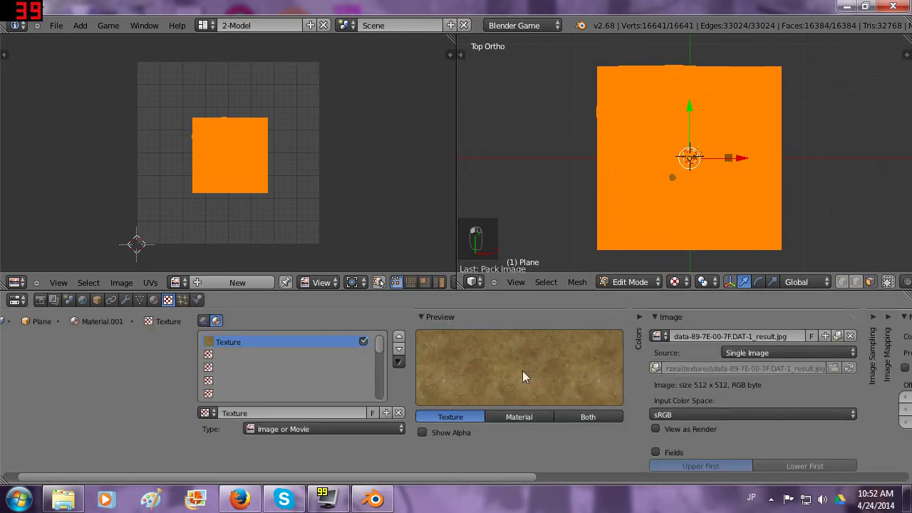
# Step: Assign data-89-7E-00-7F.DAT-1_result.jpg to the terrain's UV layout and scale the UVs up until about five mesh faces span the image
pyautogui.click(177, 282)
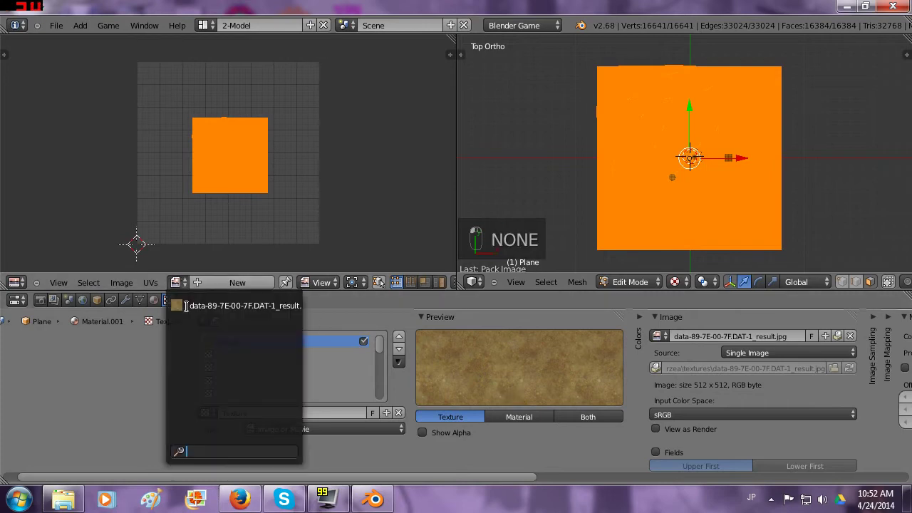
pyautogui.click(187, 305)
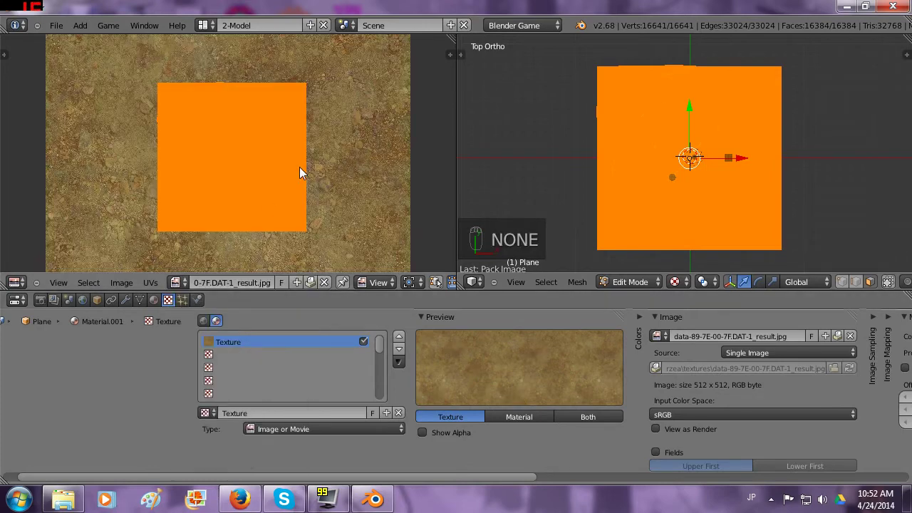
pyautogui.press('s')
pyautogui.press('s')
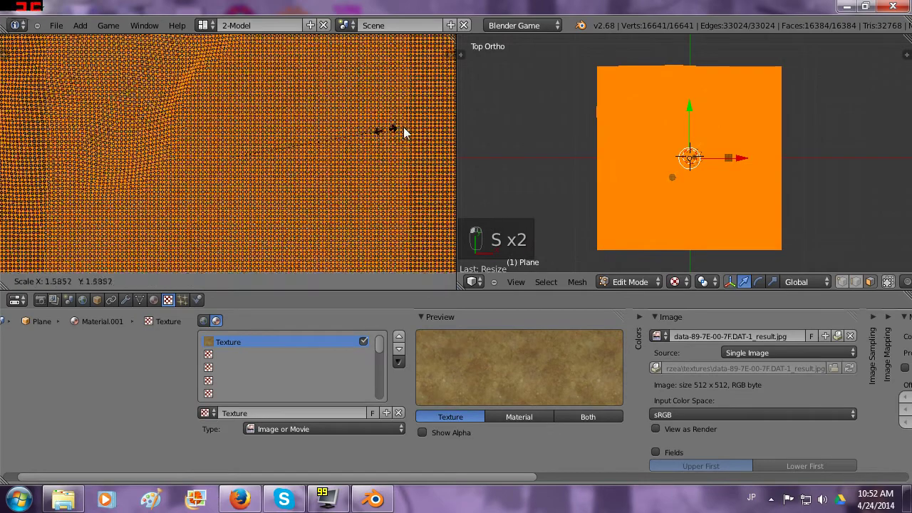
pyautogui.click(385, 131)
pyautogui.press('s')
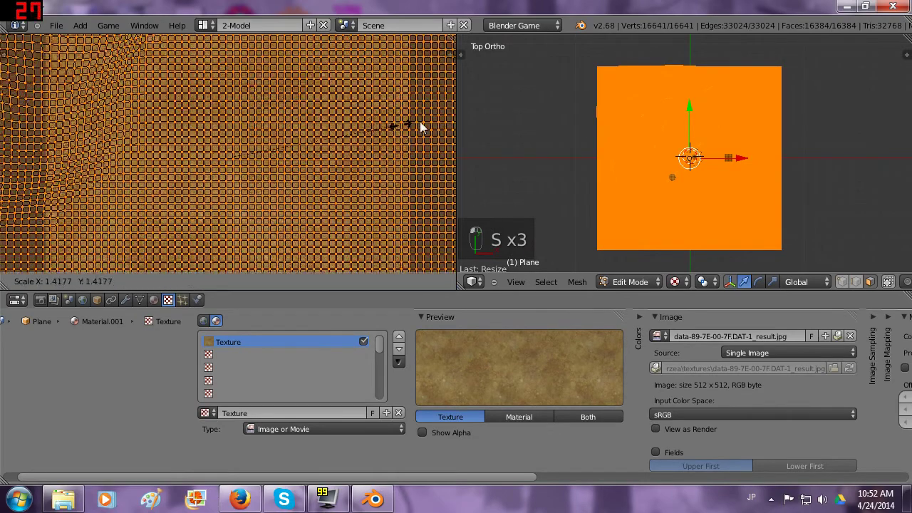
pyautogui.click(456, 120)
pyautogui.press('s')
pyautogui.click(407, 118)
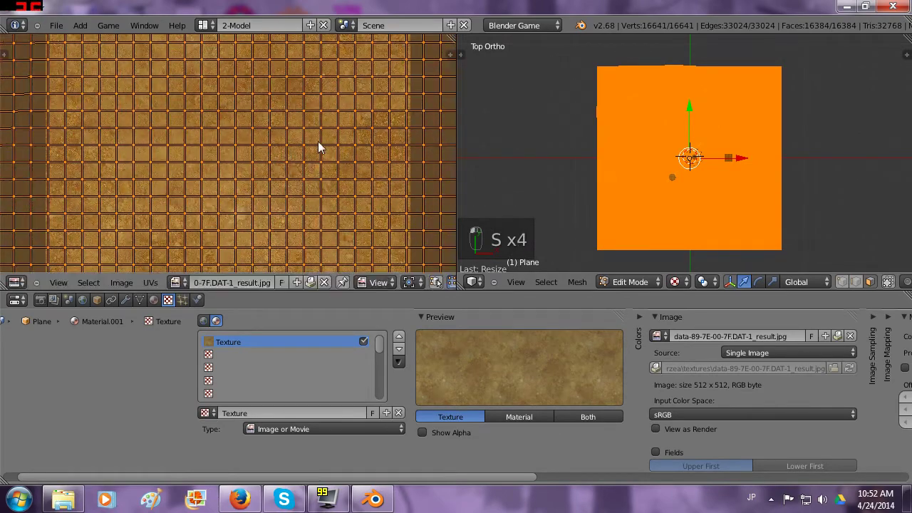
pyautogui.press('s')
pyautogui.click(413, 117)
pyautogui.press('s')
pyautogui.click(428, 117)
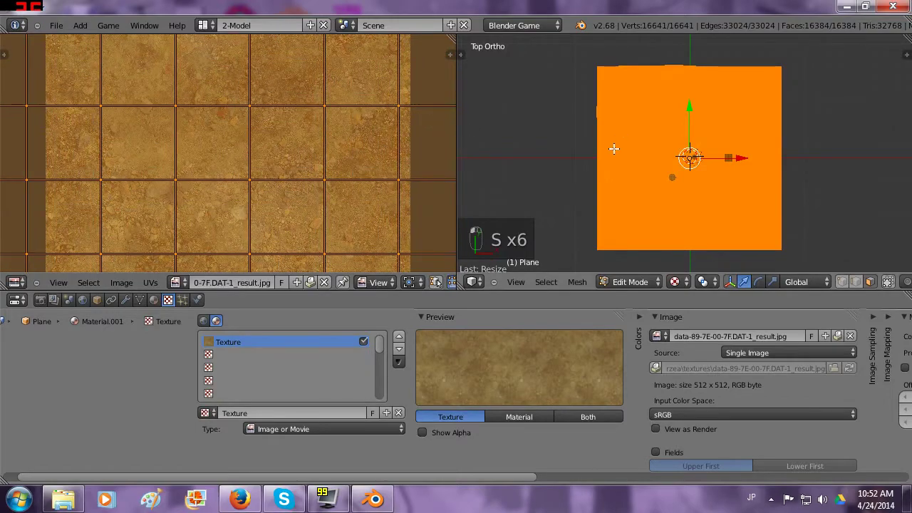
# Step: Inspect the tiled texture on the terrain up close in perspective and return the plane to Object Mode
pyautogui.moveTo(611, 146); pyautogui.dragTo(583, 112, button='middle')
pyautogui.scroll(6, 608, 99)
pyautogui.scroll(-6, 612, 86)
pyautogui.press('KP_5')
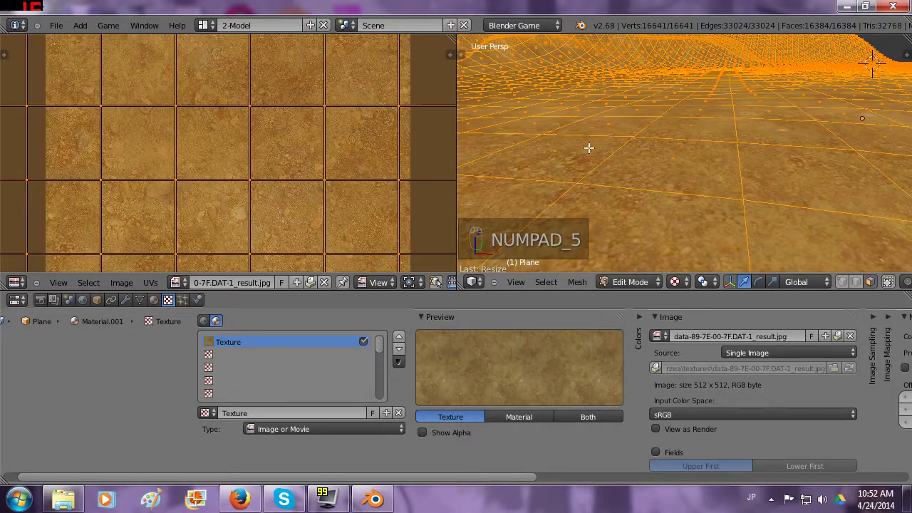
pyautogui.moveTo(590, 149); pyautogui.dragTo(568, 161, button='middle')
pyautogui.press('Tab')
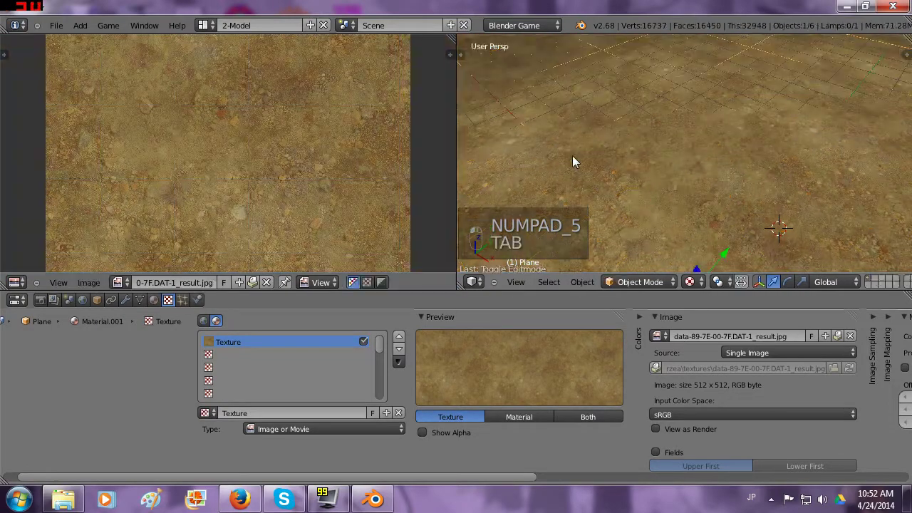
# Step: Select the lamp above the terrain and change its type to Sun
pyautogui.scroll(-6, 639, 102)
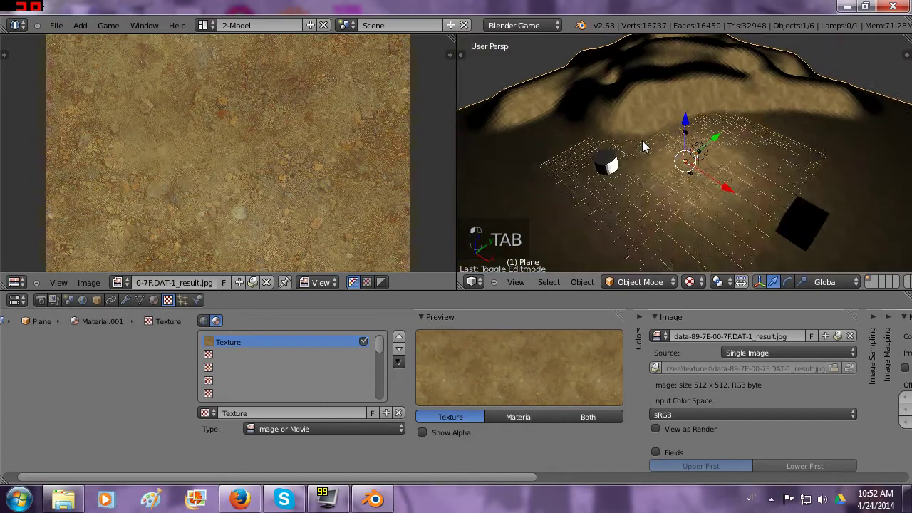
pyautogui.scroll(10, 647, 102)
pyautogui.scroll(-2, 649, 97)
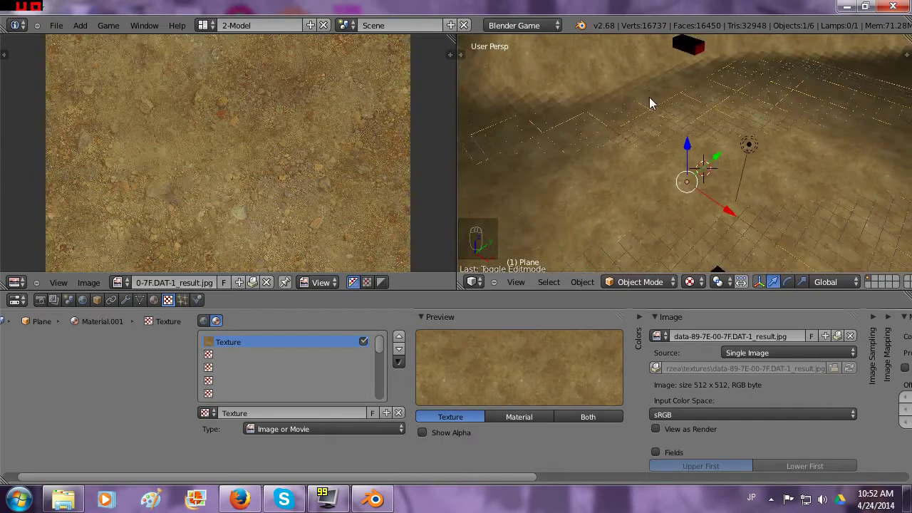
pyautogui.moveTo(646, 134); pyautogui.dragTo(615, 95, button='middle')
pyautogui.scroll(-7, 639, 120)
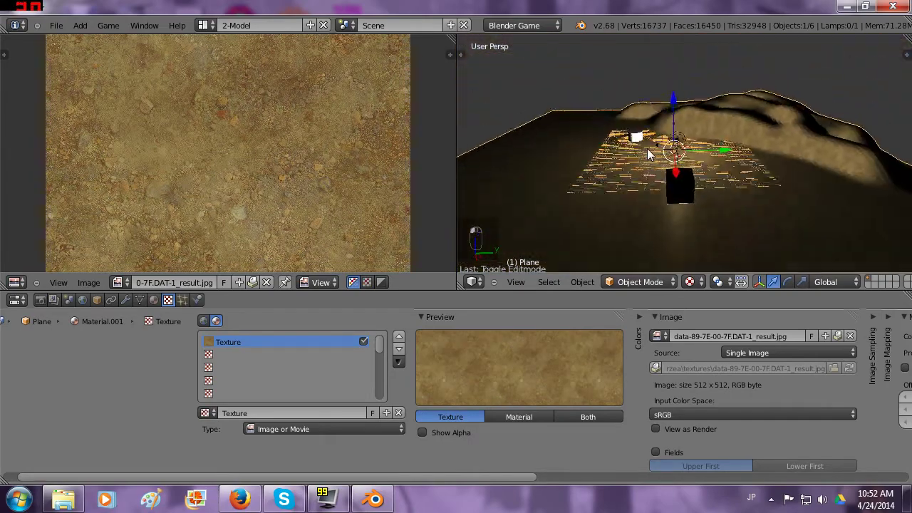
pyautogui.scroll(2, 648, 117)
pyautogui.scroll(2, 648, 119)
pyautogui.rightClick(672, 130)
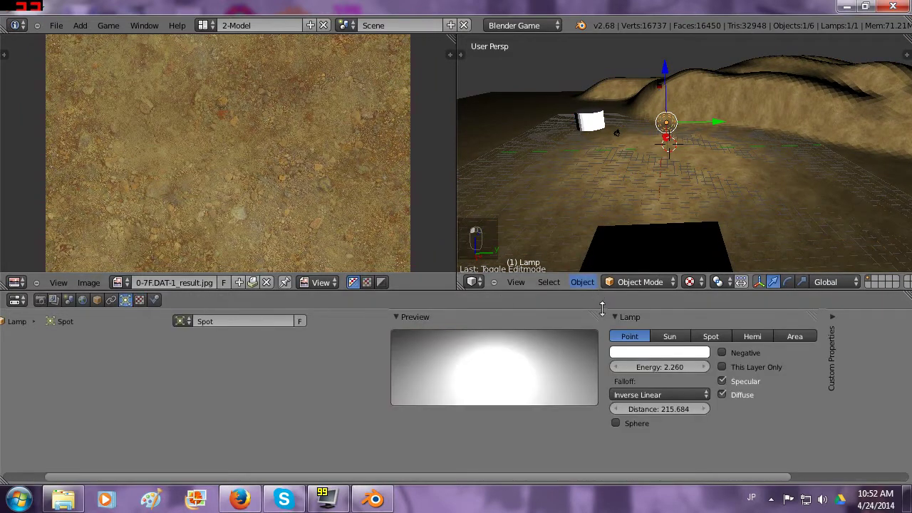
pyautogui.click(667, 337)
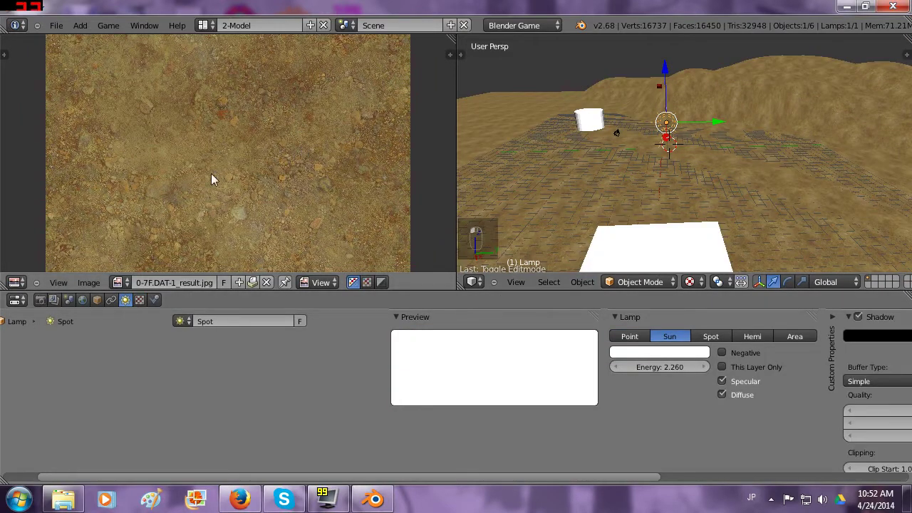
# Step: Replace the UV/Image Editor with a 3D View and, in front view, move the sun lamp high above the terrain
pyautogui.click(12, 283)
pyautogui.click(29, 267)
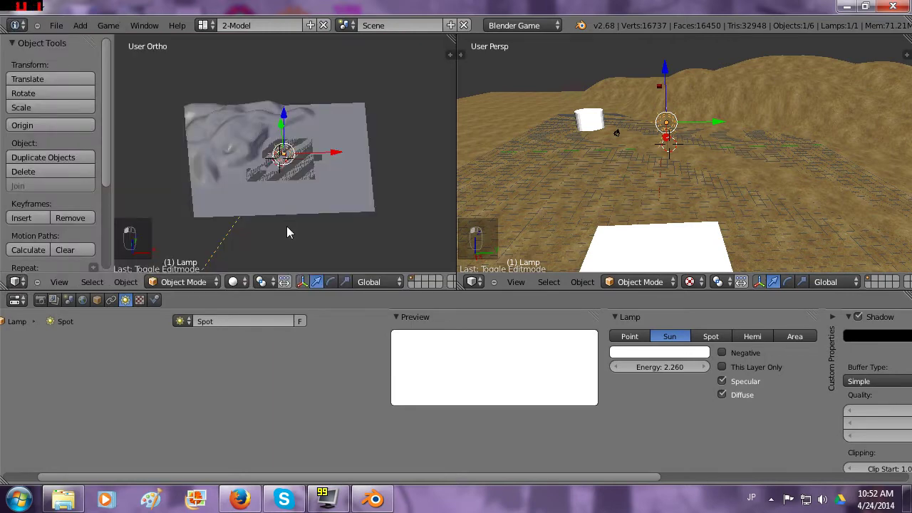
pyautogui.click(627, 336)
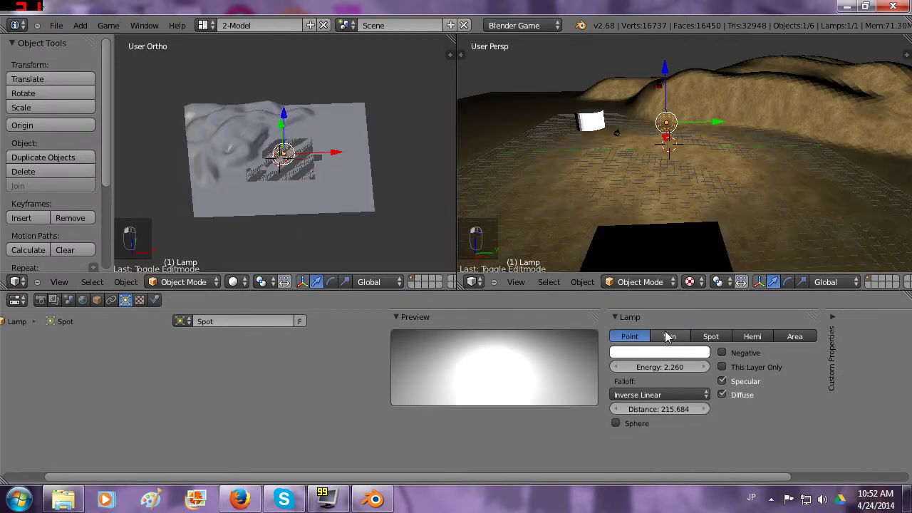
pyautogui.click(669, 336)
pyautogui.press('KP_1')
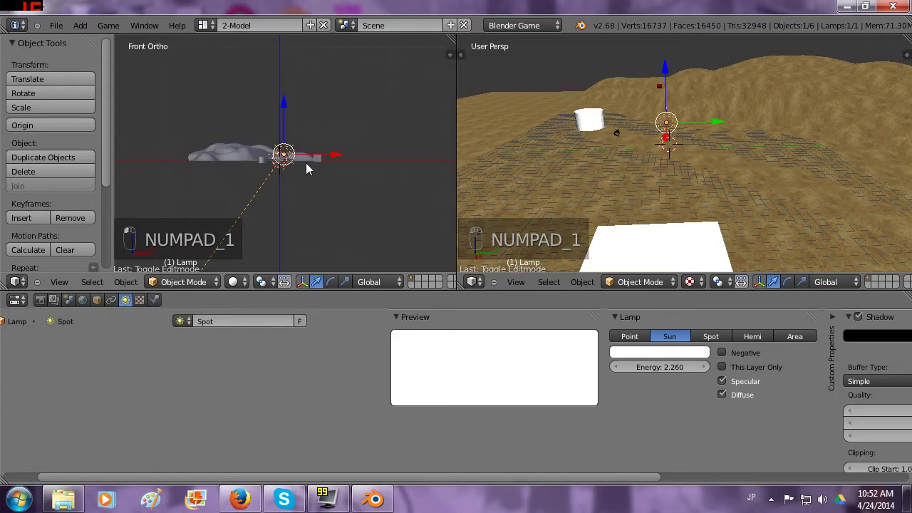
pyautogui.click(327, 105)
pyautogui.moveTo(733, 65); pyautogui.dragTo(588, 92, button='middle')
pyautogui.scroll(-9, 588, 107)
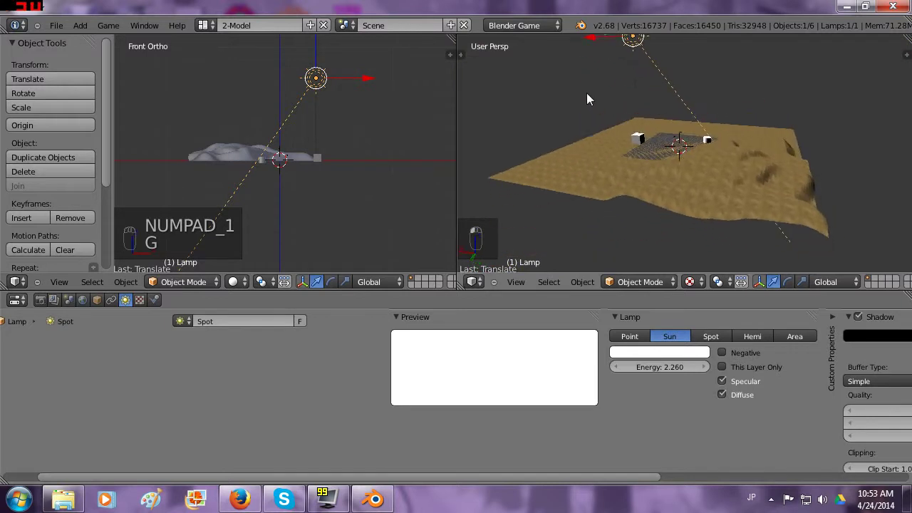
pyautogui.moveTo(556, 124); pyautogui.dragTo(868, 112, button='middle')
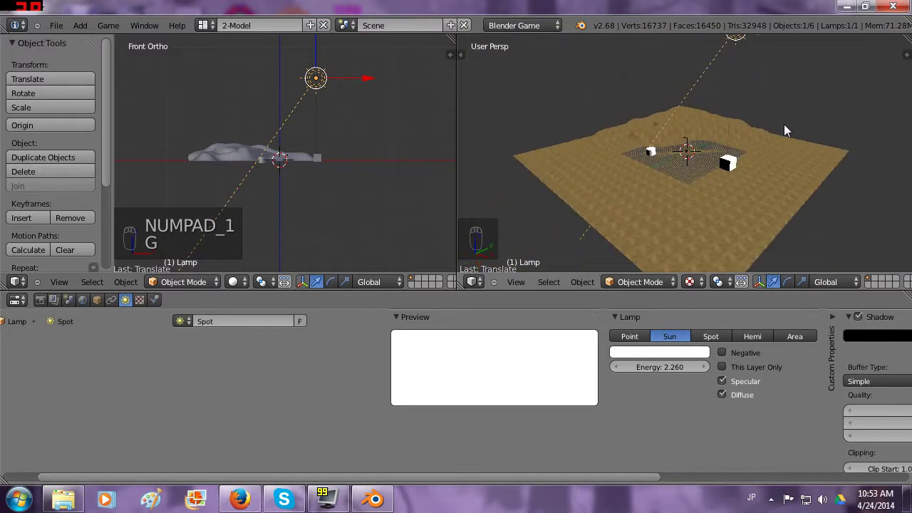
# Step: Run the game briefly from the maximized camera view to check the sun lighting on the terrain, then restore the layout
pyautogui.press('KP_0')
pyautogui.hotkey('ctrl', 'Up')
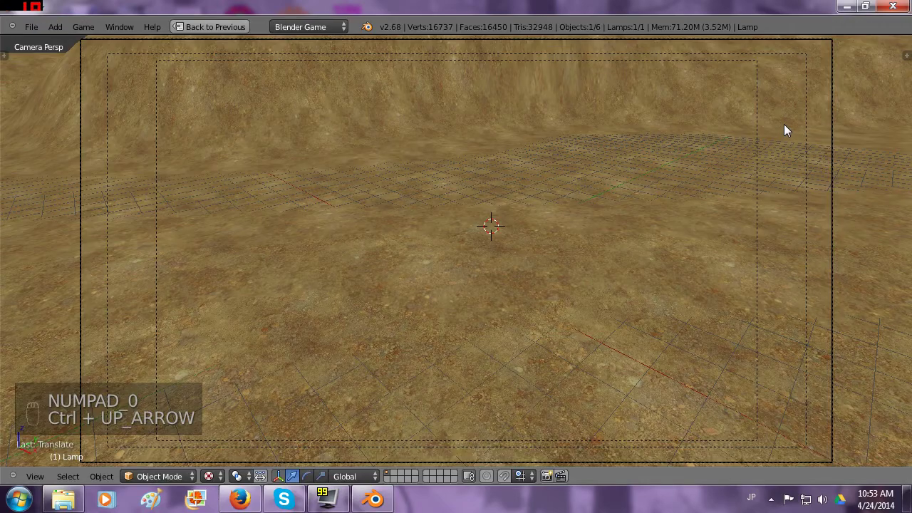
pyautogui.press('p')
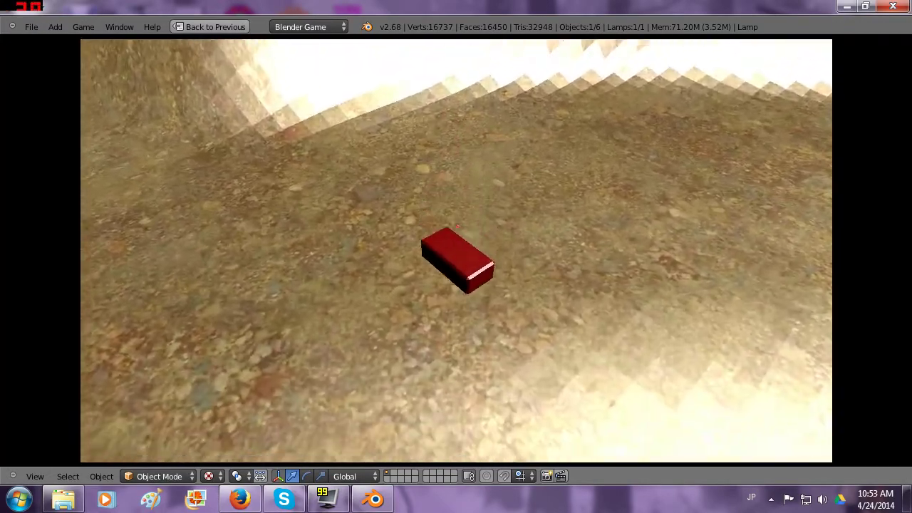
pyautogui.press('Escape')
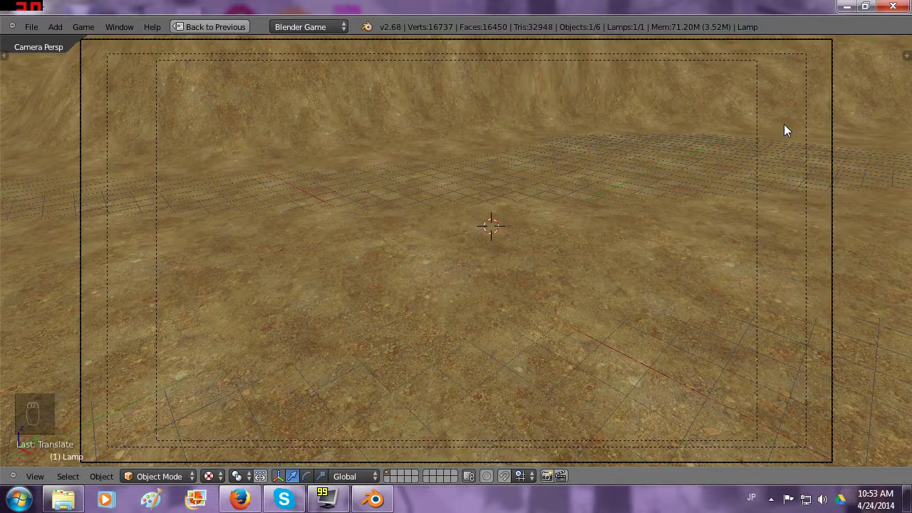
pyautogui.hotkey('ctrl', 'Up')
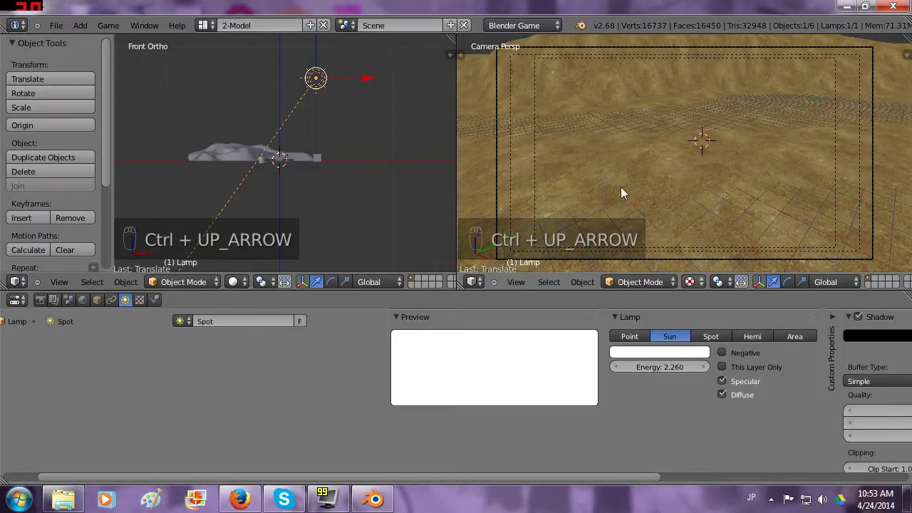
# Step: Set the specular intensity of the terrain plane's material to 0
pyautogui.rightClick(519, 95)
pyautogui.click(154, 300)
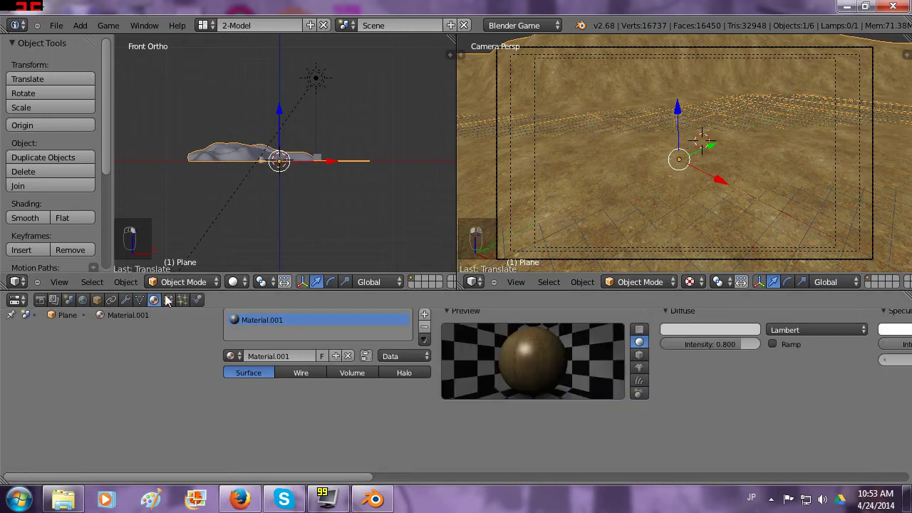
pyautogui.hscroll(6, 665, 395)
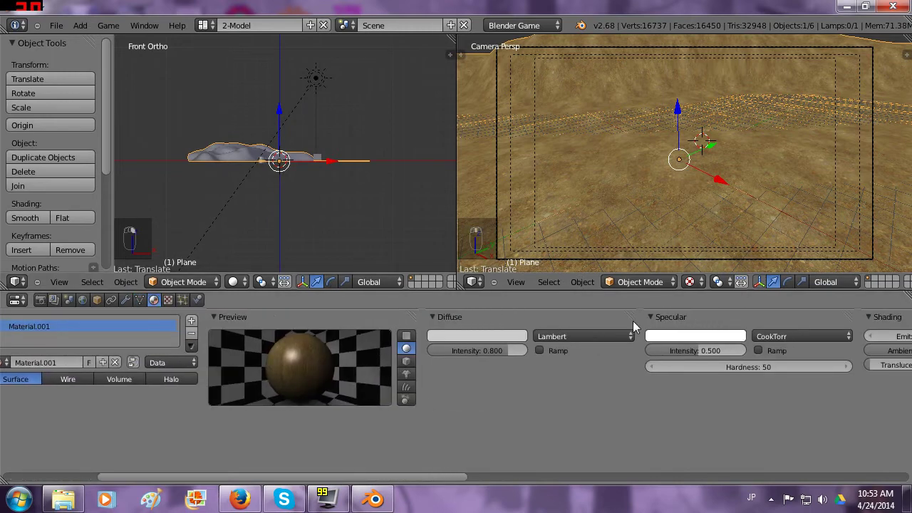
pyautogui.click(701, 348)
pyautogui.write('0')
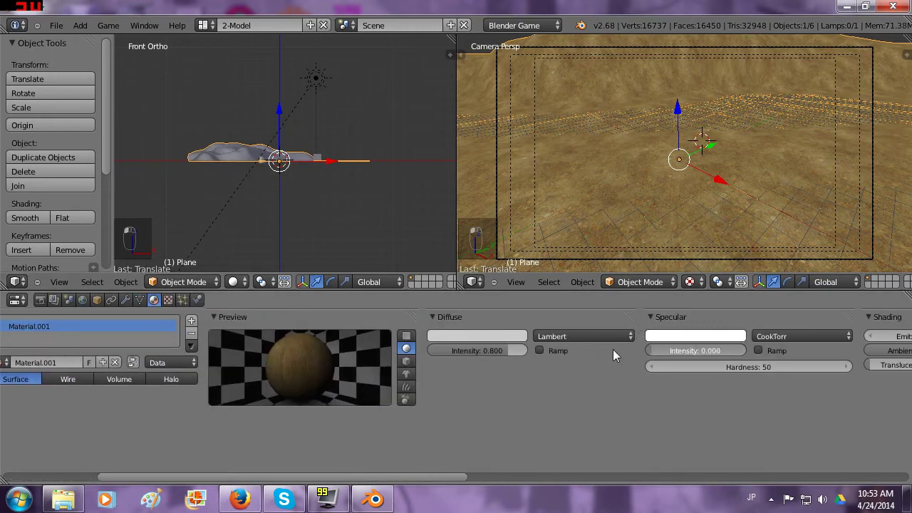
pyautogui.press('Return')
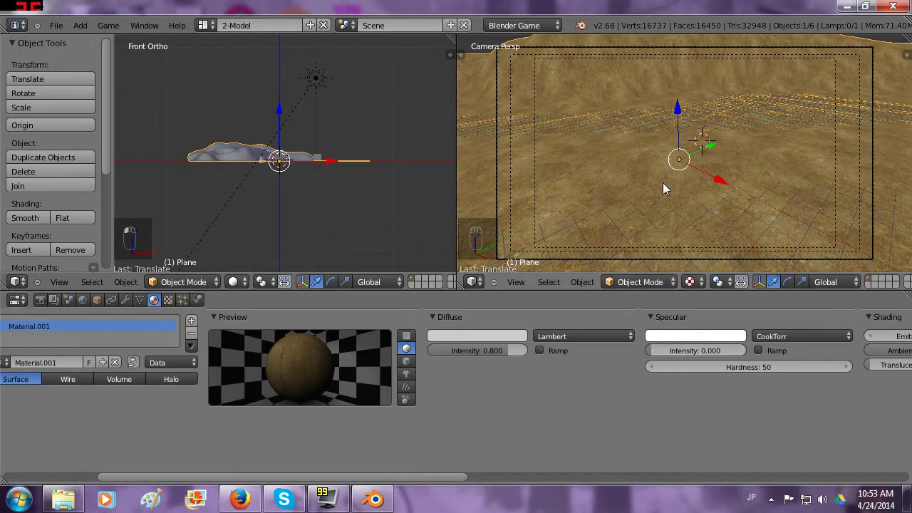
# Step: Run the game in the maximized camera view and drive the red block over the hills and flat ground, then restore the layout
pyautogui.hotkey('ctrl', 'Up')
pyautogui.press('p')
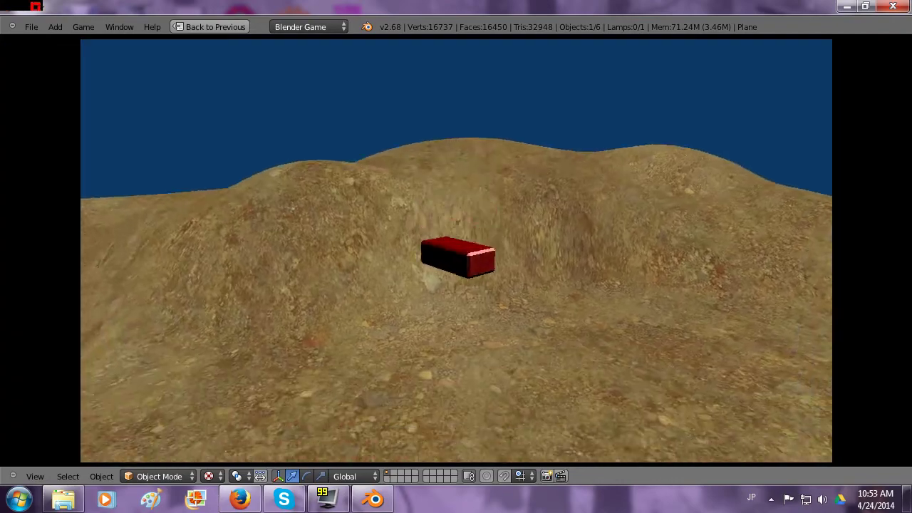
pyautogui.press('w')
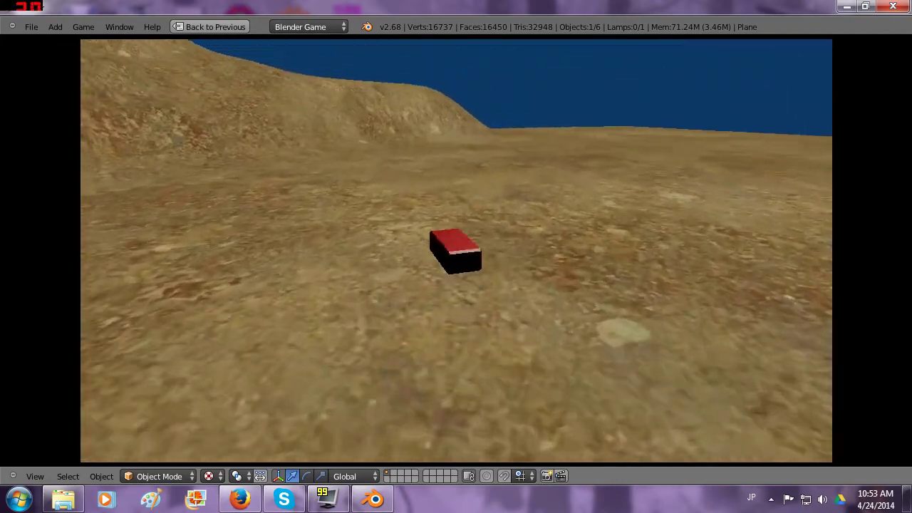
pyautogui.press('w')
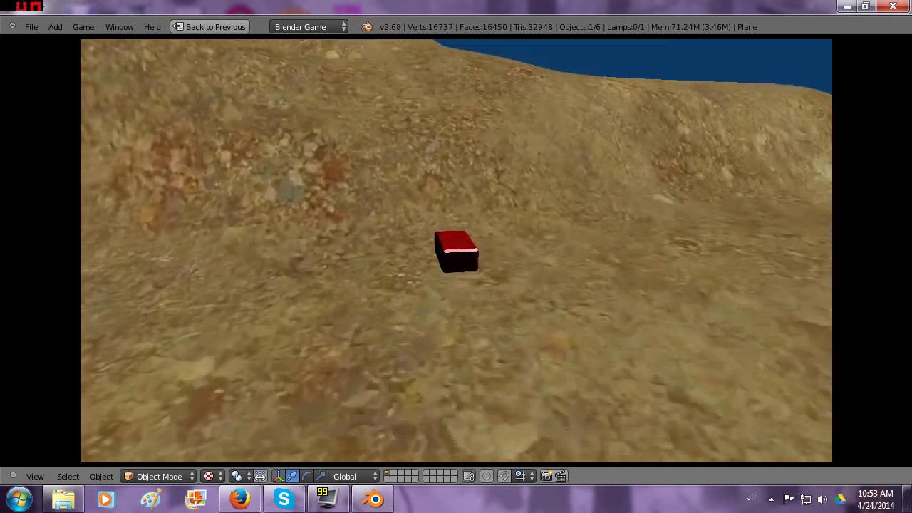
pyautogui.press('a')
pyautogui.press('w')
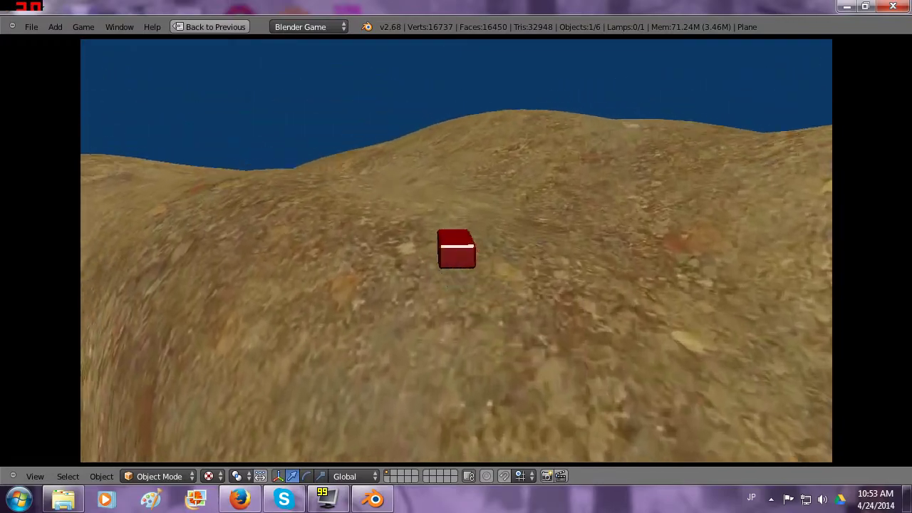
pyautogui.press('w')
pyautogui.press('a')
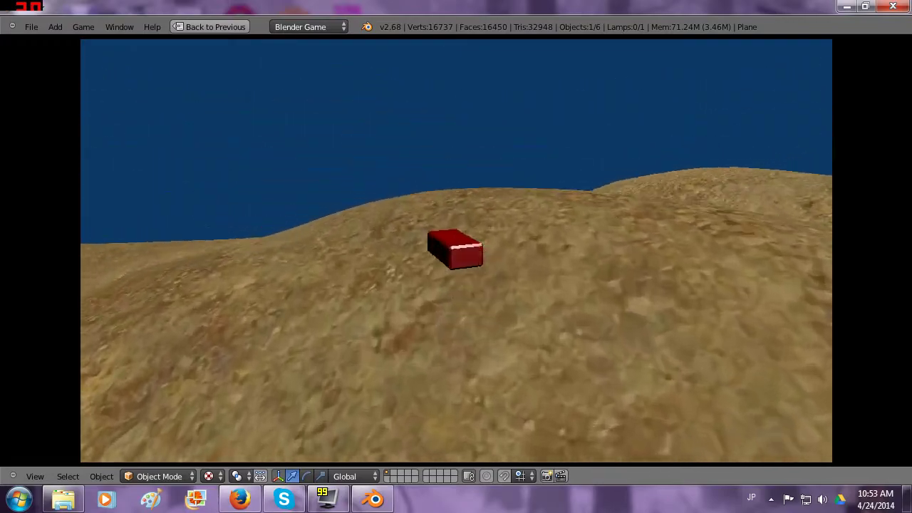
pyautogui.press('w')
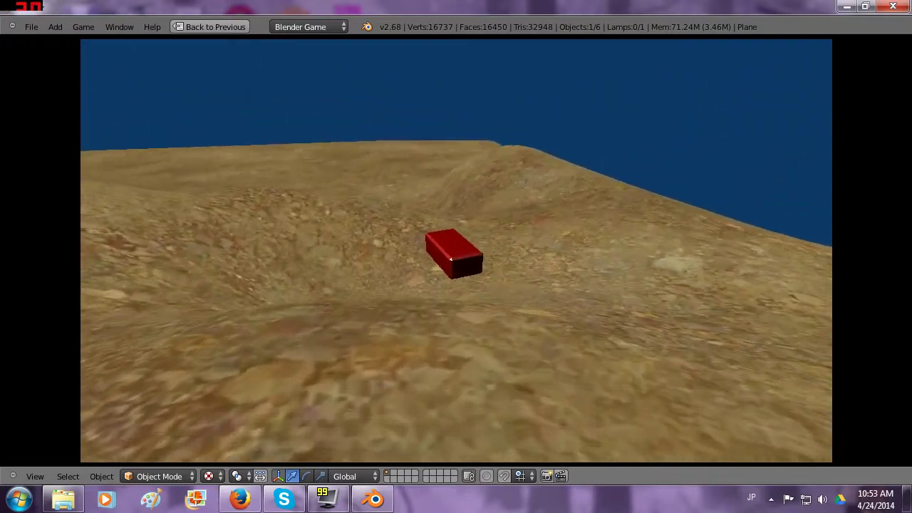
pyautogui.press('a')
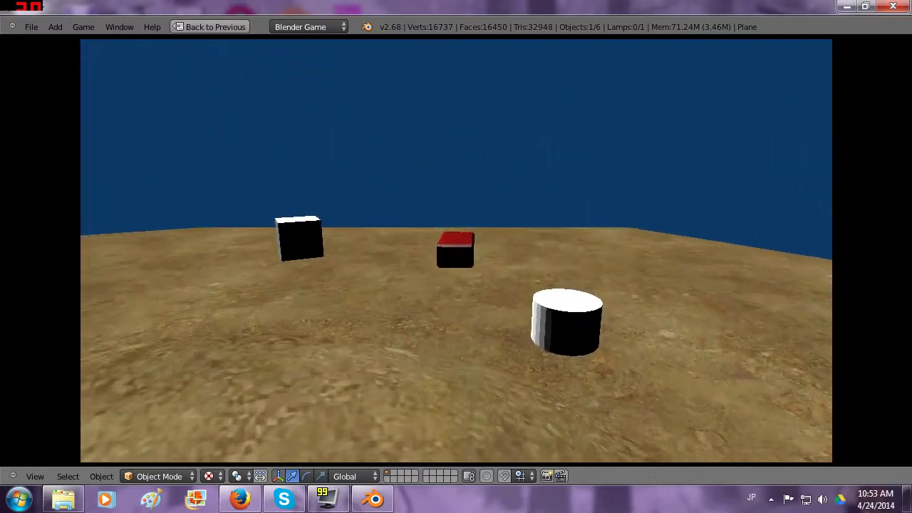
pyautogui.press('w')
pyautogui.press('d')
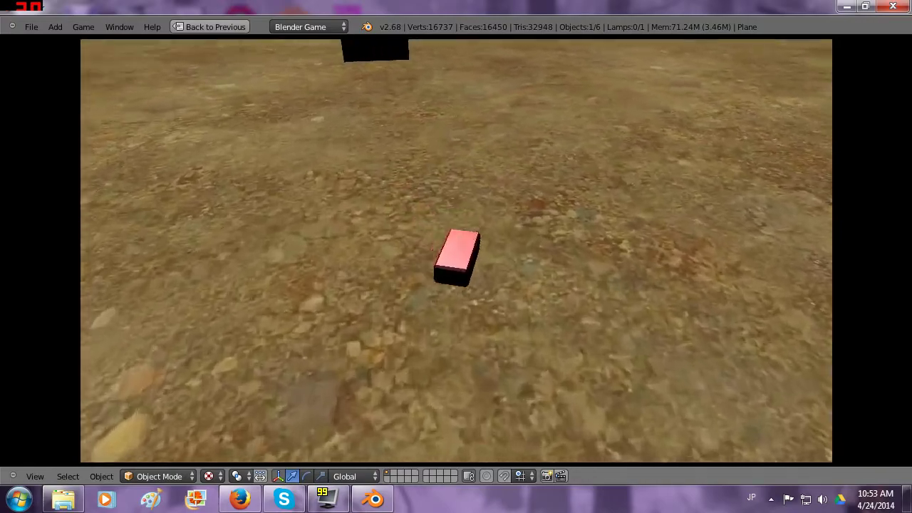
pyautogui.press('w')
pyautogui.press('a')
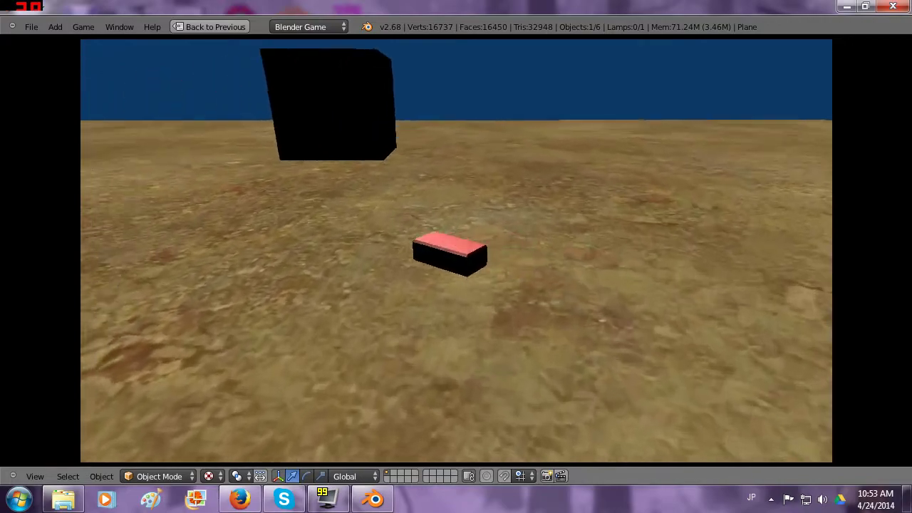
pyautogui.press('w')
pyautogui.press('a')
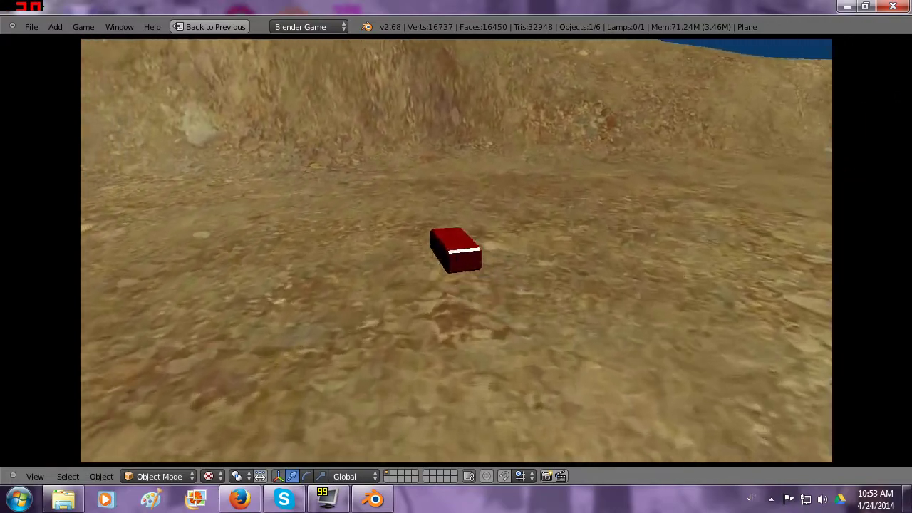
pyautogui.press('w')
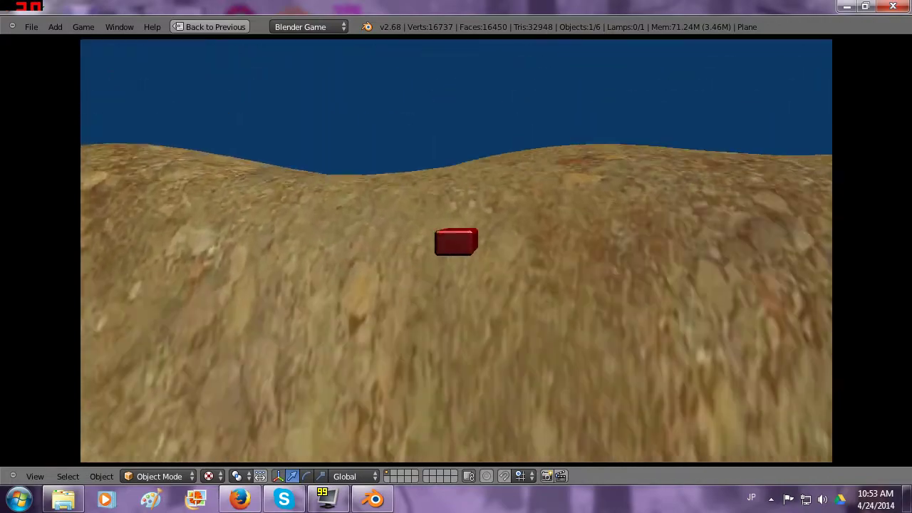
pyautogui.press('a')
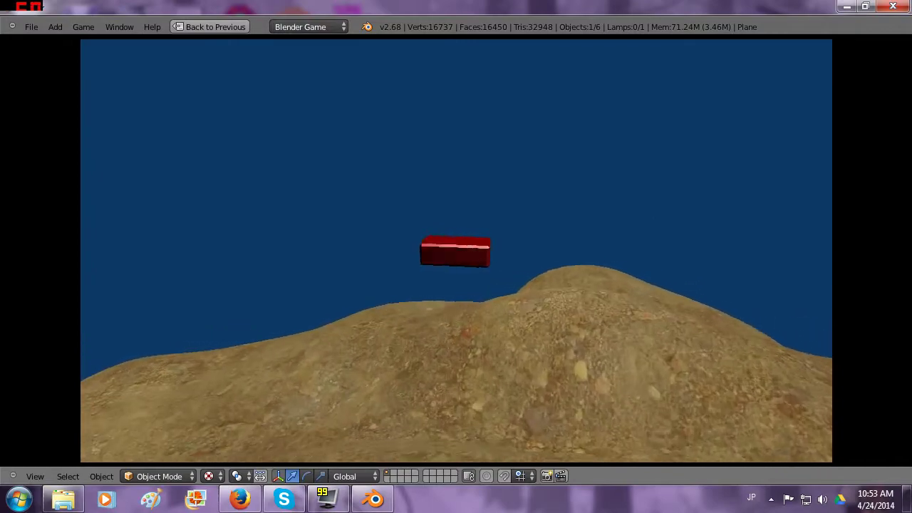
pyautogui.press('w')
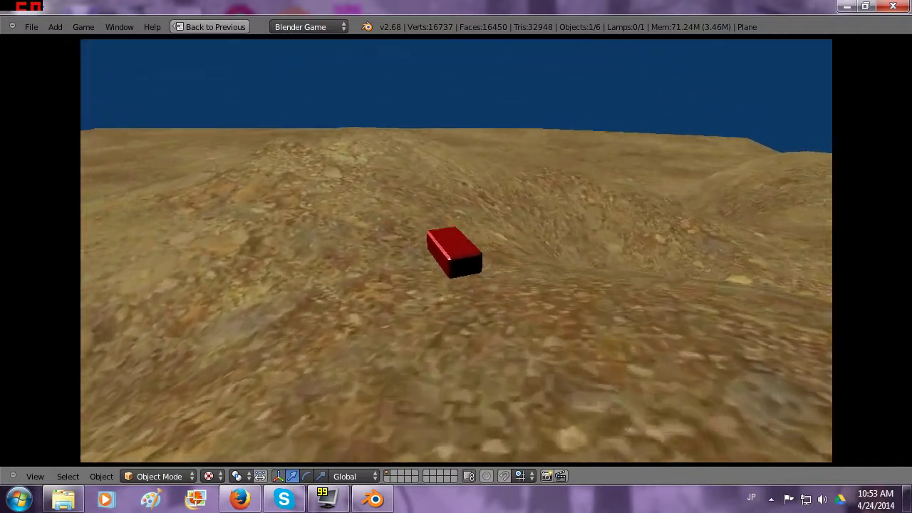
pyautogui.press('w')
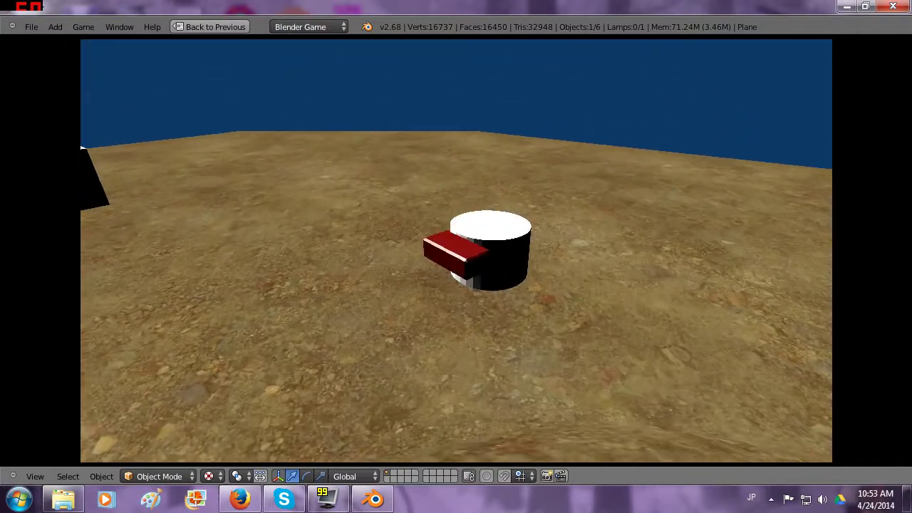
pyautogui.press('a')
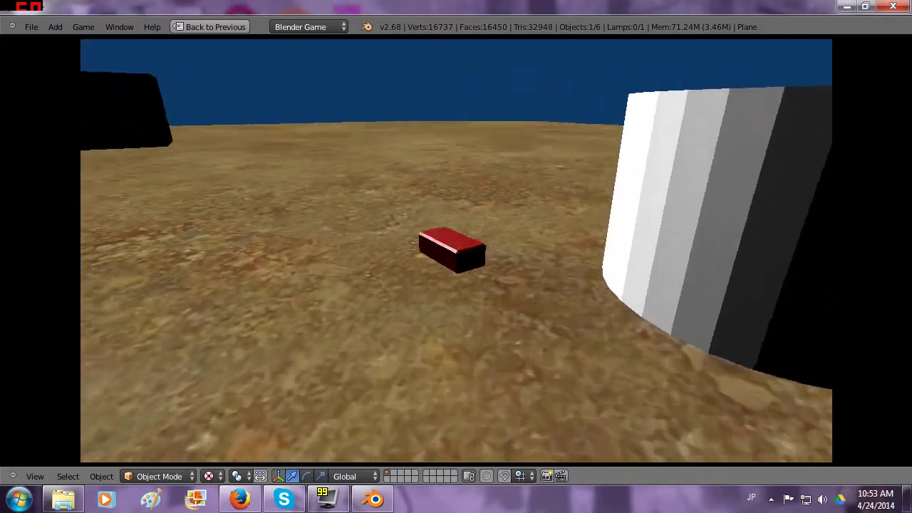
pyautogui.press('Escape')
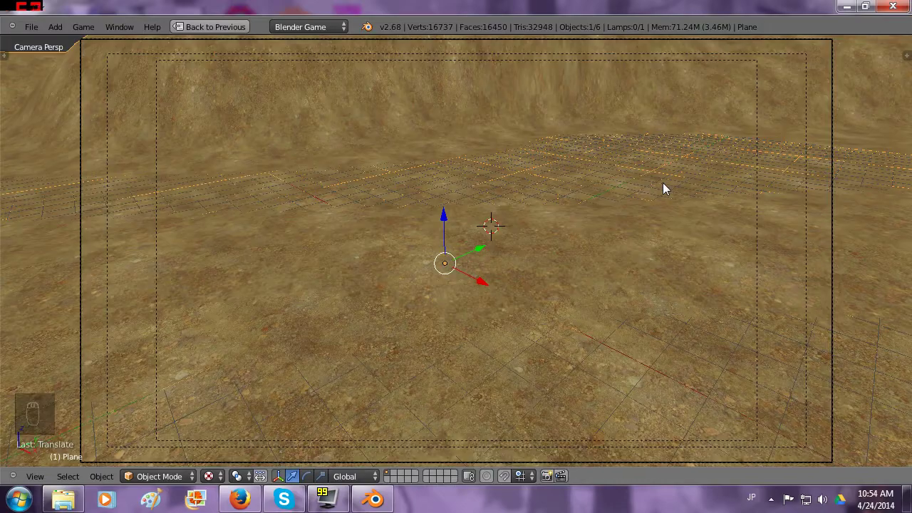
pyautogui.hotkey('ctrl', 'Up')
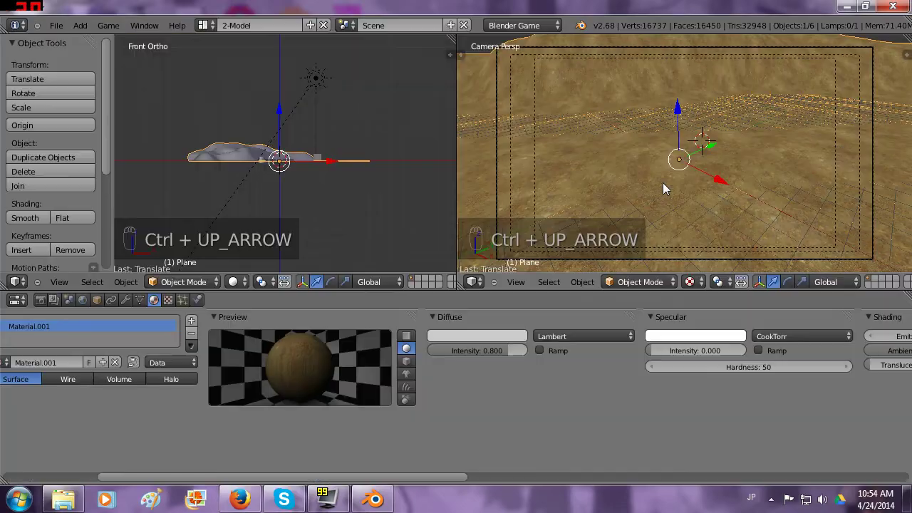
# Step: Look through the world, render and scene properties for the physics gravity setting
pyautogui.click(53, 300)
pyautogui.click(68, 299)
pyautogui.click(83, 300)
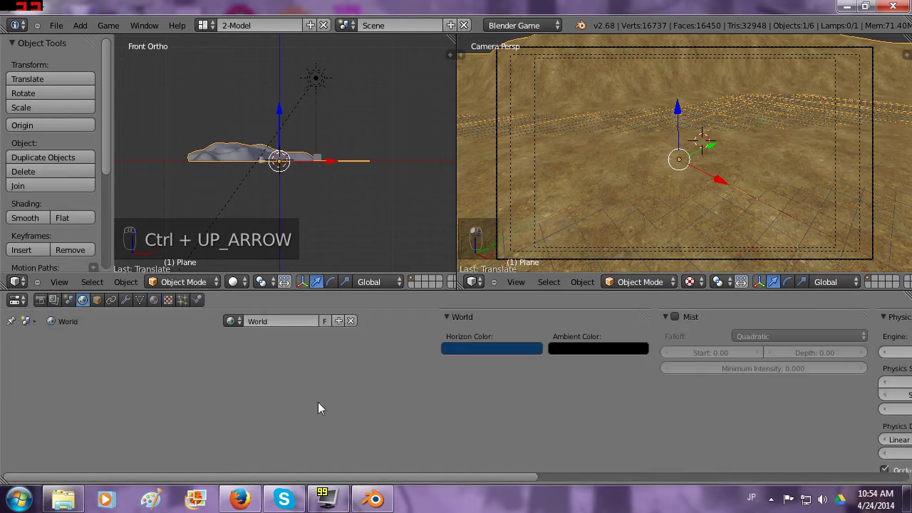
pyautogui.hscroll(15, 318, 403)
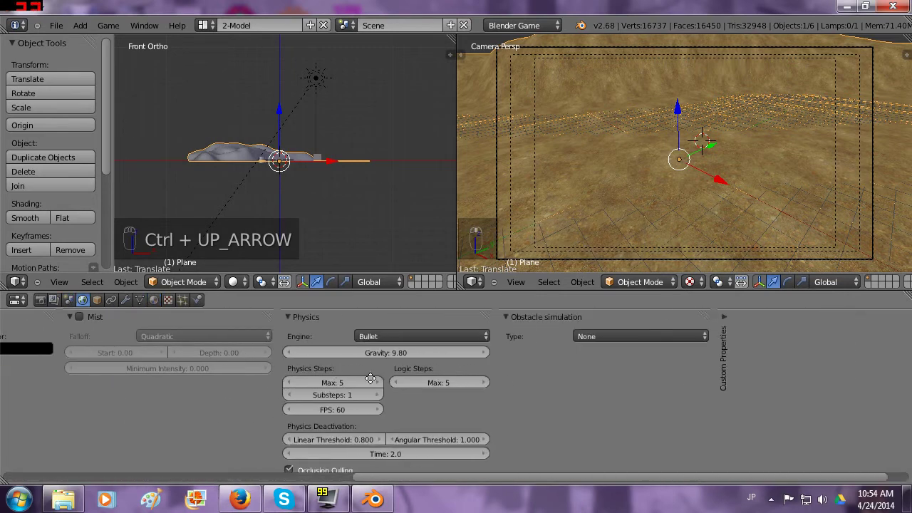
pyautogui.hscroll(-15, 370, 379)
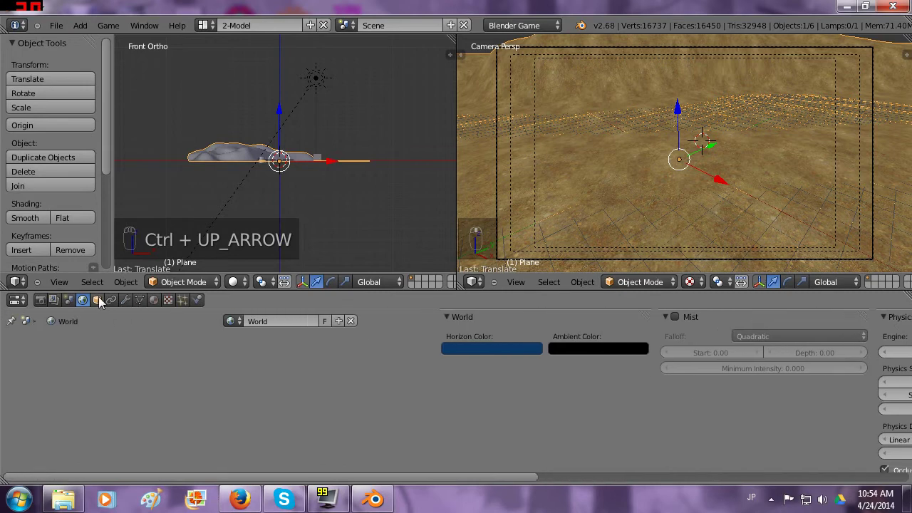
pyautogui.click(99, 300)
pyautogui.click(67, 301)
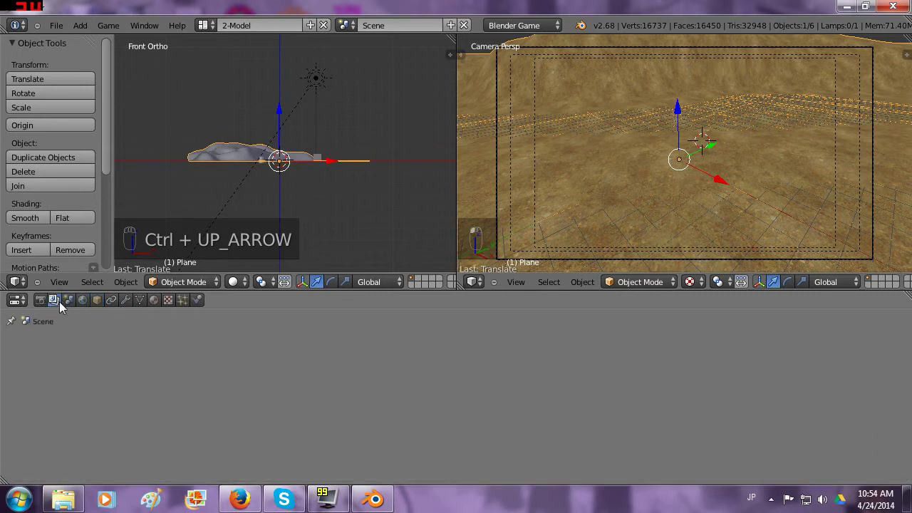
pyautogui.moveTo(625, 404); pyautogui.dragTo(457, 436, button='middle')
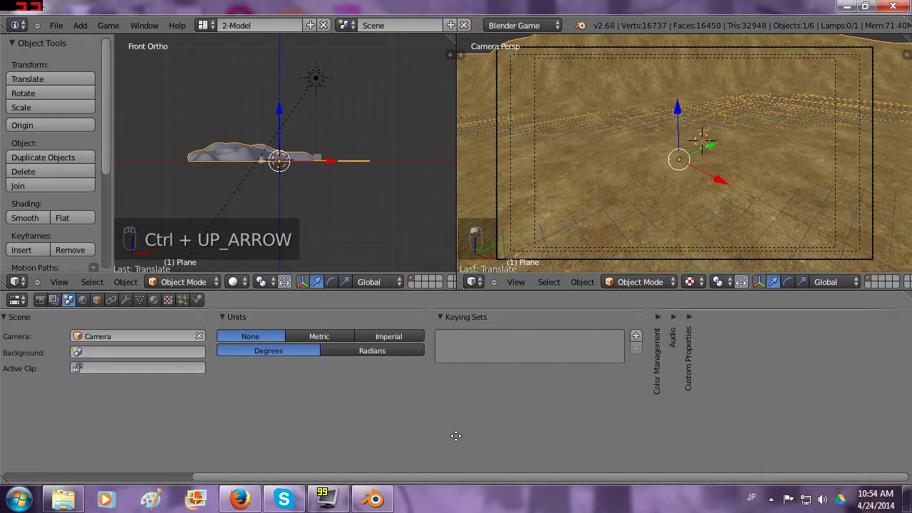
pyautogui.click(43, 301)
pyautogui.moveTo(660, 392); pyautogui.dragTo(62, 399, button='middle')
pyautogui.moveTo(362, 388); pyautogui.dragTo(151, 393, button='middle')
pyautogui.moveTo(335, 391); pyautogui.dragTo(277, 415, button='middle')
pyautogui.click(69, 300)
# Step: Set the gravity in the world's physics settings to 18
pyautogui.click(83, 300)
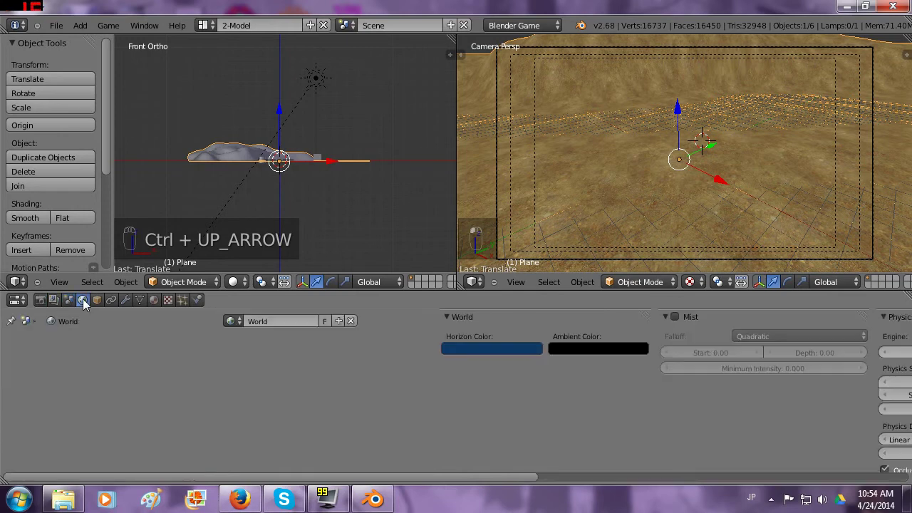
pyautogui.moveTo(476, 367); pyautogui.dragTo(187, 402, button='middle')
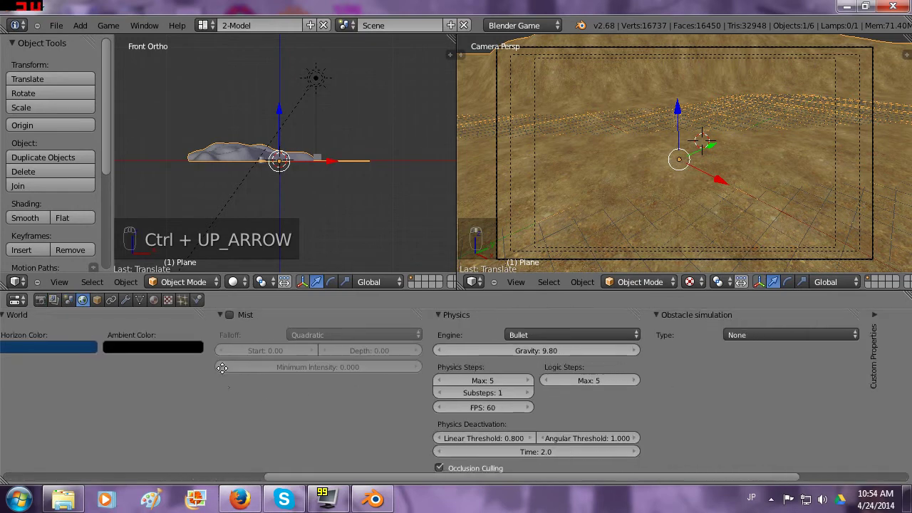
pyautogui.moveTo(223, 367); pyautogui.dragTo(212, 397, button='middle')
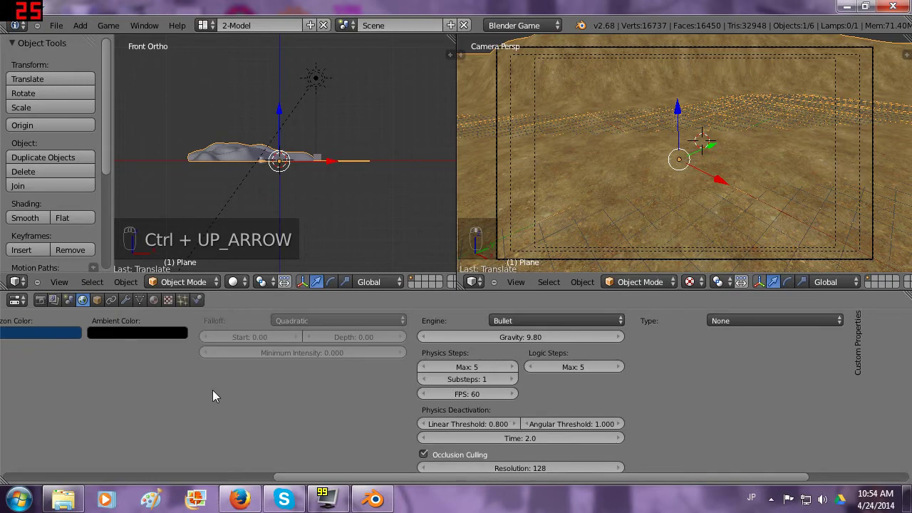
pyautogui.click(517, 339)
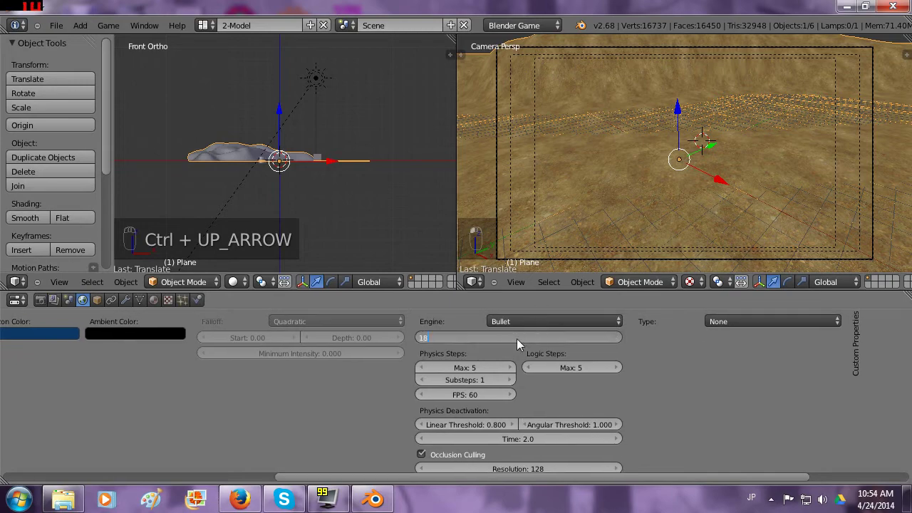
pyautogui.write('18')
pyautogui.press('Return')
# Step: Run the game in the maximized camera view, drive the red block over the hills and past the cylinder, then restore the layout
pyautogui.hotkey('ctrl', 'Up')
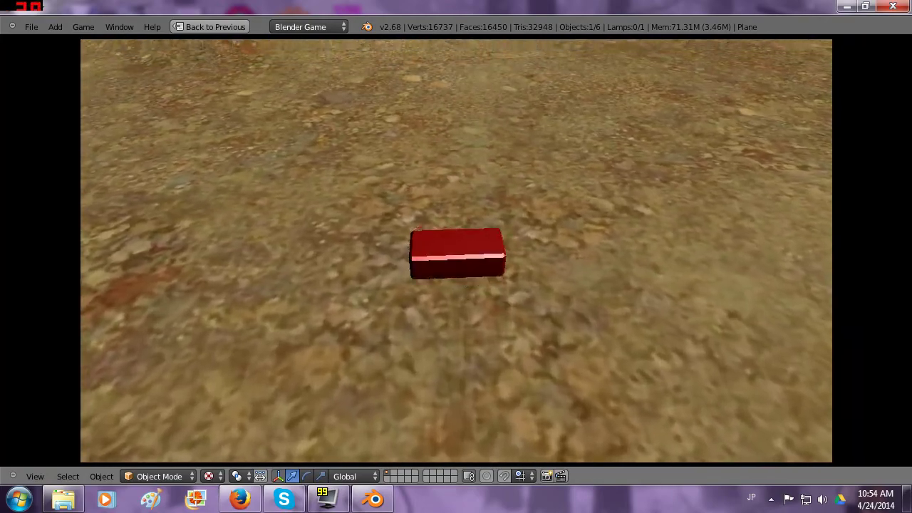
pyautogui.press('Up')
pyautogui.press('Left')
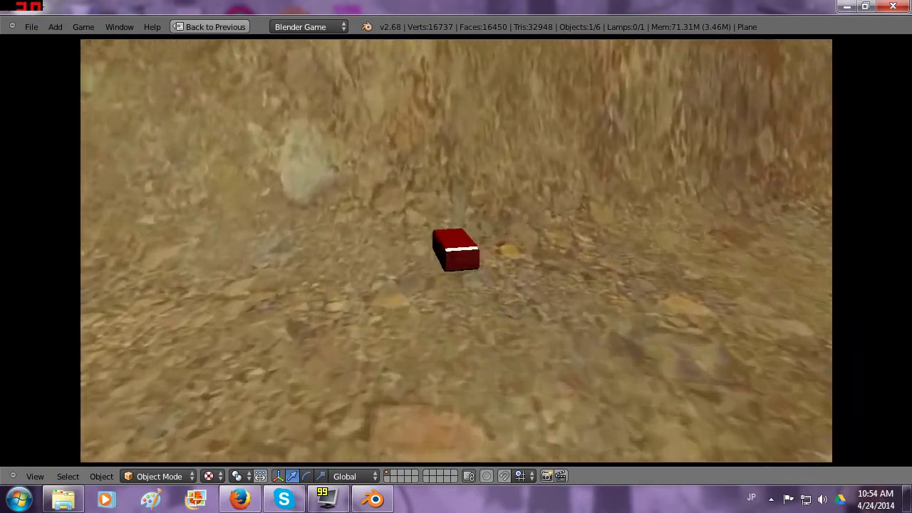
pyautogui.press('Up')
pyautogui.press('Left')
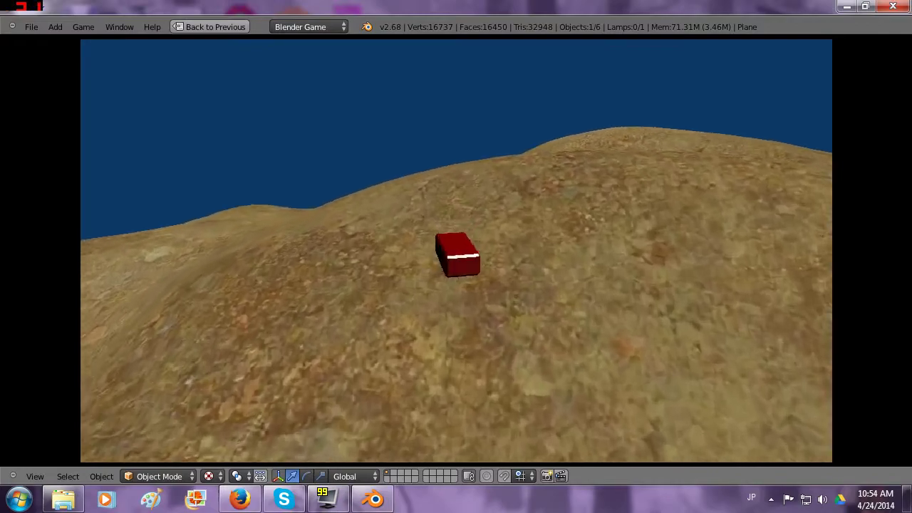
pyautogui.press('Up')
pyautogui.press('Left')
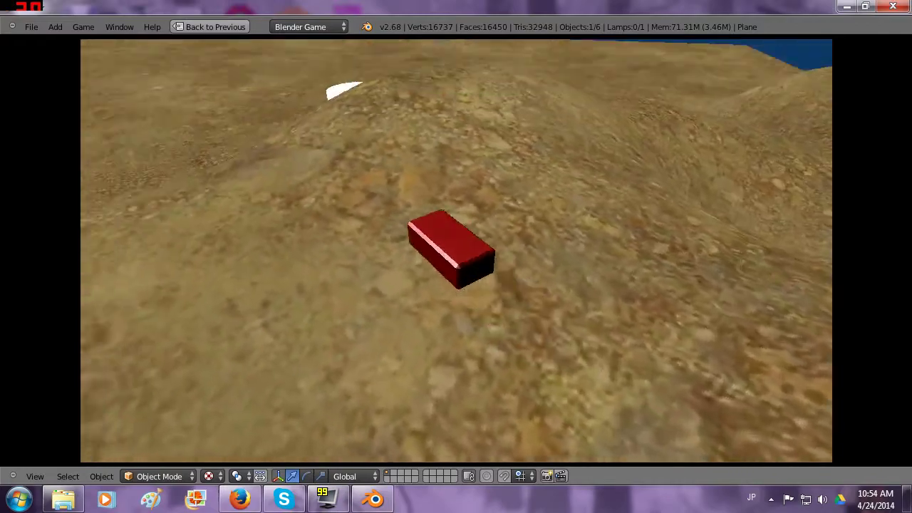
pyautogui.press('Up')
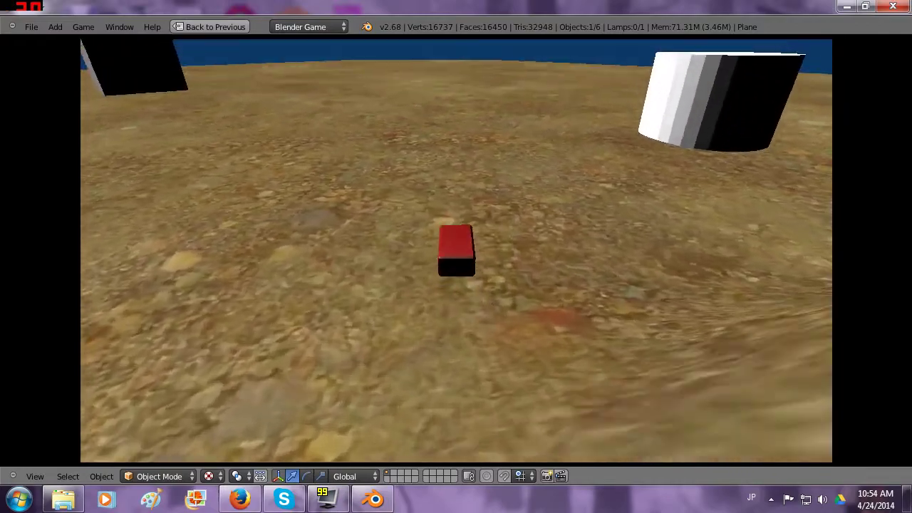
pyautogui.press('Up')
pyautogui.press('Left')
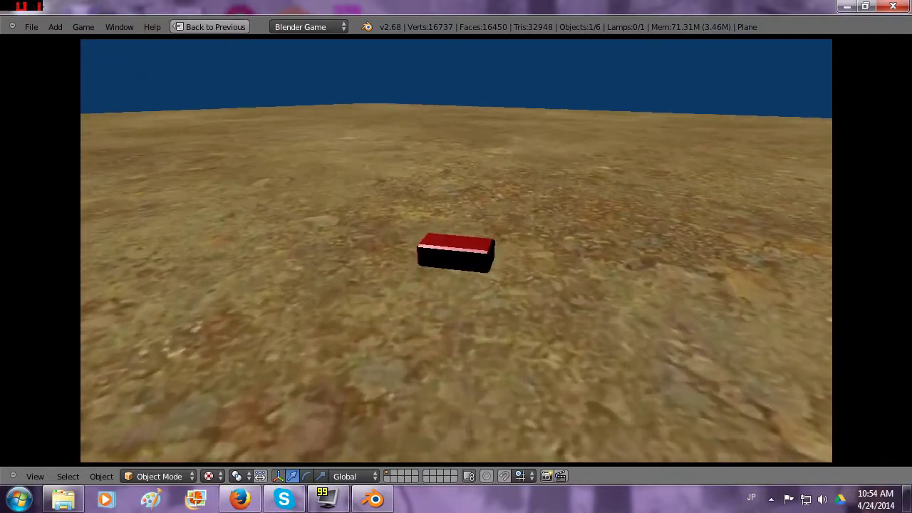
pyautogui.press('Escape')
pyautogui.hotkey('ctrl', 'Up')
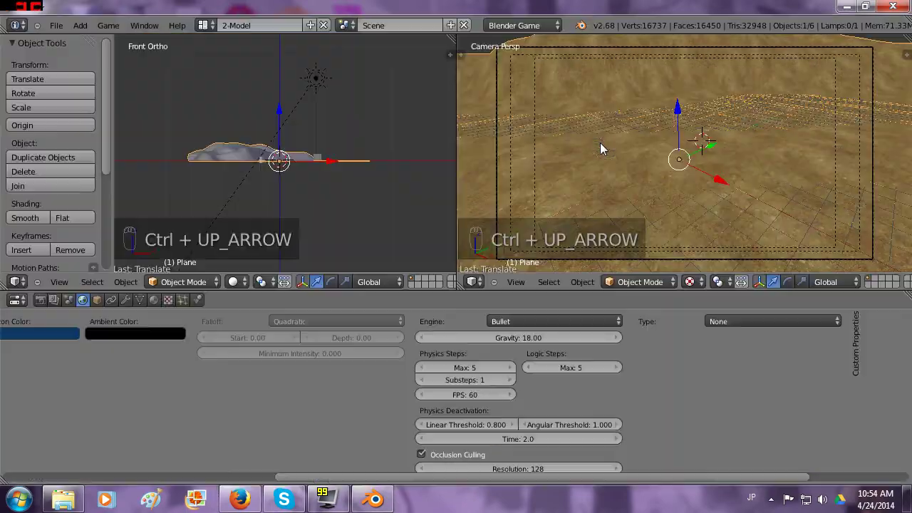
# Step: Set the world's physics gravity to 30
pyautogui.click(518, 342)
pyautogui.write('30')
pyautogui.press('Return')
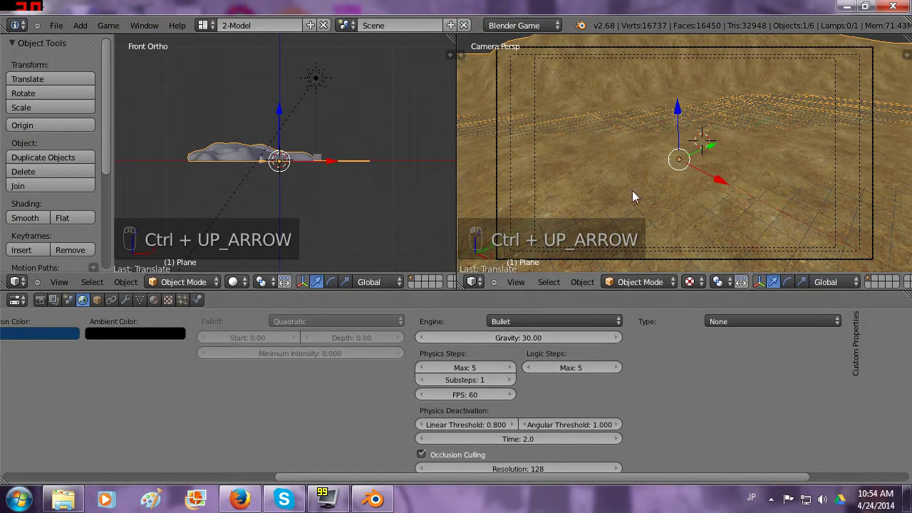
# Step: Test-drive the red block across the hills to the flat ground in the maximized camera view, then stop the game and restore the layout
pyautogui.hotkey('ctrl', 'Up')
pyautogui.press('p')
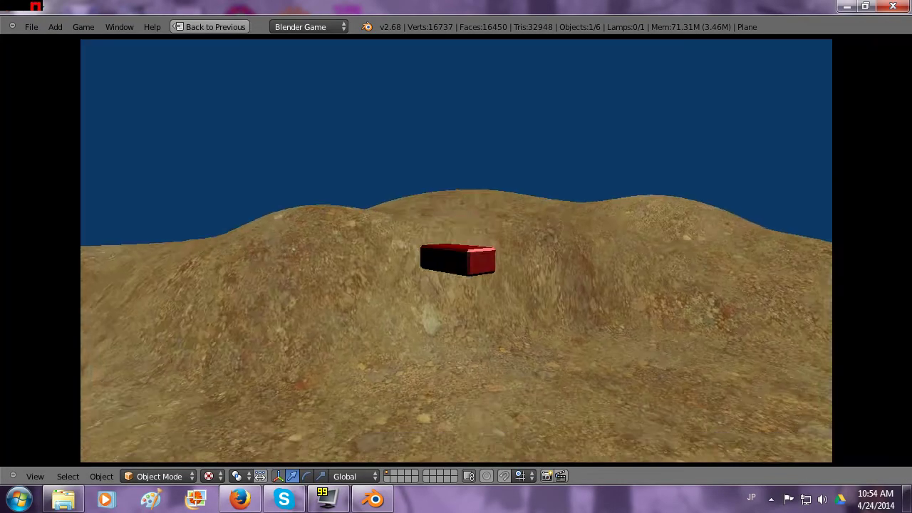
pyautogui.press('w')
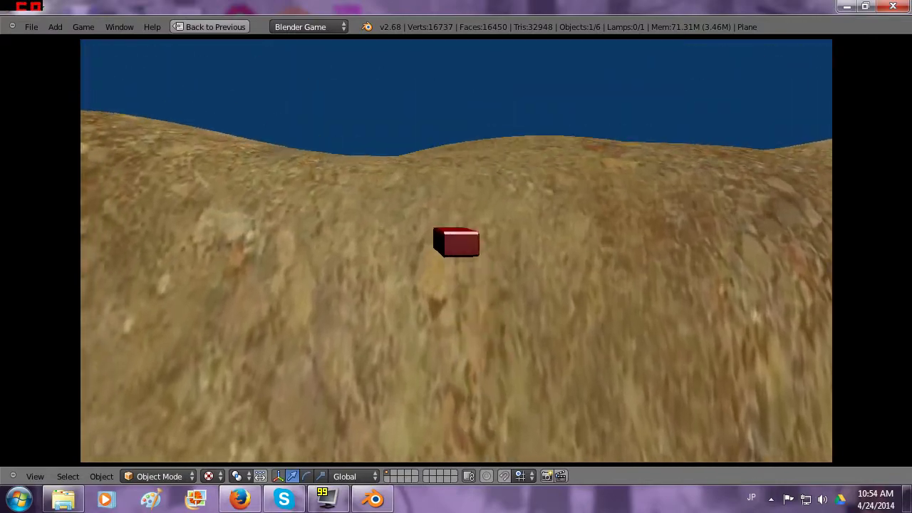
pyautogui.press('d')
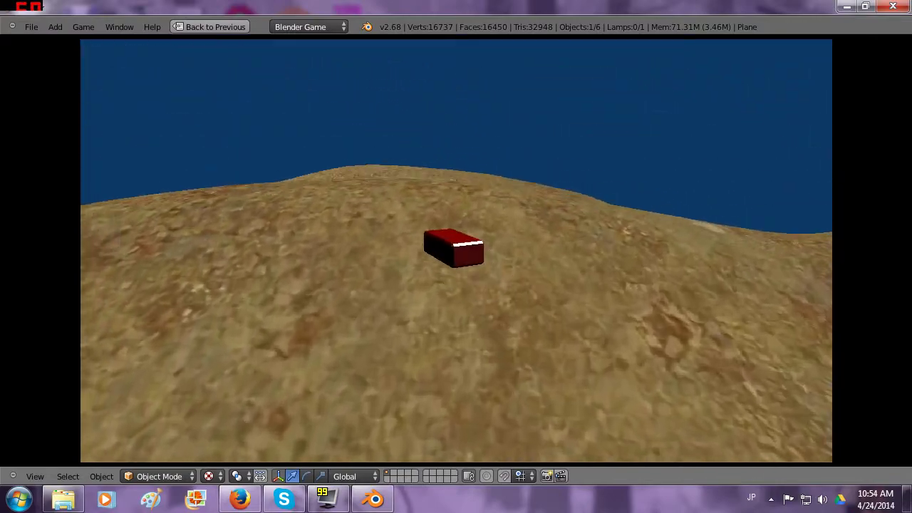
pyautogui.press('a')
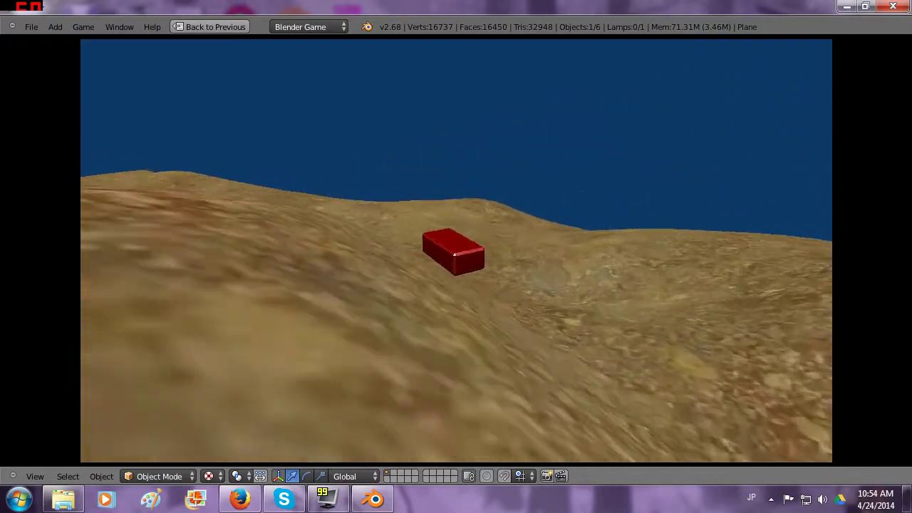
pyautogui.press('a')
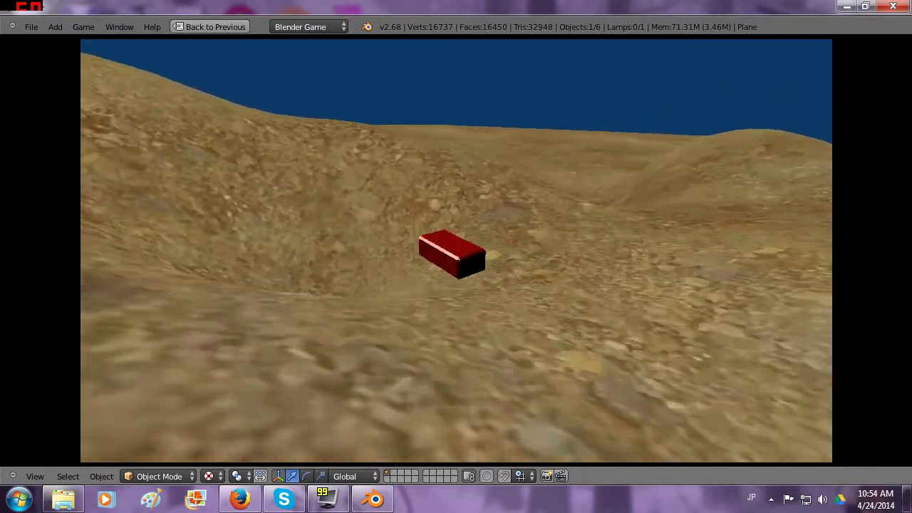
pyautogui.press('a')
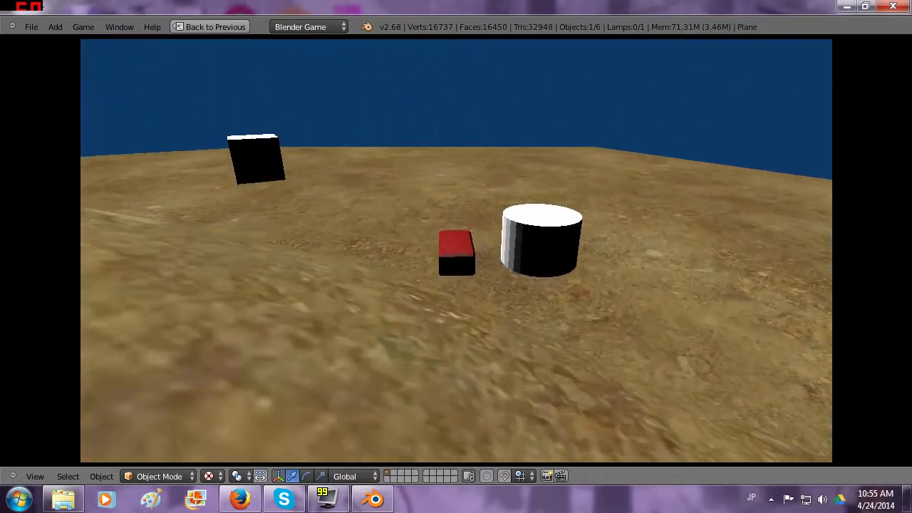
pyautogui.press('Escape')
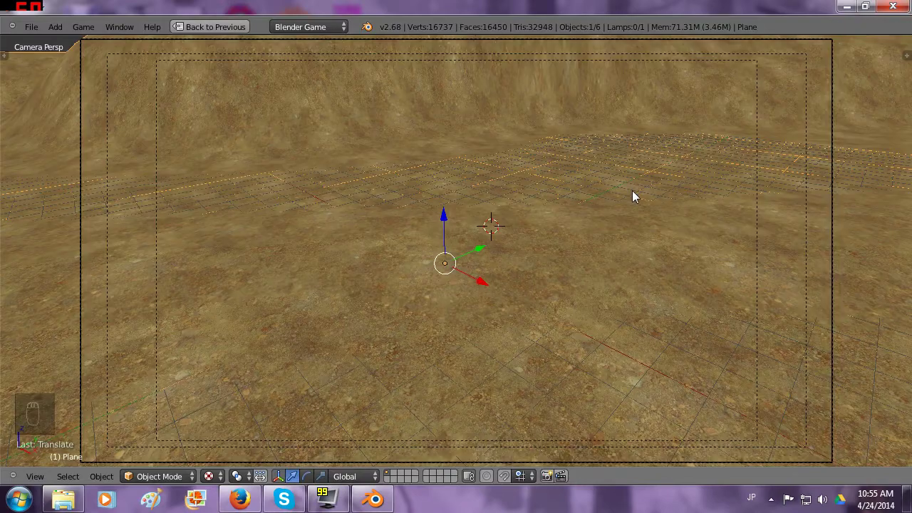
pyautogui.hotkey('ctrl', 'Up')
# Step: Set the world's physics gravity to 40
pyautogui.click(540, 331)
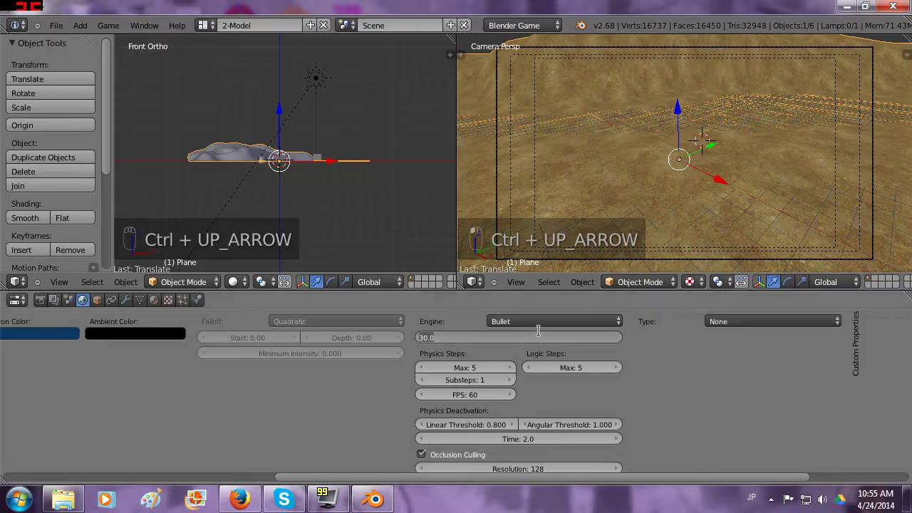
pyautogui.write('40')
pyautogui.press('Return')
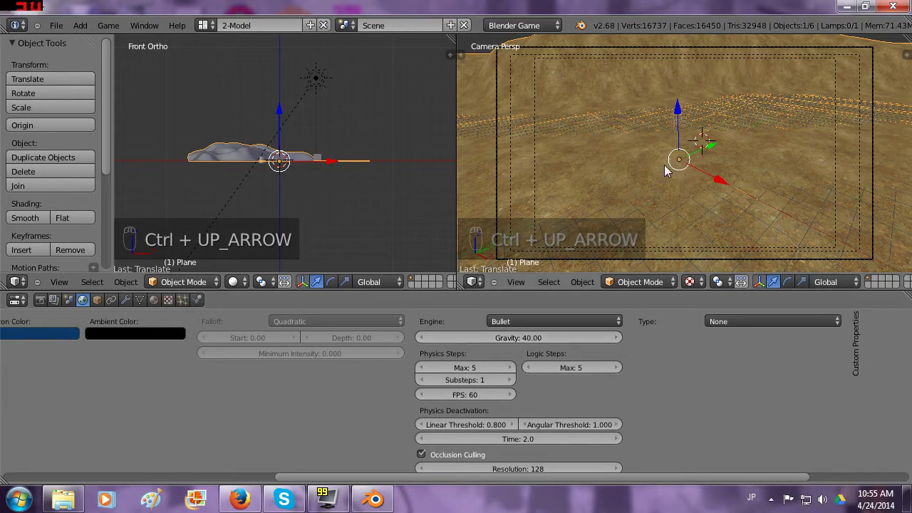
# Step: Run the game briefly in the maximized camera view to check the block's movement under the stronger gravity, then restore the layout
pyautogui.hotkey('ctrl', 'Up')
pyautogui.press('p')
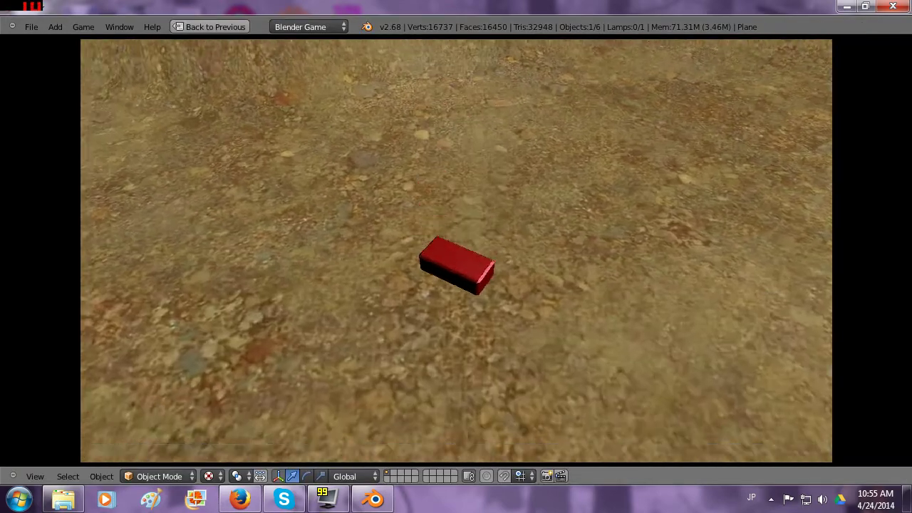
pyautogui.press('Escape')
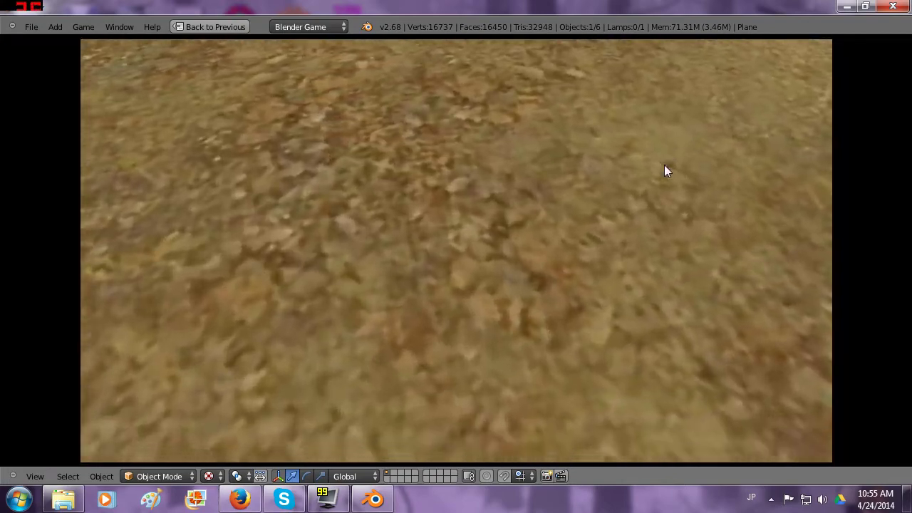
pyautogui.press('Escape')
pyautogui.hotkey('ctrl', 'Up')
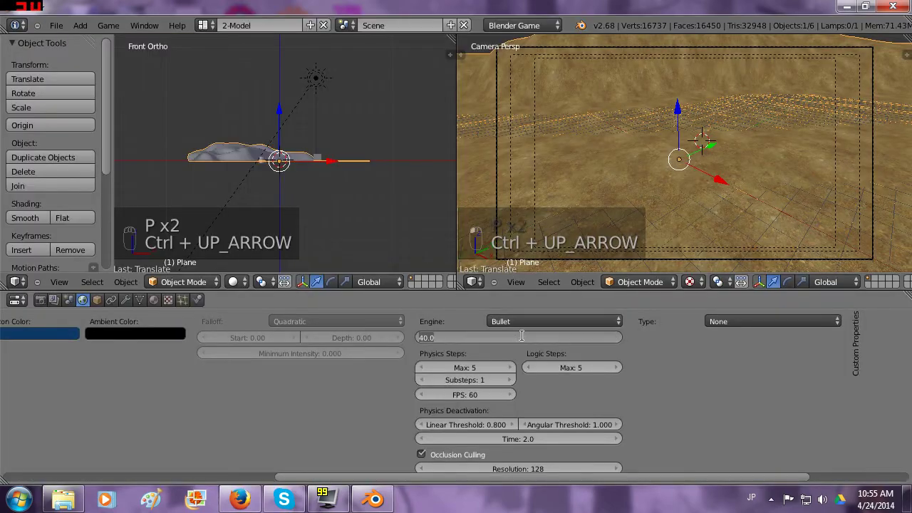
# Step: Set the world's gravity to 25 and test-drive the block along the hills in the maximized camera view, then restore the layout
pyautogui.press('Return')
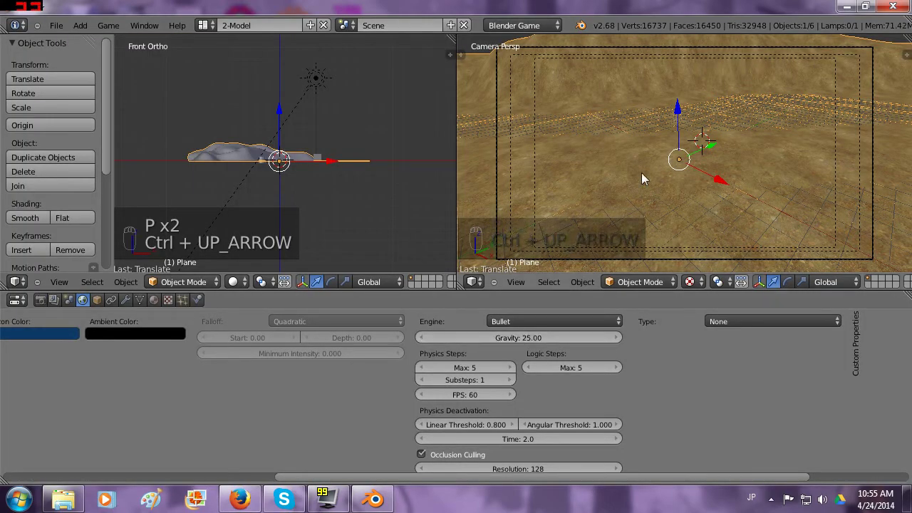
pyautogui.hotkey('ctrl', 'Up')
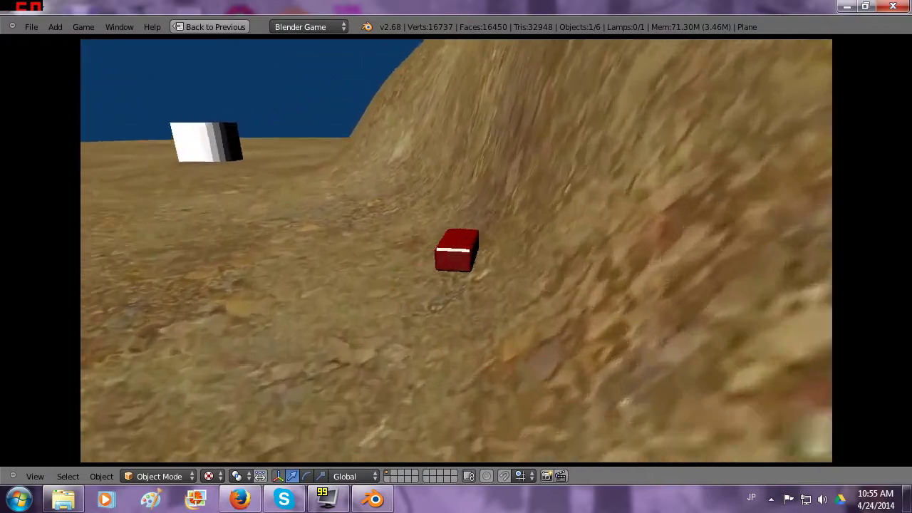
pyautogui.press('Escape')
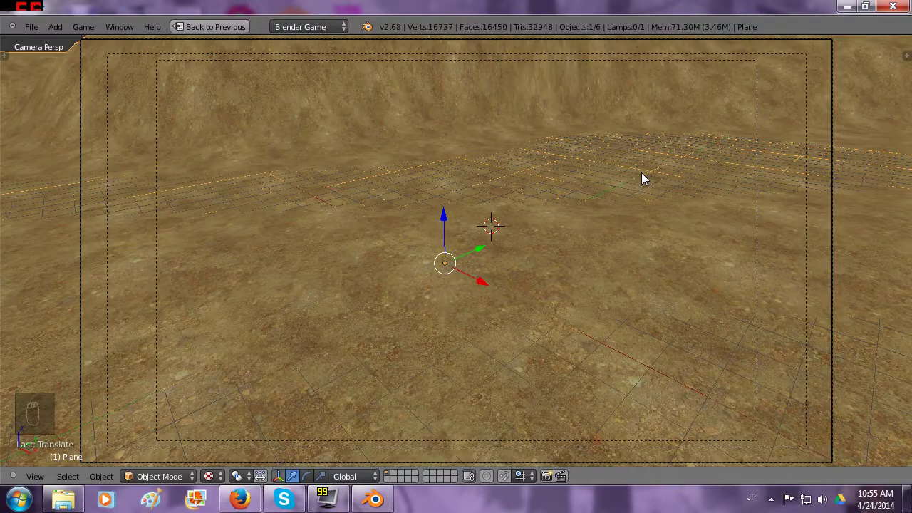
pyautogui.hotkey('ctrl', 'Up')
# Step: Add a new plane at the 3D cursor, with the modelling view set to a wireframe top view
pyautogui.press('KP_7')
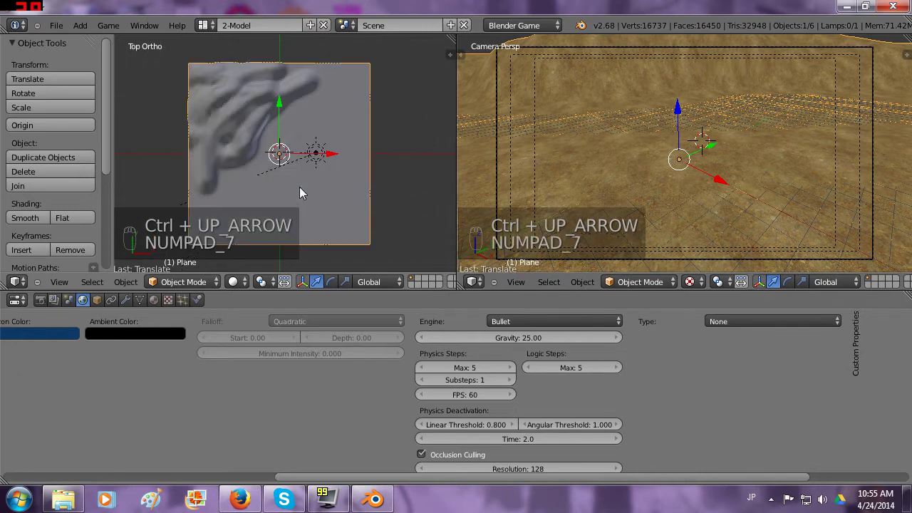
pyautogui.scroll(5, 343, 131)
pyautogui.scroll(-2, 352, 104)
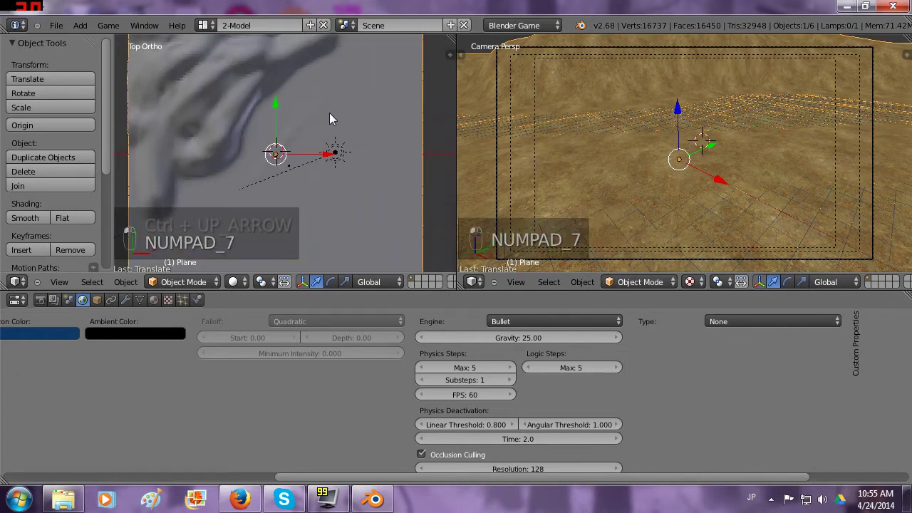
pyautogui.press('z')
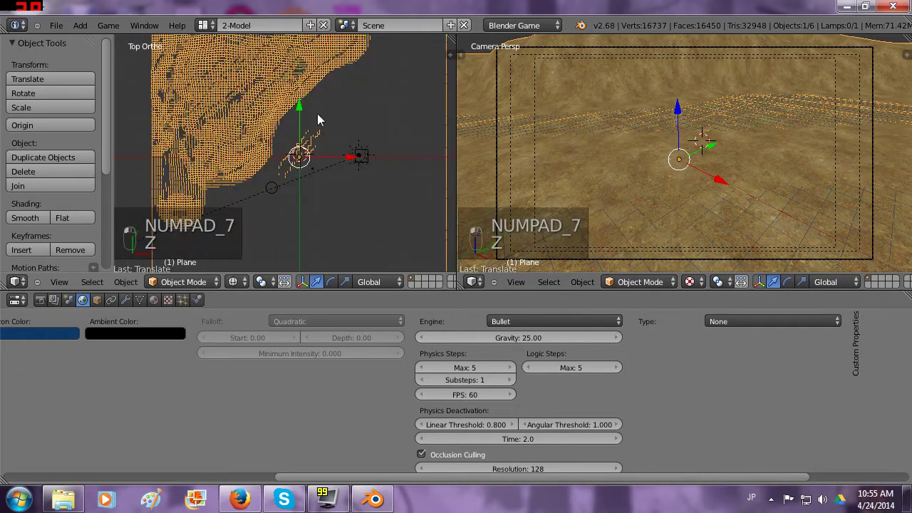
pyautogui.click(80, 25)
pyautogui.click(178, 42)
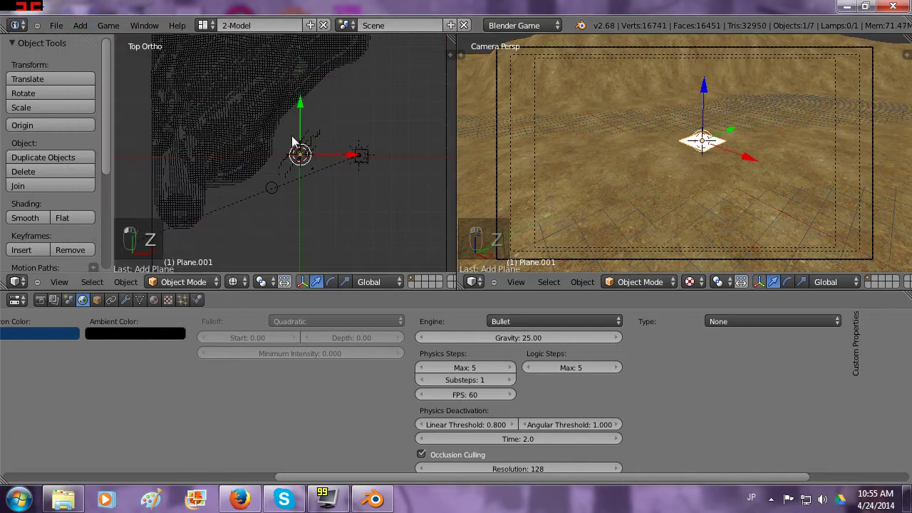
# Step: Rotate the new plane about the Y axis so that it stands upright
pyautogui.moveTo(632, 153); pyautogui.dragTo(668, 202, button='middle')
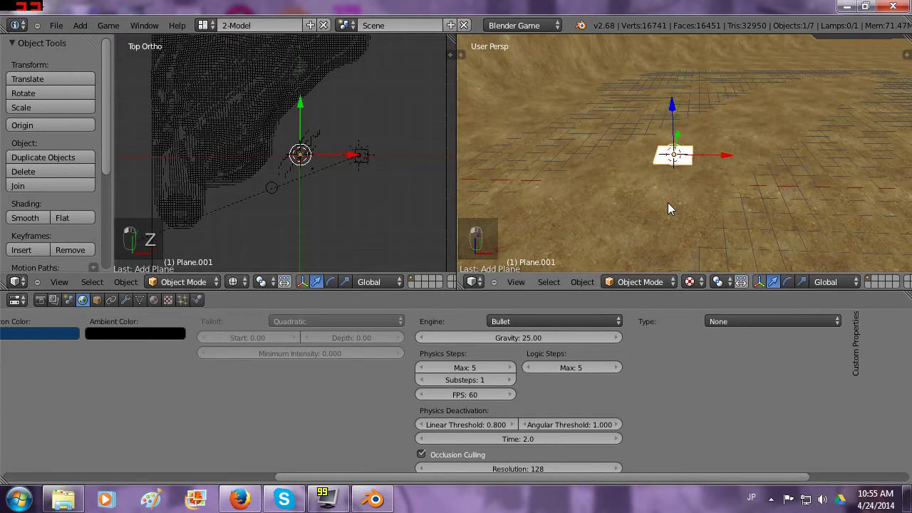
pyautogui.press('r')
pyautogui.press('y')
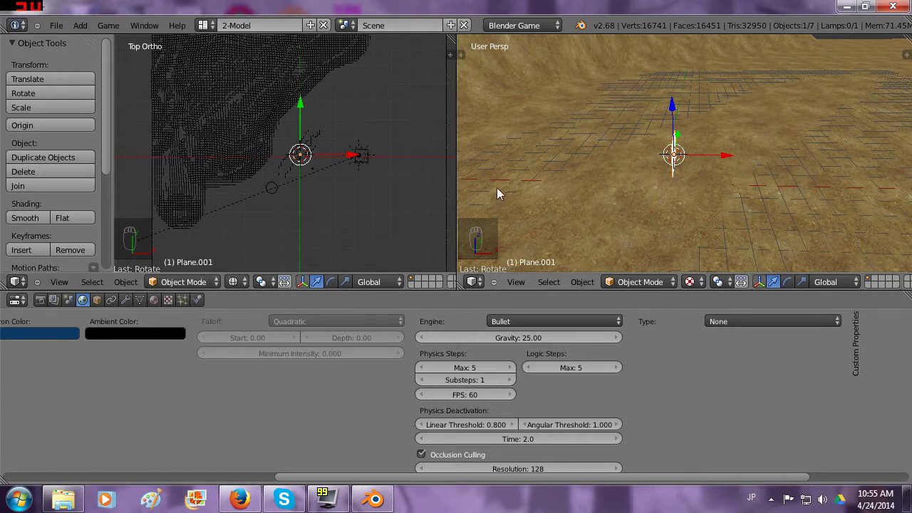
# Step: In Edit Mode, raise the upright plane's top edge by about 3 units to form a taller panel
pyautogui.press('KP_1')
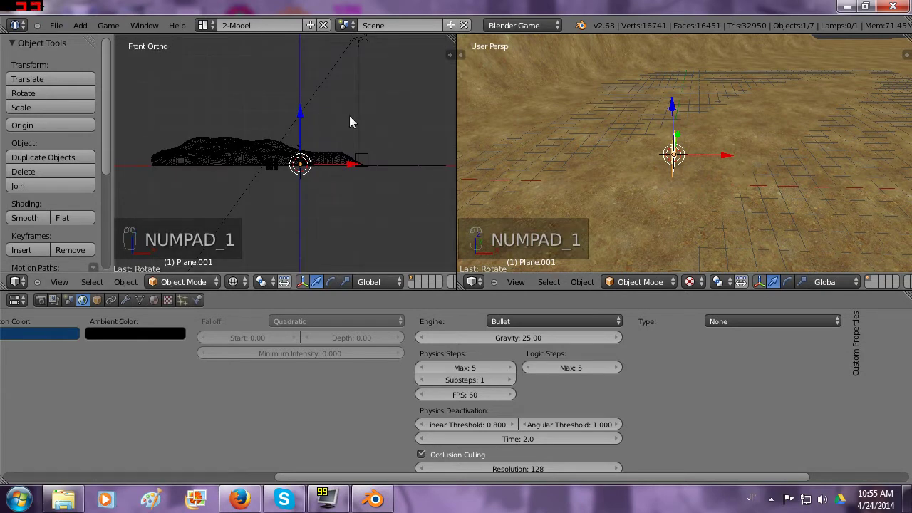
pyautogui.hotkey('ctrl', 'Up')
pyautogui.scroll(5, 456, 172)
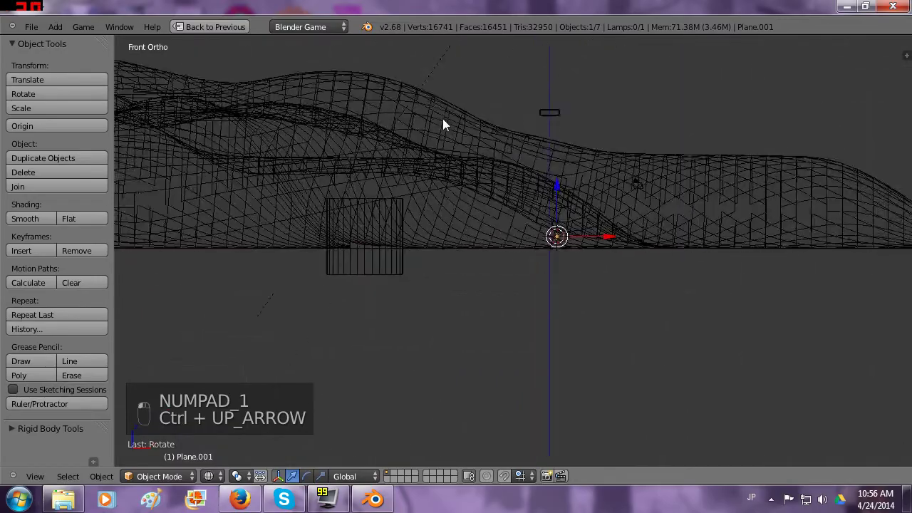
pyautogui.scroll(2, 456, 123)
pyautogui.moveTo(475, 122); pyautogui.dragTo(376, 158, button='middle')
pyautogui.press('Tab')
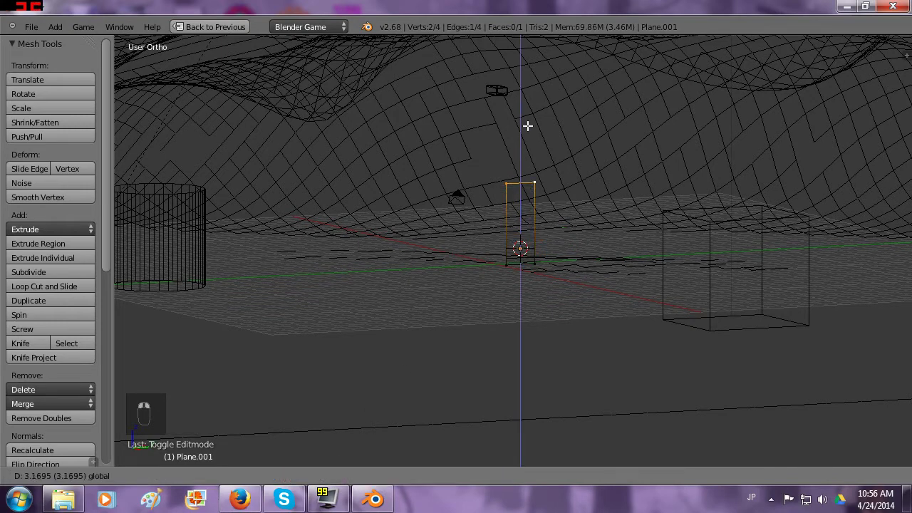
pyautogui.click(519, 214)
pyautogui.press('Escape')
pyautogui.moveTo(580, 193); pyautogui.dragTo(595, 228, button='middle')
pyautogui.press('Tab')
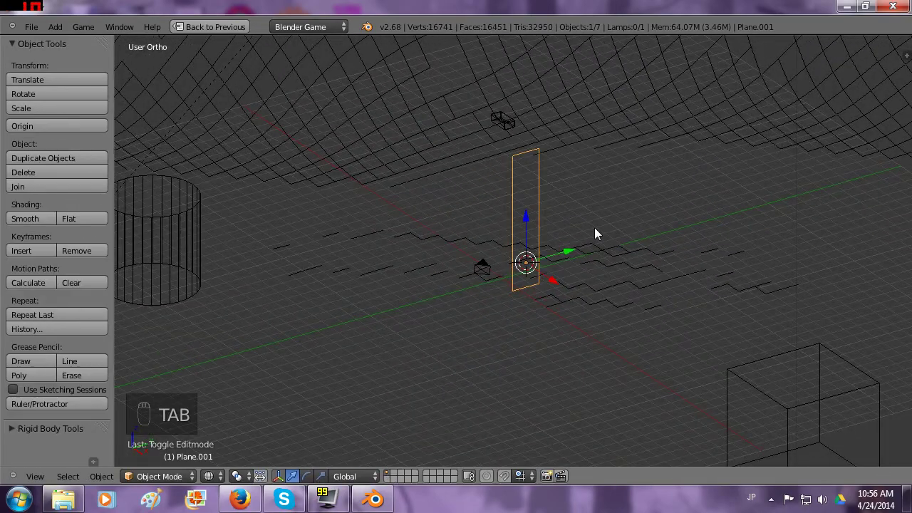
# Step: Move the upright panel from the scene centre onto the lower hillside, shifting it further into the slope along X
pyautogui.press('KP_7')
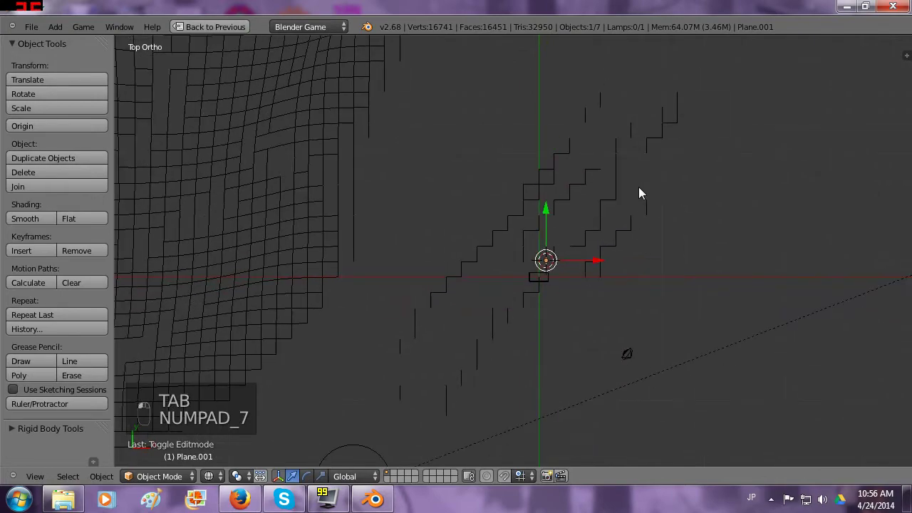
pyautogui.press('g')
pyautogui.click(437, 185)
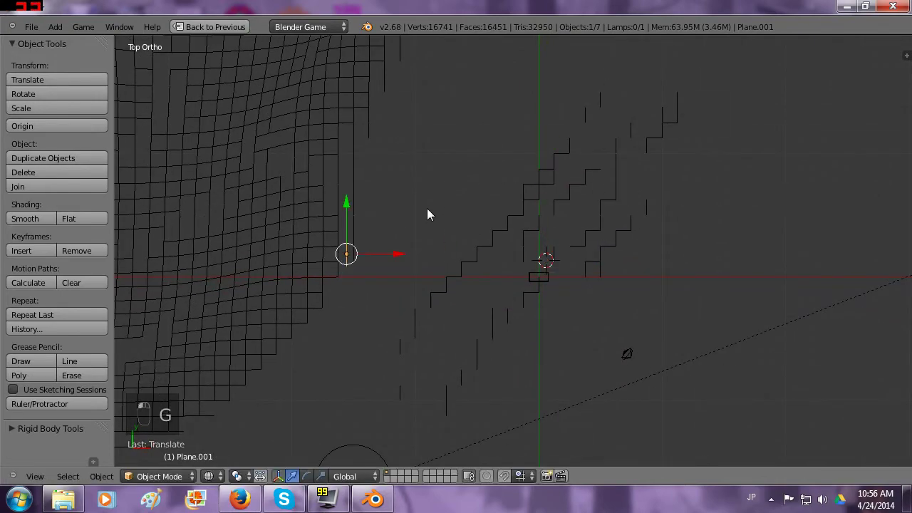
pyautogui.moveTo(428, 210); pyautogui.dragTo(575, 226, button='middle')
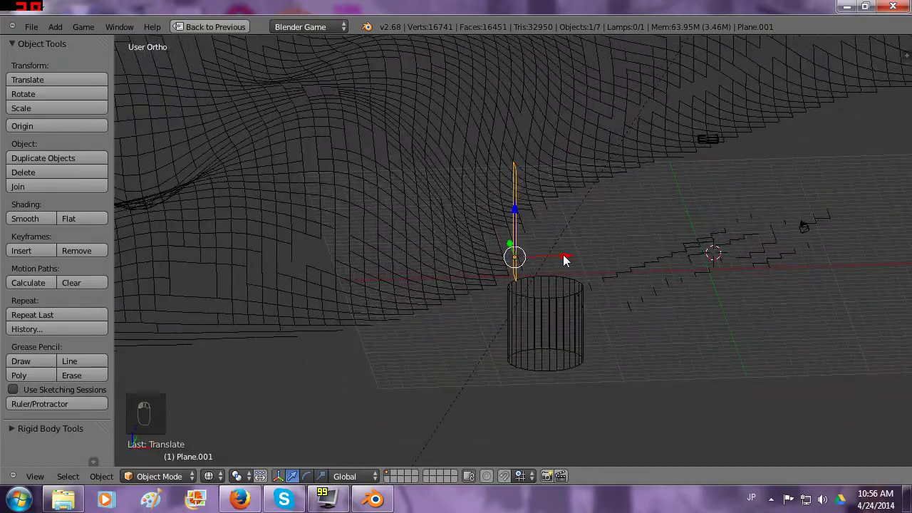
pyautogui.moveTo(564, 260); pyautogui.dragTo(501, 251)
pyautogui.moveTo(501, 250); pyautogui.dragTo(573, 248, button='middle')
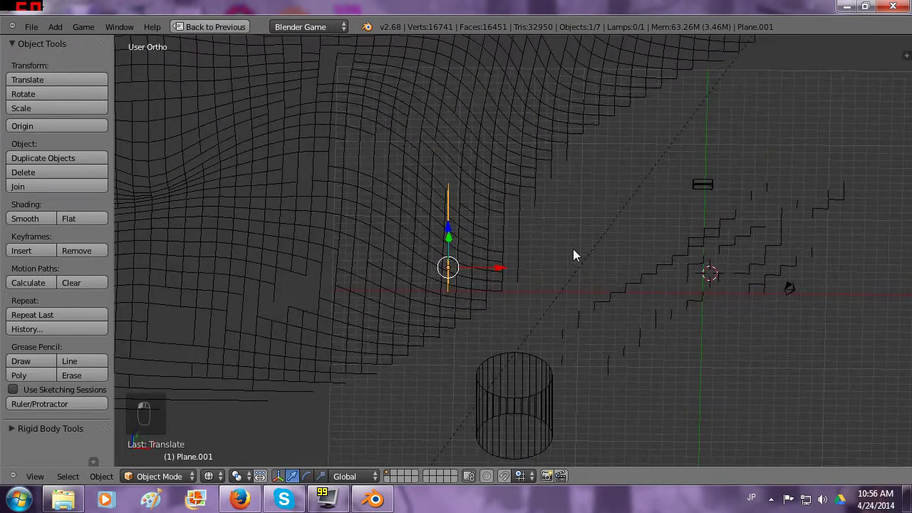
# Step: In Edit Mode, move one vertical edge of the panel outward to widen it along the hillside, then restore the split layout
pyautogui.press('KP_7')
pyautogui.press('Tab')
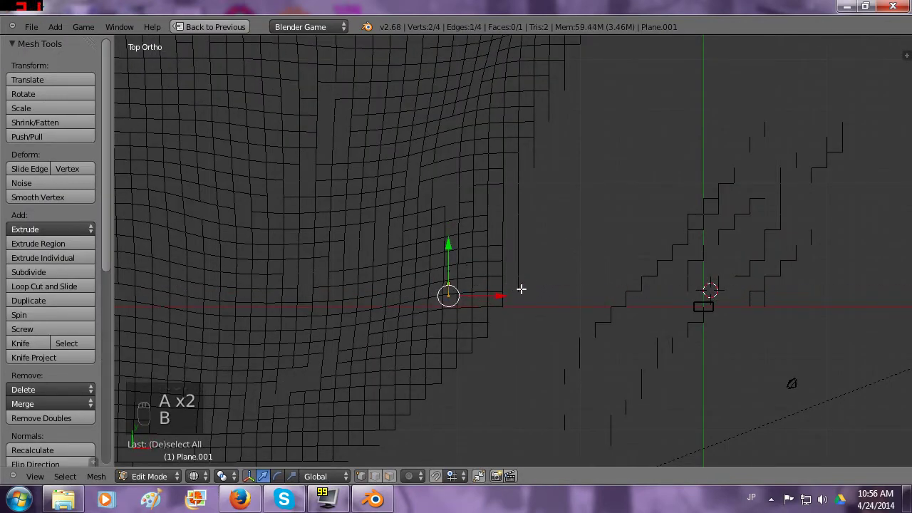
pyautogui.press('g')
pyautogui.hotkey('ctrl', 'Up')
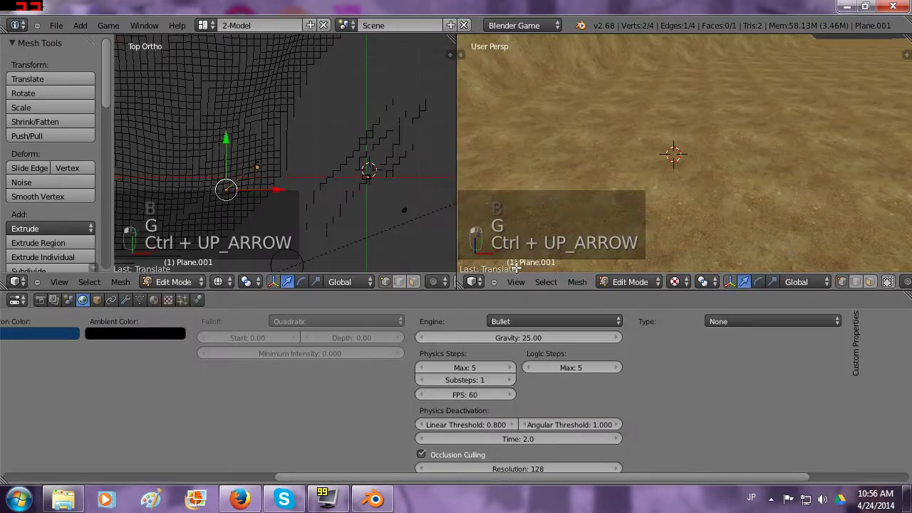
# Step: Select the panel's opposite vertical edge and move it along the foot of the hill to stretch the wall section
pyautogui.moveTo(626, 176); pyautogui.dragTo(754, 197, button='middle')
pyautogui.moveTo(683, 186); pyautogui.dragTo(688, 151, button='middle')
pyautogui.scroll(-3, 686, 152)
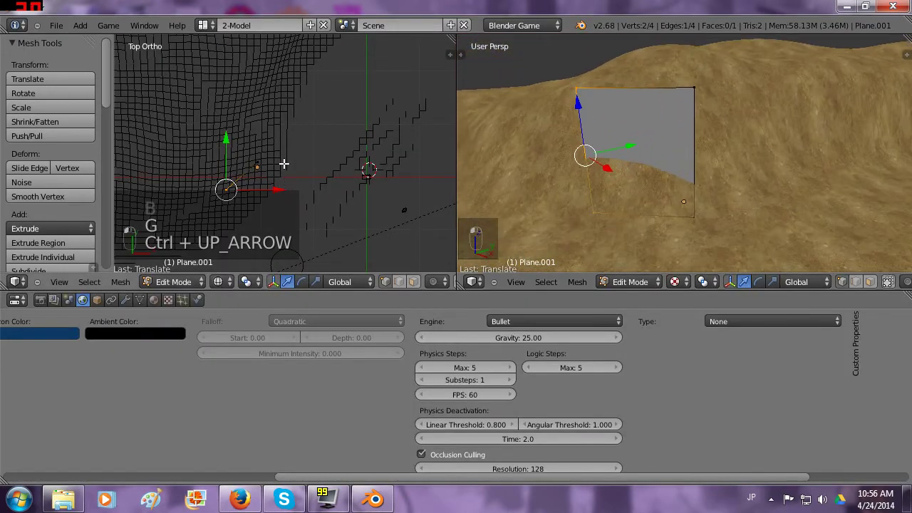
pyautogui.press('a')
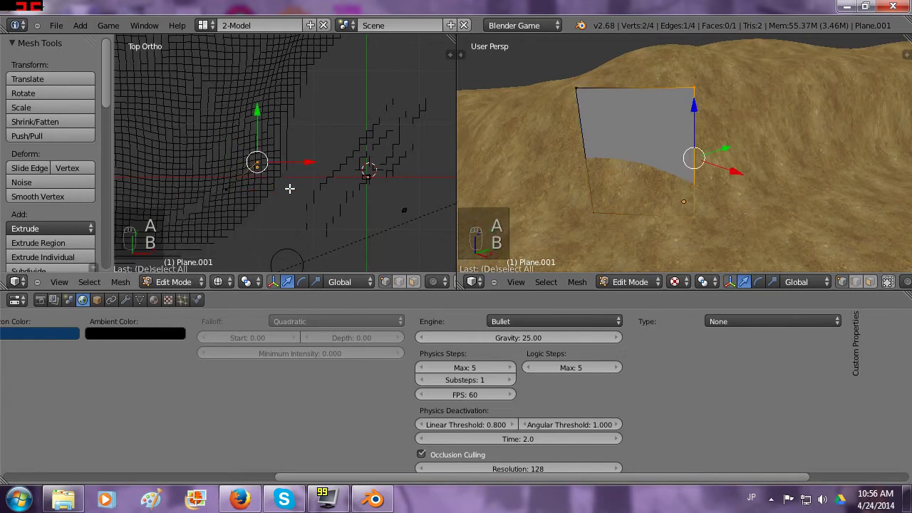
pyautogui.press('g')
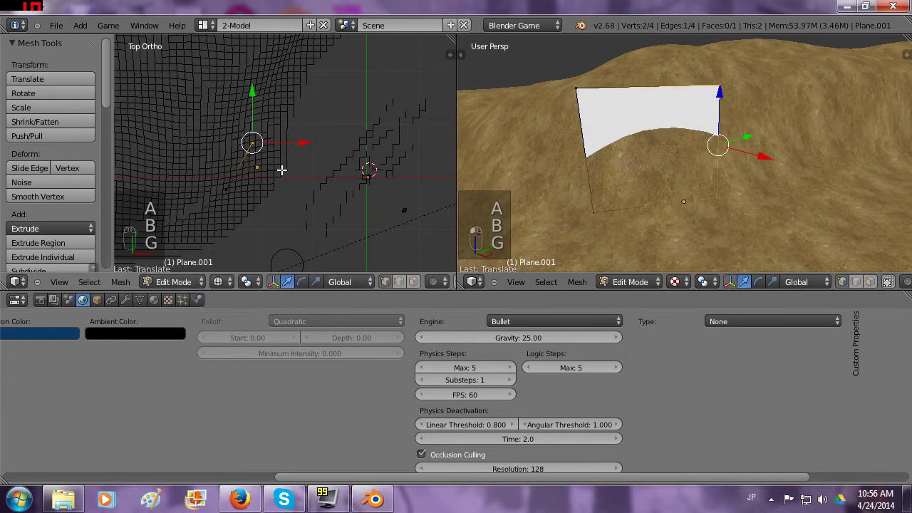
# Step: Extrude the wall's end edge twice along the slope, making the first new section about 11 units long
pyautogui.keyDown('shift'); pyautogui.moveTo(335, 131); pyautogui.dragTo(295, 174, button='middle'); pyautogui.keyUp('shift')
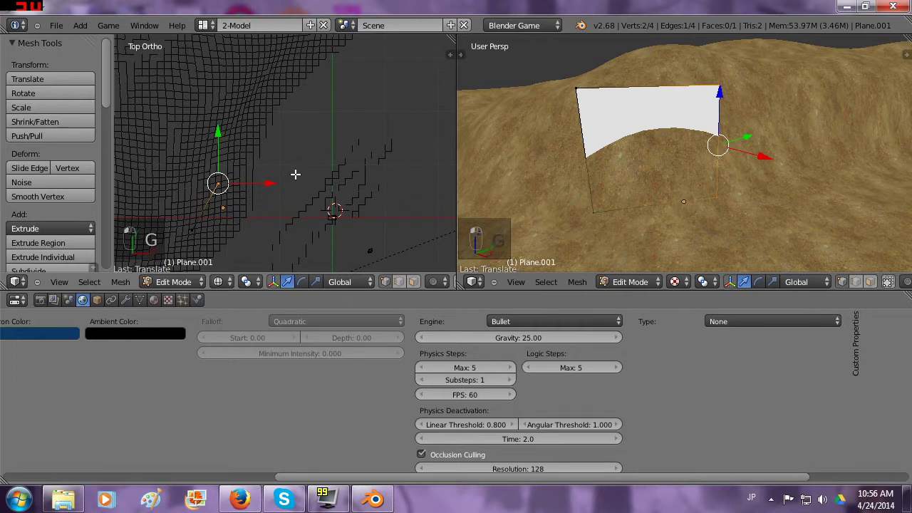
pyautogui.press('e')
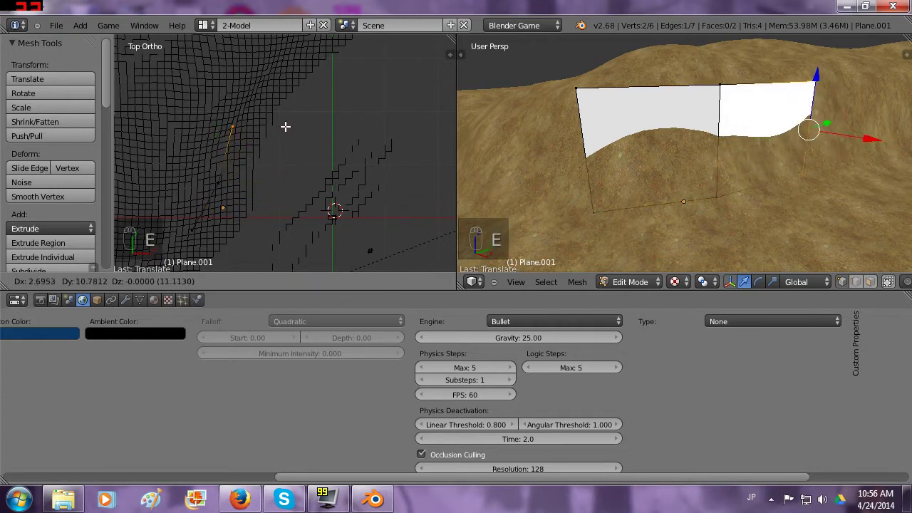
pyautogui.click(285, 126)
pyautogui.keyDown('shift'); pyautogui.moveTo(299, 114); pyautogui.dragTo(272, 148, button='middle'); pyautogui.keyUp('shift')
pyautogui.press('e')
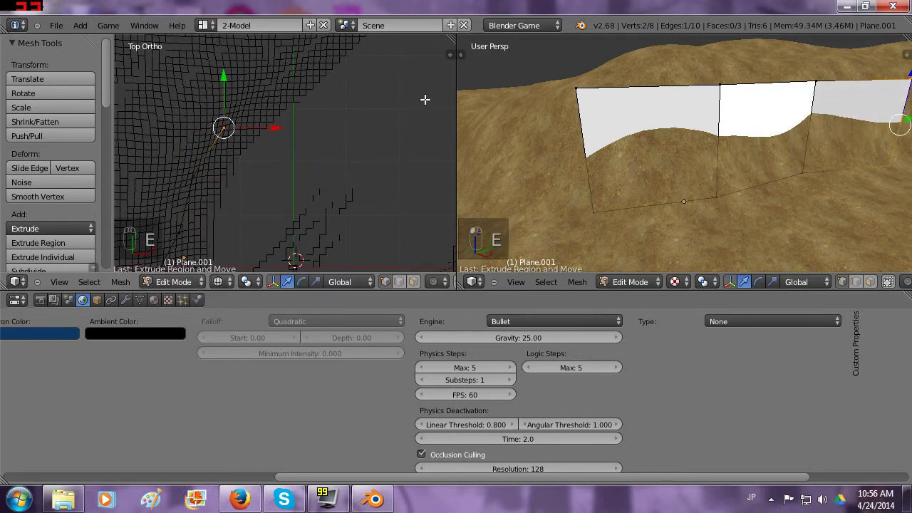
# Step: Extrude three more wall sections diagonally along the edge of the hills, following the terrain's contour
pyautogui.moveTo(666, 132); pyautogui.dragTo(695, 116, button='middle')
pyautogui.keyDown('shift'); pyautogui.moveTo(344, 113); pyautogui.dragTo(321, 163, button='middle'); pyautogui.keyUp('shift')
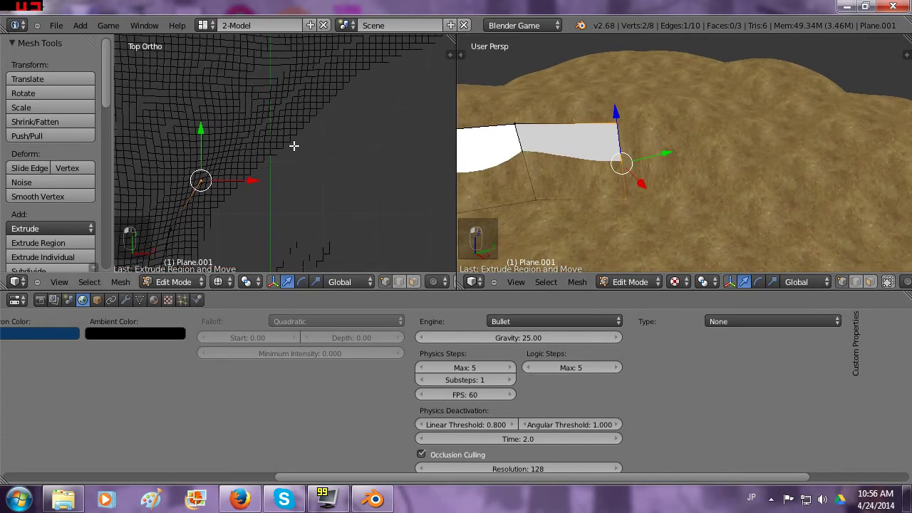
pyautogui.press('e')
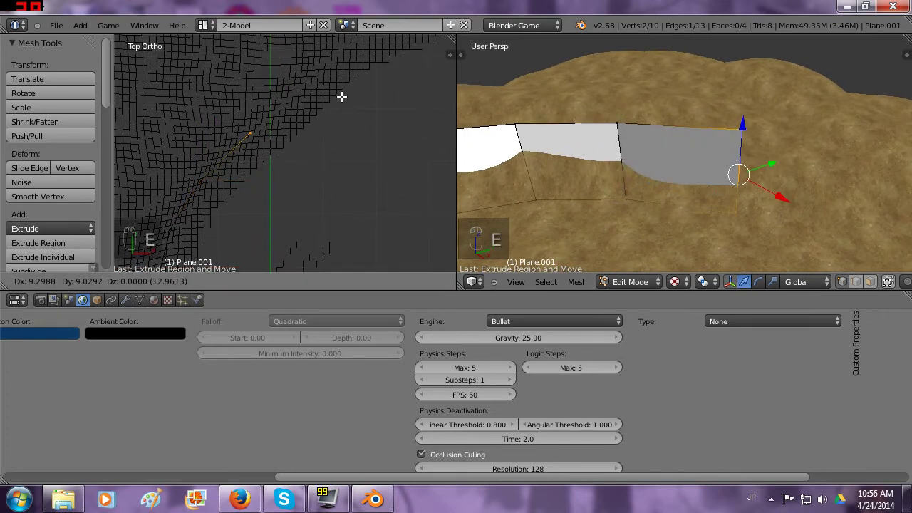
pyautogui.press('e')
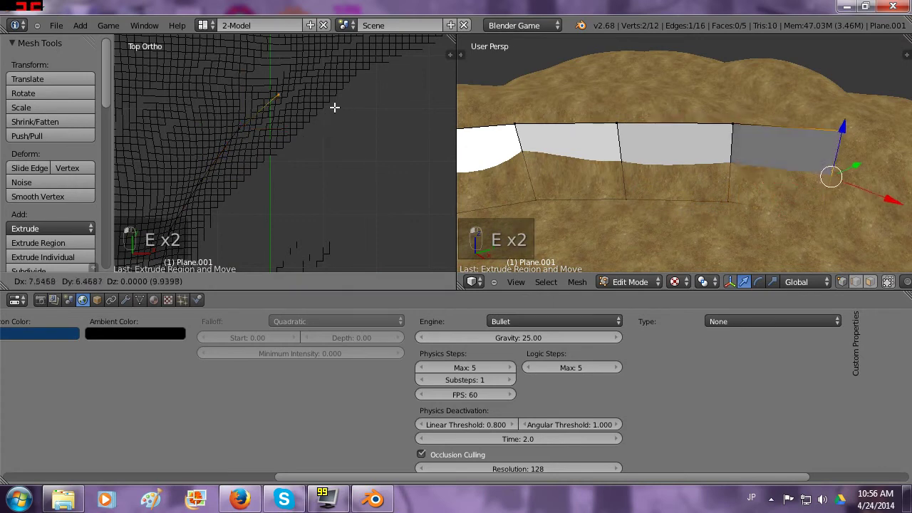
pyautogui.keyDown('shift'); pyautogui.moveTo(360, 97); pyautogui.dragTo(249, 187, button='middle'); pyautogui.keyUp('shift')
pyautogui.press('e')
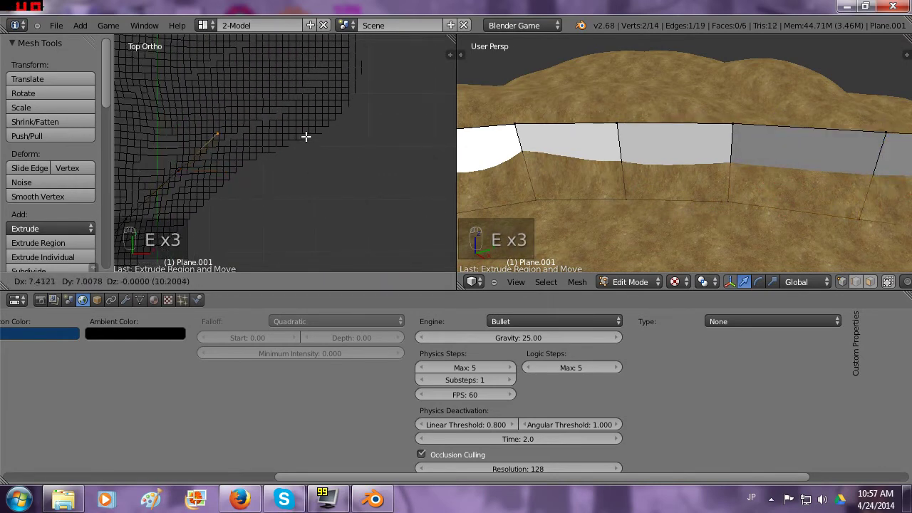
# Step: Extrude two final wall sections, about 12 and 13 units long, towards the far end of the hills and leave Edit Mode
pyautogui.moveTo(662, 125); pyautogui.dragTo(761, 88, button='middle')
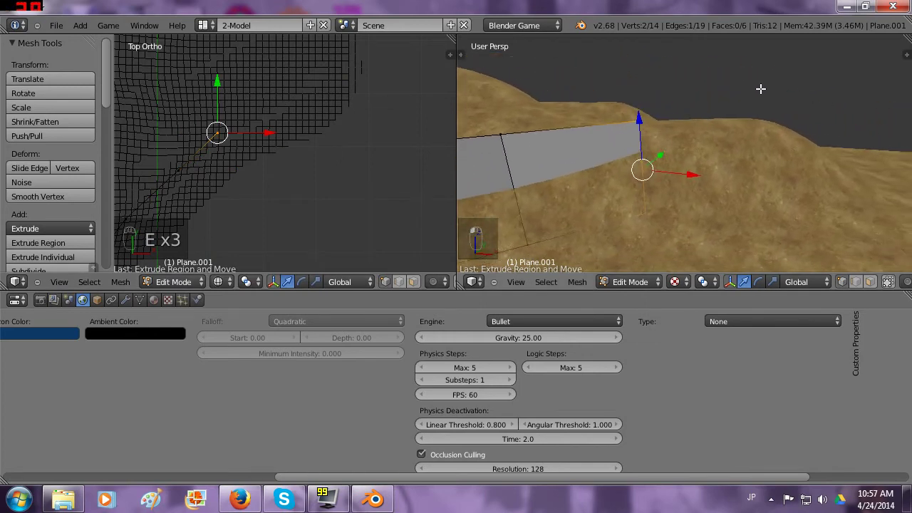
pyautogui.keyDown('shift'); pyautogui.moveTo(366, 123); pyautogui.dragTo(316, 141, button='middle'); pyautogui.keyUp('shift')
pyautogui.press('e')
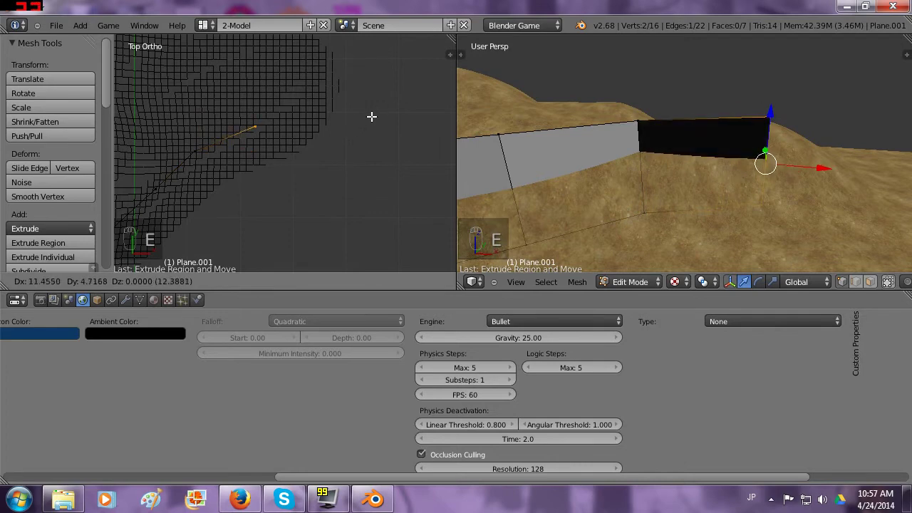
pyautogui.press('e')
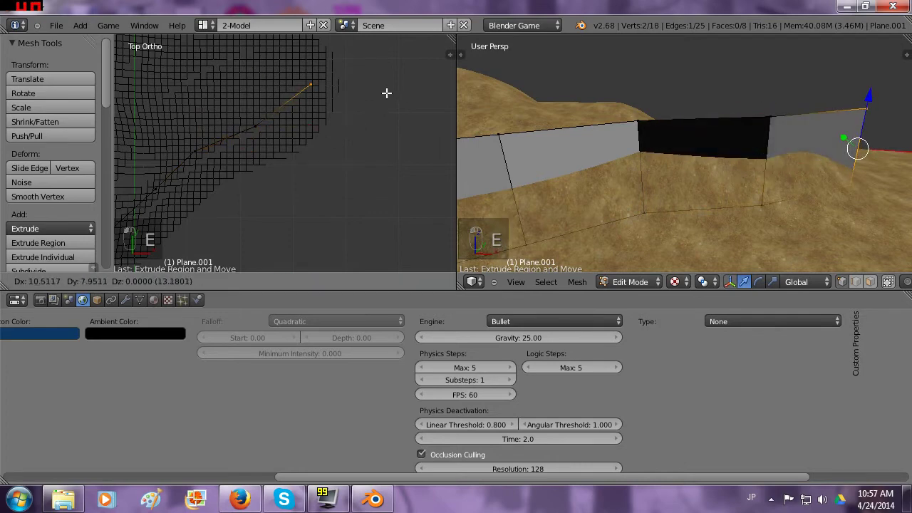
pyautogui.scroll(-4, 363, 114)
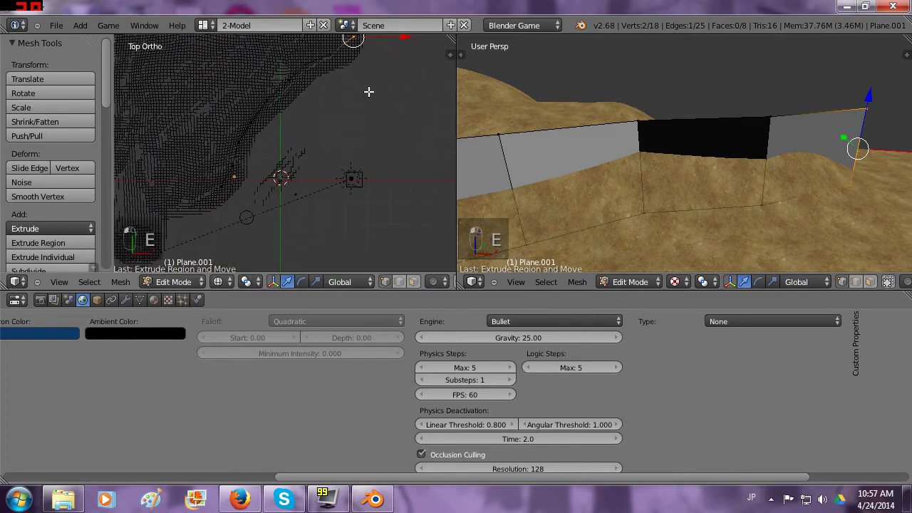
pyautogui.press('Tab')
# Step: Run the game from the maximized camera view, drive the block into the new hillside wall and stop the game
pyautogui.scroll(-10, 643, 140)
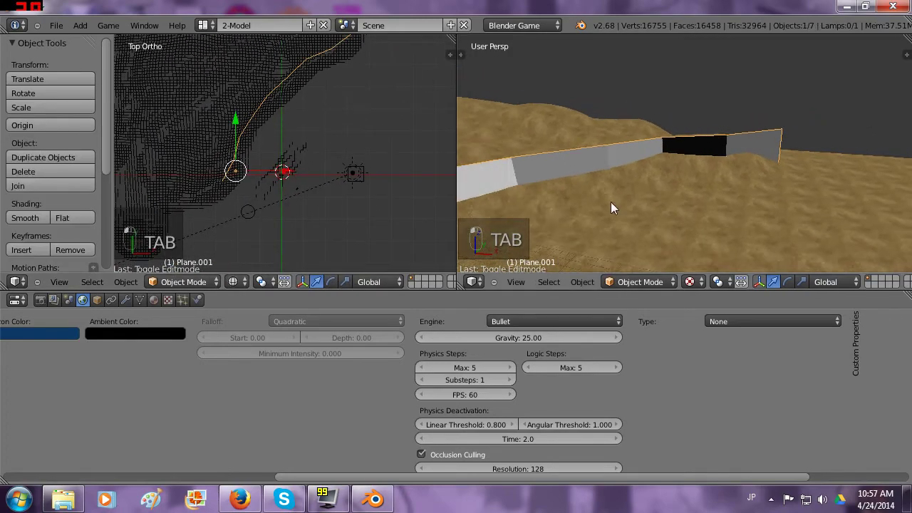
pyautogui.scroll(3, 630, 160)
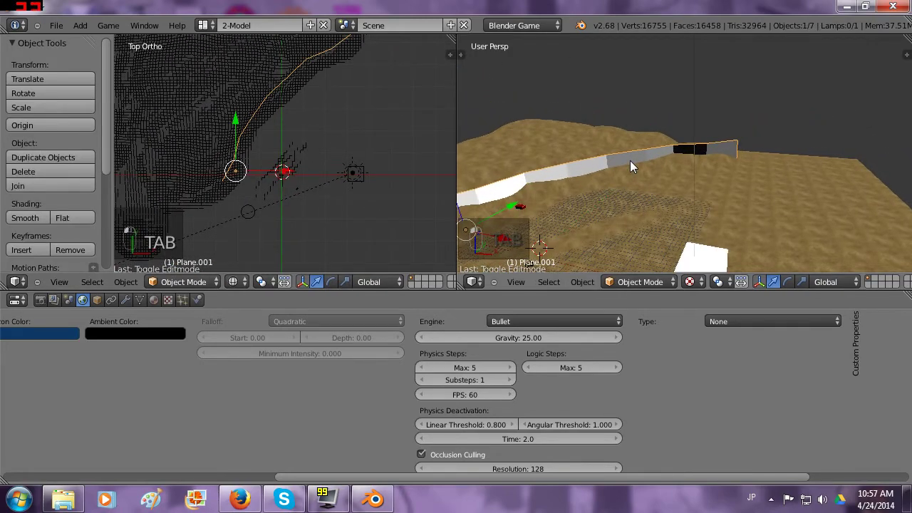
pyautogui.press('KP_0')
pyautogui.hotkey('ctrl', 'Up')
pyautogui.press('p')
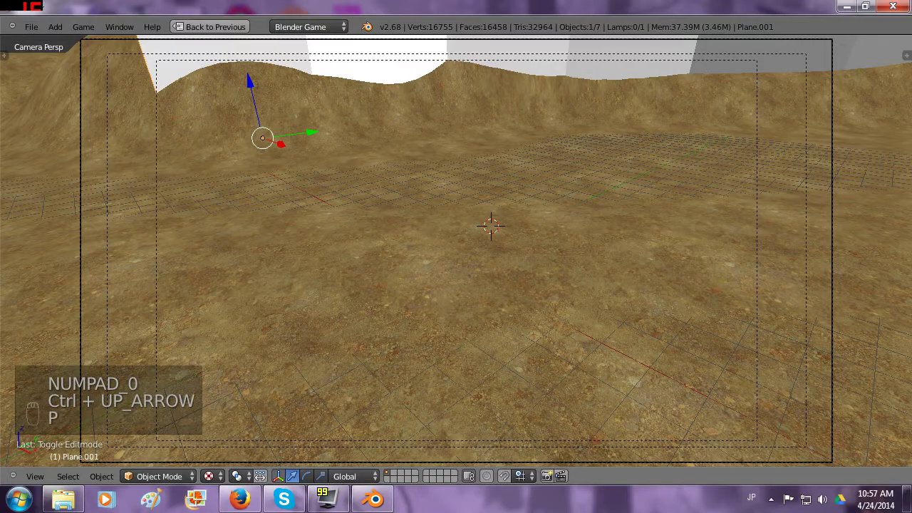
pyautogui.press('w')
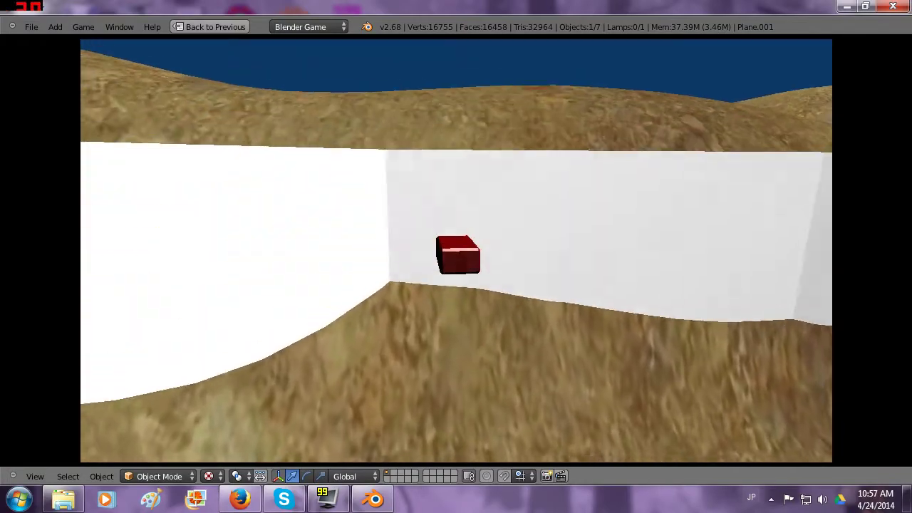
pyautogui.press('a')
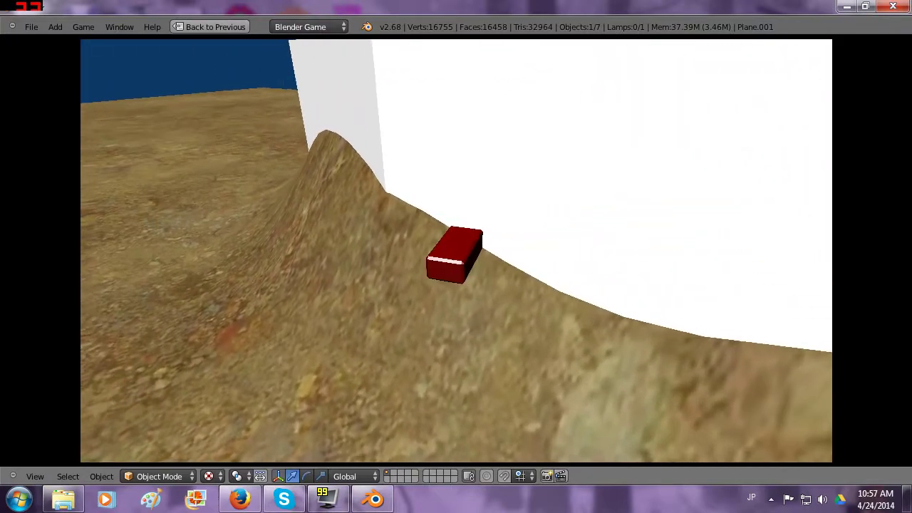
pyautogui.press('Escape')
pyautogui.hotkey('ctrl', 'Up')
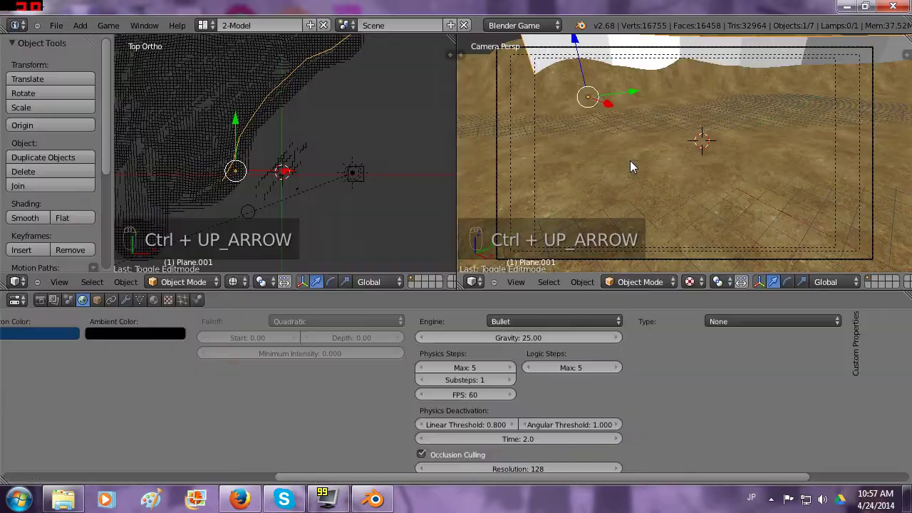
# Step: Make the wall invisible in its physics settings and maximize the camera view for a test run
pyautogui.click(198, 299)
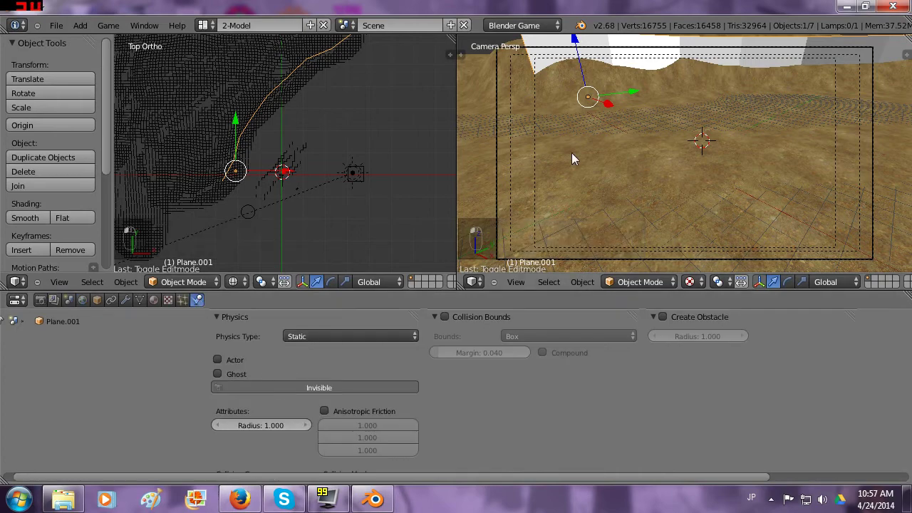
pyautogui.hotkey('ctrl', 'Up')
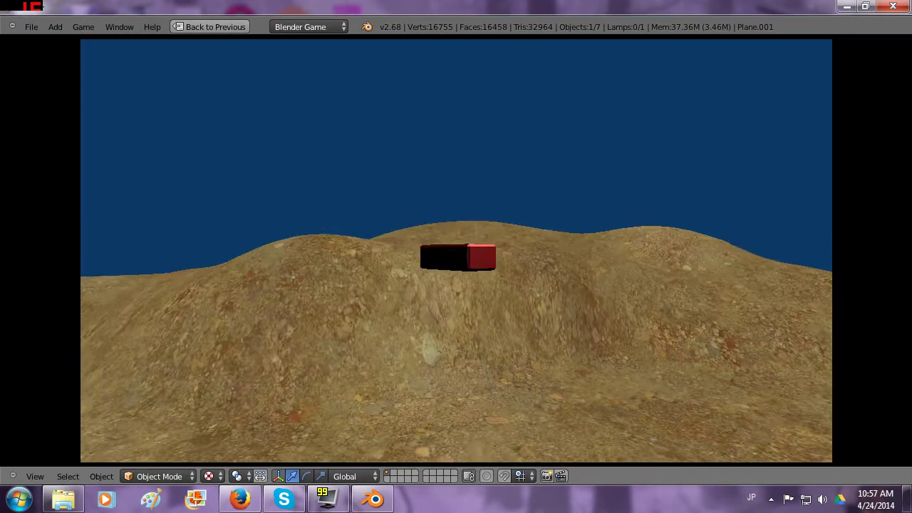
# Step: Drive the block up the hill and along the slope to test the collision with the invisible wall
pyautogui.press('Up')
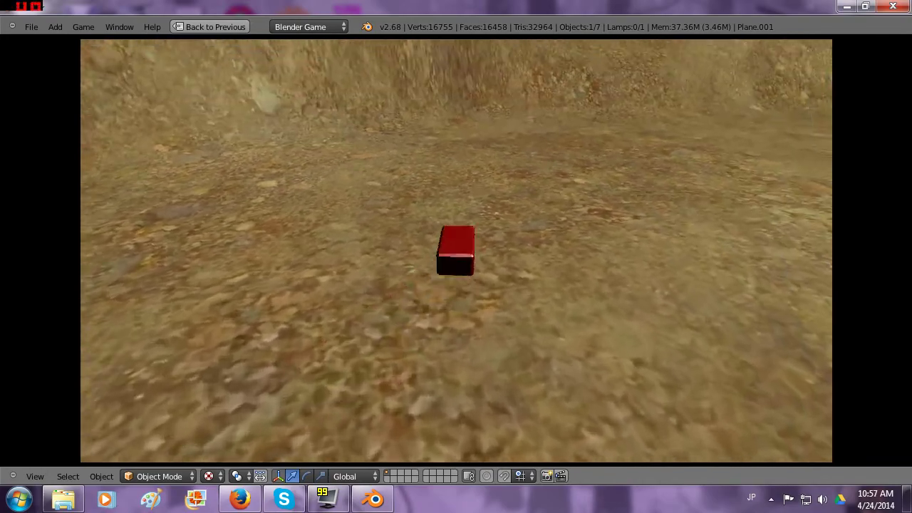
pyautogui.press('Left')
pyautogui.press('Up')
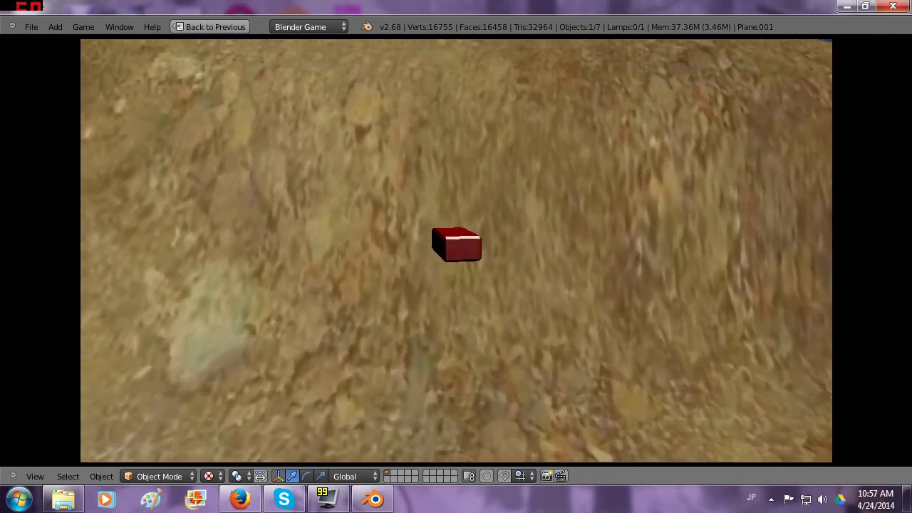
pyautogui.press('Left')
pyautogui.press('Left')
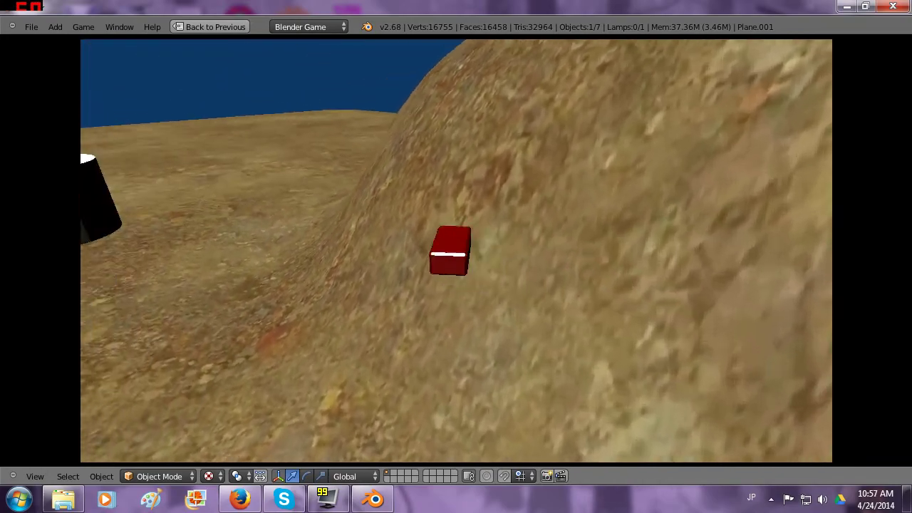
pyautogui.press('Up')
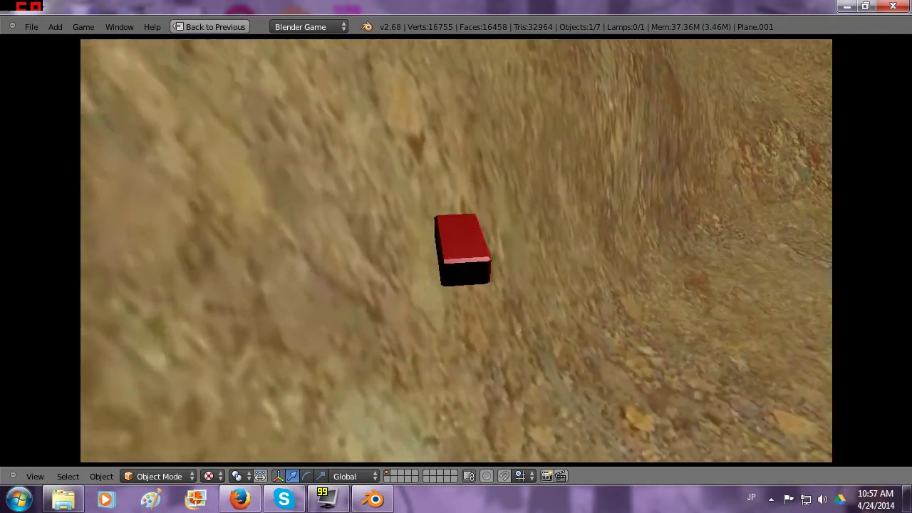
pyautogui.press('Up')
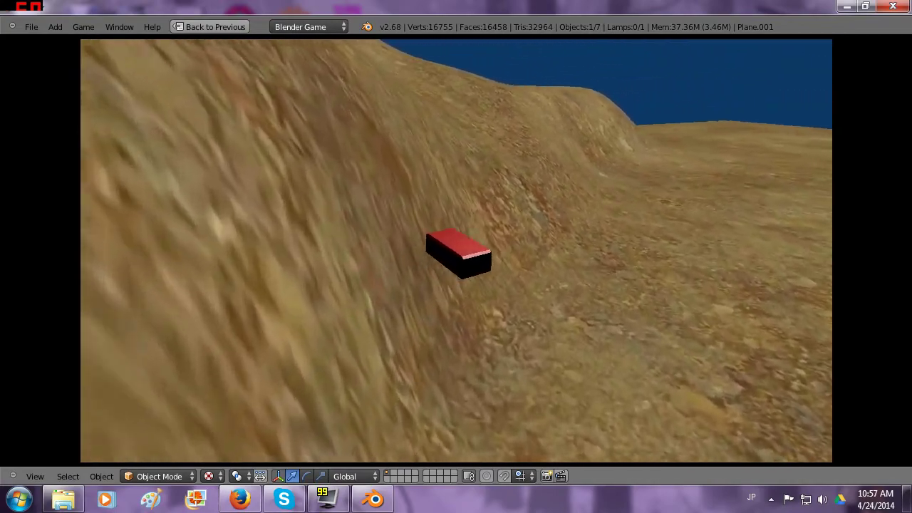
pyautogui.press('Up')
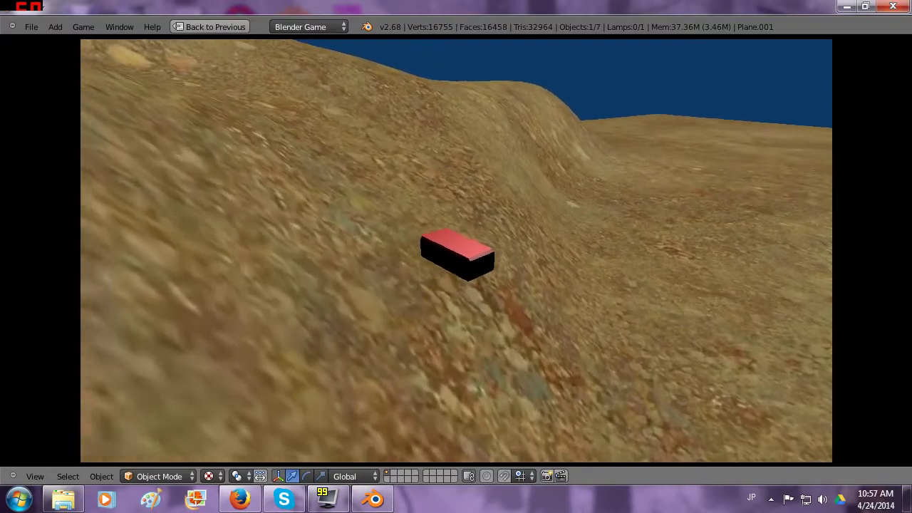
pyautogui.press('Up')
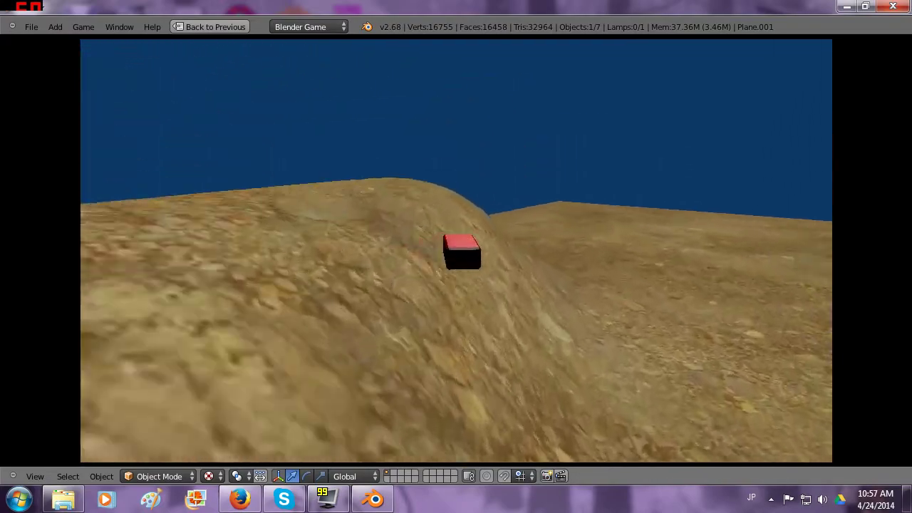
pyautogui.press('Up')
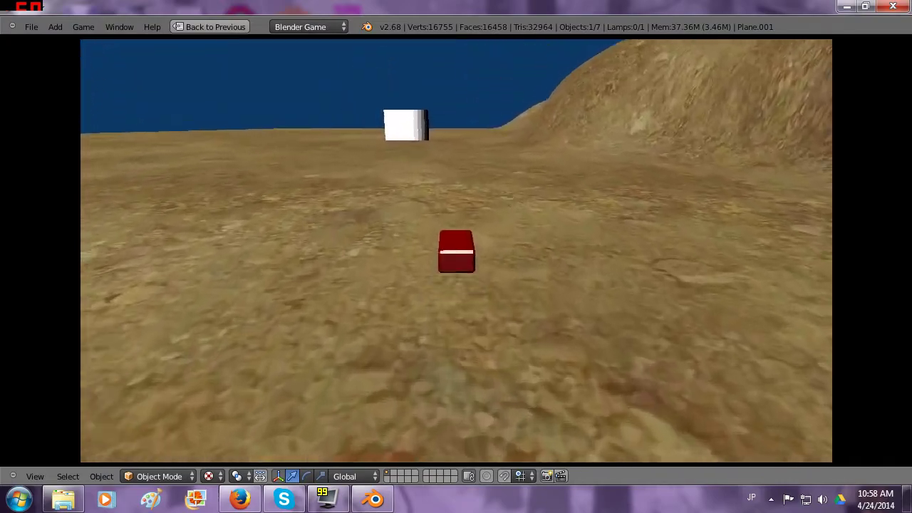
# Step: Drive the block past the cylinder and across the flat terrain, turning repeatedly to check its handling, and stop the game
pyautogui.press('Up')
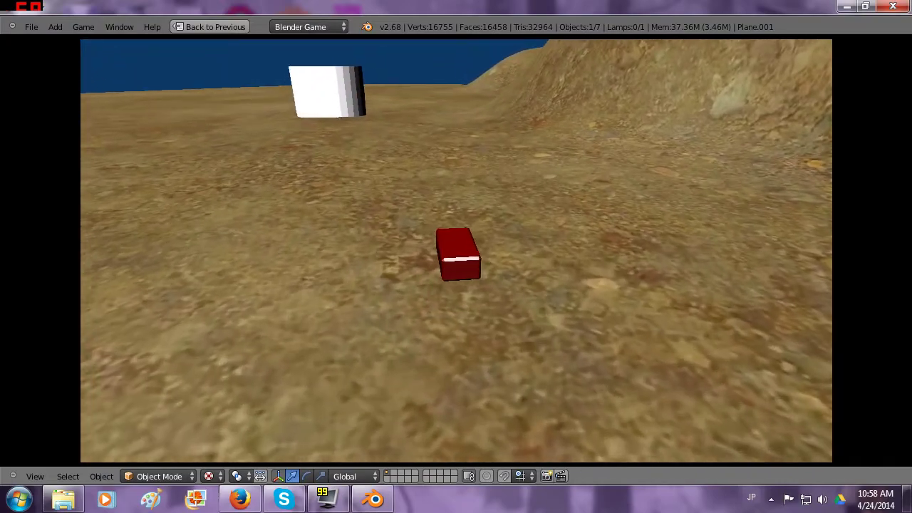
pyautogui.press('Left')
pyautogui.press('Up')
pyautogui.press('Left')
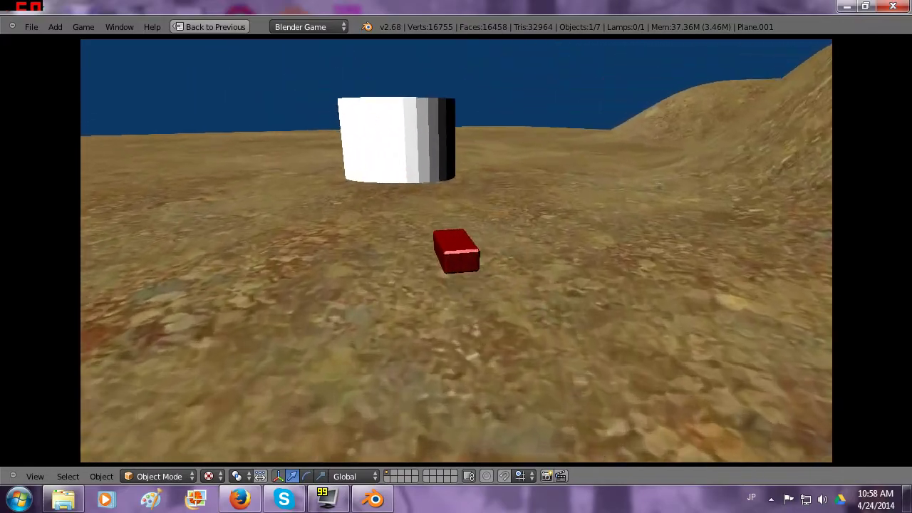
pyautogui.press('Left')
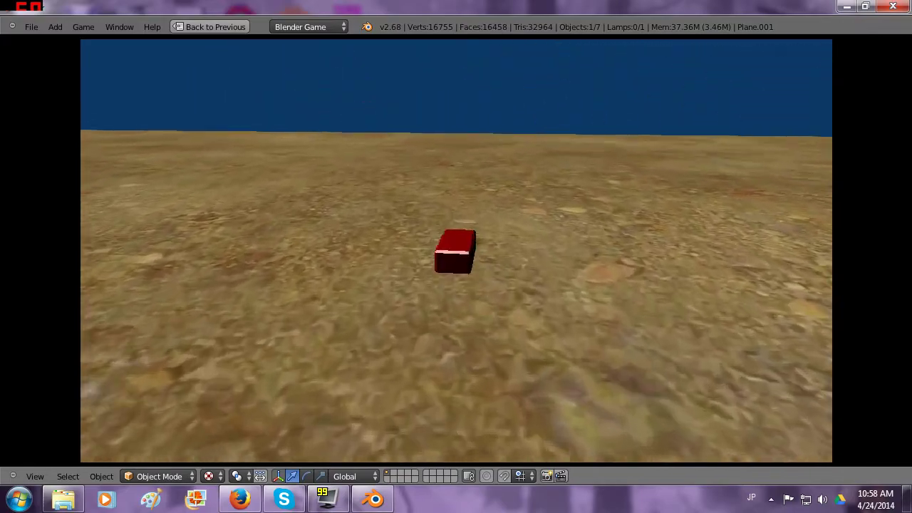
pyautogui.press('Up')
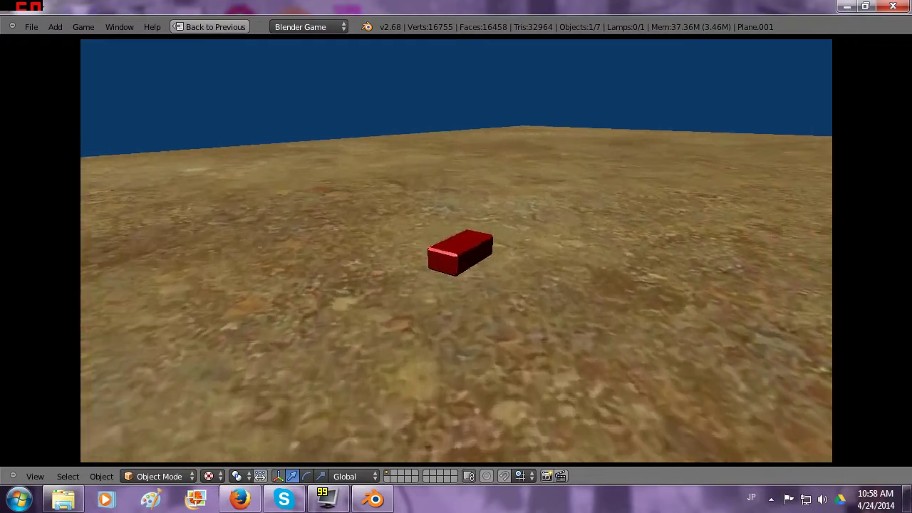
pyautogui.press('Left')
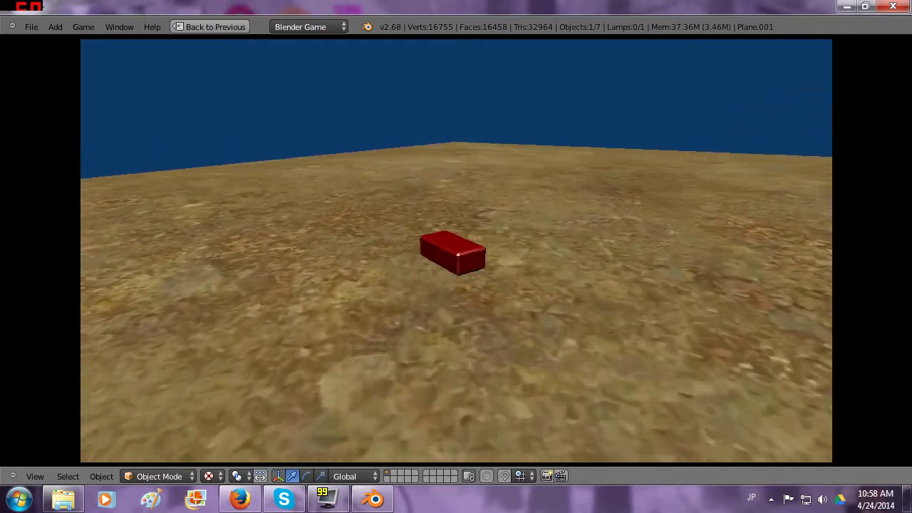
pyautogui.press('Up')
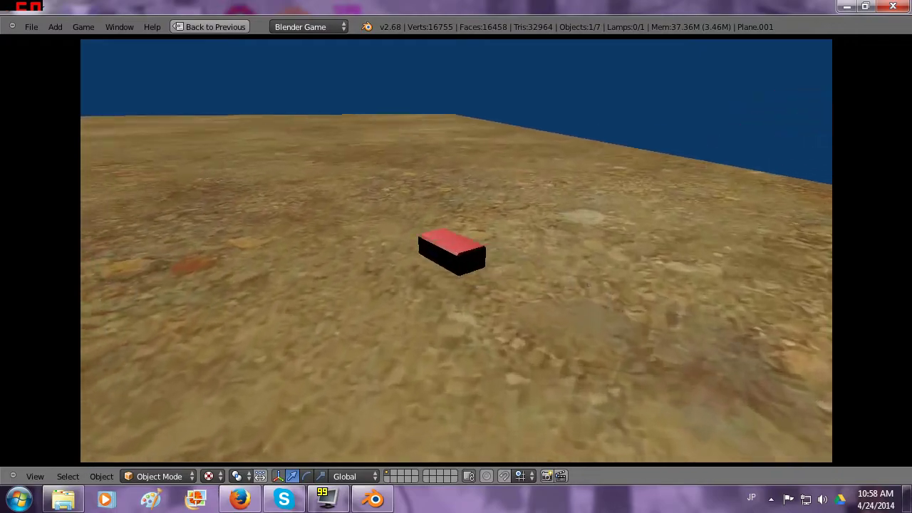
pyautogui.press('Up')
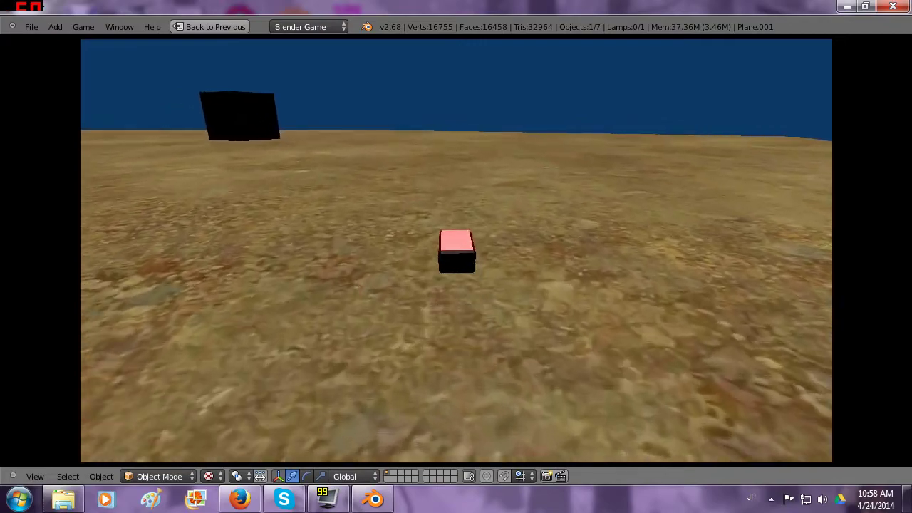
pyautogui.press('Escape')
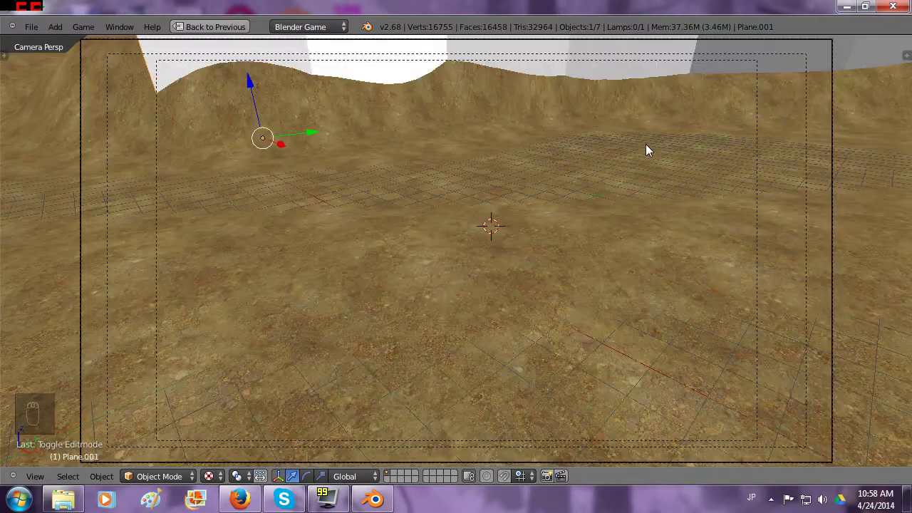
# Step: Set the world gravity to 20, test-run the game and maximize the camera view
pyautogui.hotkey('ctrl', 'Up')
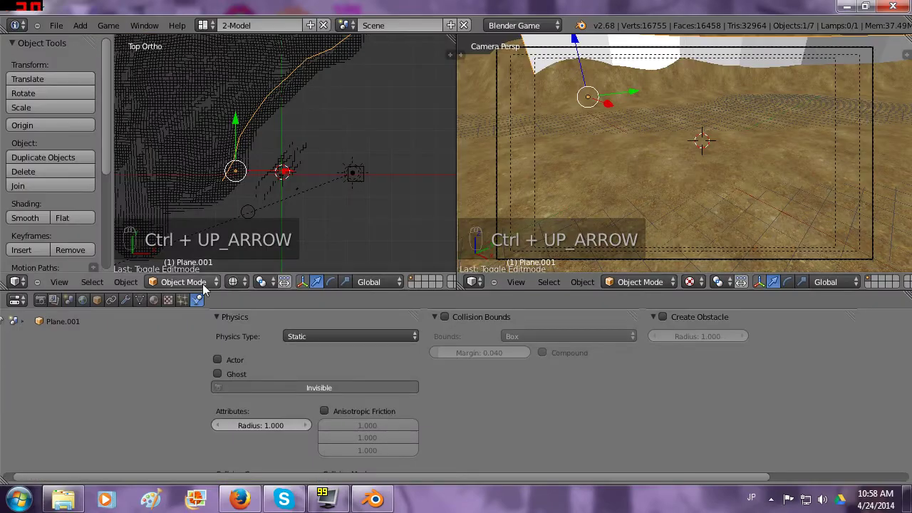
pyautogui.click(69, 300)
pyautogui.click(82, 300)
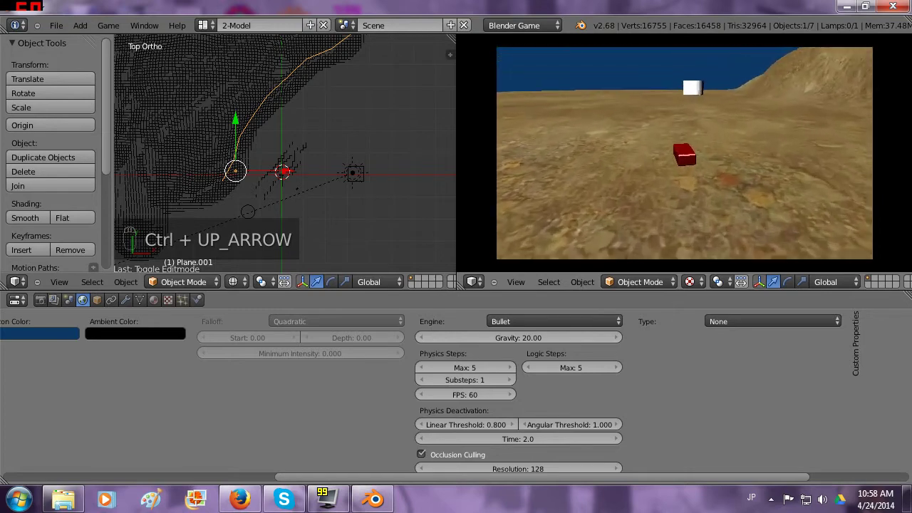
pyautogui.press('Escape')
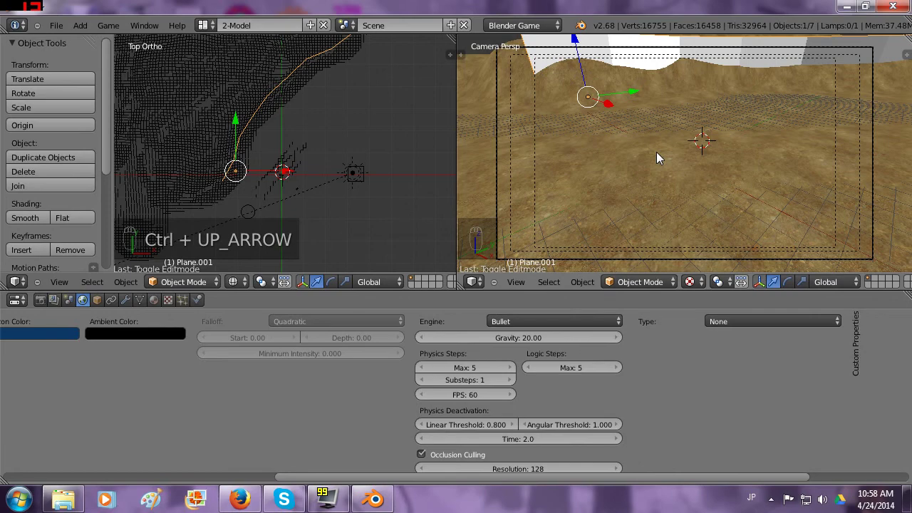
pyautogui.hotkey('ctrl', 'Up')
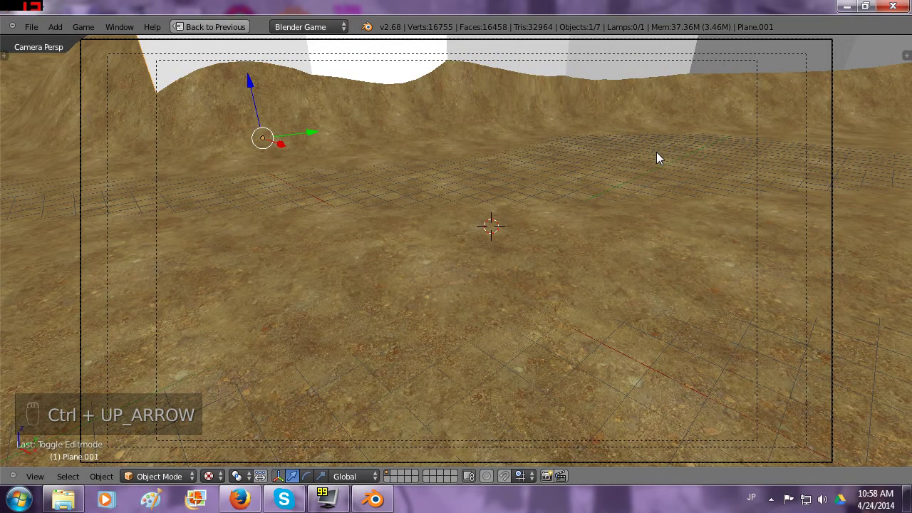